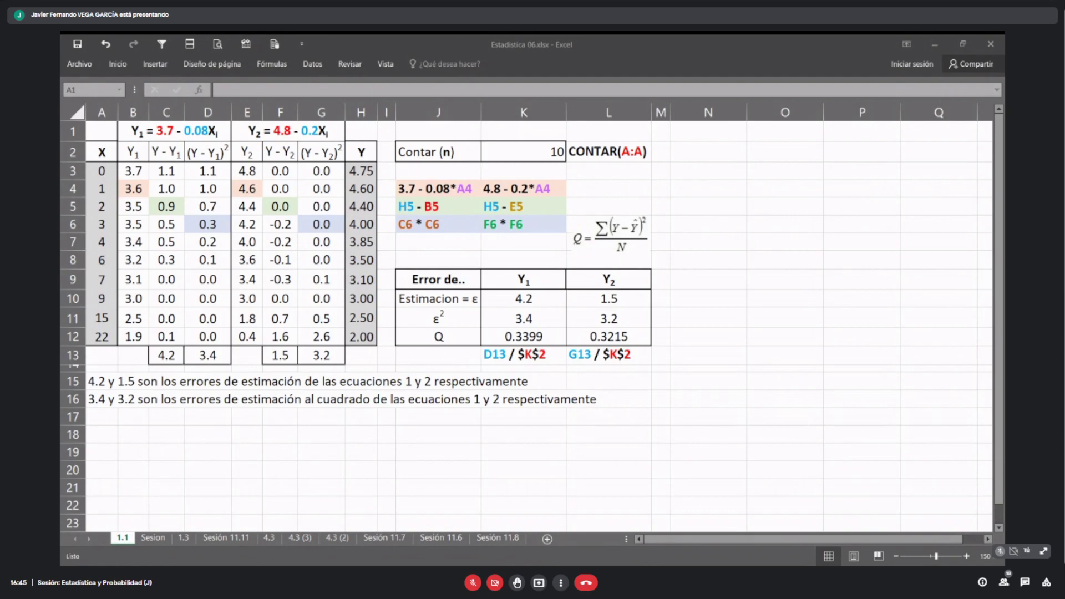
pyautogui.hotkey('alt', 'Tab')
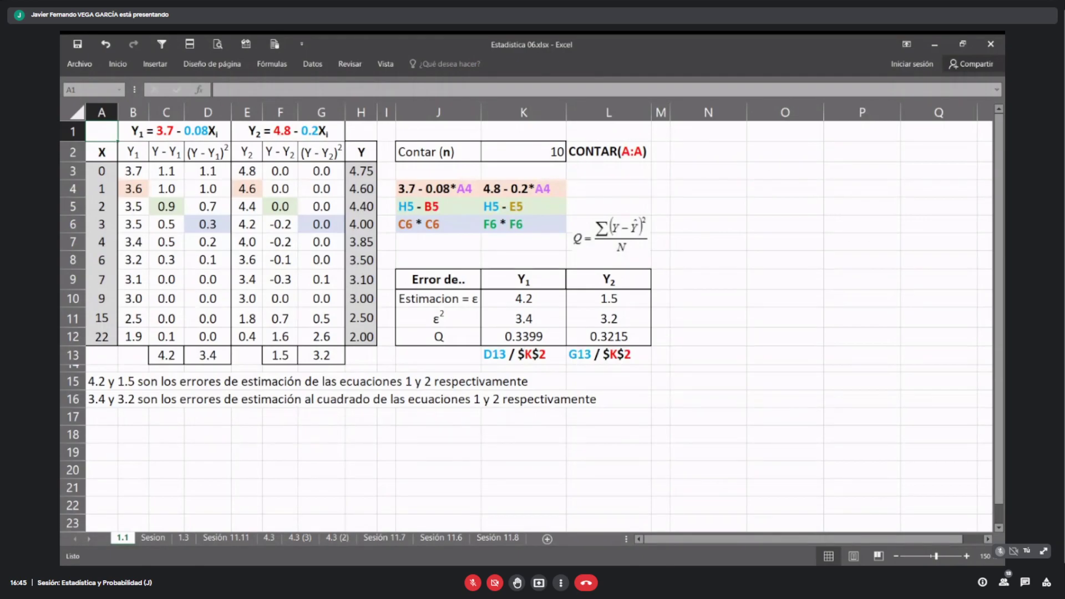
pyautogui.hotkey('alt', 'Tab')
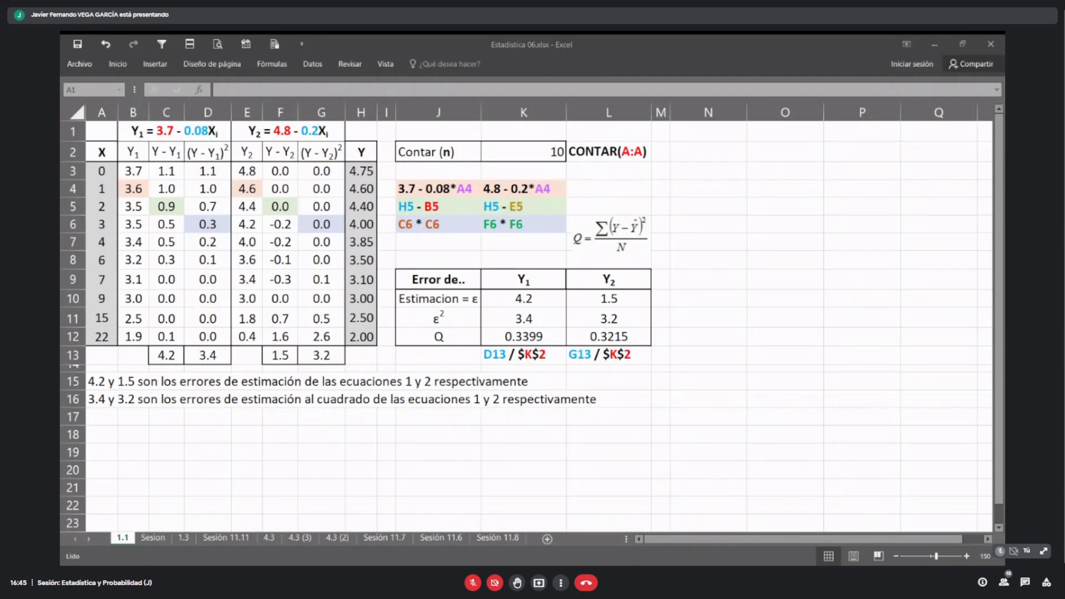
pyautogui.hotkey('alt', 'Tab')
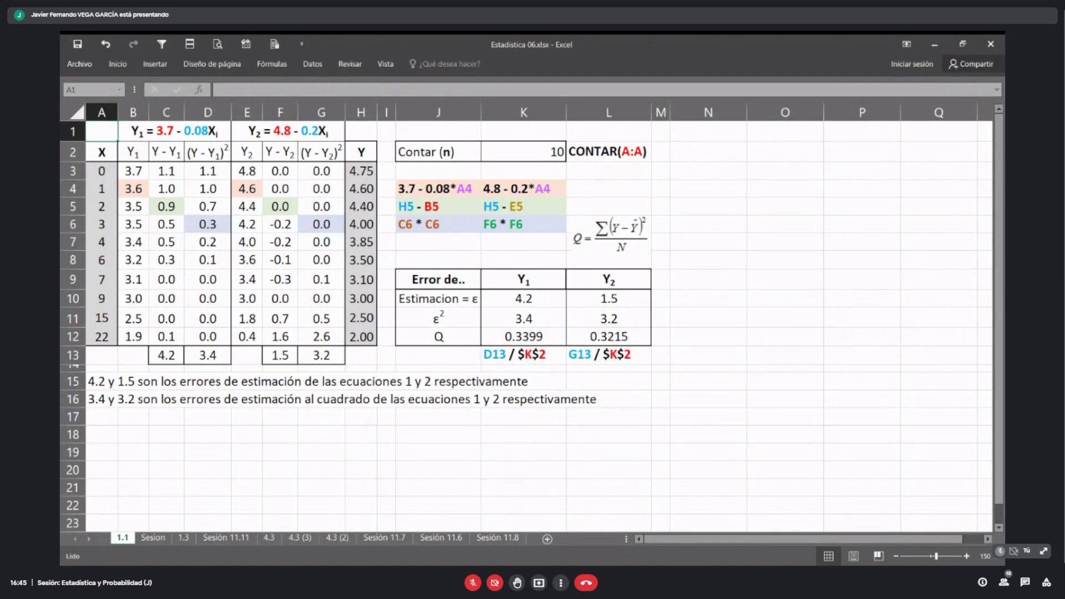
pyautogui.hotkey('alt', 'Tab')
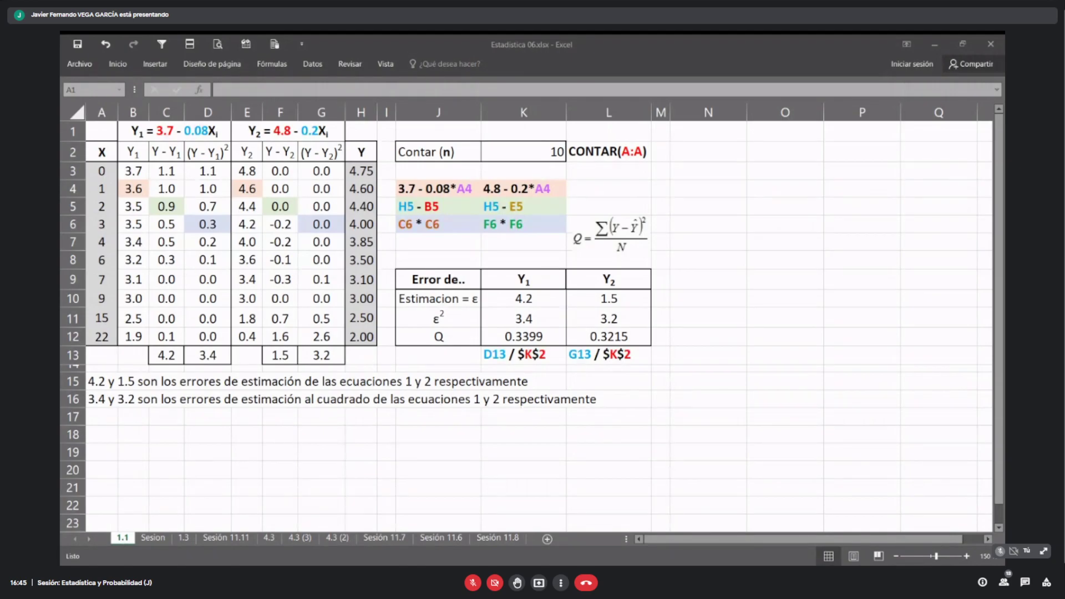
pyautogui.hotkey('alt', 'Tab')
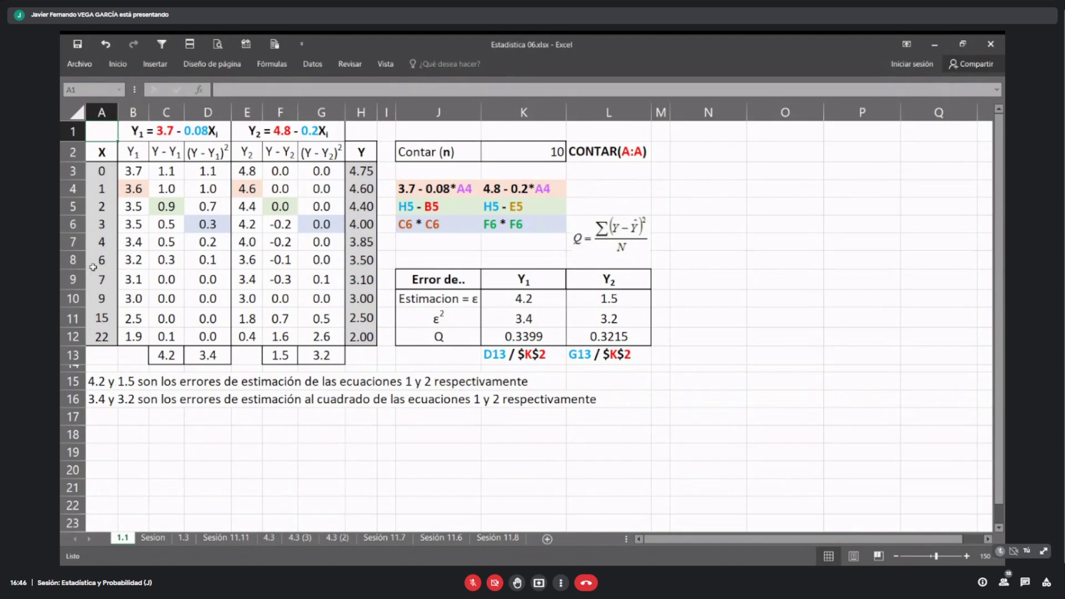
# Step: Review the observed data by selecting the X column and the Y column, with and without their headers
pyautogui.moveTo(101, 152); pyautogui.dragTo(101, 337)
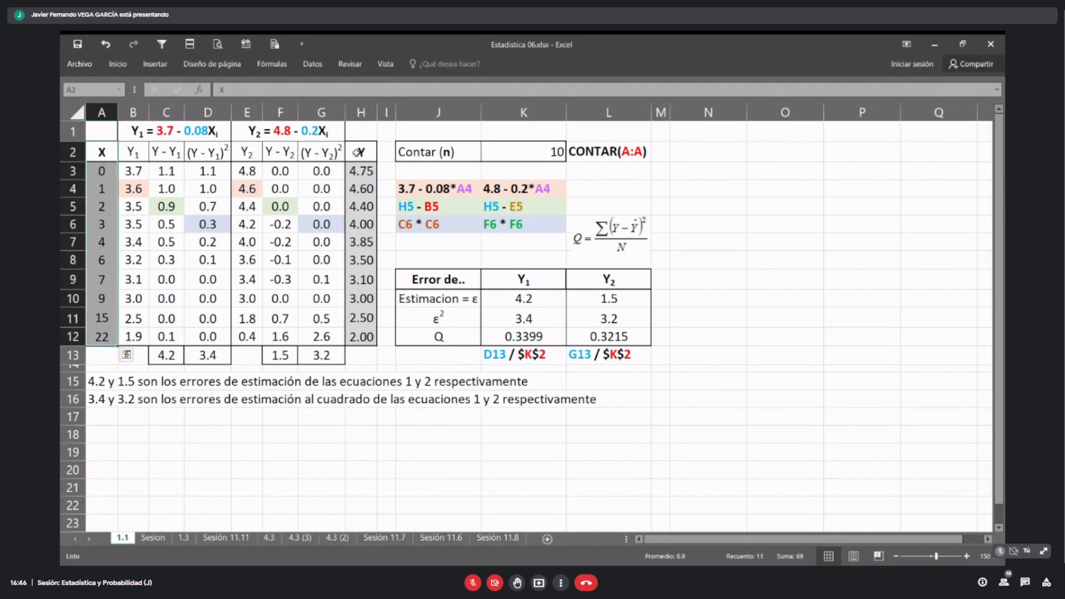
pyautogui.moveTo(361, 152); pyautogui.dragTo(361, 337)
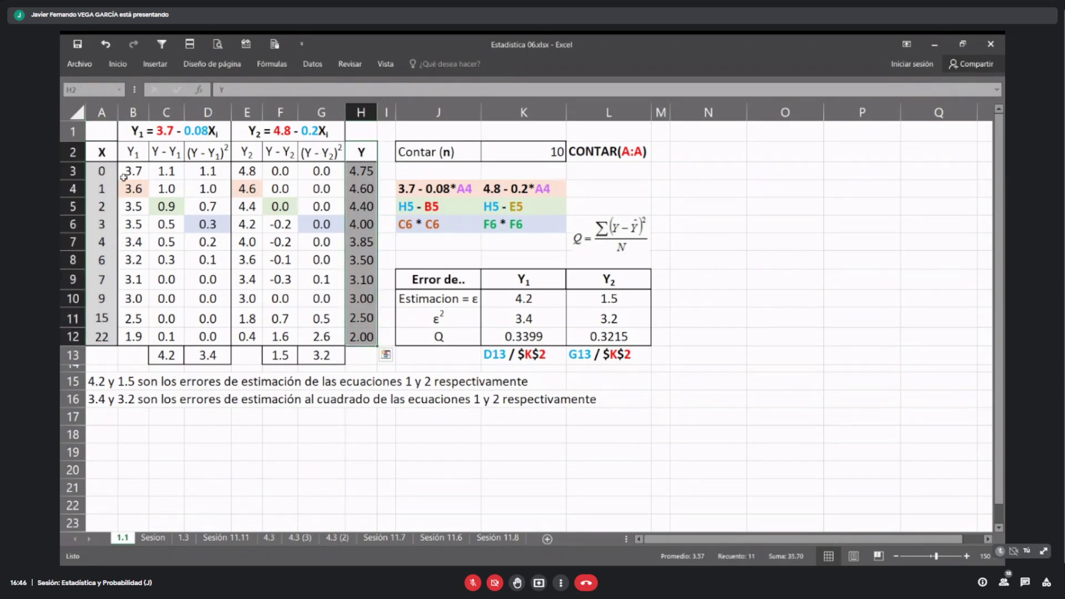
pyautogui.moveTo(100, 170); pyautogui.dragTo(113, 335)
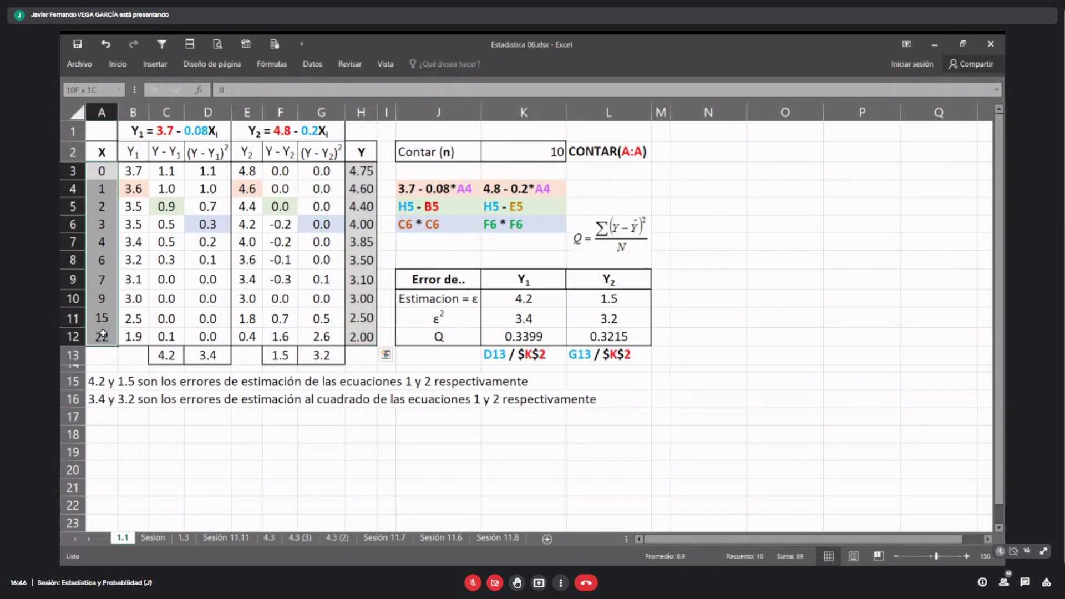
pyautogui.click(358, 170)
pyautogui.moveTo(357, 170); pyautogui.dragTo(361, 328)
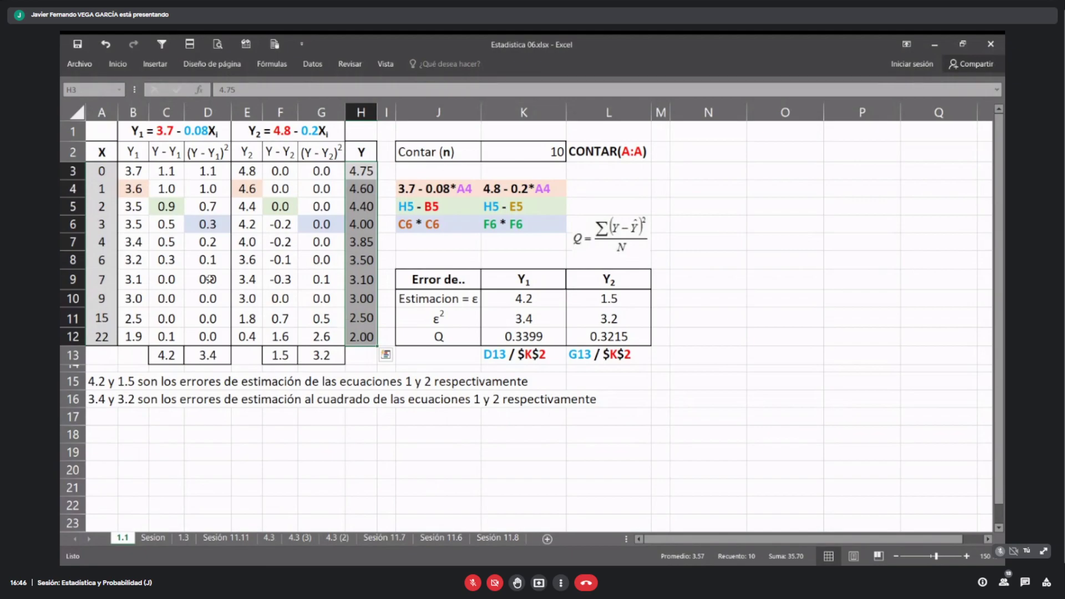
pyautogui.moveTo(99, 173); pyautogui.dragTo(114, 237)
pyautogui.moveTo(102, 152); pyautogui.dragTo(105, 336)
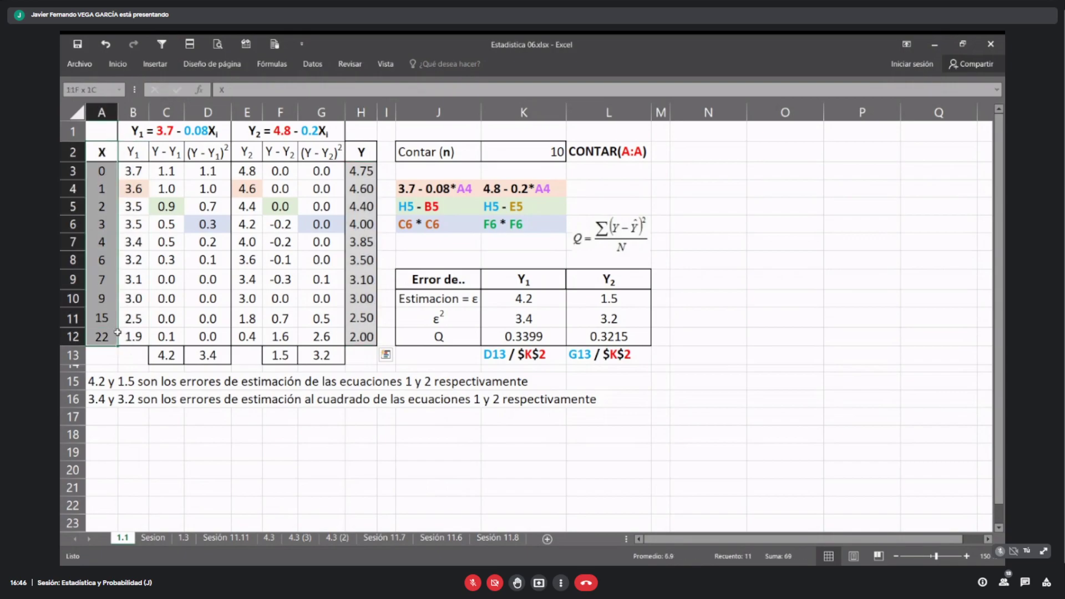
pyautogui.moveTo(366, 152); pyautogui.dragTo(362, 336)
# Step: Examine the X values in A3:A12, the Y values in H3:H12 and the two estimation equations in row 1
pyautogui.click(101, 151)
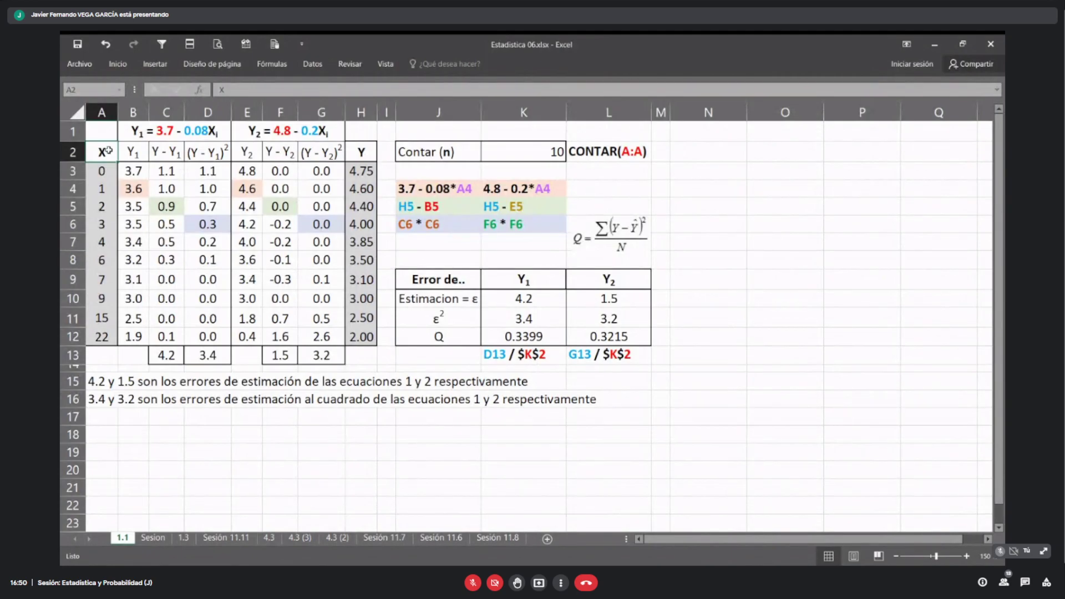
pyautogui.moveTo(109, 166); pyautogui.dragTo(109, 336)
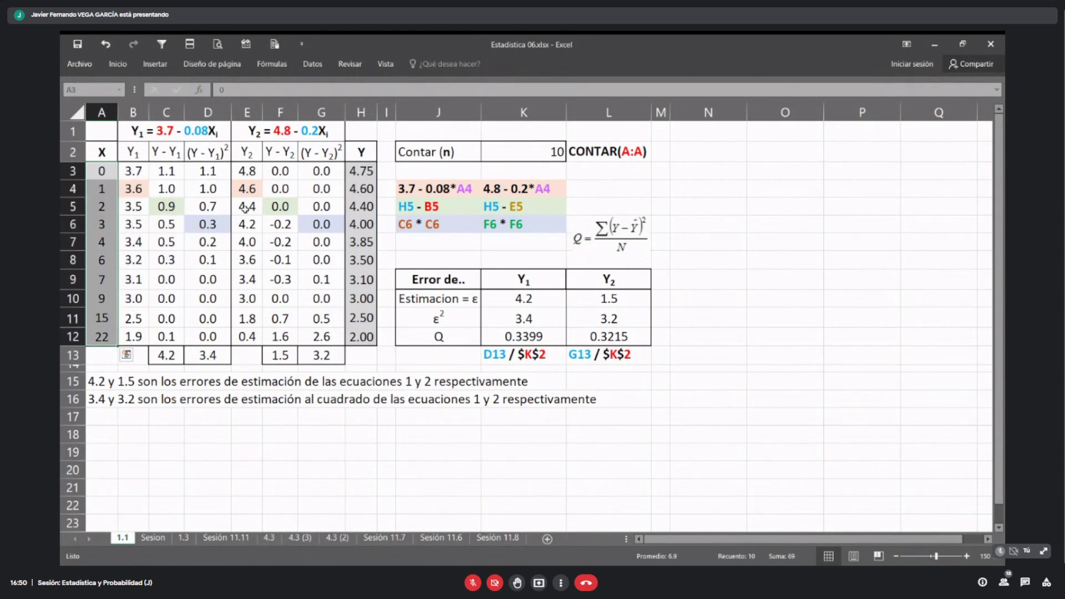
pyautogui.moveTo(358, 171); pyautogui.dragTo(358, 338)
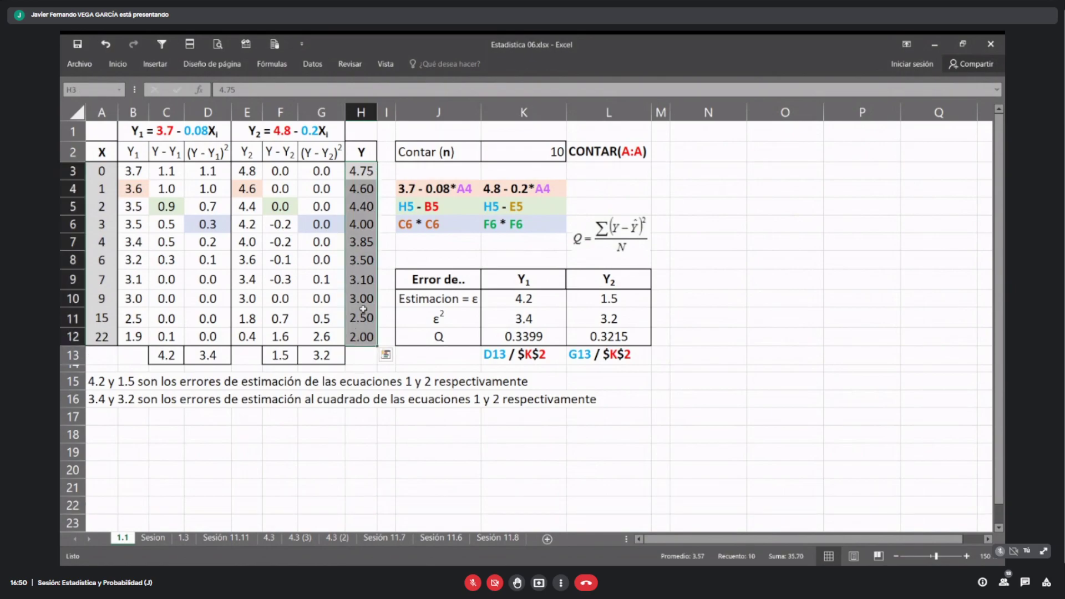
pyautogui.click(185, 136)
pyautogui.click(244, 136)
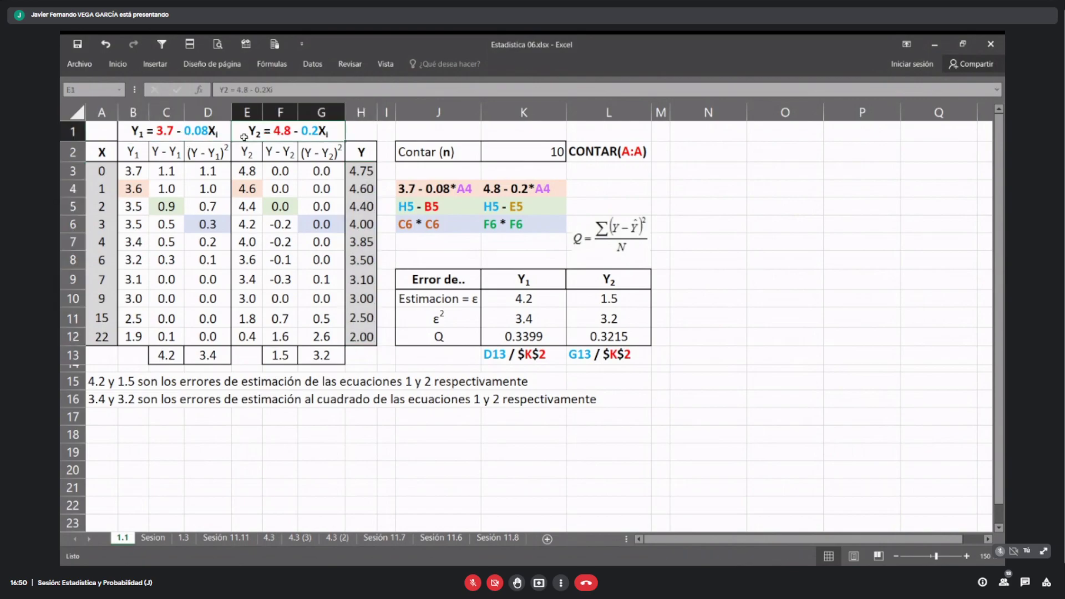
pyautogui.click(178, 135)
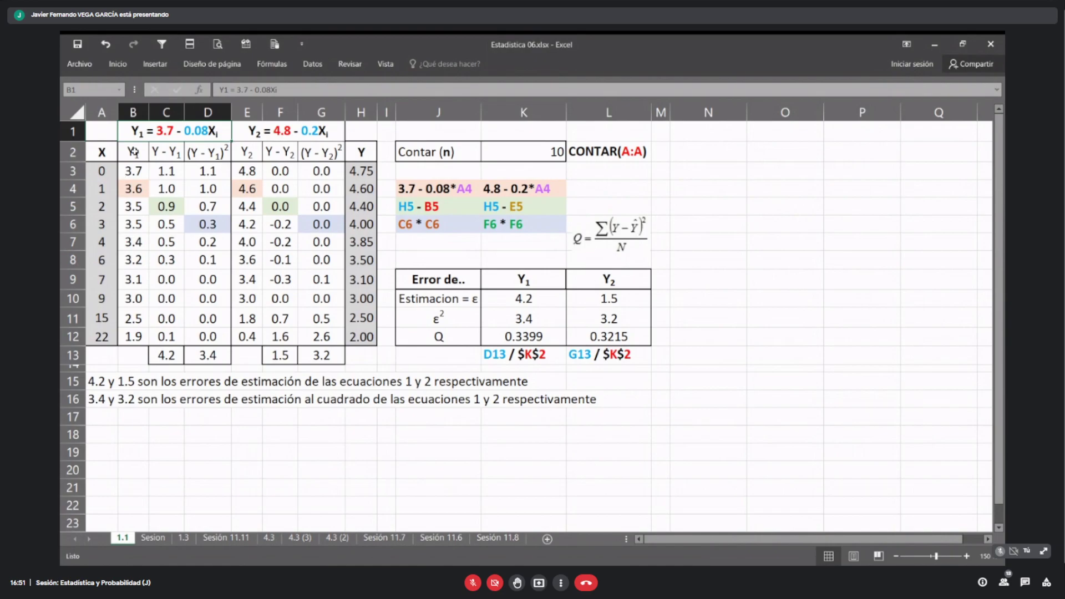
# Step: Inspect columns B to D of the first equation, including the Y1 and Y - Y1 headings
pyautogui.click(136, 112)
pyautogui.moveTo(135, 112); pyautogui.dragTo(201, 111)
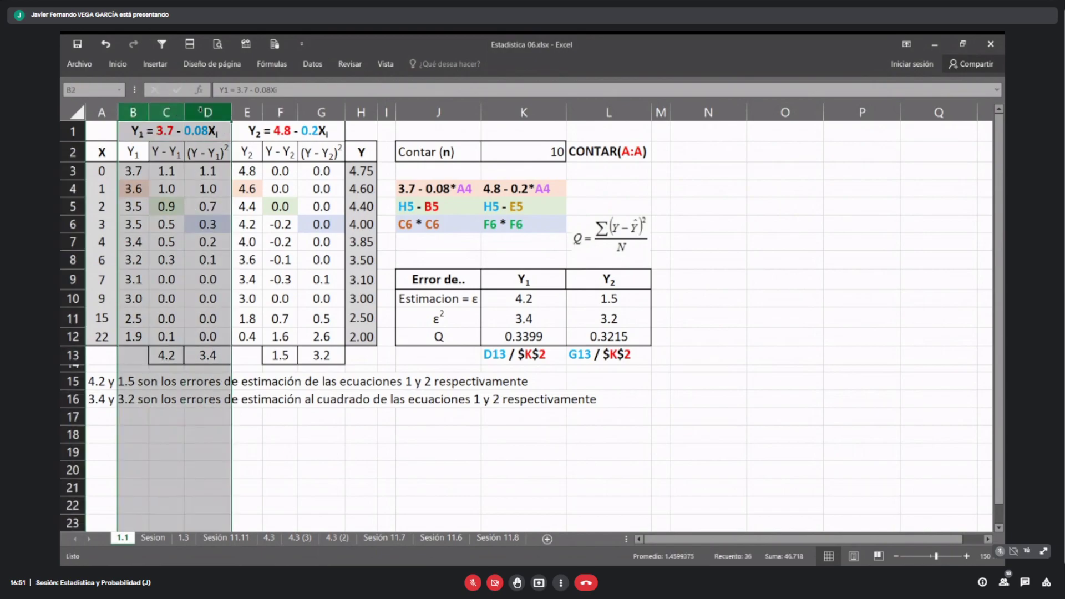
pyautogui.click(128, 152)
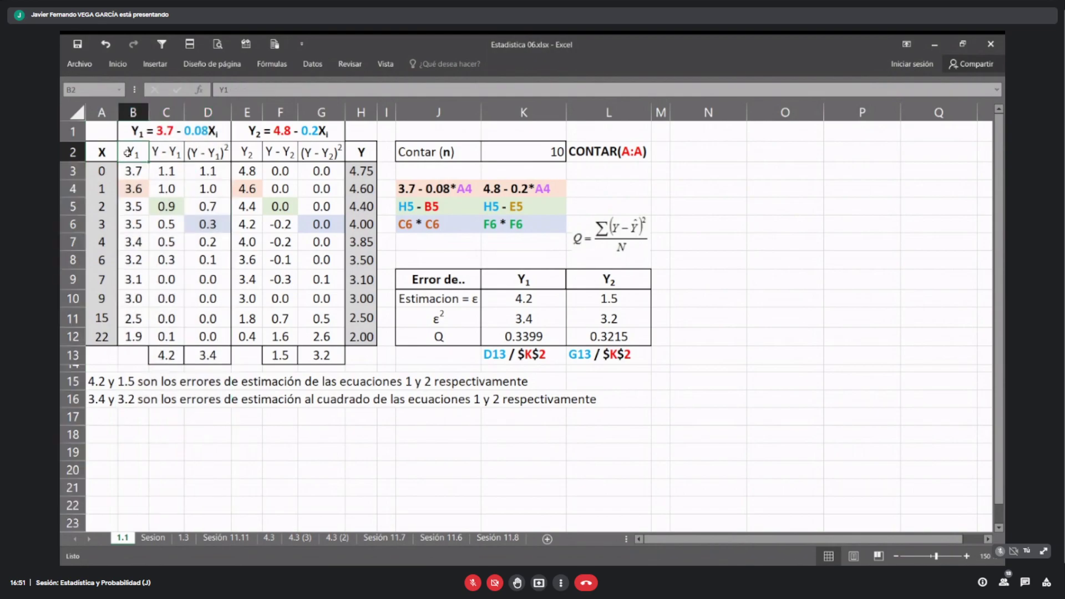
pyautogui.click(162, 153)
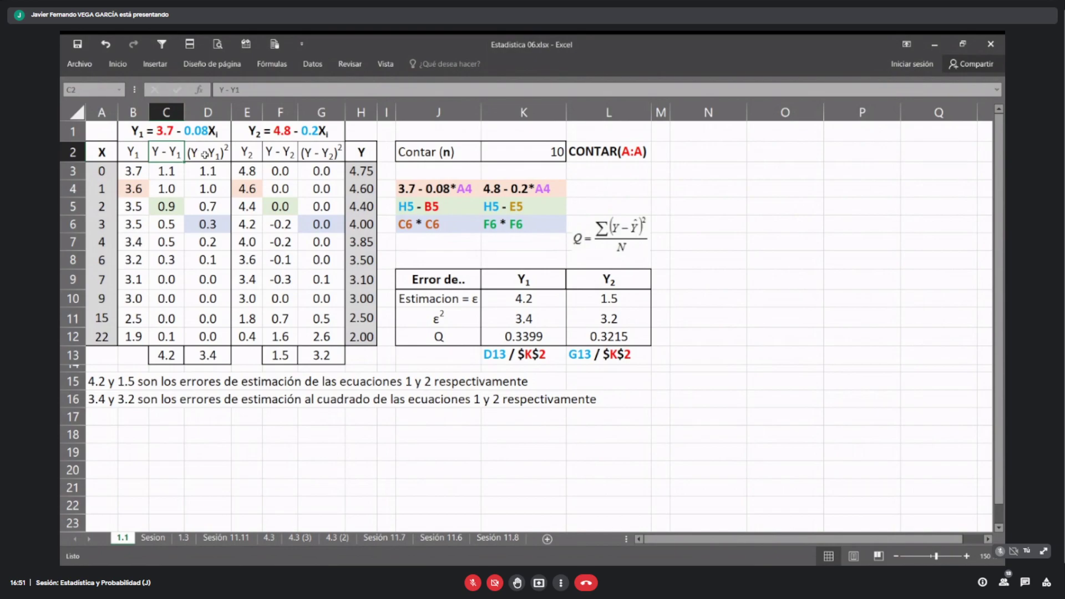
# Step: Examine the CONTAR(A:A) formula in K2 and the X values in column A that it counts
pyautogui.click(422, 154)
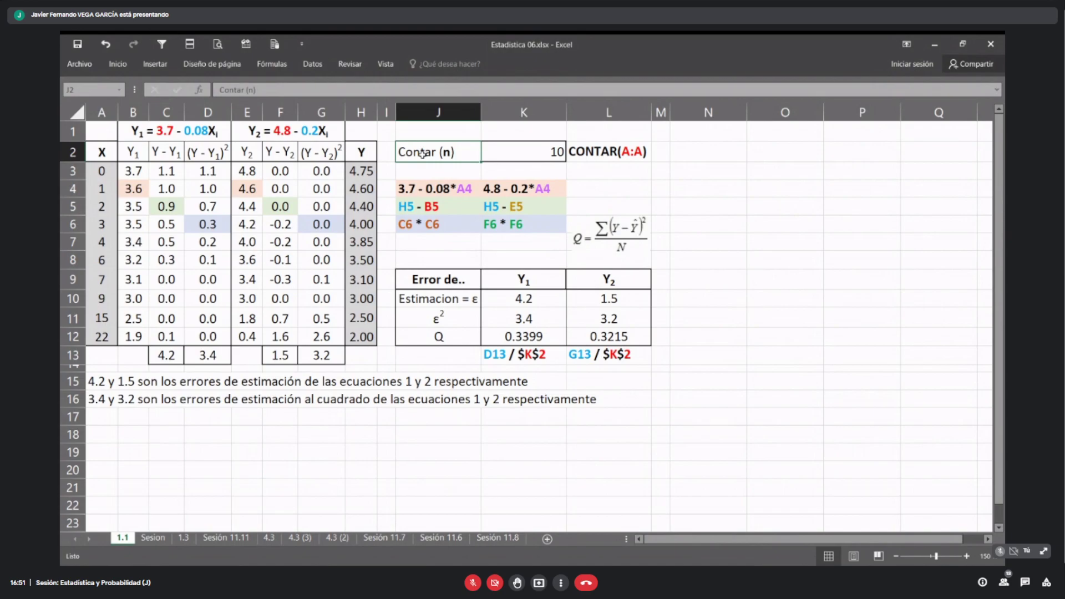
pyautogui.click(546, 156)
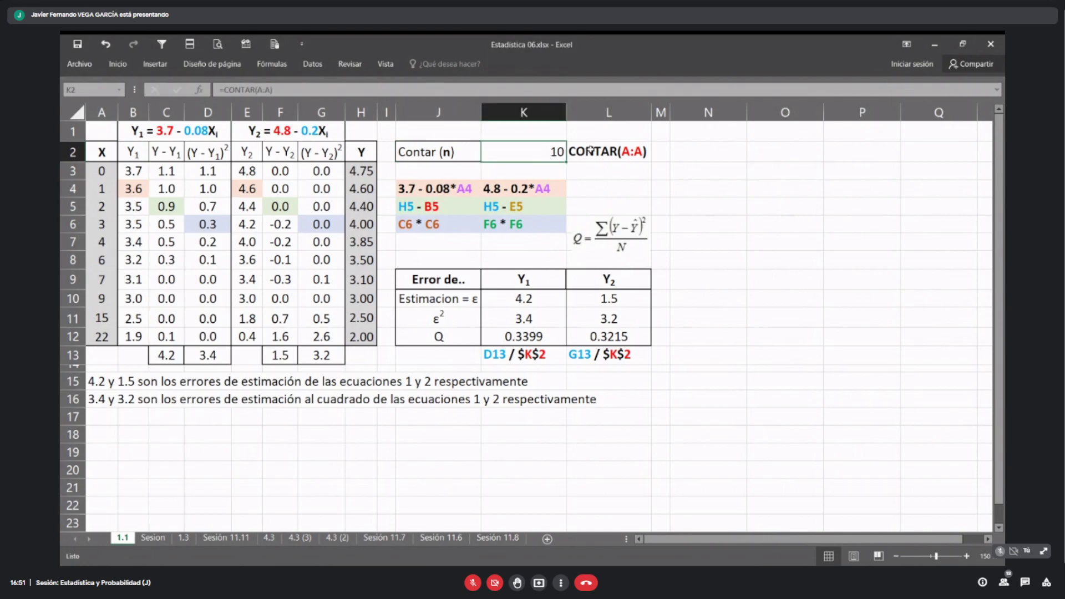
pyautogui.click(100, 113)
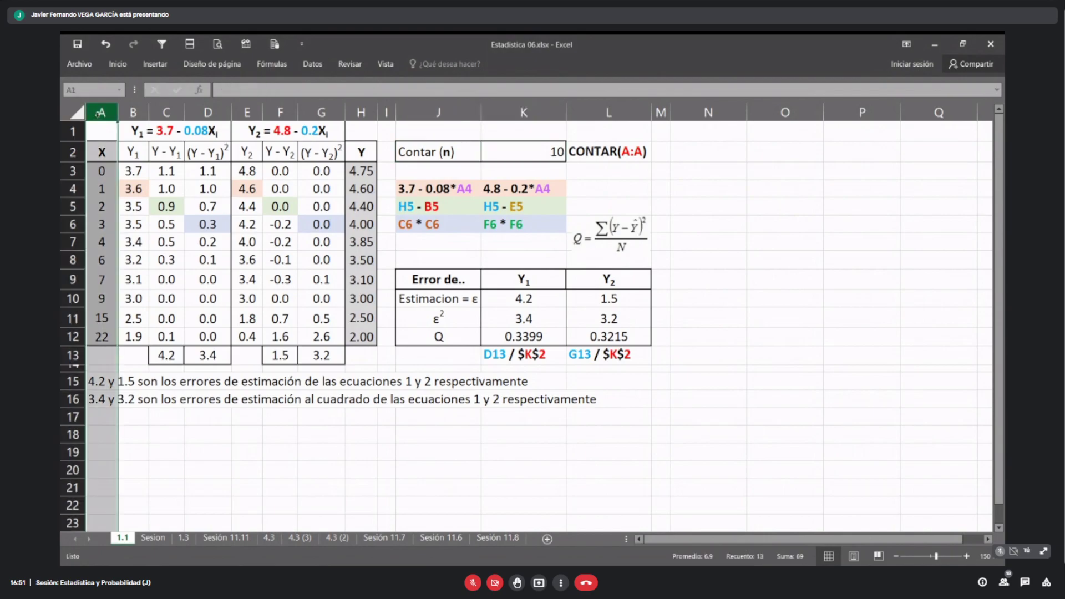
pyautogui.click(546, 145)
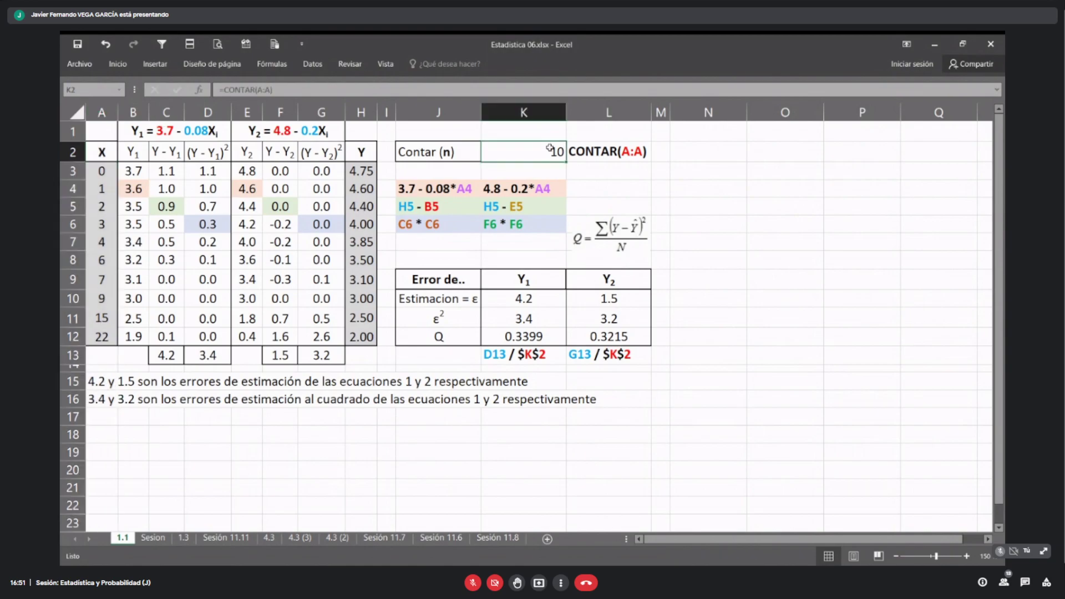
pyautogui.moveTo(102, 170); pyautogui.dragTo(87, 331)
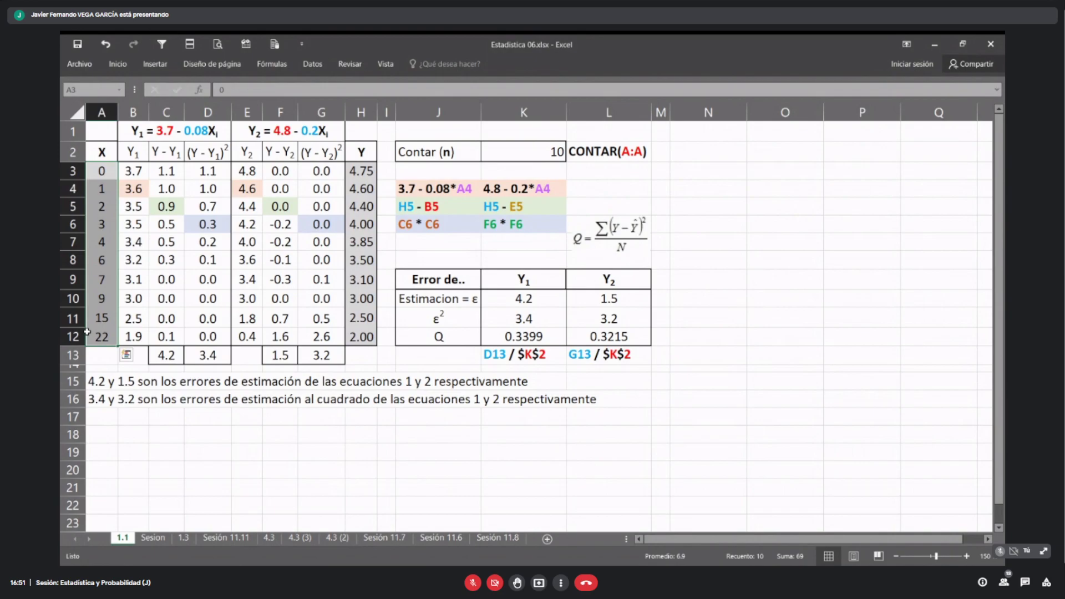
# Step: Compare the formulas in the shaded cells B4, C5 and D6 with the Y1 reference formulas in J4:J6
pyautogui.click(136, 189)
pyautogui.click(162, 204)
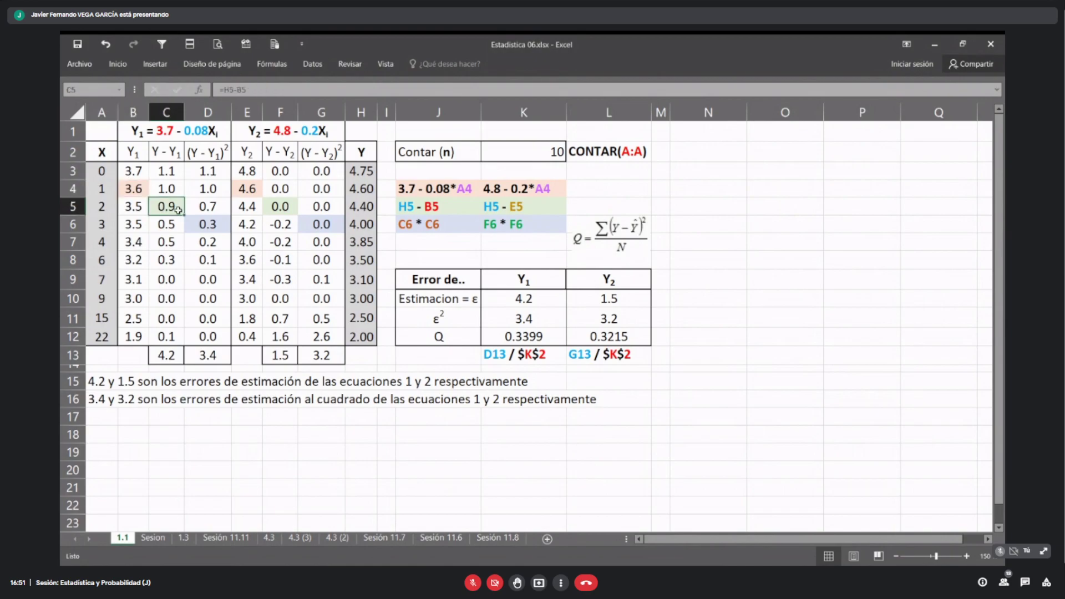
pyautogui.click(209, 224)
pyautogui.click(133, 190)
pyautogui.click(169, 209)
pyautogui.click(216, 224)
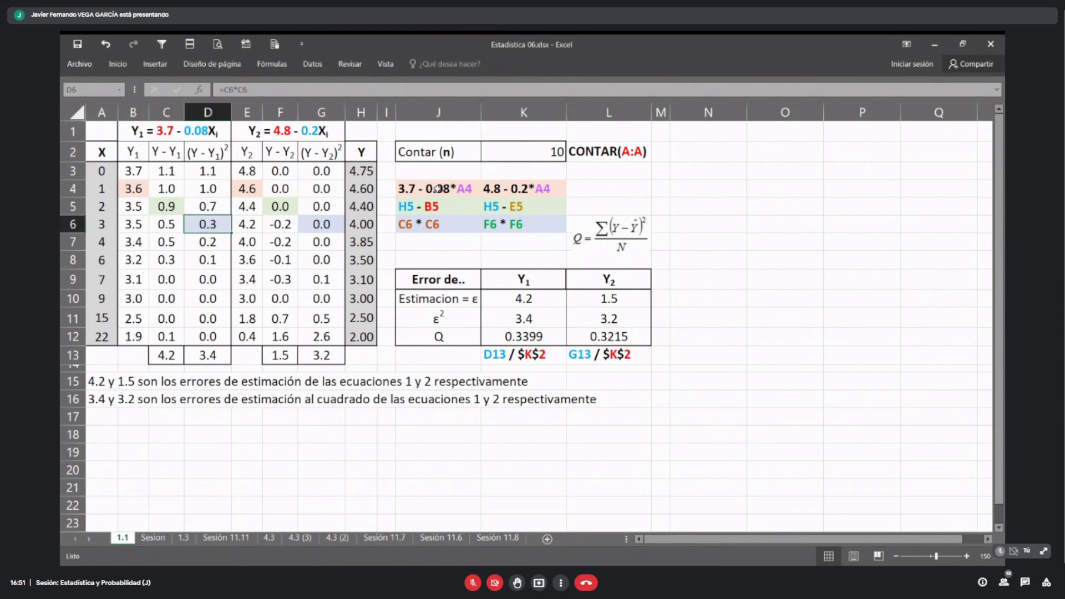
pyautogui.moveTo(438, 189); pyautogui.dragTo(441, 224)
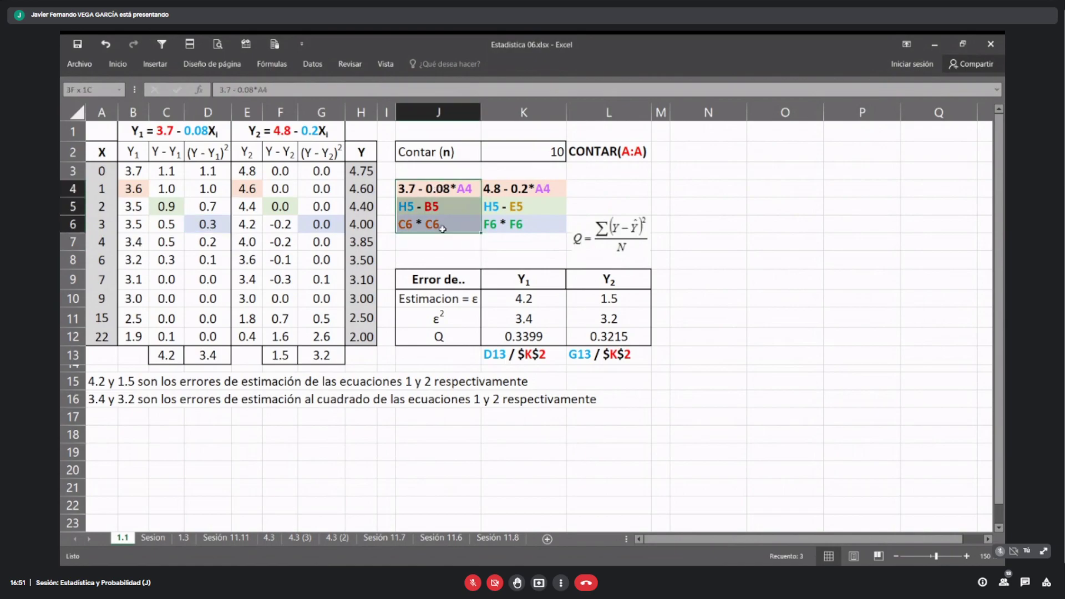
# Step: Compare the formulas in the shaded cells E4, F5 and G6 with the Y2 reference formulas in K4:K6
pyautogui.click(254, 190)
pyautogui.click(280, 206)
pyautogui.click(323, 224)
pyautogui.click(513, 189)
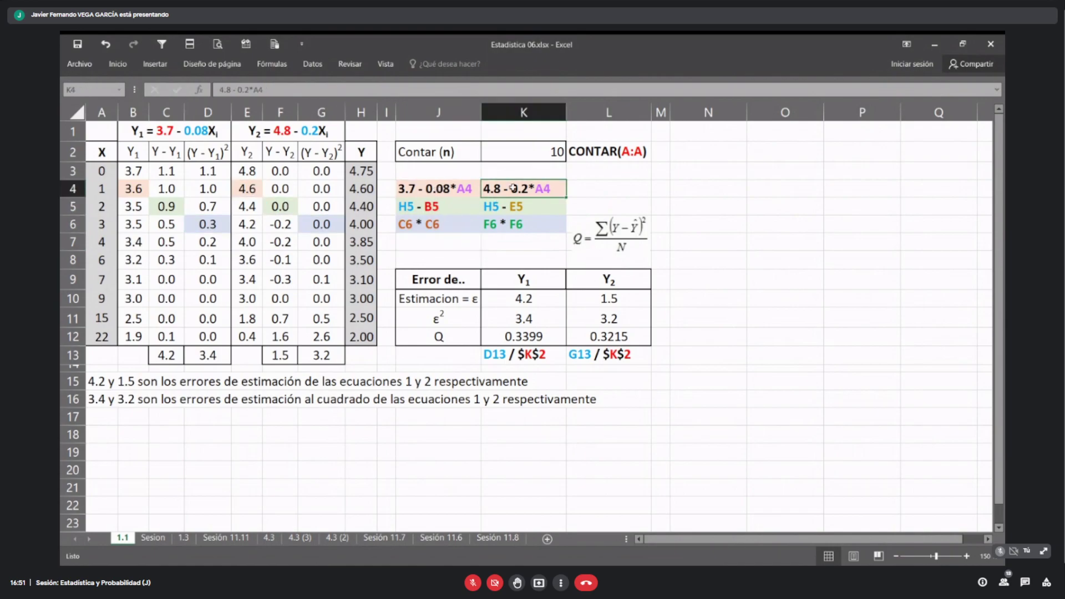
pyautogui.moveTo(512, 189); pyautogui.dragTo(520, 225)
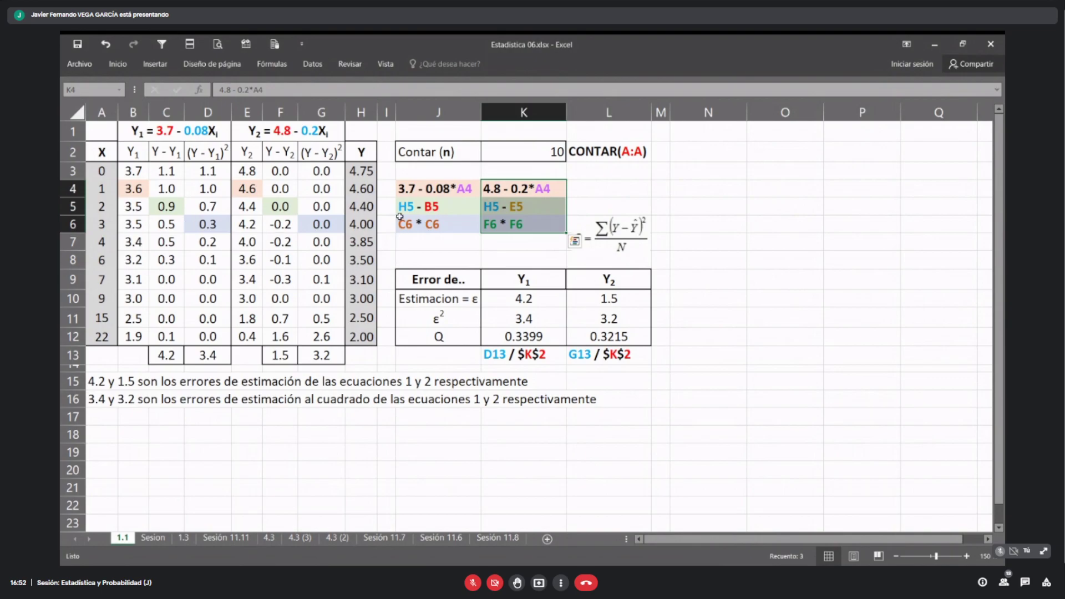
# Step: Trace the reference formula 3.7 - 0.08*A4 in J4 back to the X value in A4
pyautogui.click(426, 187)
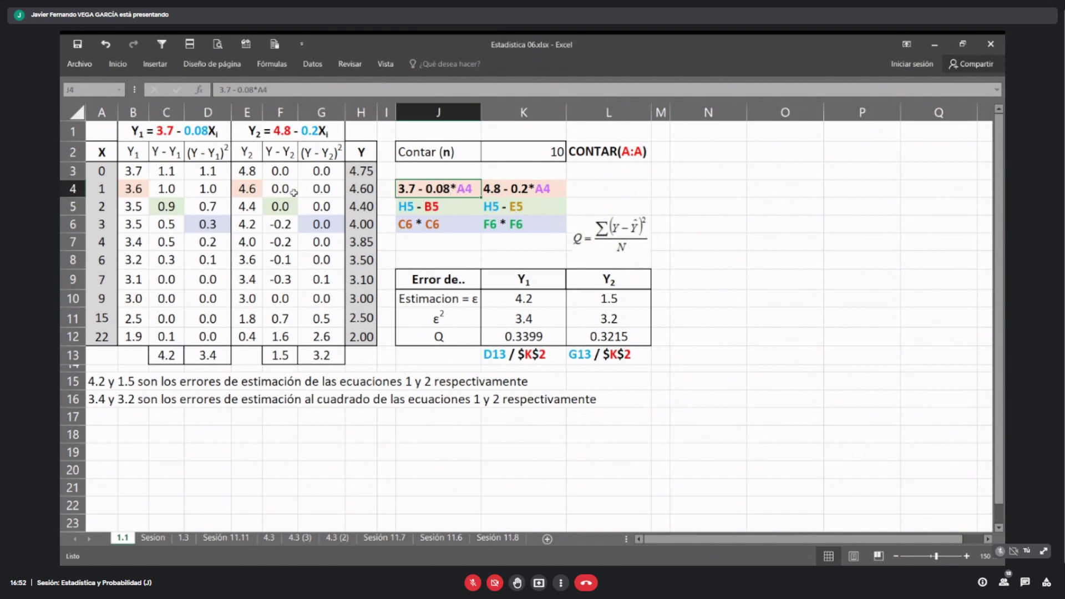
pyautogui.click(103, 188)
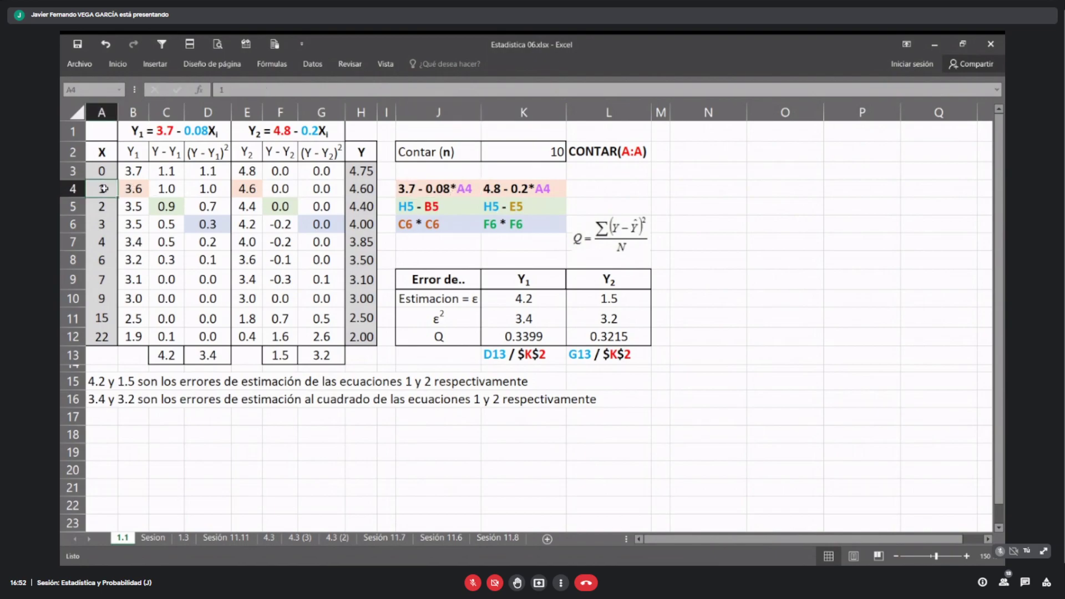
pyautogui.click(456, 192)
# Step: Inspect the Y1 formula in each cell from B3 to B12, finishing with the column's values selected
pyautogui.click(139, 181)
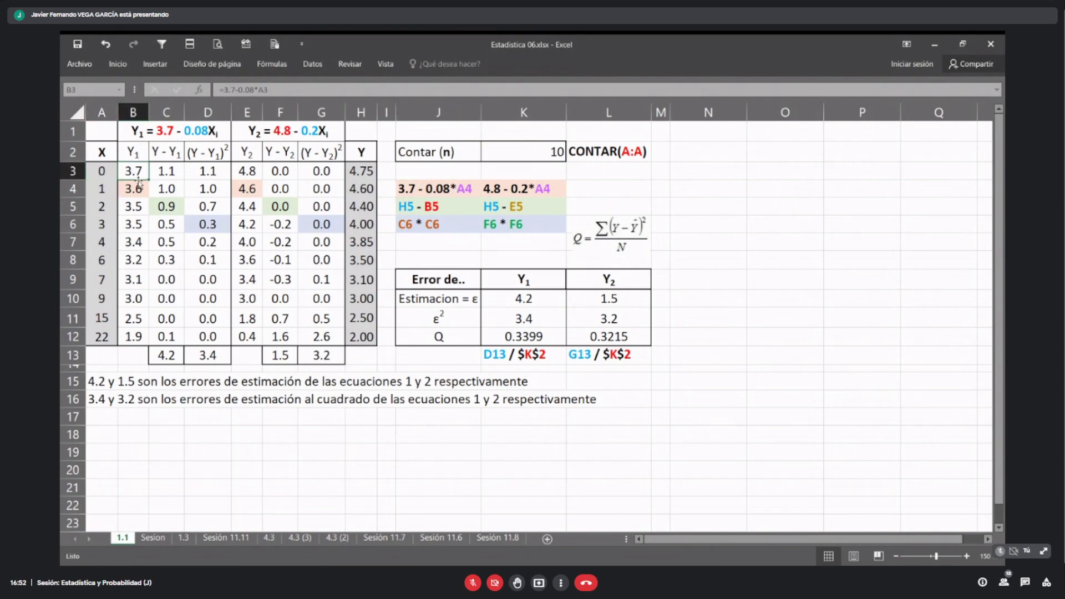
pyautogui.click(138, 185)
pyautogui.click(134, 205)
pyautogui.click(137, 224)
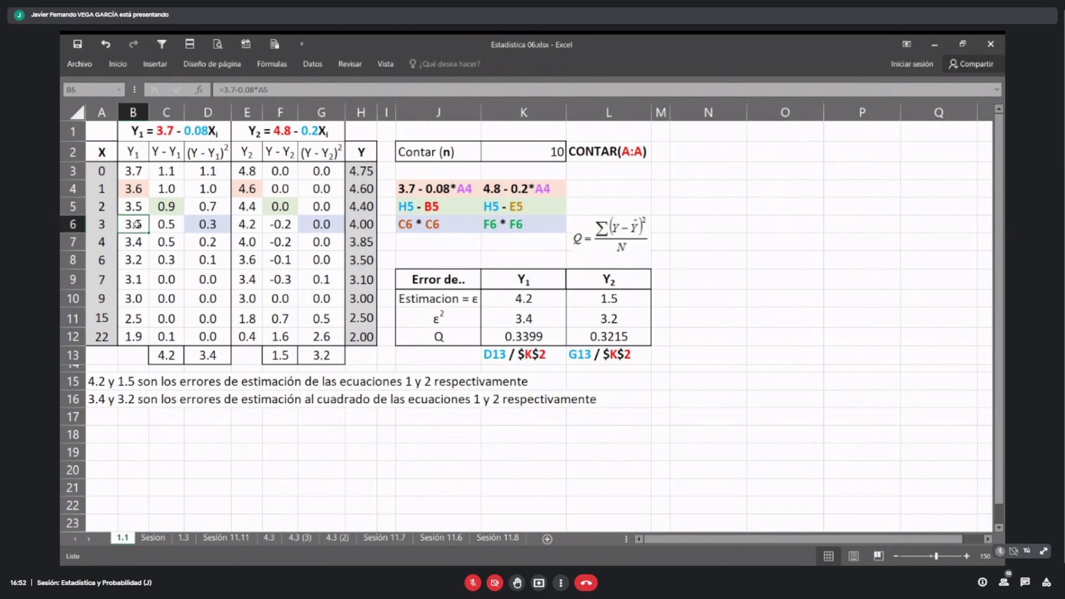
pyautogui.click(137, 242)
pyautogui.click(137, 260)
pyautogui.click(136, 280)
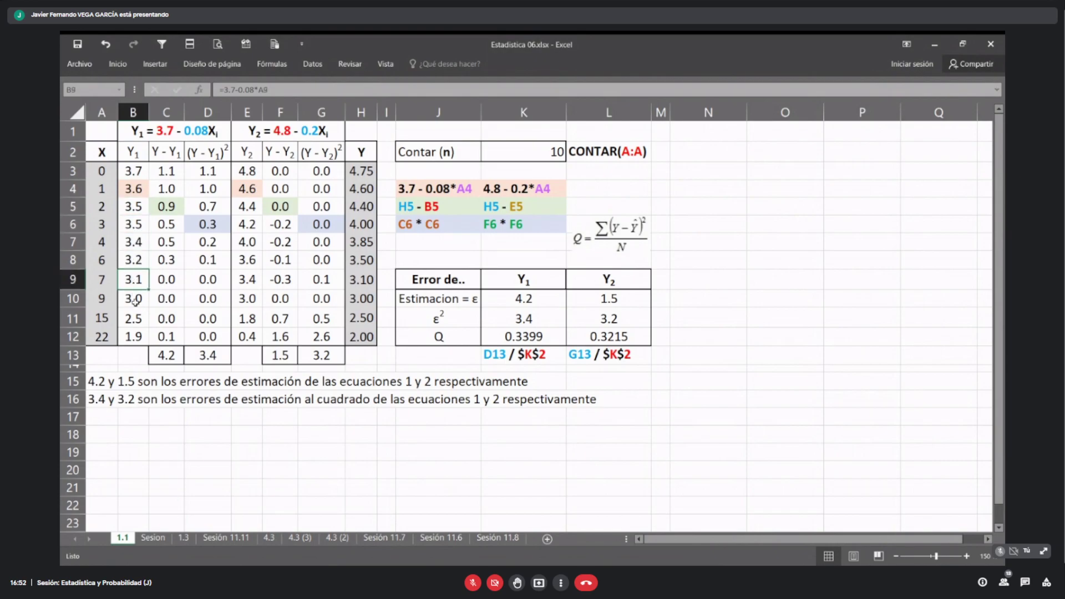
pyautogui.click(135, 300)
pyautogui.click(137, 318)
pyautogui.click(137, 335)
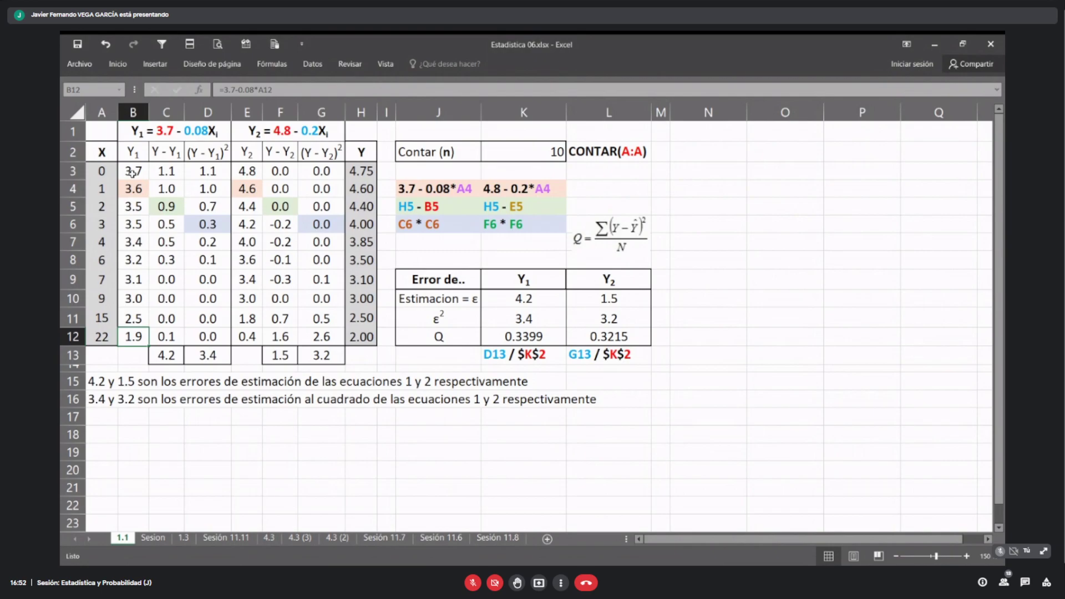
pyautogui.moveTo(134, 172); pyautogui.dragTo(135, 346)
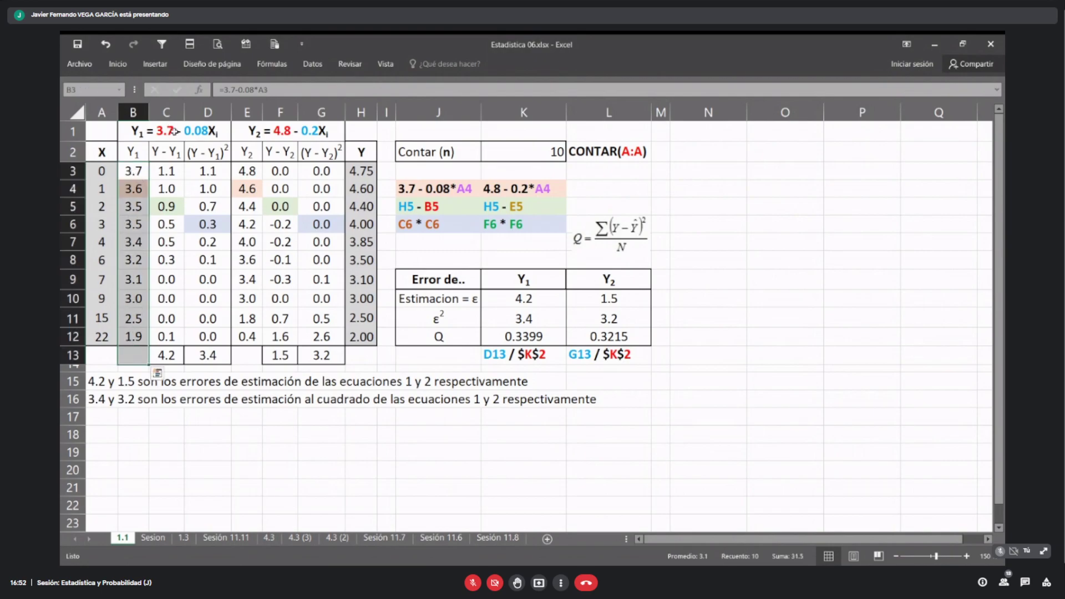
# Step: Relate the Y1 equation and its values in B3:B12 to the Y data in column H and the difference in C5
pyautogui.click(173, 131)
pyautogui.moveTo(134, 172); pyautogui.dragTo(138, 334)
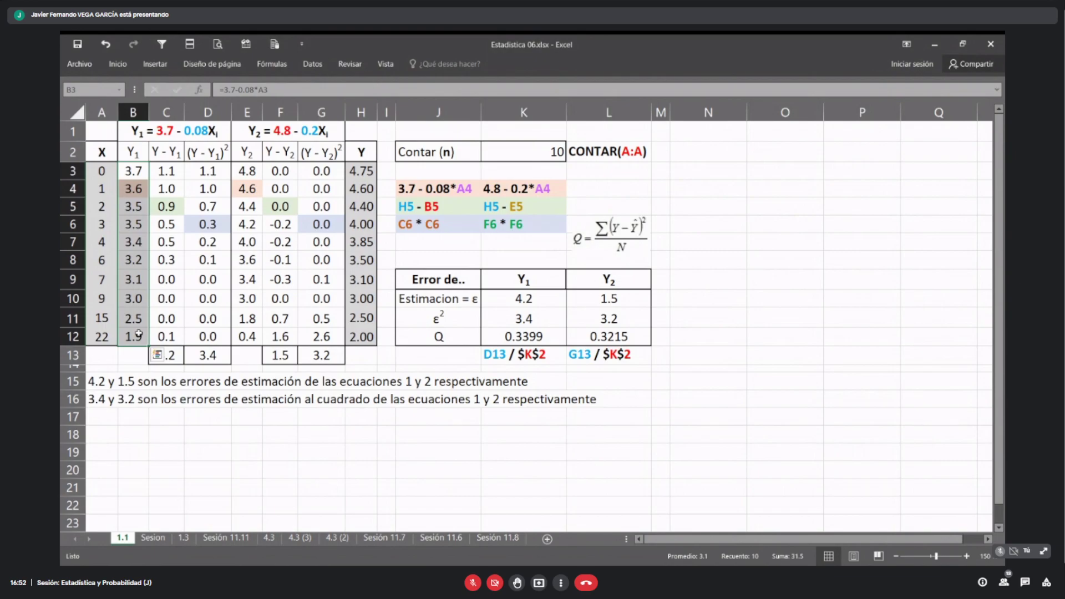
pyautogui.click(361, 113)
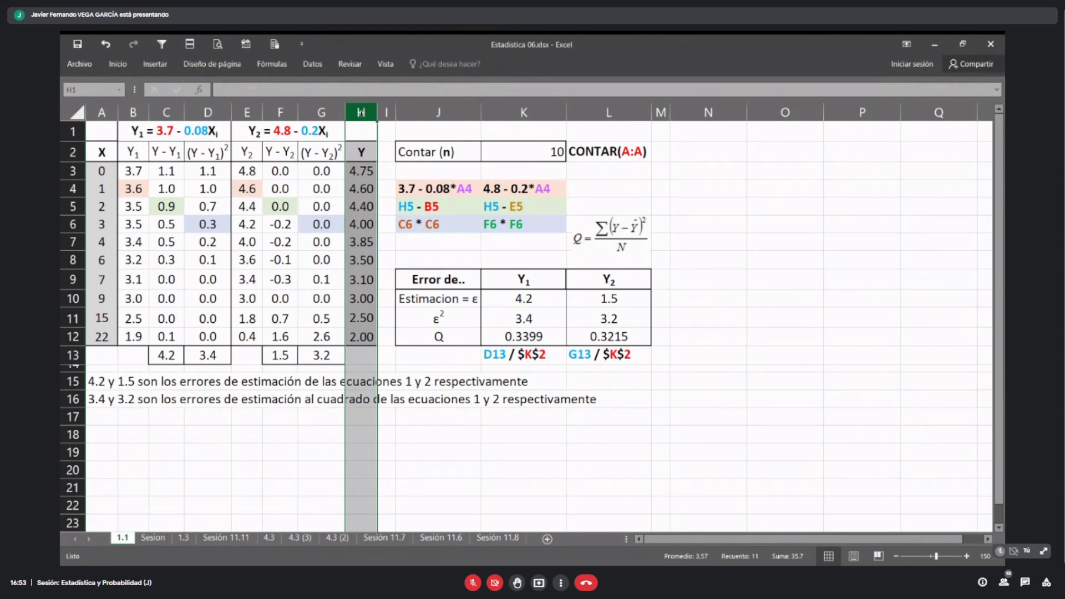
pyautogui.click(133, 112)
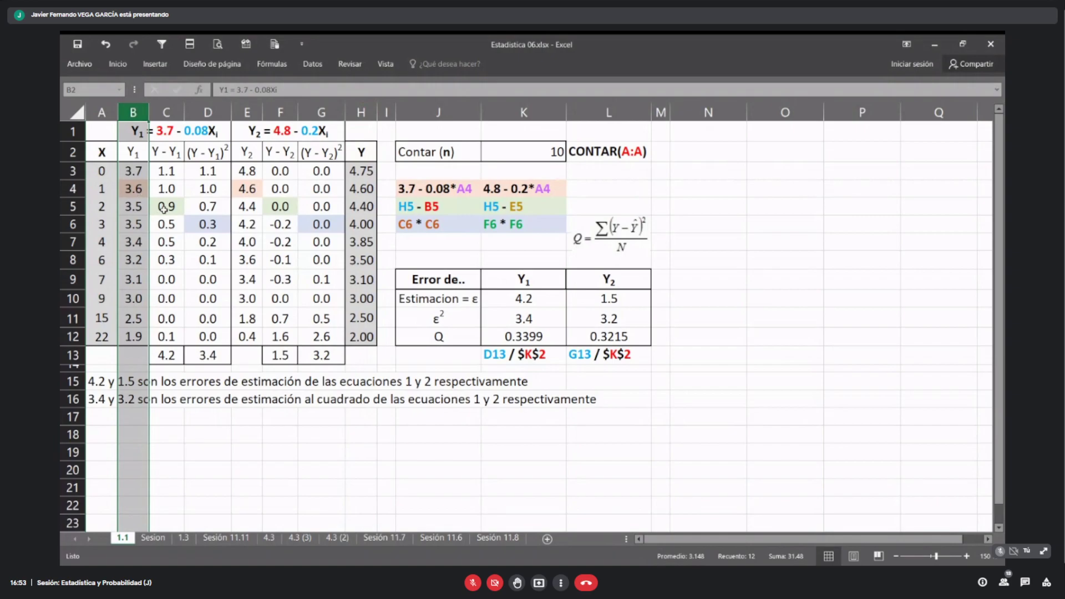
pyautogui.click(168, 206)
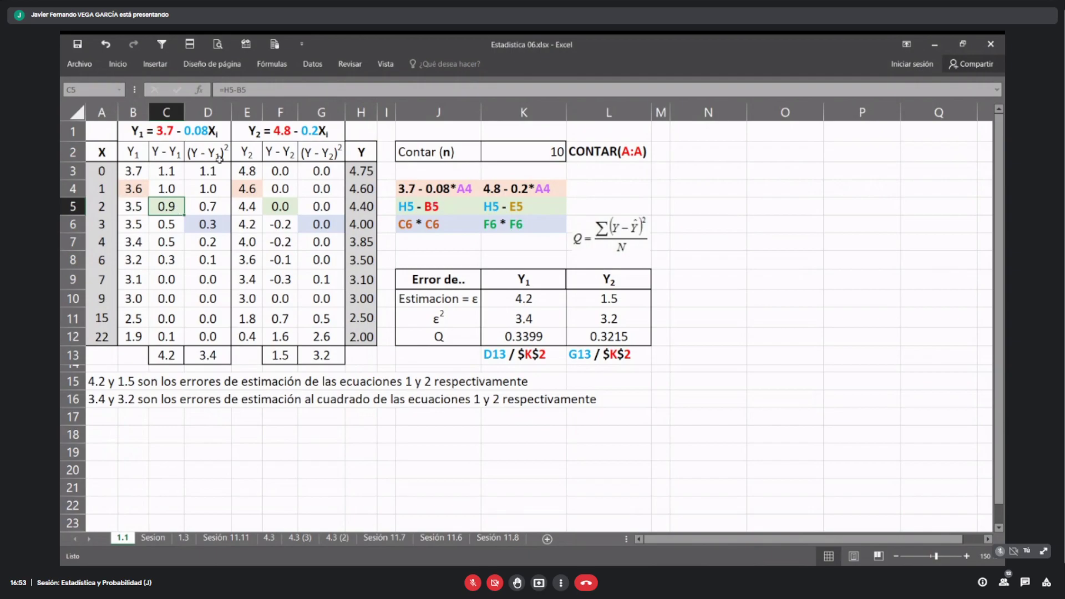
# Step: Trace the difference formula H5 - B5 in C5 back to columns H and B, and compare C3:C12 with the reference in J5
pyautogui.click(365, 111)
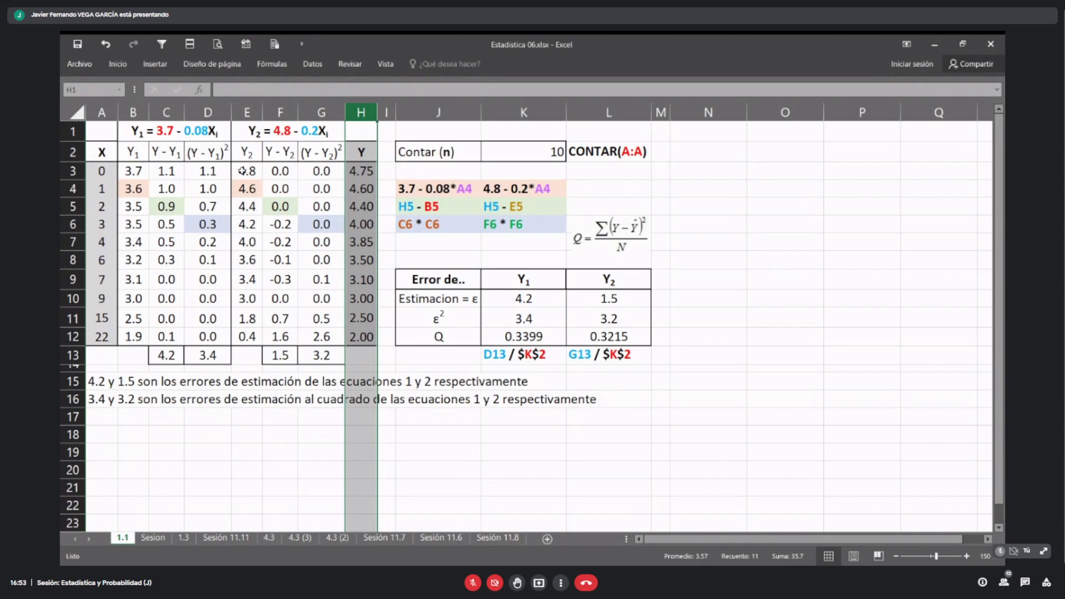
pyautogui.click(131, 112)
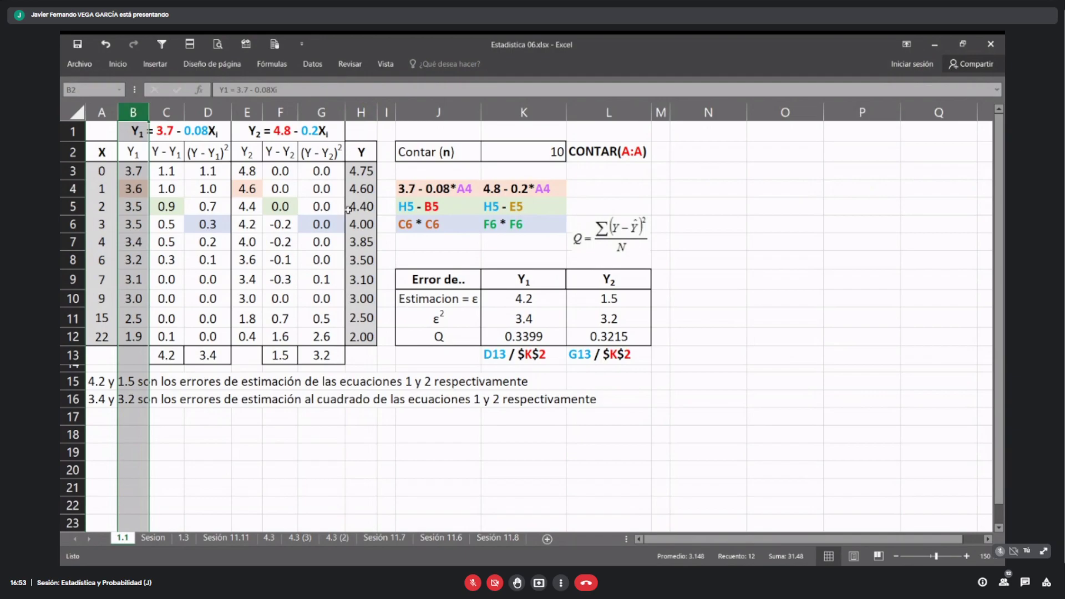
pyautogui.click(363, 206)
pyautogui.click(129, 207)
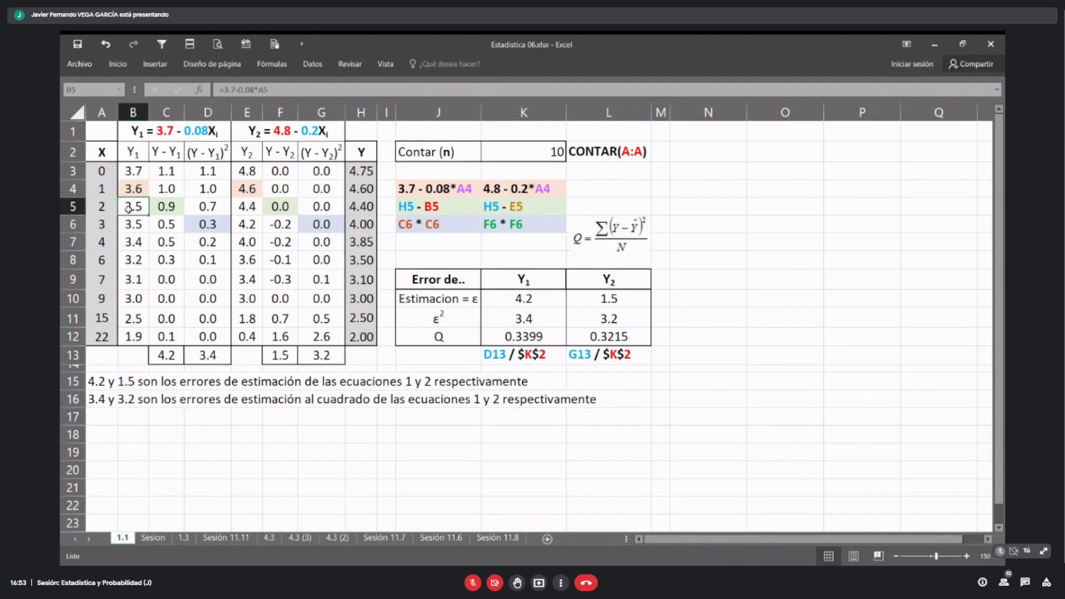
pyautogui.click(161, 211)
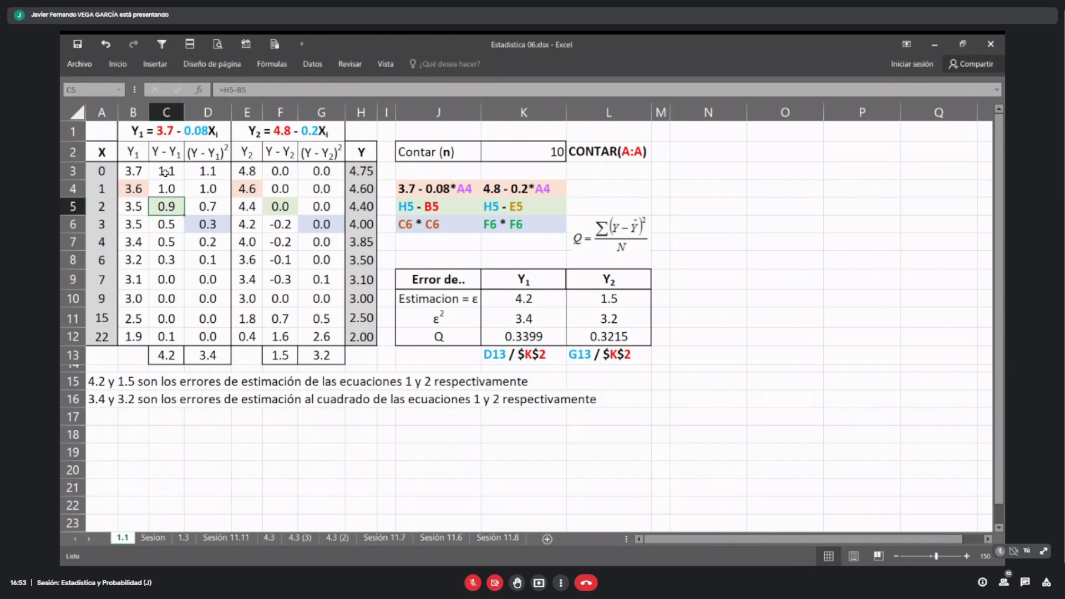
pyautogui.moveTo(165, 173); pyautogui.dragTo(167, 333)
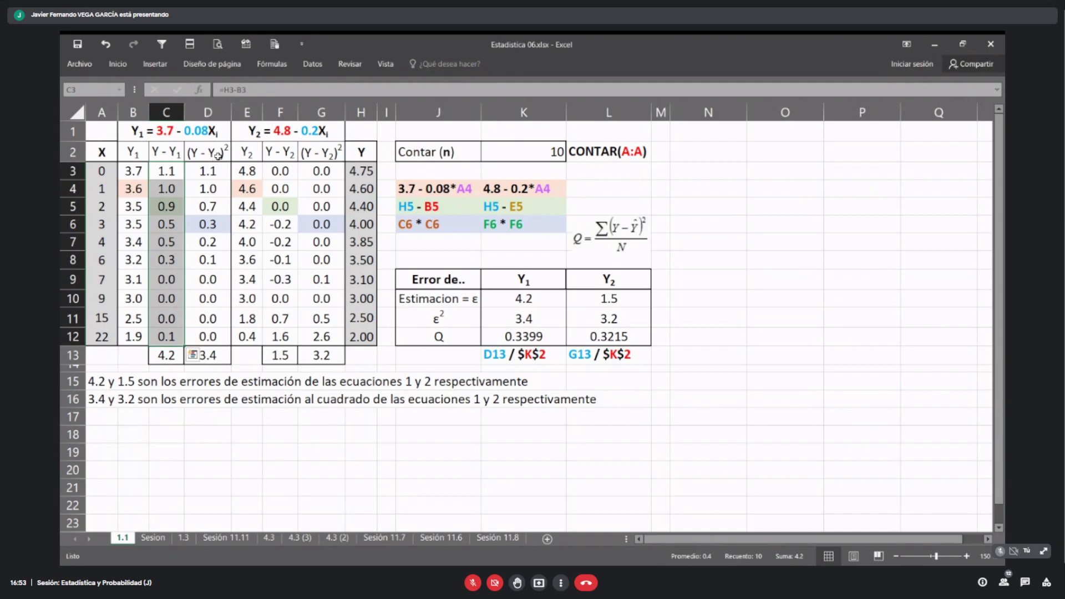
pyautogui.click(467, 206)
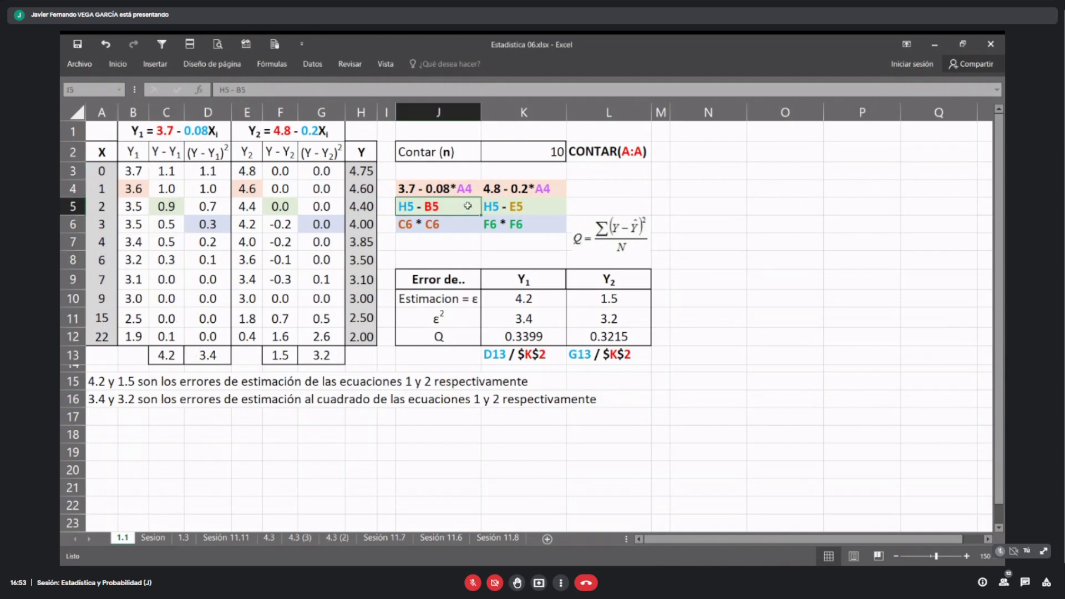
# Step: Trace the squared-difference formula C6*C6 in D6 back to C6 and compare it with the reference formula in J6
pyautogui.click(209, 225)
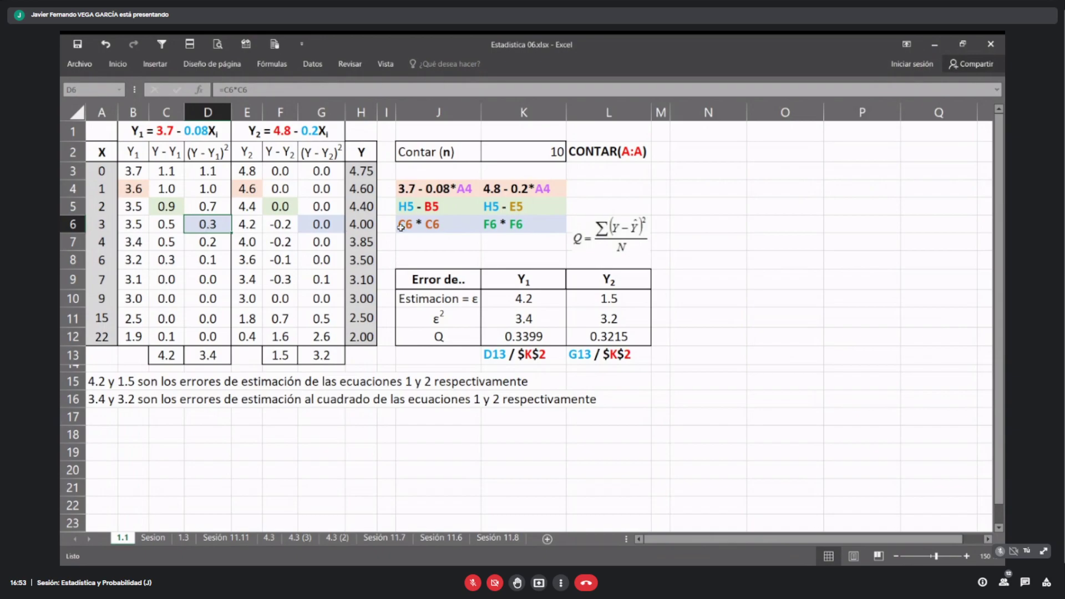
pyautogui.click(173, 112)
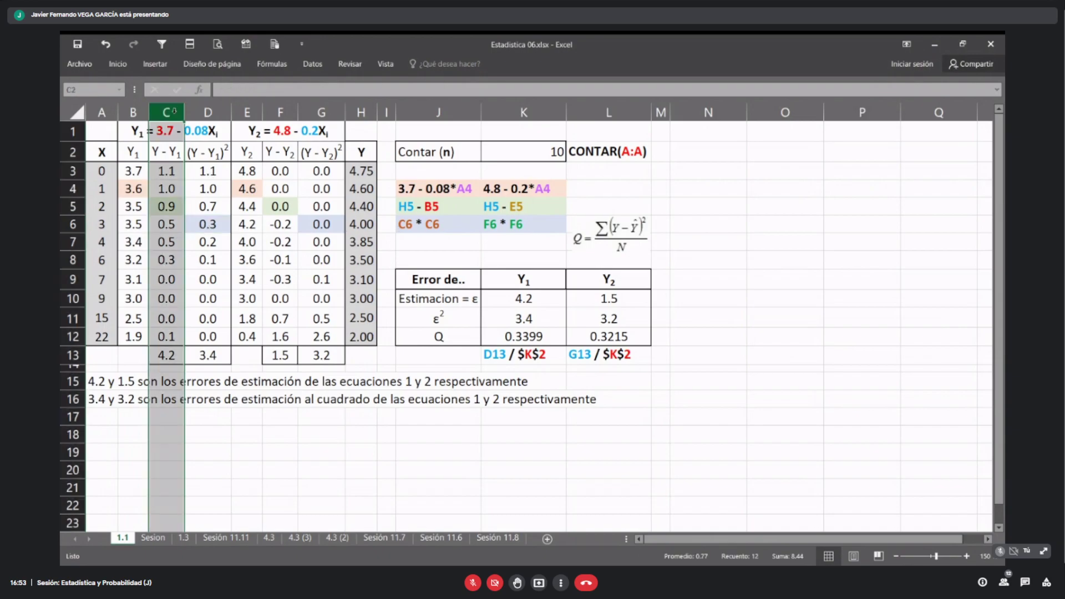
pyautogui.click(171, 224)
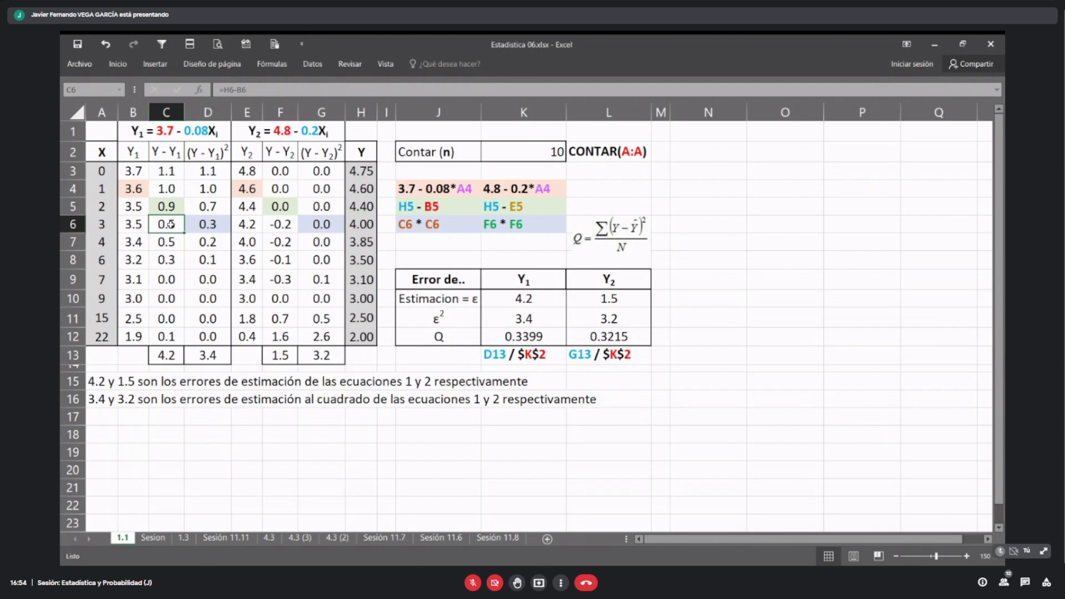
pyautogui.click(214, 227)
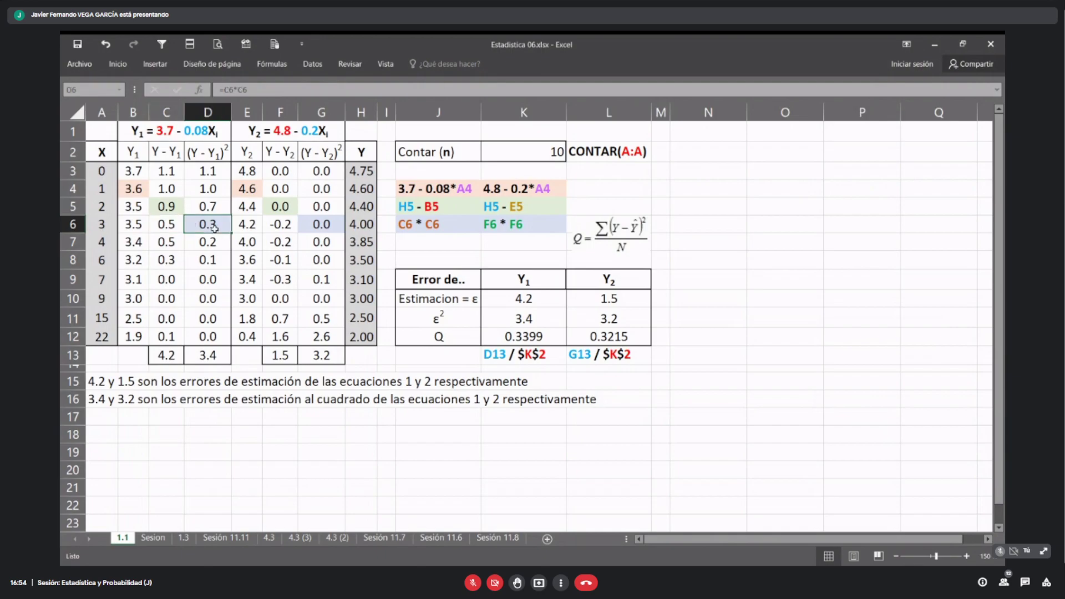
pyautogui.click(422, 224)
pyautogui.click(171, 224)
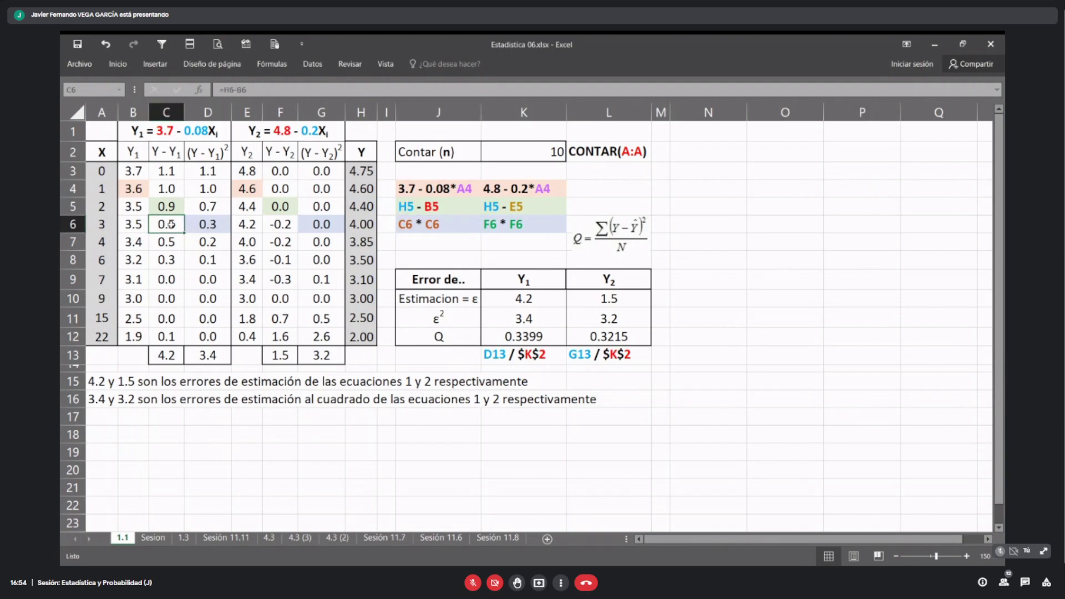
# Step: Compare the Y1 differences in C3:C12 with their squares in D3:D12, finishing with the Y2 columns E to G selected
pyautogui.moveTo(206, 171); pyautogui.dragTo(201, 333)
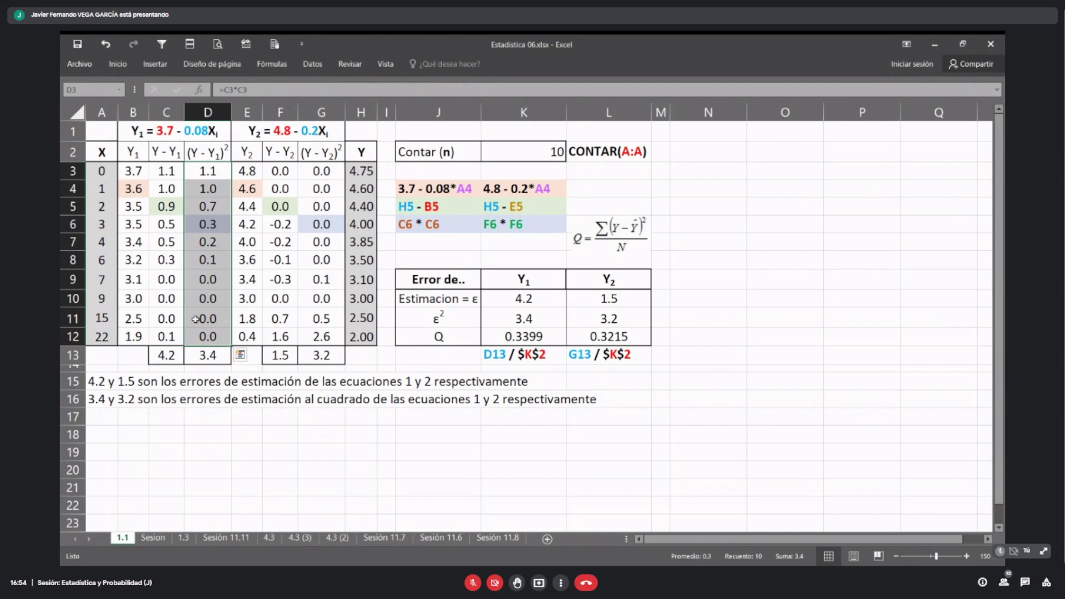
pyautogui.moveTo(169, 174); pyautogui.dragTo(171, 335)
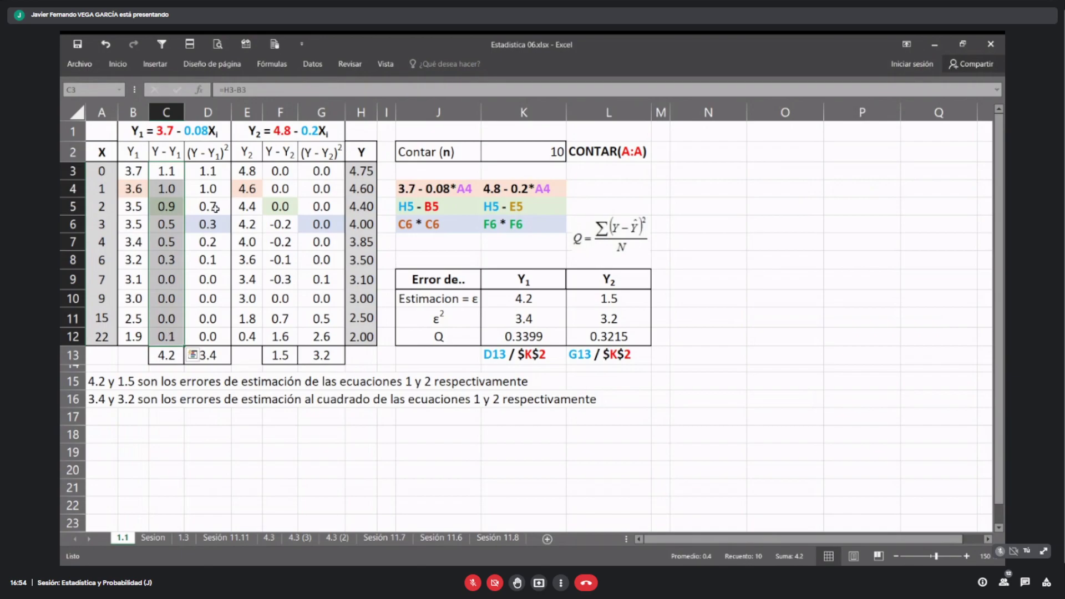
pyautogui.click(214, 172)
pyautogui.moveTo(214, 173); pyautogui.dragTo(217, 338)
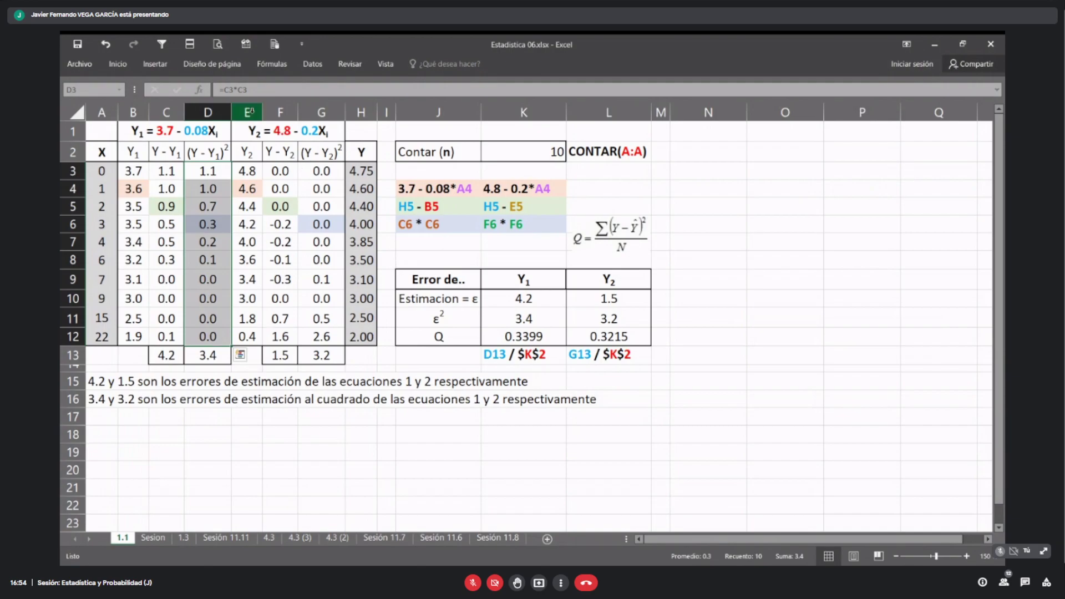
pyautogui.moveTo(247, 112); pyautogui.dragTo(322, 114)
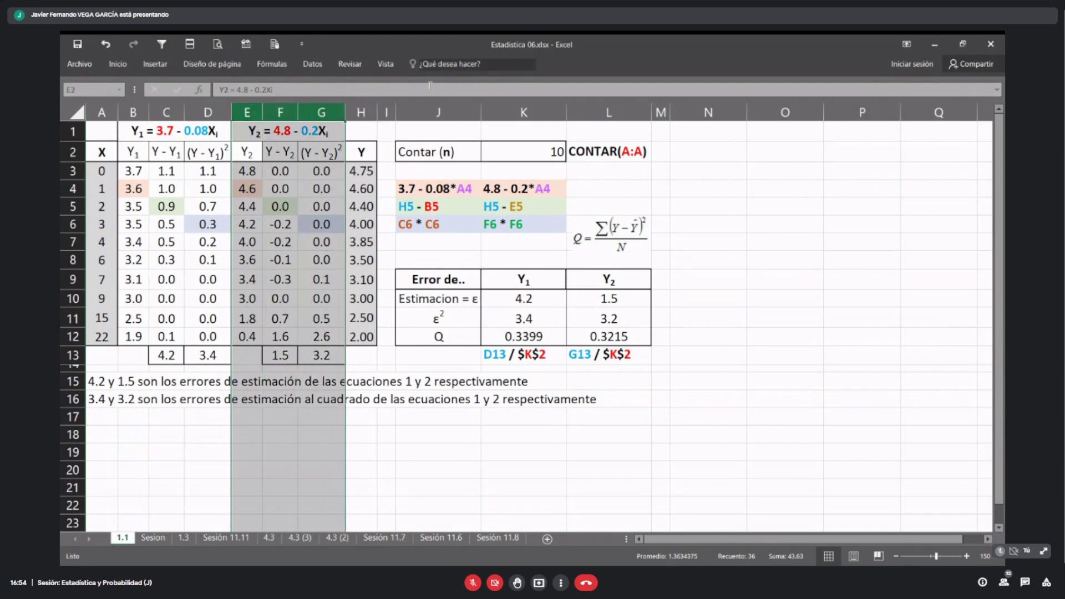
pyautogui.click(660, 112)
pyautogui.rightClick(660, 112)
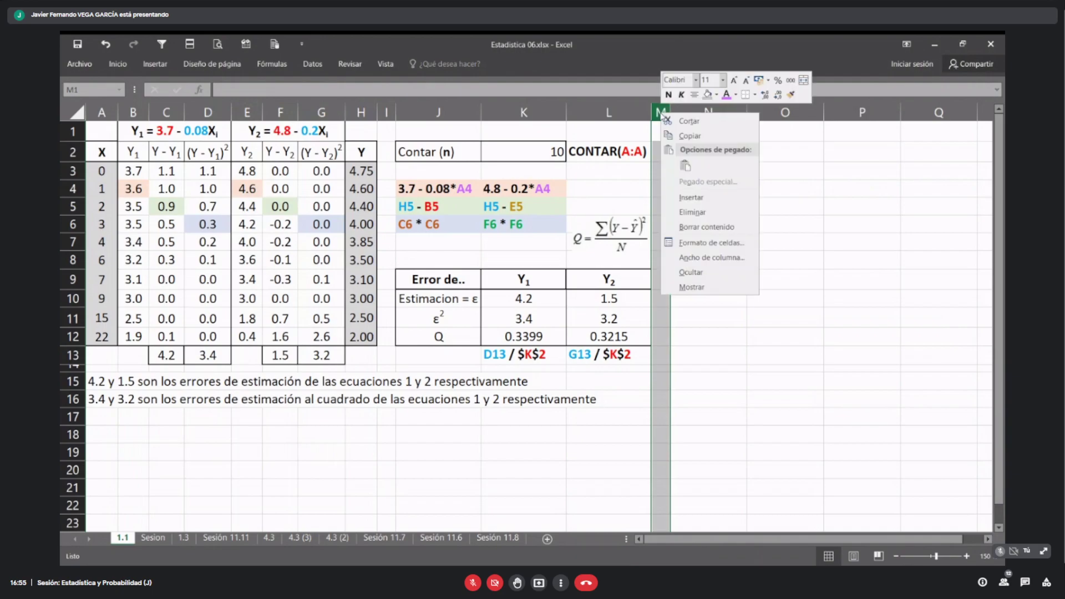
pyautogui.click(704, 263)
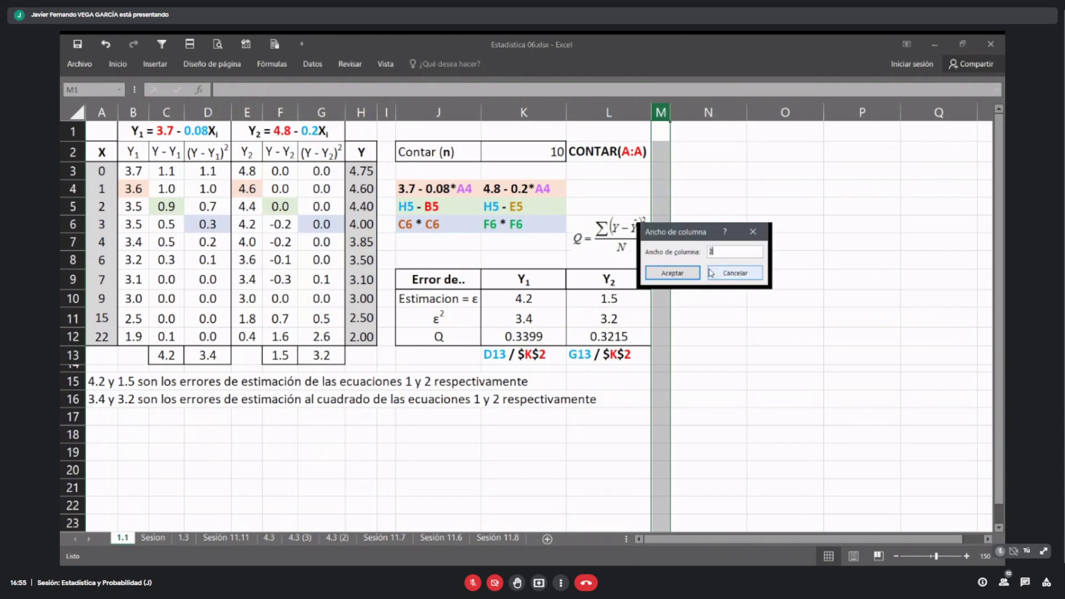
pyautogui.click(718, 274)
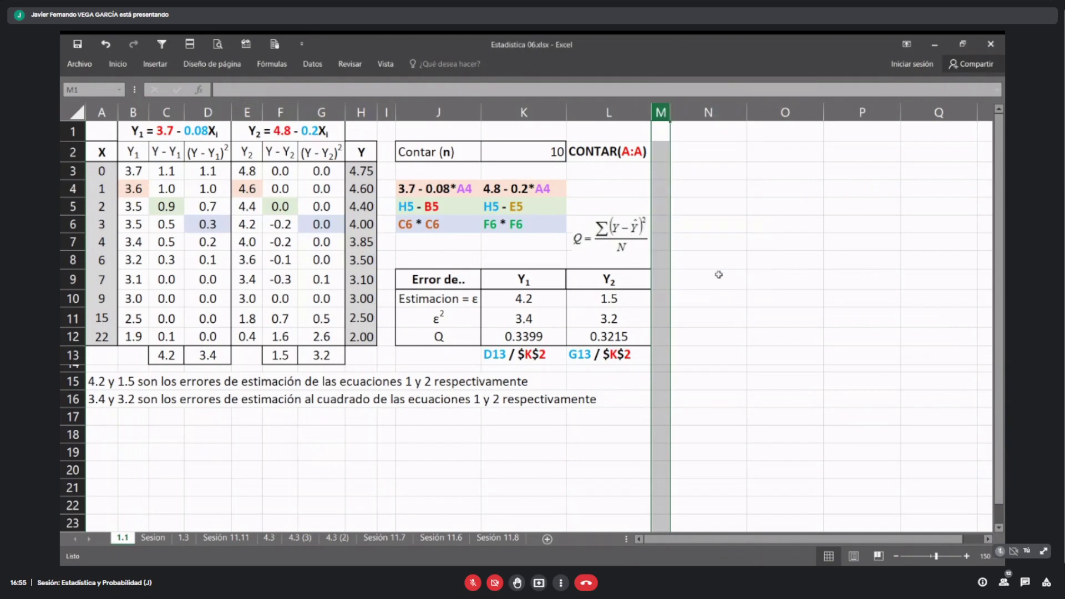
# Step: Trace the Y2 formula 4.8-0.2*A4 in E4 to its equation, K4 reference and column A, and check F5 against K5
pyautogui.click(258, 133)
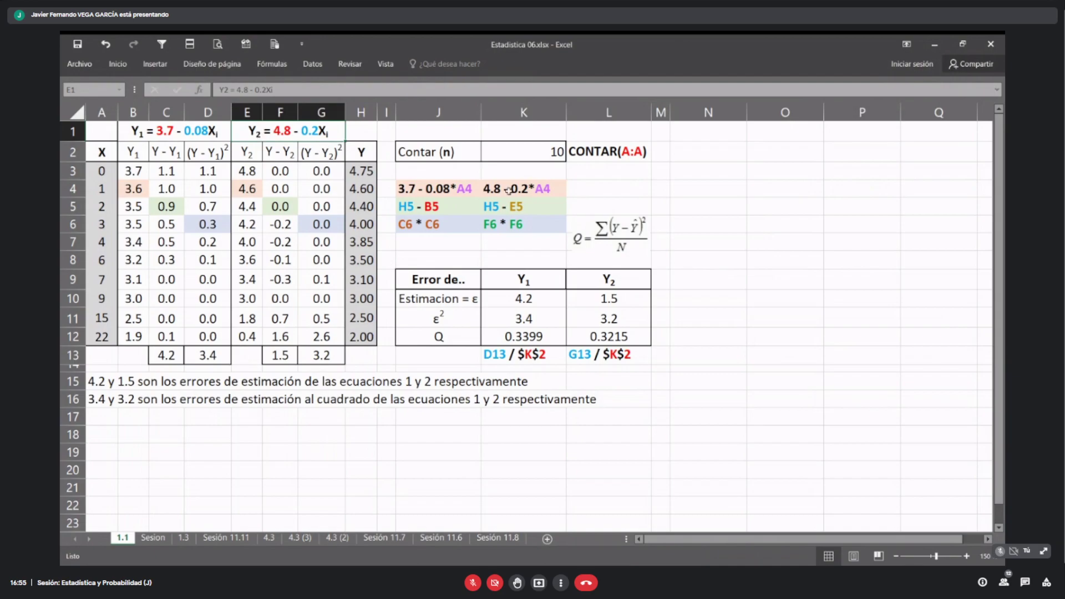
pyautogui.click(252, 188)
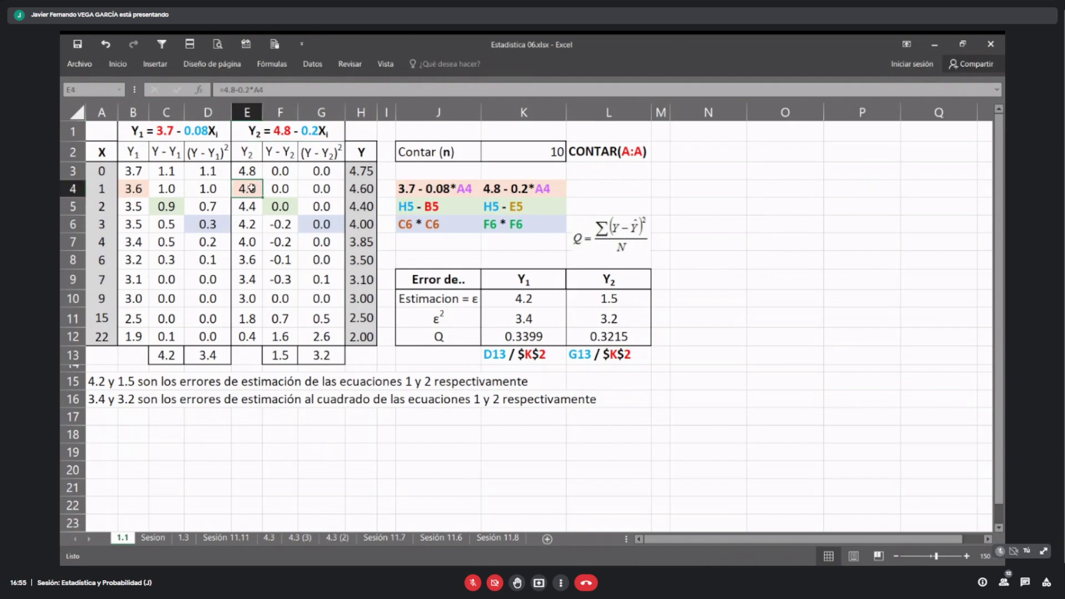
pyautogui.click(507, 189)
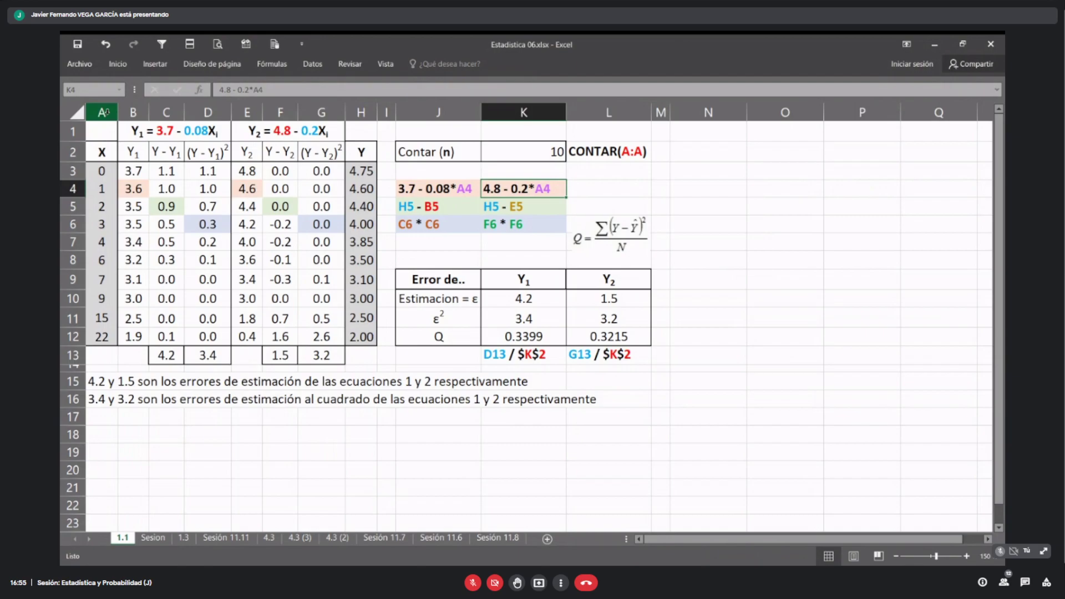
pyautogui.click(105, 113)
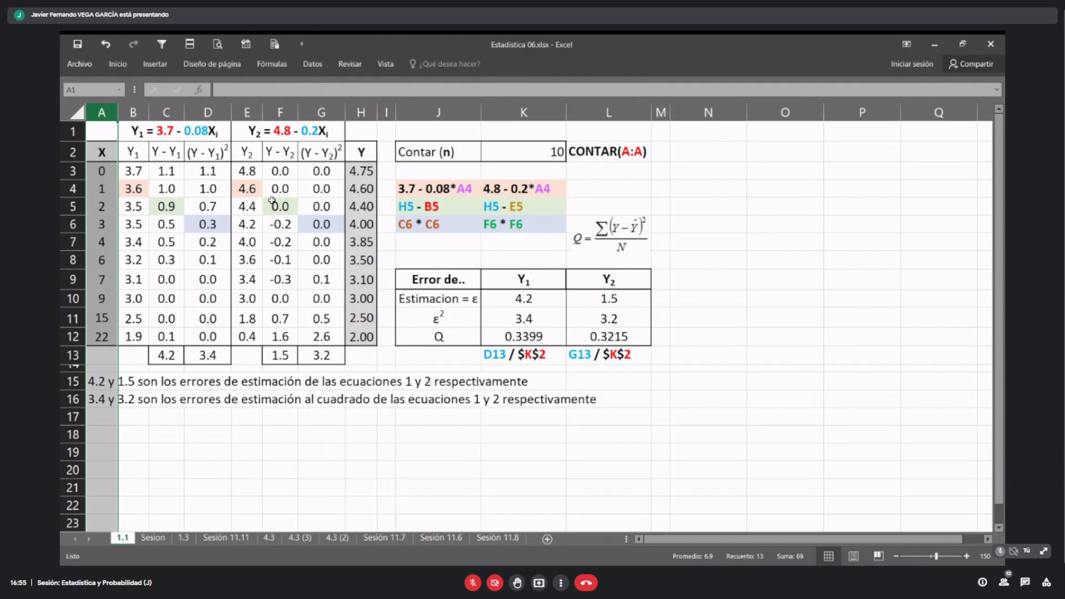
pyautogui.click(247, 189)
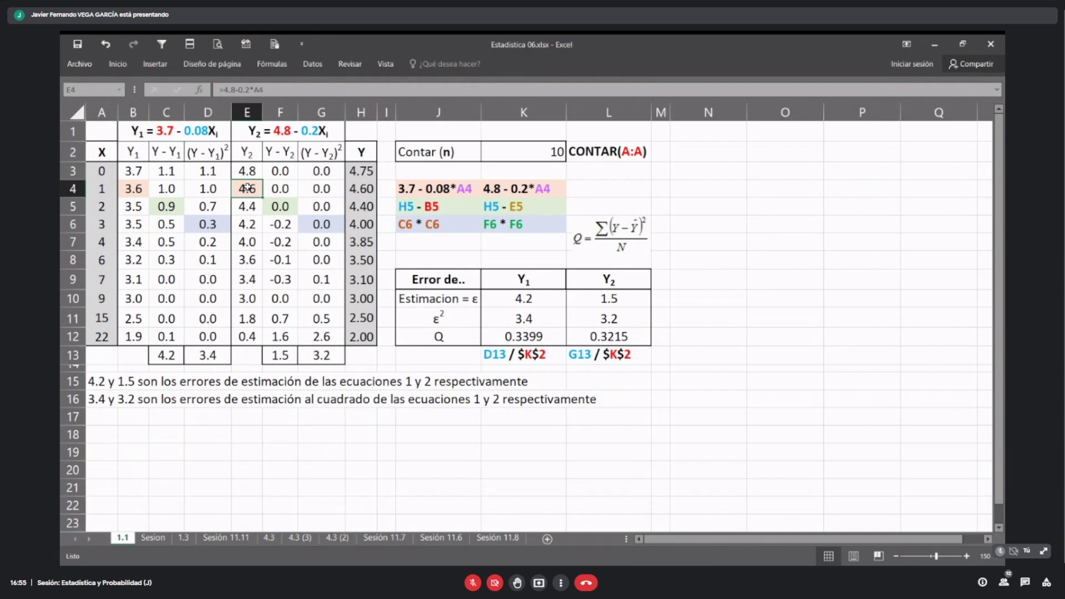
pyautogui.click(541, 206)
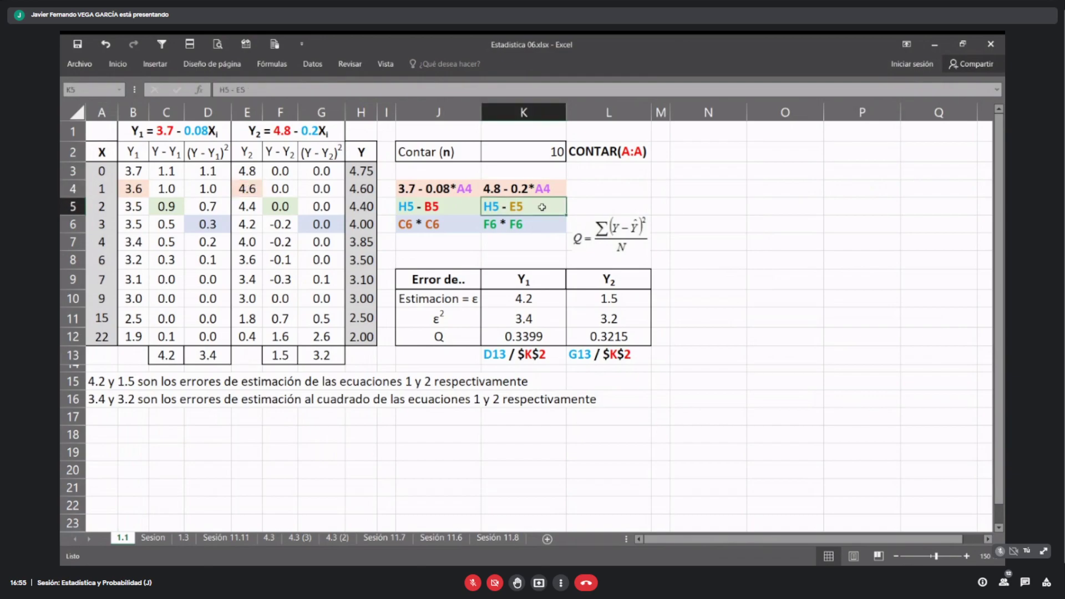
pyautogui.click(283, 206)
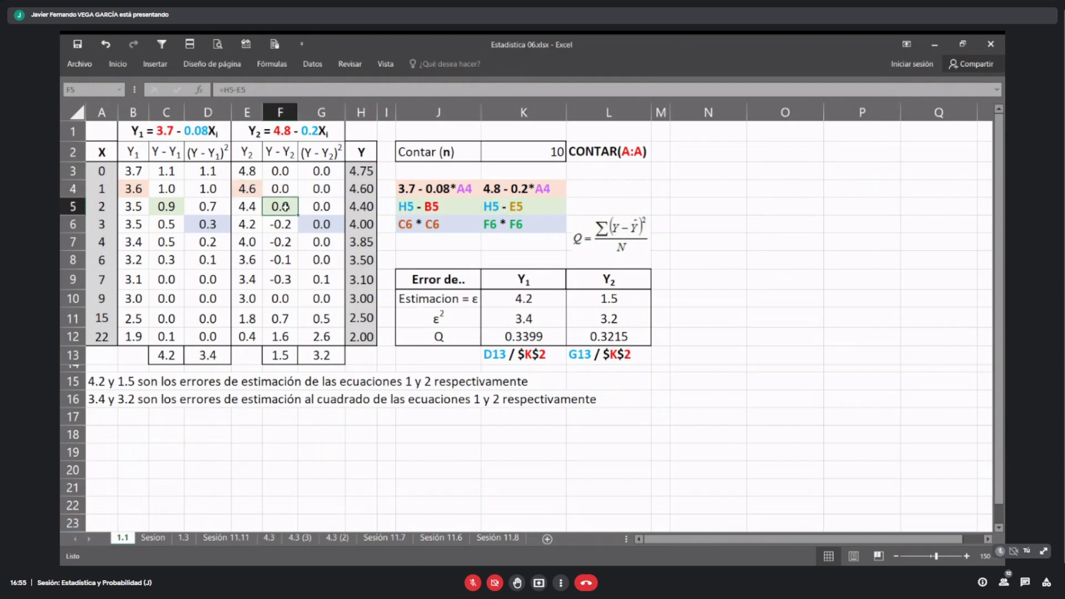
# Step: Compare the Y2 values in E3:E12 with the reference formula 4.8 - 0.2*A4 in K4
pyautogui.click(498, 189)
pyautogui.click(247, 171)
pyautogui.moveTo(247, 171); pyautogui.dragTo(247, 337)
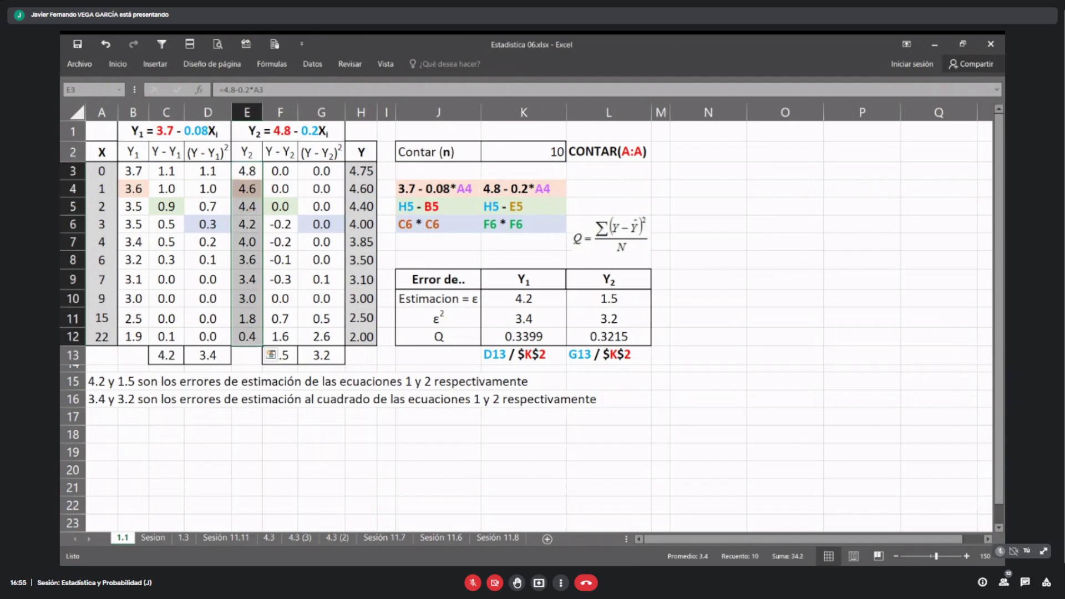
pyautogui.moveTo(248, 169); pyautogui.dragTo(252, 335)
pyautogui.click(524, 188)
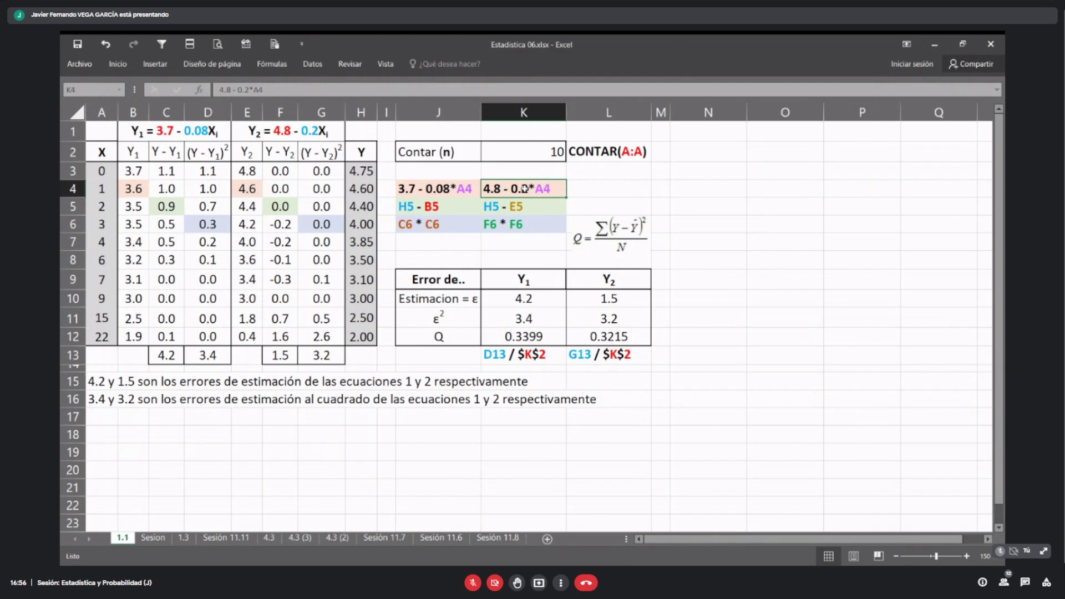
pyautogui.click(244, 171)
pyautogui.moveTo(244, 172); pyautogui.dragTo(247, 336)
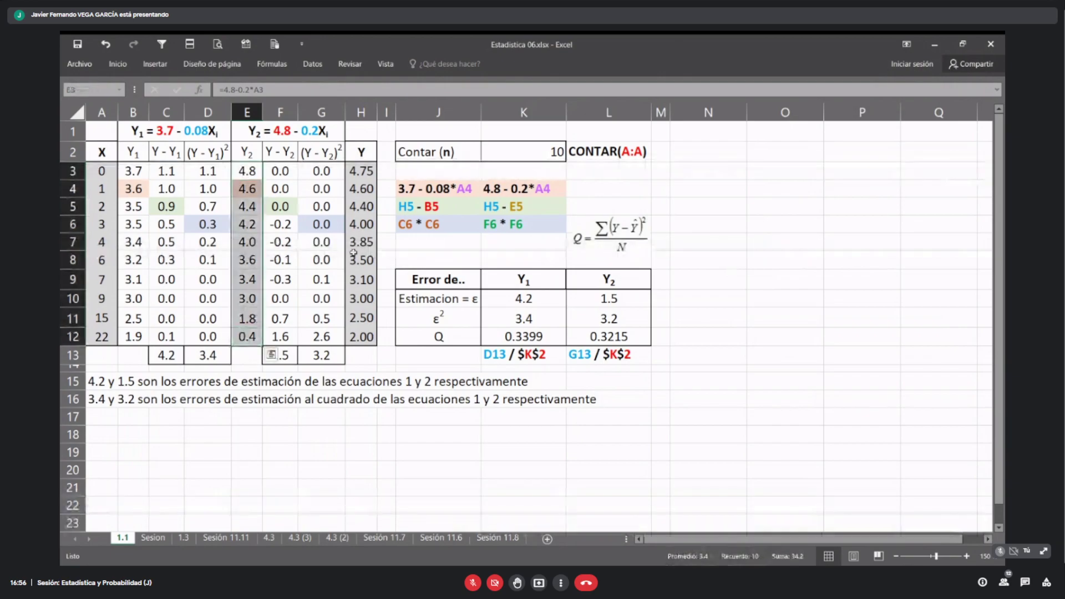
# Step: Trace the reference formula H5 - E5 in K5 to the observed Y values in column H and the Y2 values in column E
pyautogui.moveTo(365, 174); pyautogui.dragTo(362, 337)
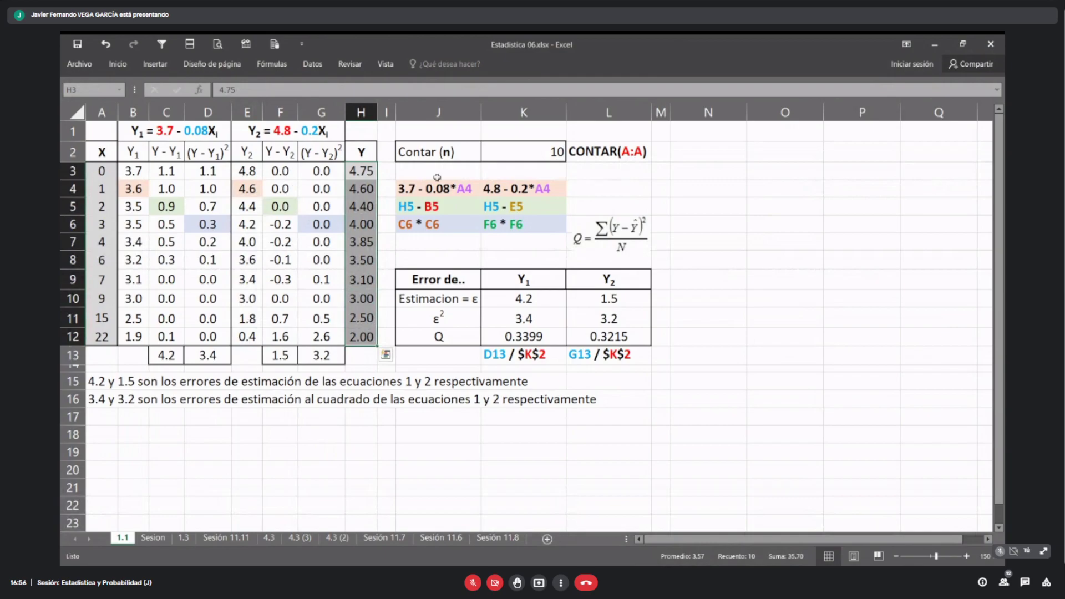
pyautogui.click(504, 204)
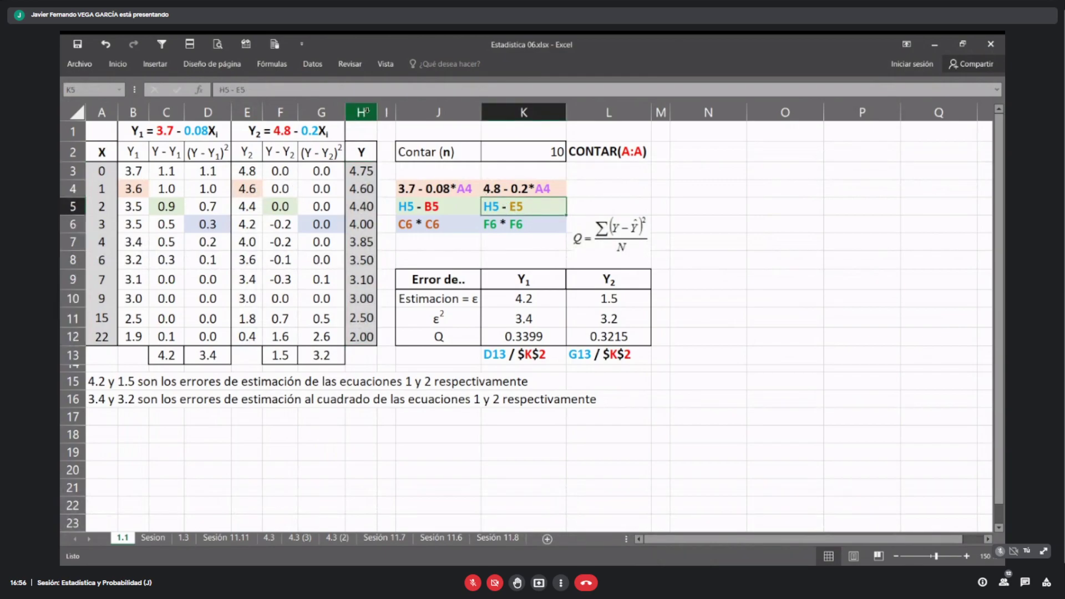
pyautogui.click(364, 112)
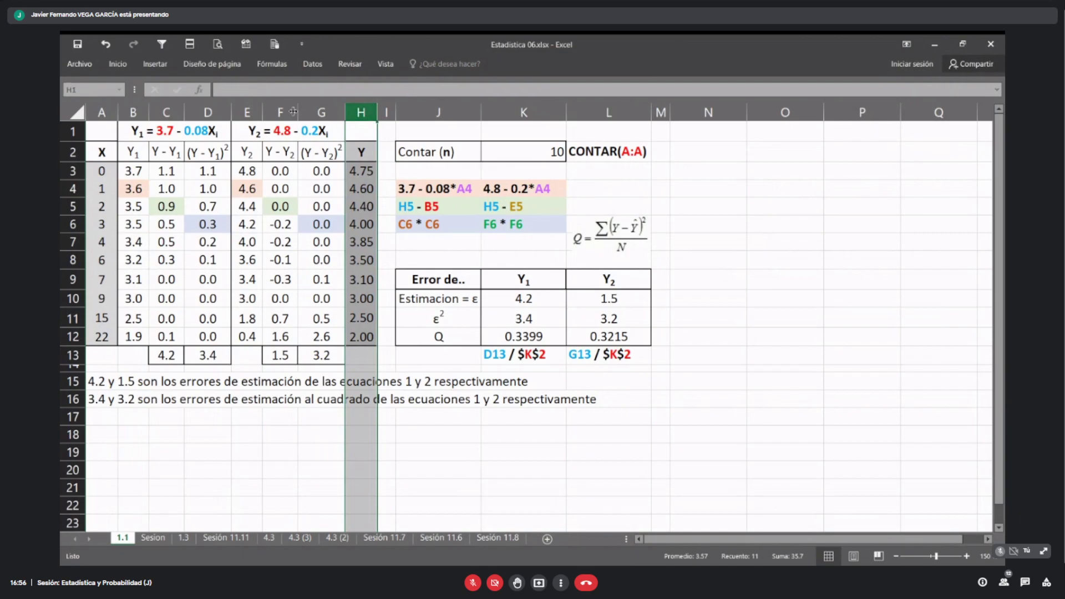
pyautogui.click(248, 112)
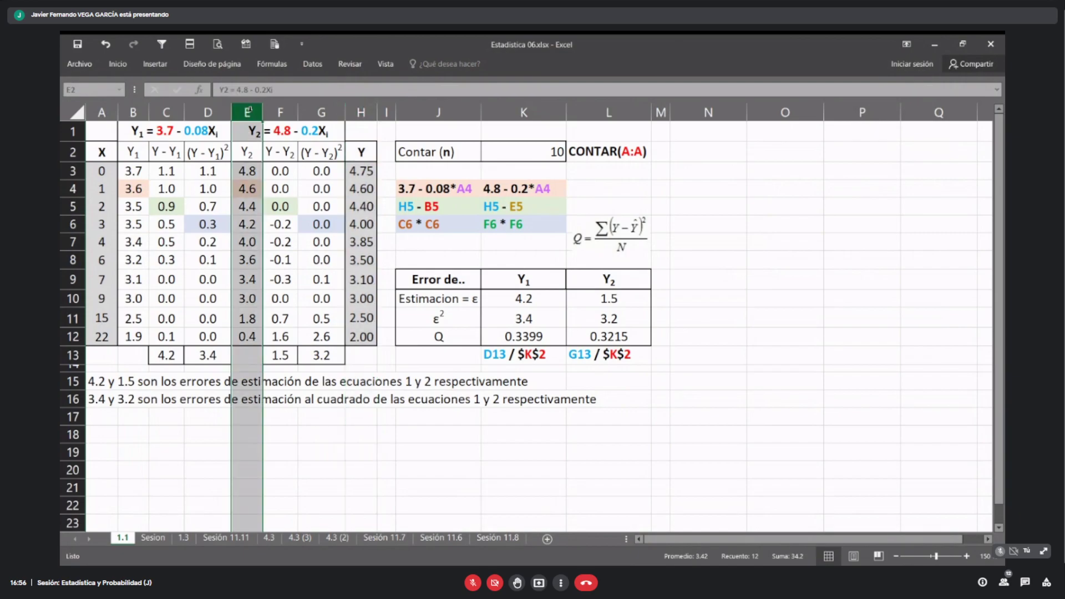
# Step: Check the Y2 differences in F3:F12 and trace the squared-difference formula F6*F6 in G6 back to column F
pyautogui.click(279, 206)
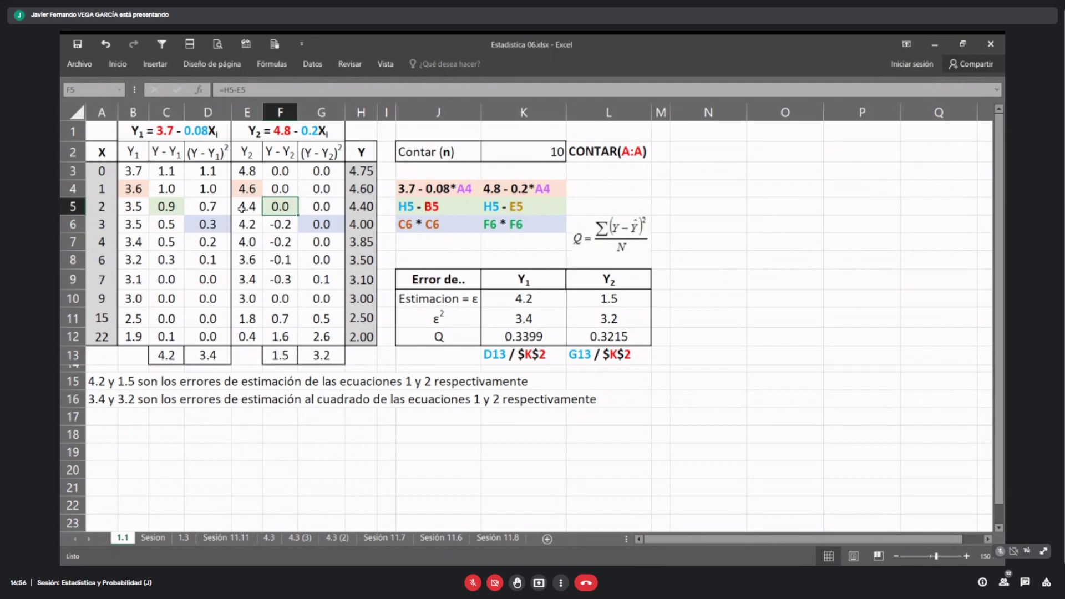
pyautogui.moveTo(283, 172); pyautogui.dragTo(286, 330)
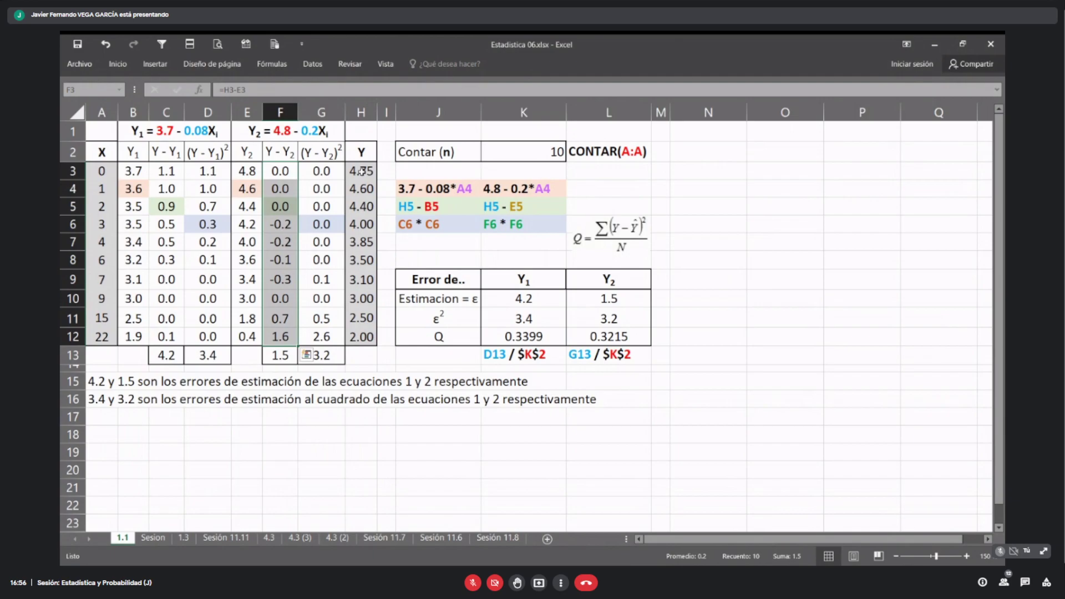
pyautogui.click(329, 226)
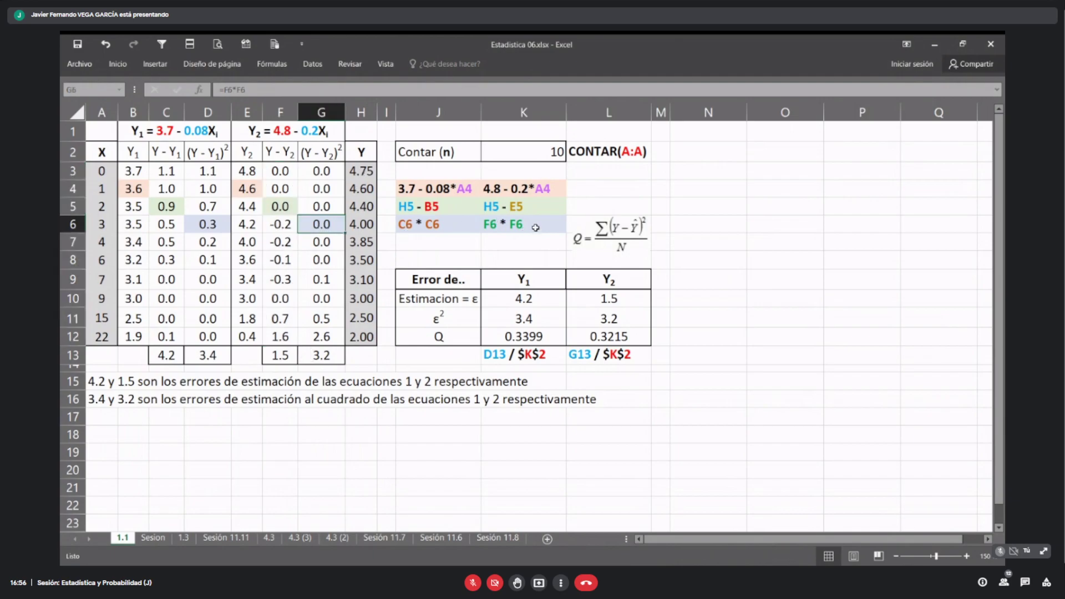
pyautogui.click(281, 113)
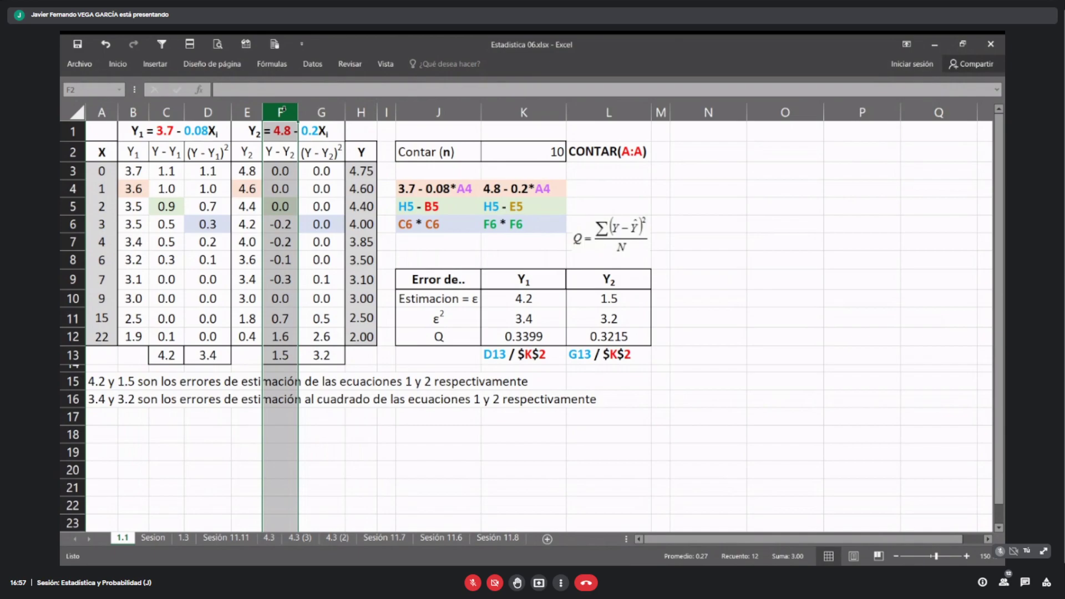
# Step: Review the Y1 columns B, C and D one by one, then select the Y2 columns E to G for comparison
pyautogui.click(131, 113)
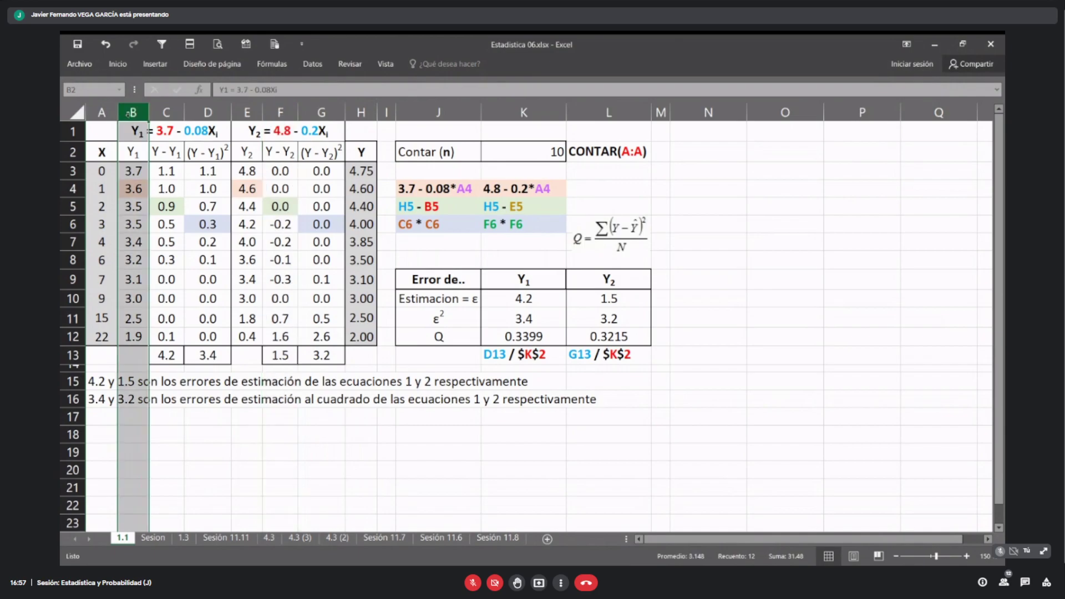
pyautogui.click(169, 105)
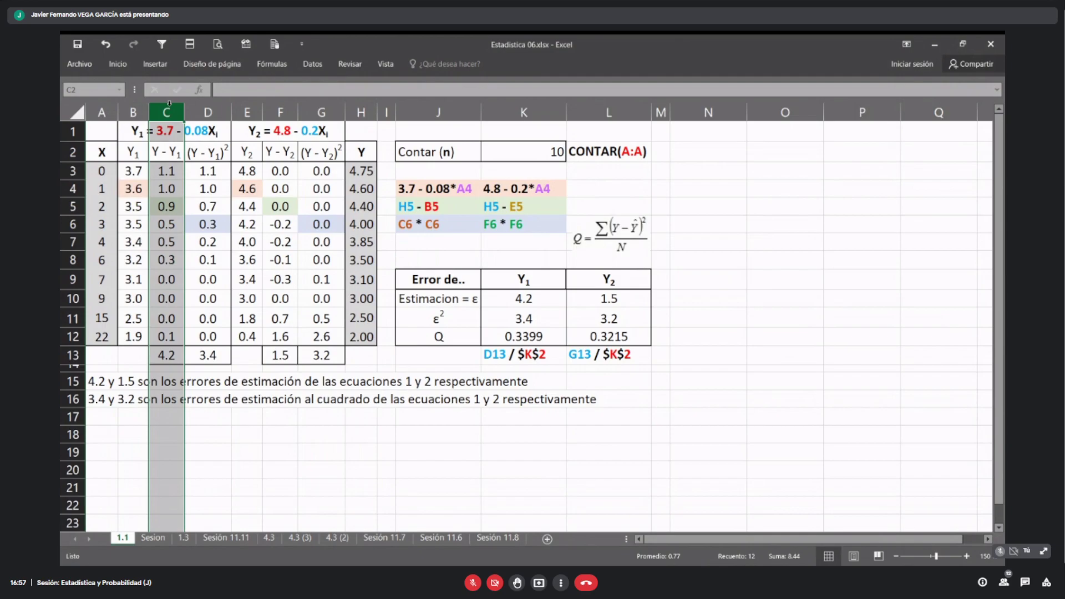
pyautogui.click(209, 109)
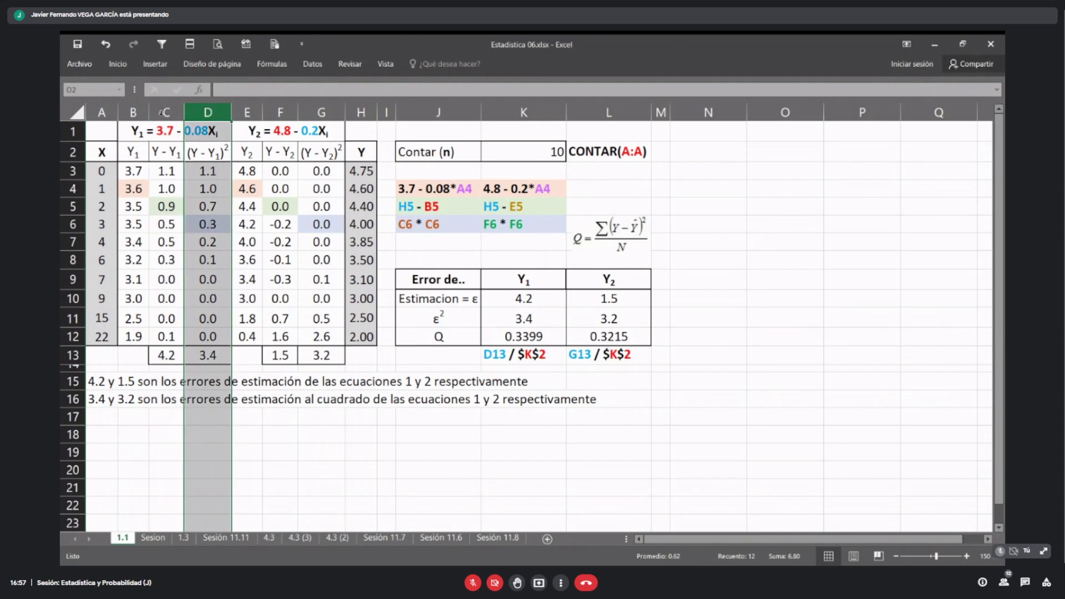
pyautogui.click(136, 112)
pyautogui.click(161, 113)
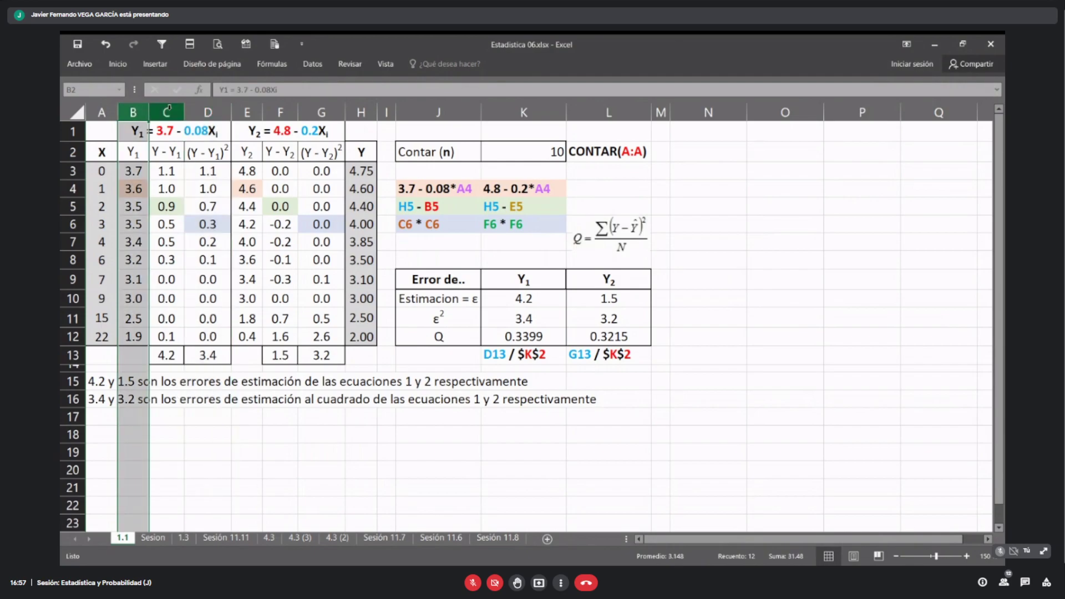
pyautogui.click(208, 113)
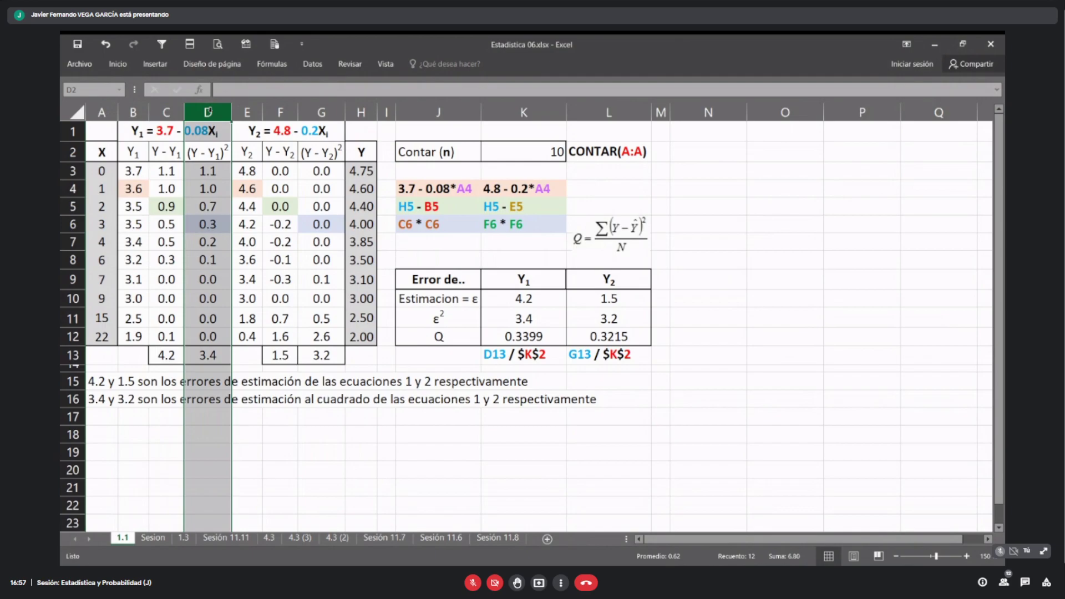
pyautogui.moveTo(246, 113); pyautogui.dragTo(303, 120)
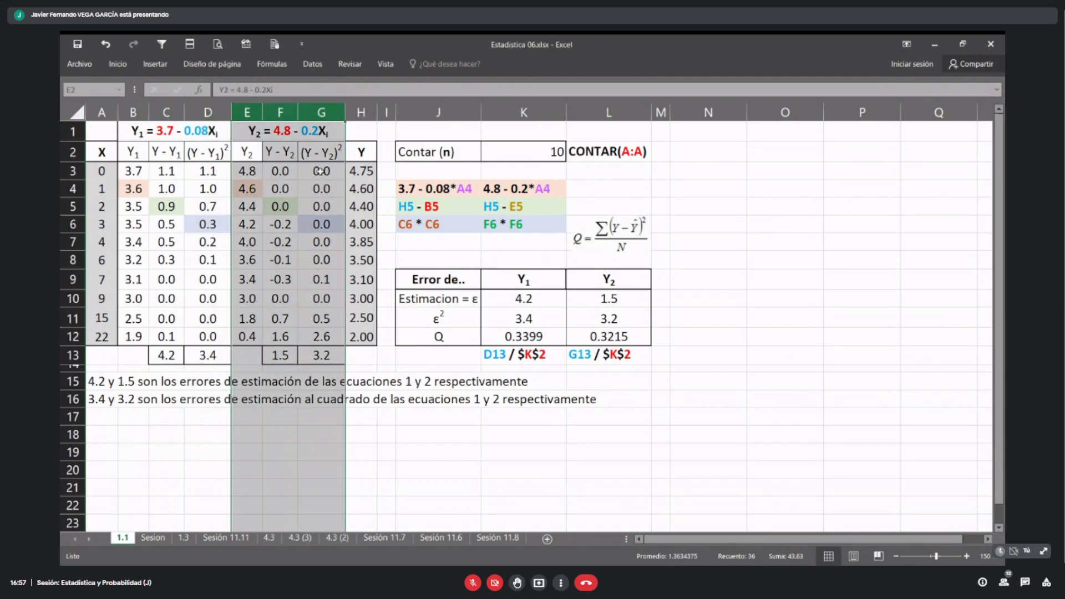
# Step: Format the calculated values in B3:G12 to show two decimal places
pyautogui.moveTo(133, 171); pyautogui.dragTo(321, 335)
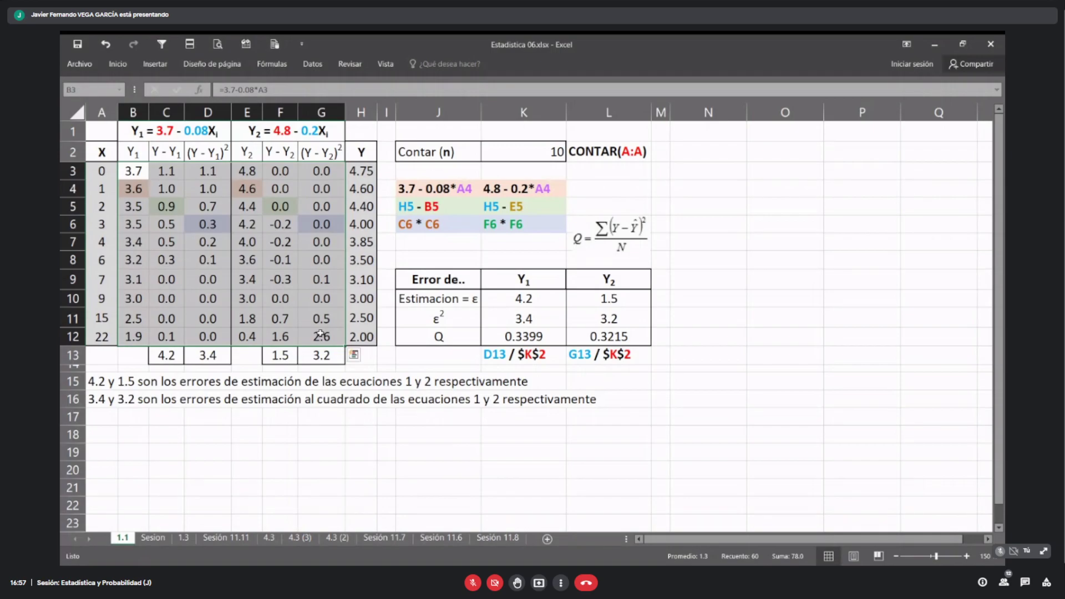
pyautogui.click(118, 63)
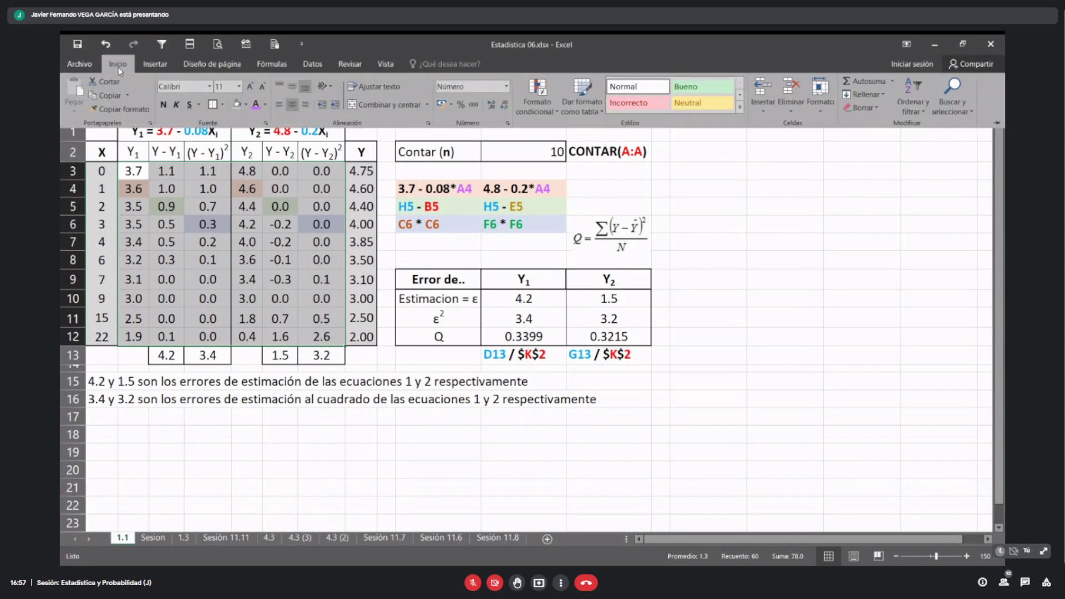
pyautogui.click(491, 106)
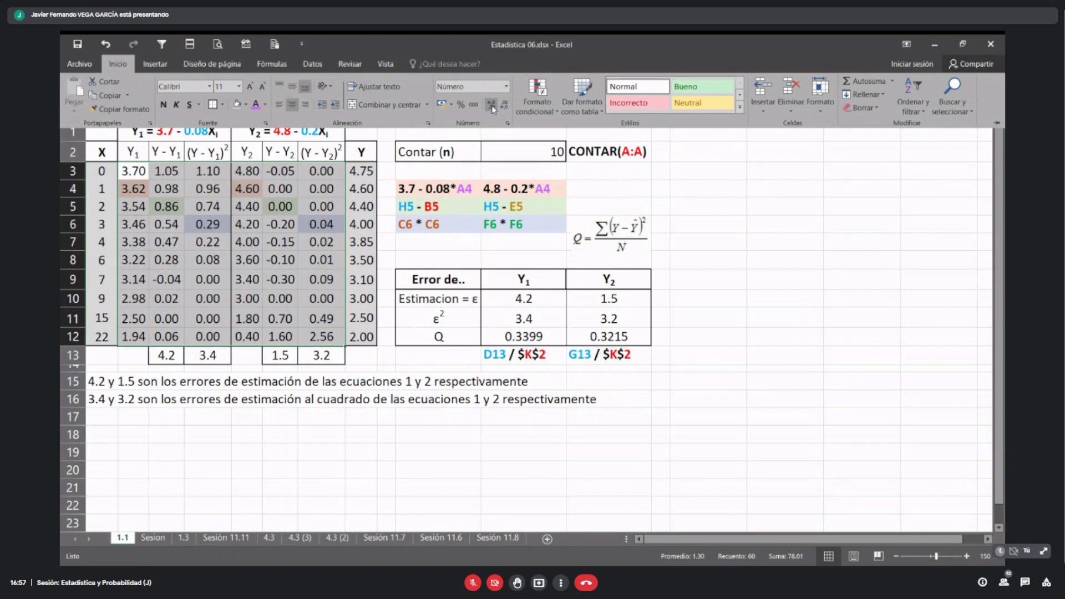
pyautogui.click(491, 106)
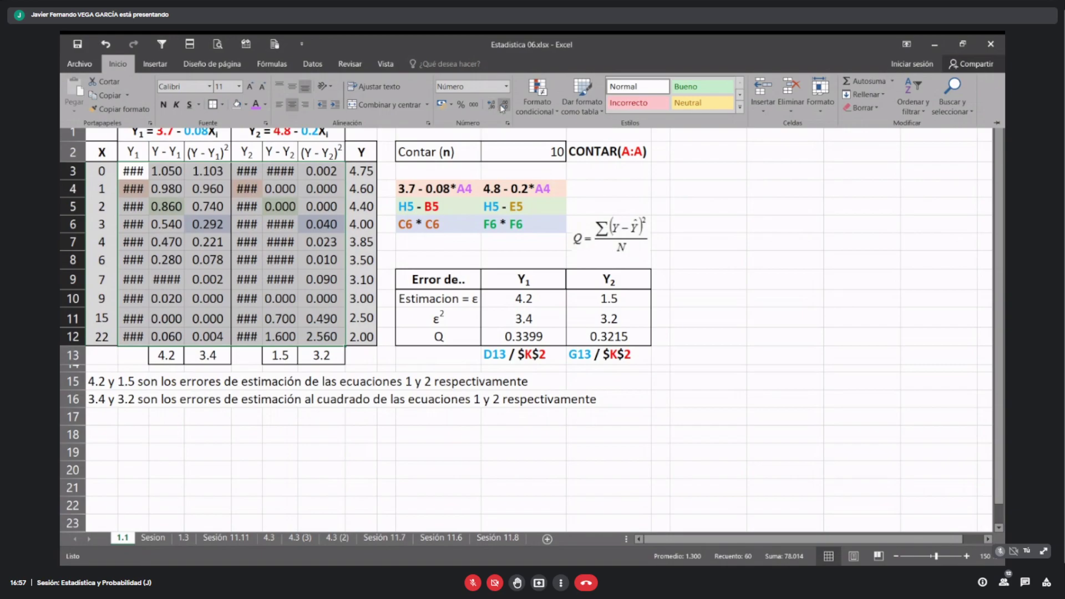
pyautogui.click(502, 106)
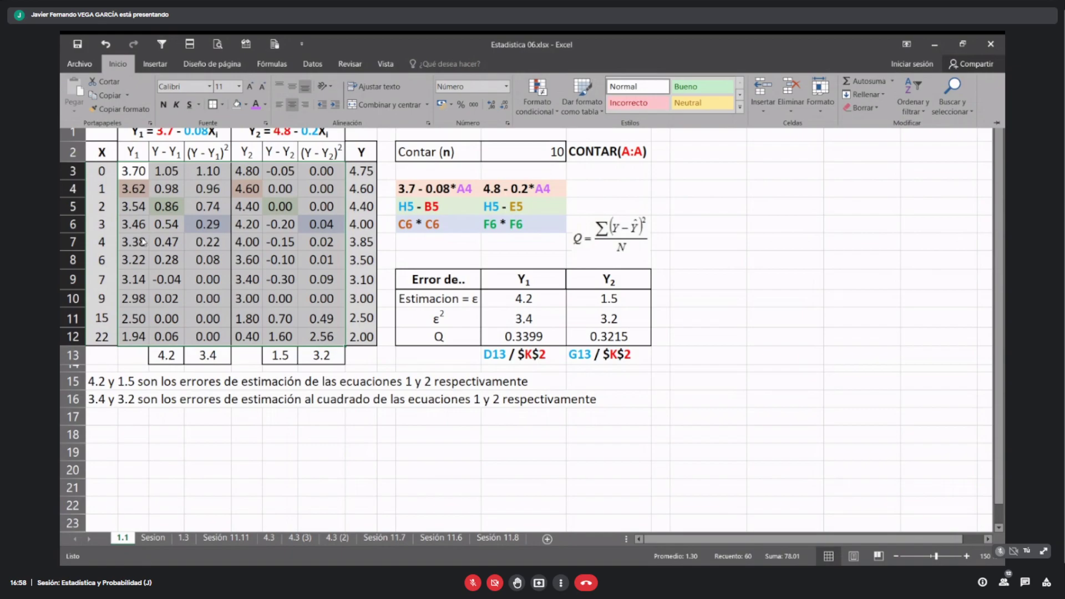
pyautogui.hotkey('ctrl', 'F1')
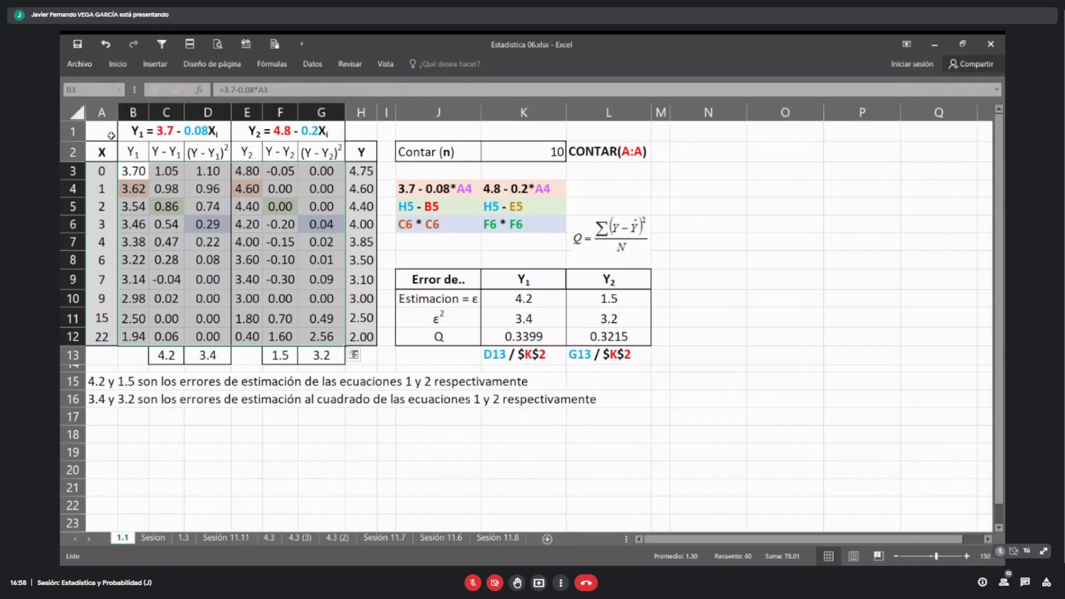
pyautogui.click(110, 135)
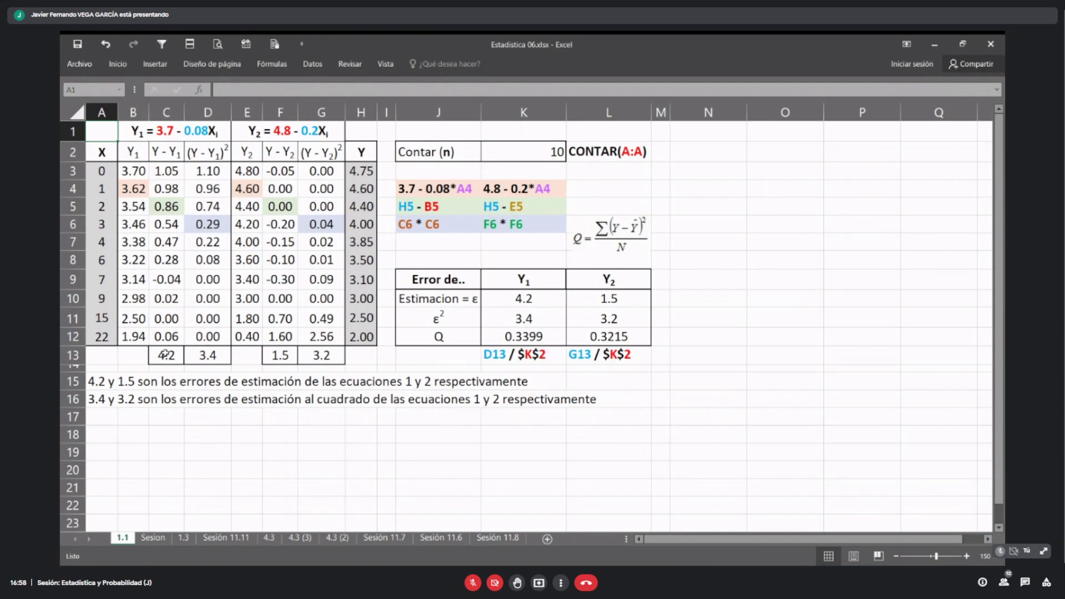
# Step: Compare the row 13 totals of both equations with the differences and squared differences in columns C, D, F and G
pyautogui.moveTo(165, 355); pyautogui.dragTo(208, 355)
pyautogui.moveTo(277, 355); pyautogui.dragTo(304, 351)
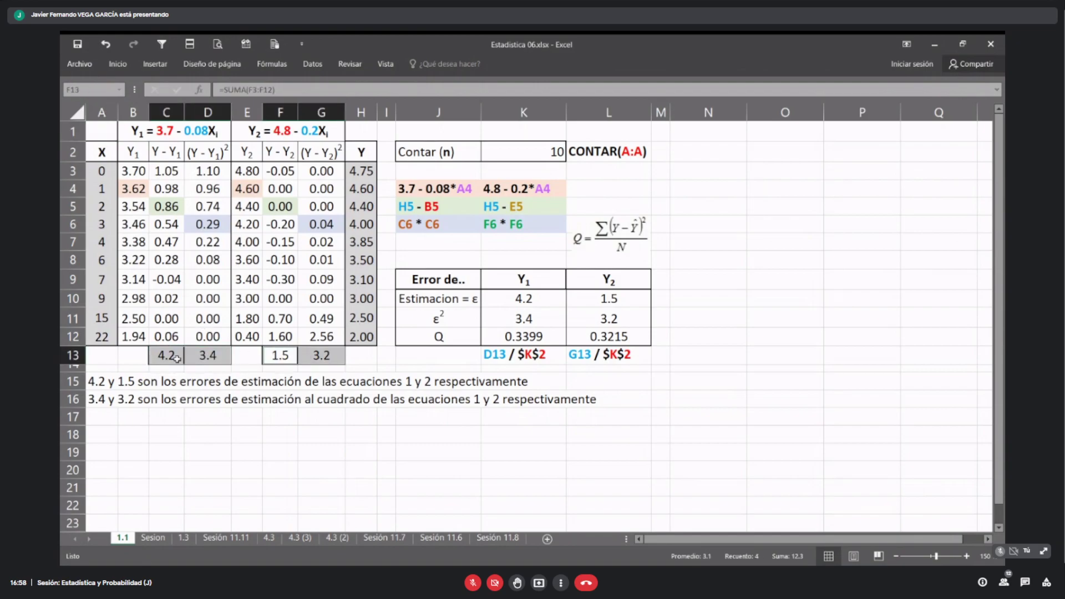
pyautogui.moveTo(172, 170); pyautogui.dragTo(216, 171)
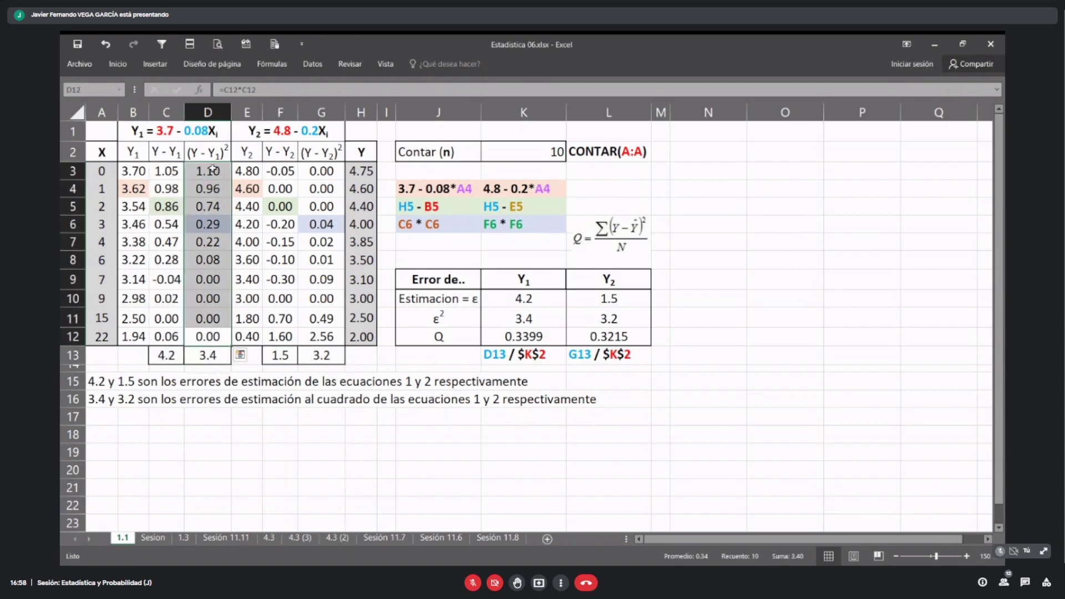
pyautogui.moveTo(286, 337); pyautogui.dragTo(274, 173)
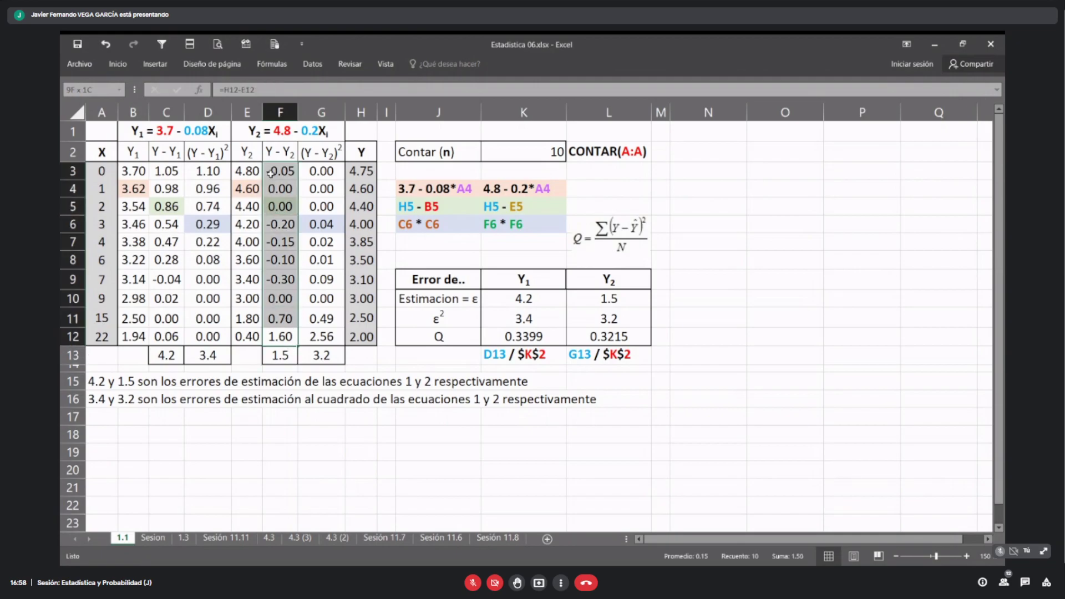
pyautogui.click(336, 353)
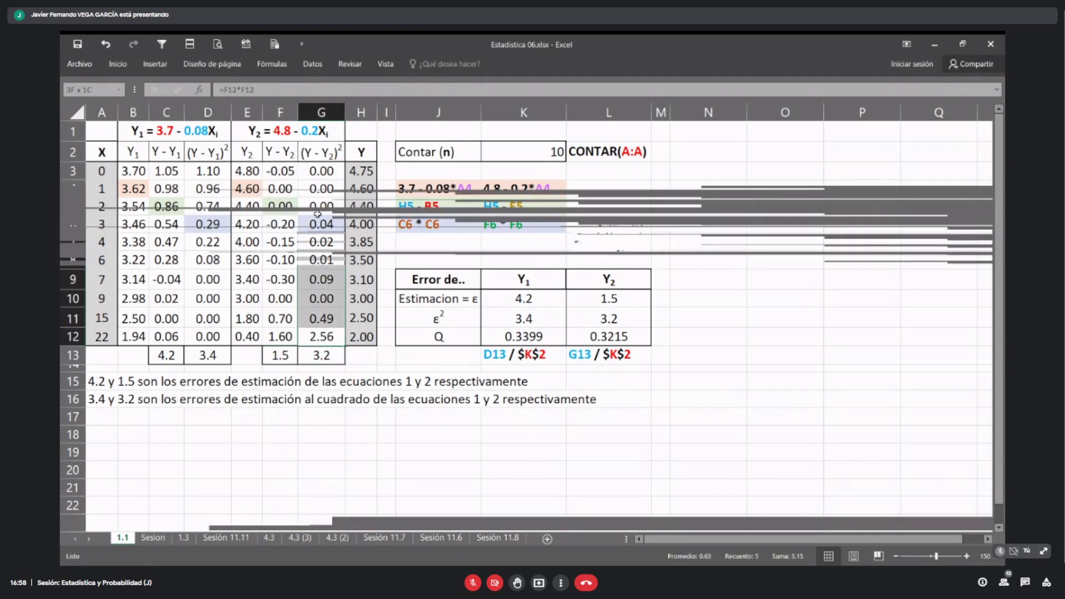
pyautogui.moveTo(331, 338); pyautogui.dragTo(321, 170)
# Step: Format the totals in C13:D13 and F13:G13 to show two decimal places
pyautogui.moveTo(173, 356); pyautogui.dragTo(208, 355)
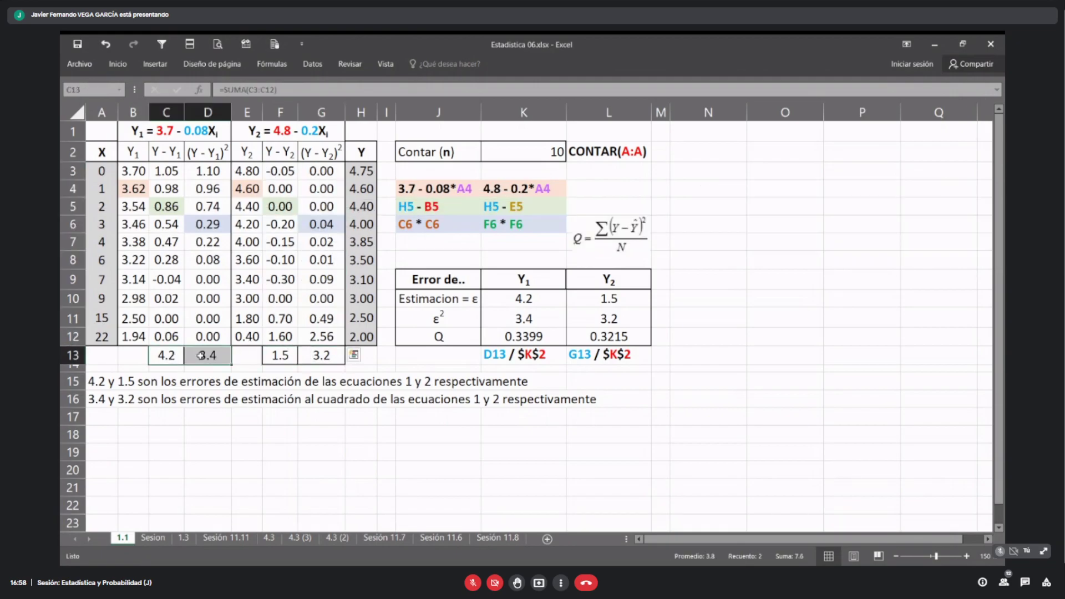
pyautogui.moveTo(285, 358); pyautogui.dragTo(305, 358)
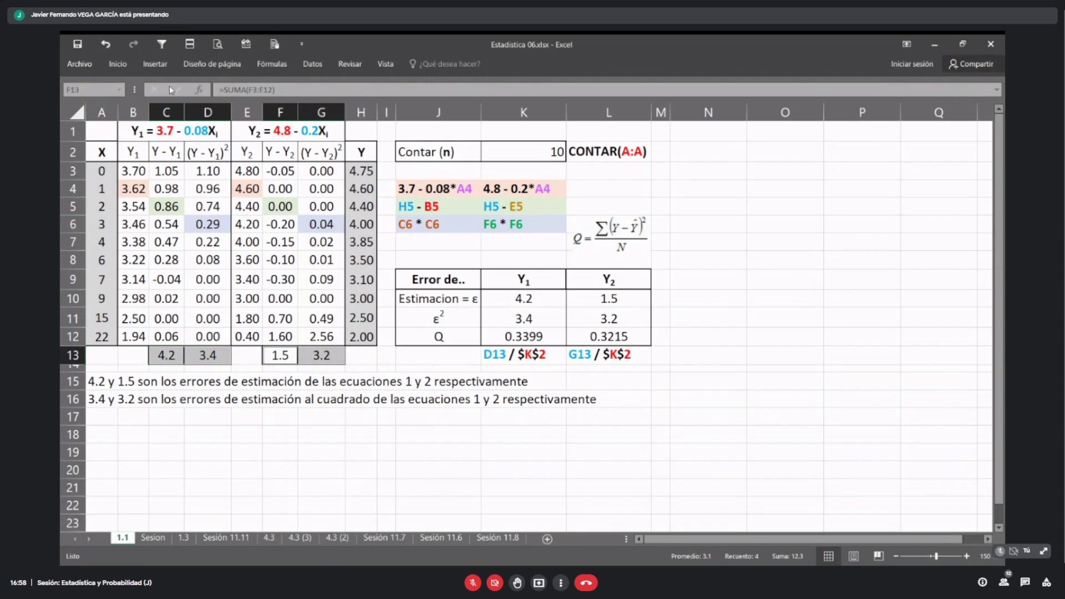
pyautogui.click(123, 67)
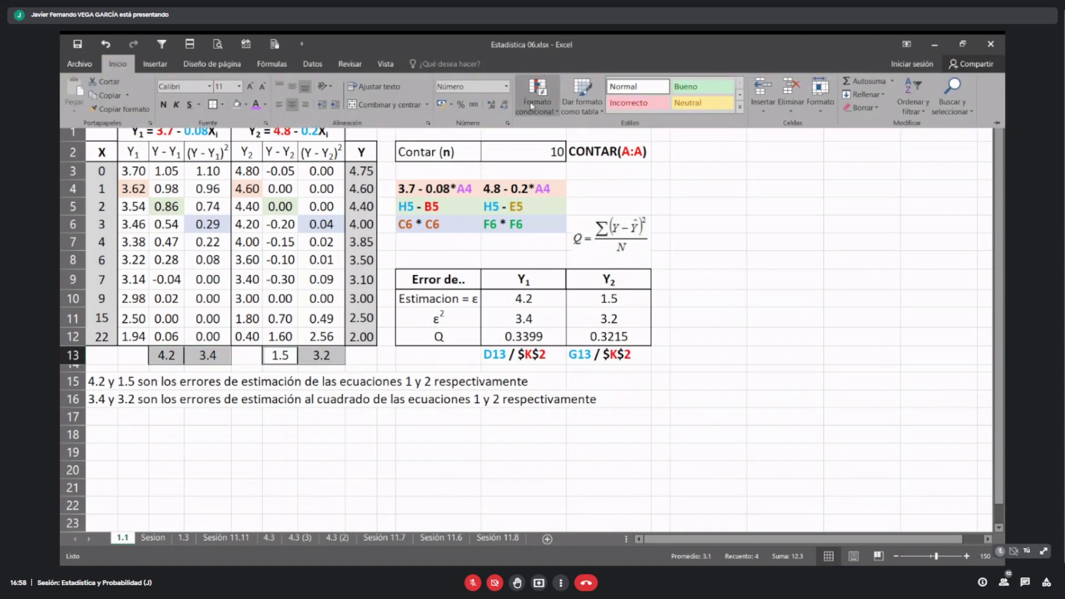
pyautogui.click(507, 108)
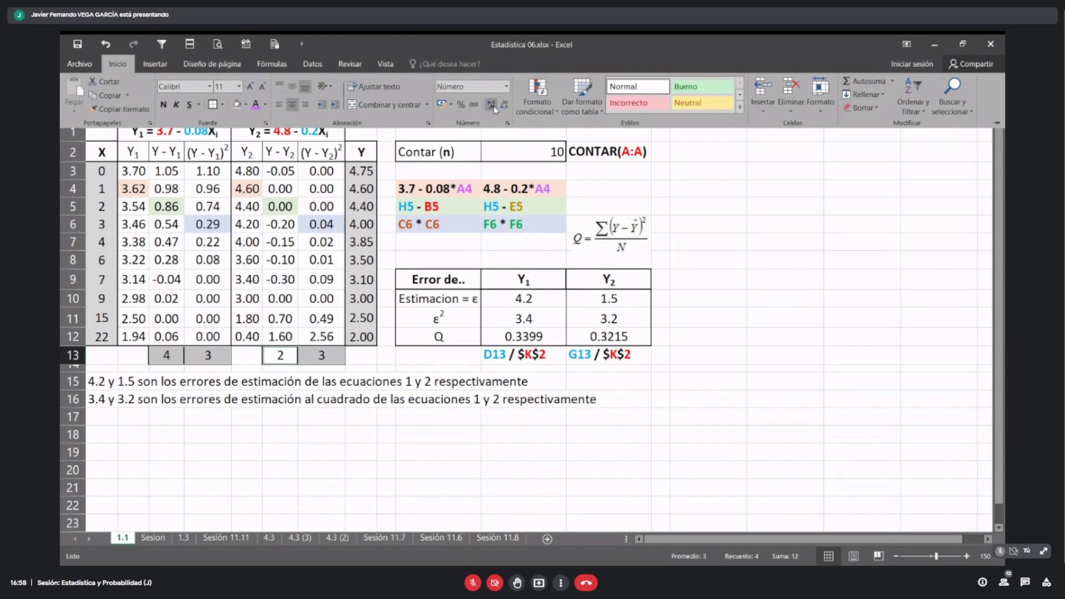
pyautogui.click(494, 107)
pyautogui.click(495, 107)
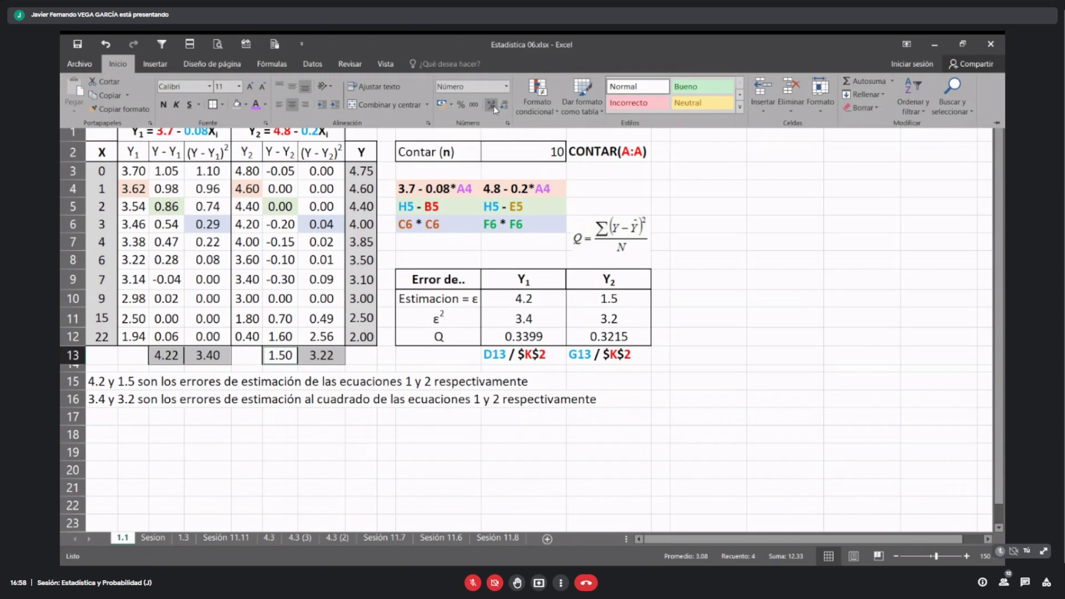
pyautogui.click(368, 359)
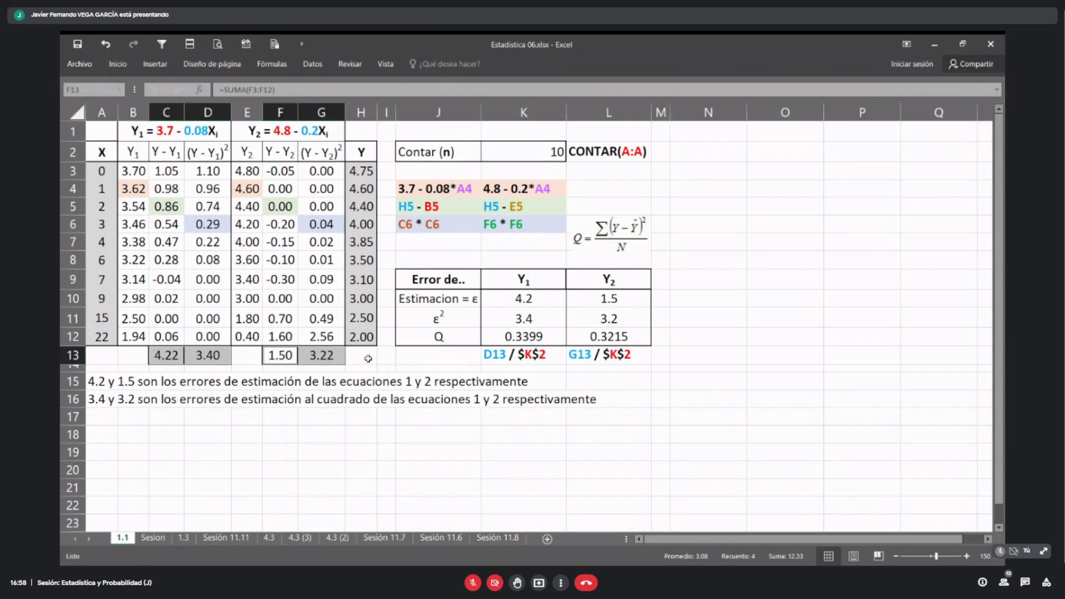
pyautogui.click(368, 359)
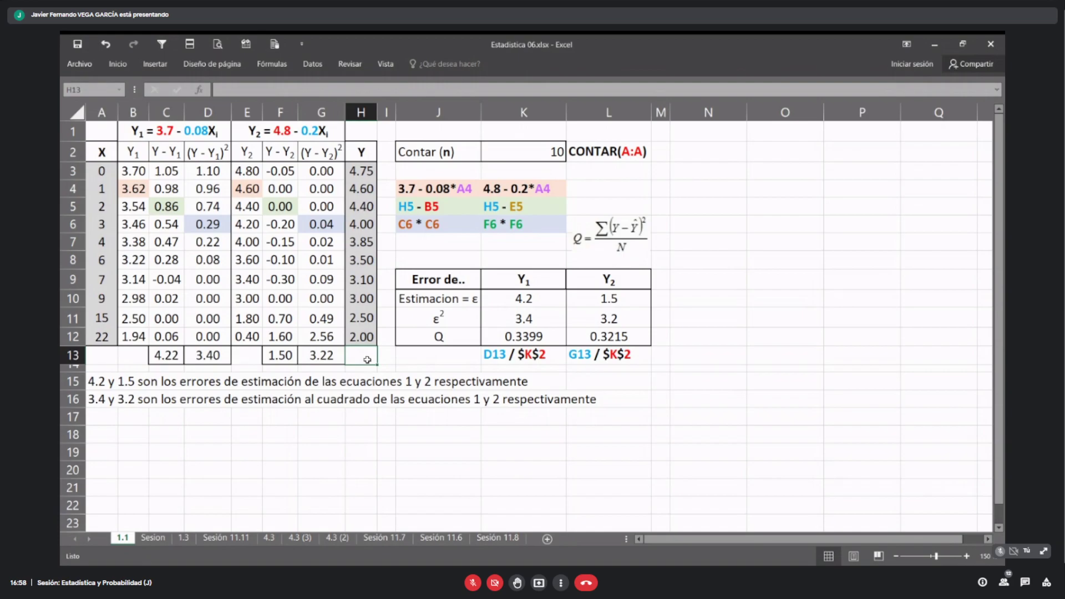
# Step: Check the sum formulas in D13 and C13, comparing the Y1 differences in C3:C12 with their total
pyautogui.click(194, 356)
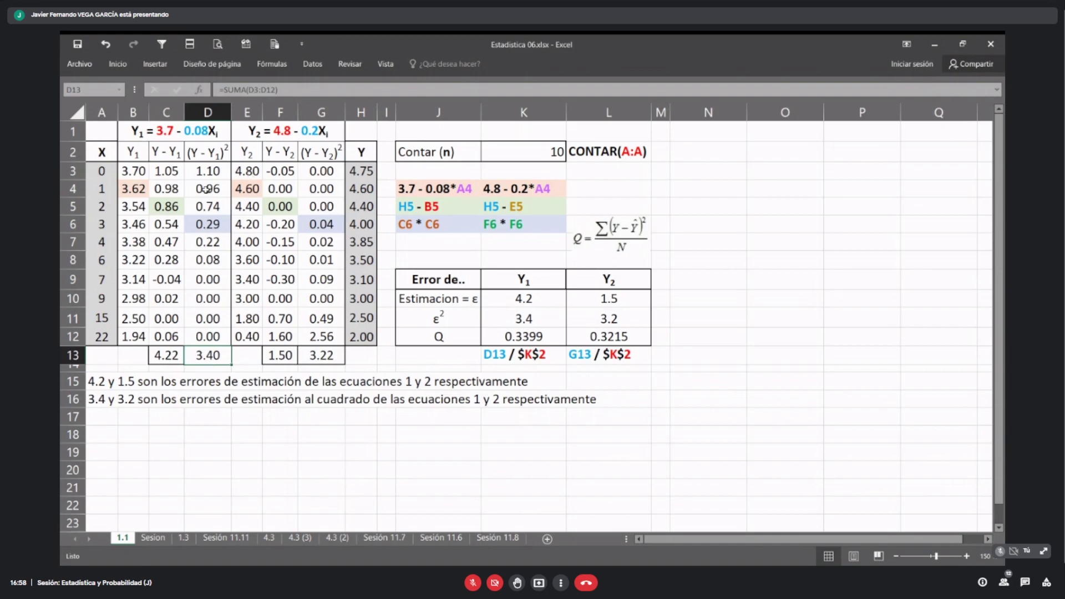
pyautogui.moveTo(176, 172); pyautogui.dragTo(162, 329)
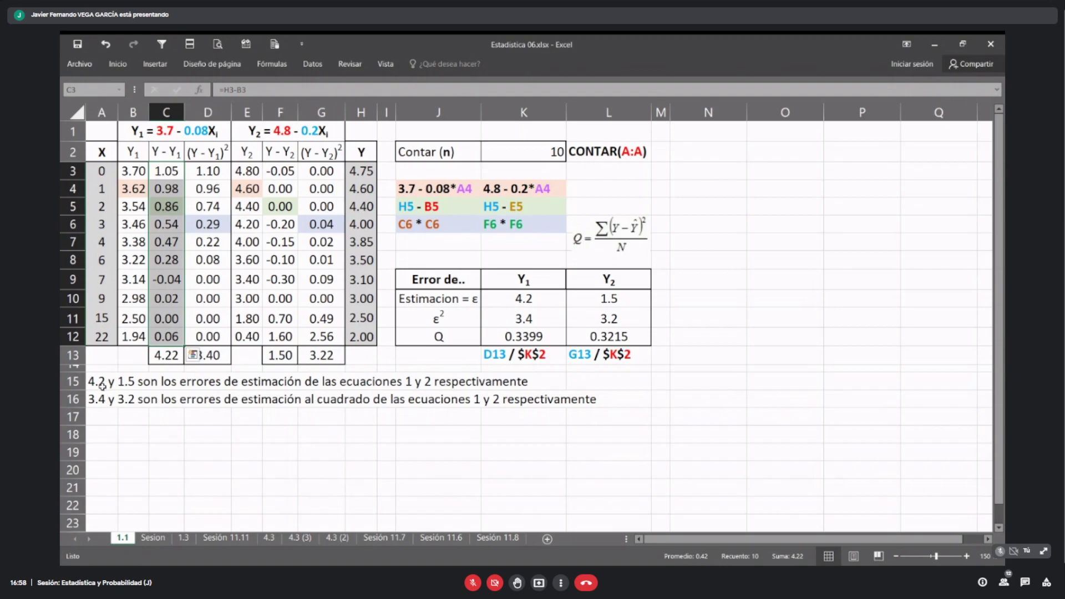
pyautogui.click(154, 360)
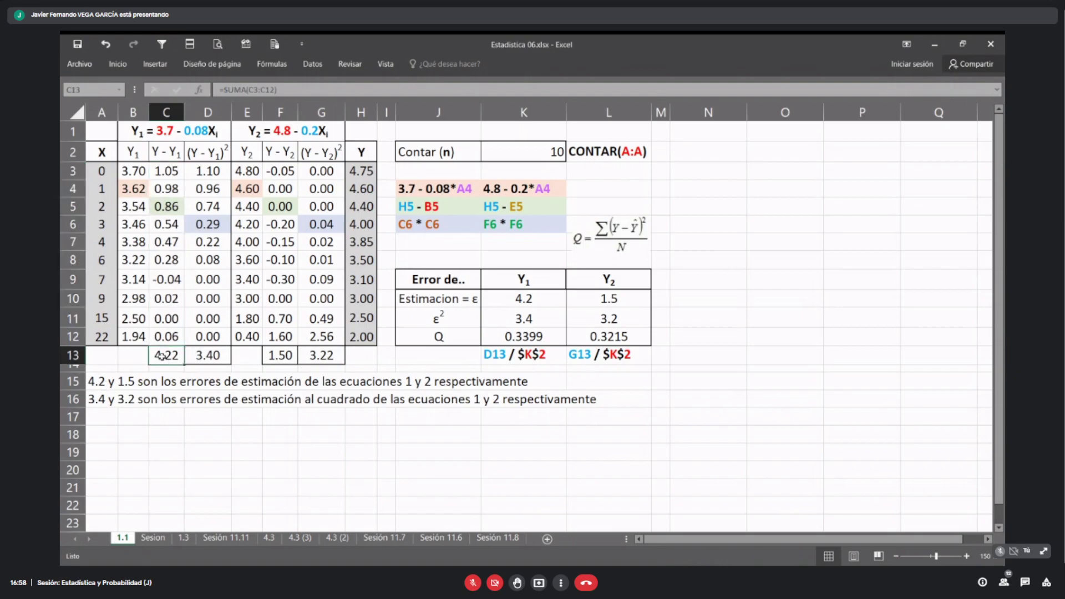
# Step: Compare the difference totals in C13 and F13, and inspect the individual Y - Y1 formulas in C3:C9
pyautogui.keyDown('ctrl'); pyautogui.click(276, 356); pyautogui.keyUp('ctrl')
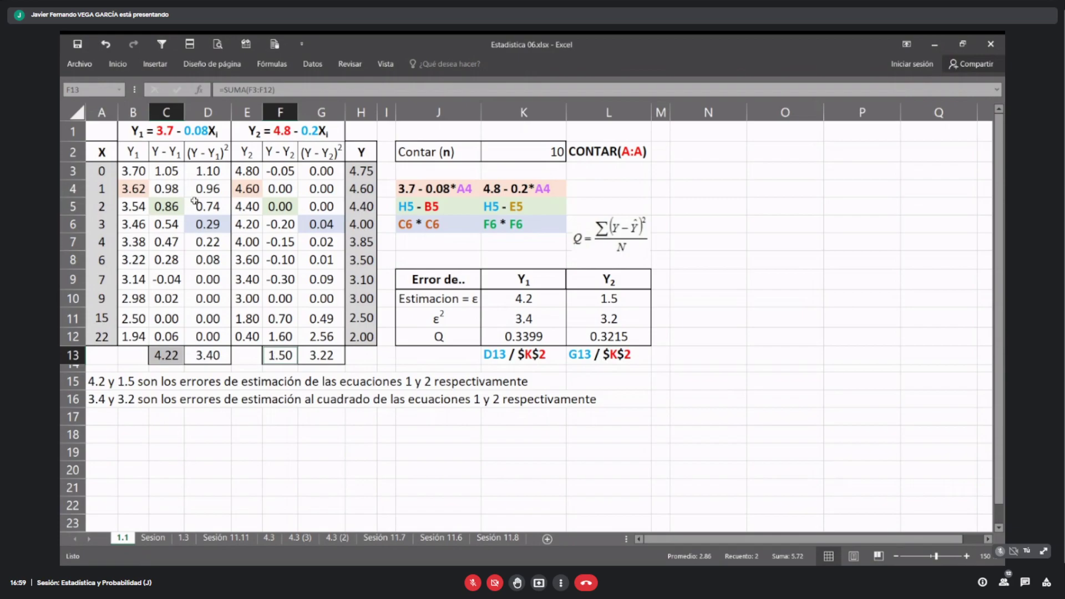
pyautogui.click(169, 172)
pyautogui.click(166, 190)
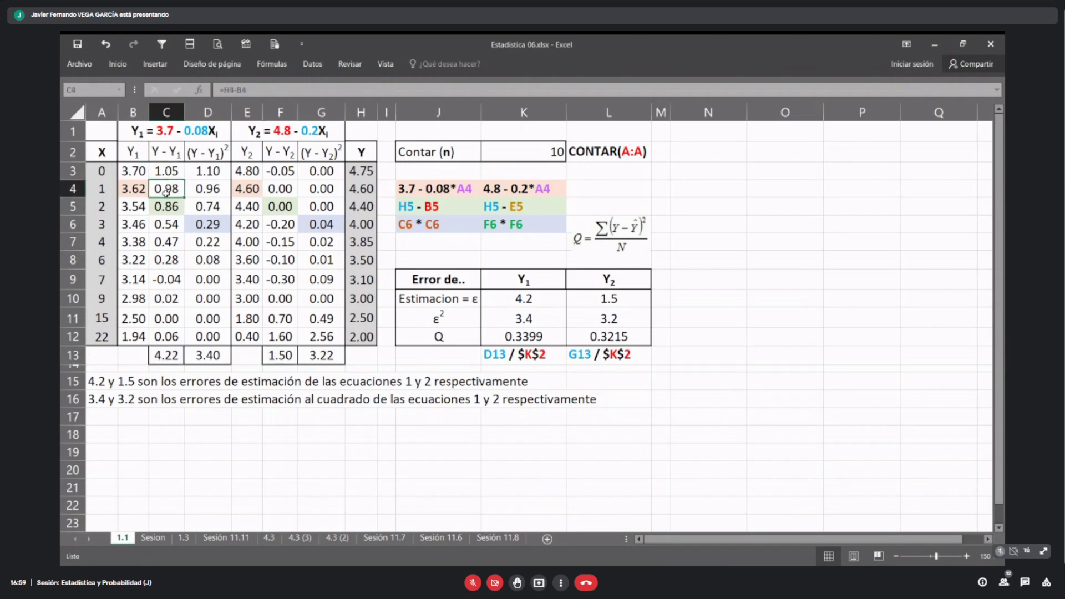
pyautogui.click(176, 171)
pyautogui.click(167, 188)
pyautogui.click(167, 207)
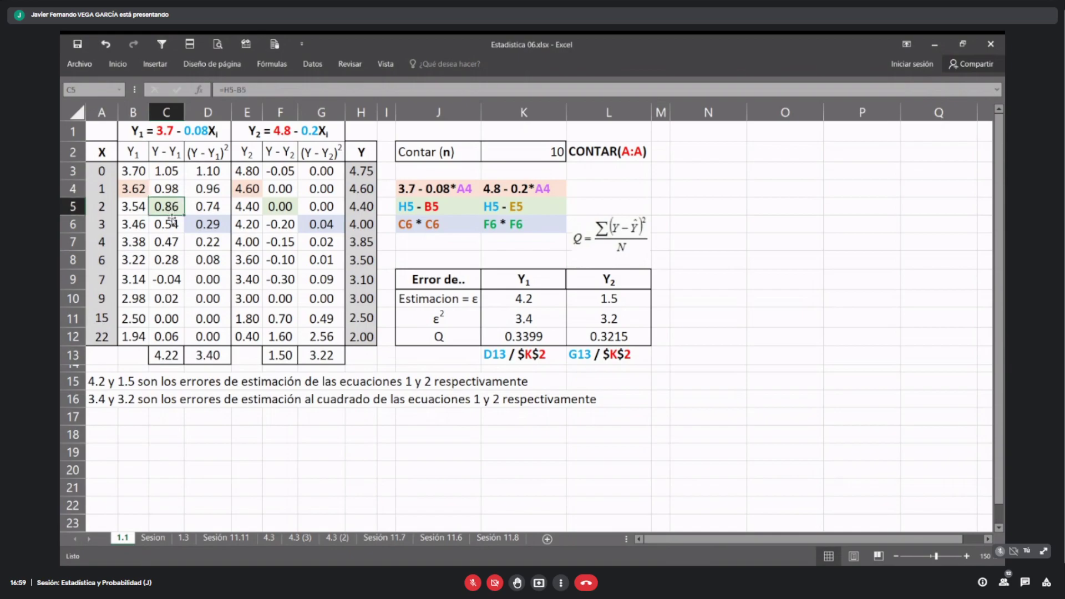
pyautogui.click(169, 241)
pyautogui.click(169, 274)
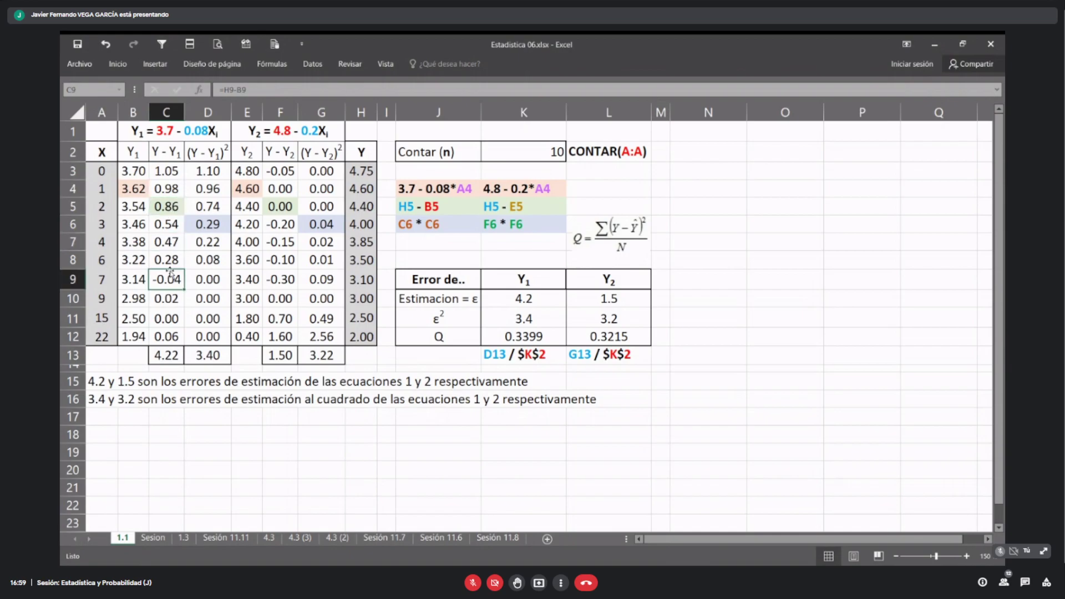
pyautogui.click(107, 259)
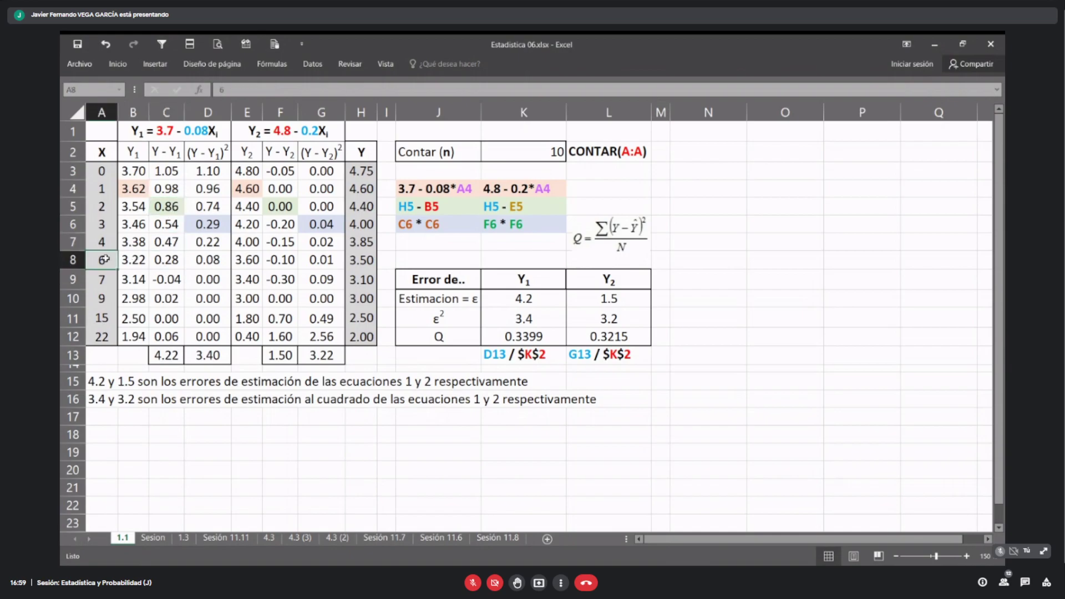
# Step: Go through the Y - Y1 differences in C3:C12 and check them against the sum in C13
pyautogui.click(160, 171)
pyautogui.click(172, 189)
pyautogui.click(173, 207)
pyautogui.click(168, 224)
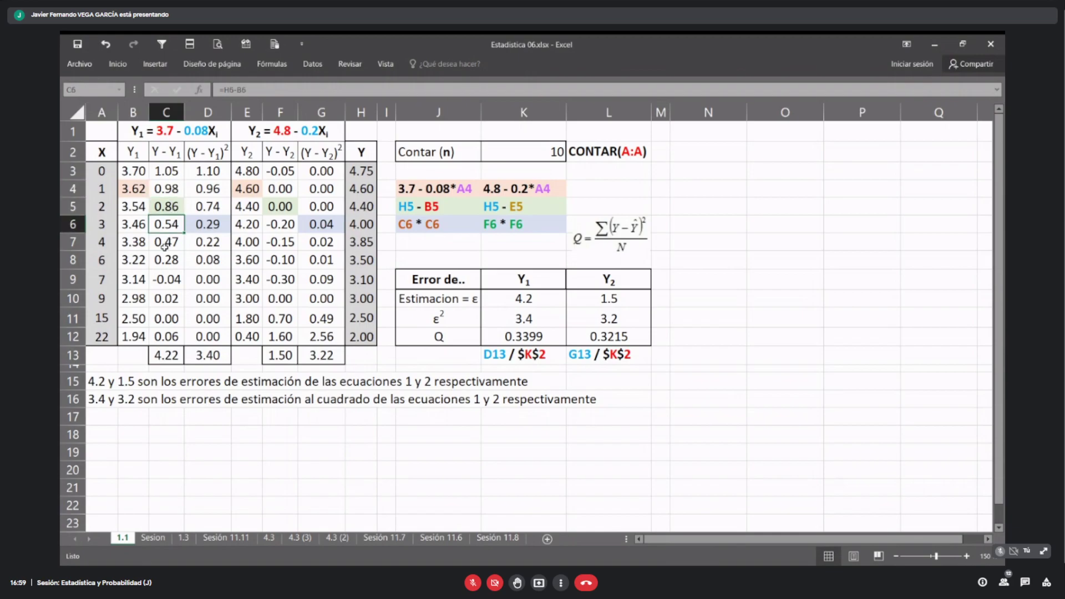
pyautogui.click(165, 245)
pyautogui.click(164, 334)
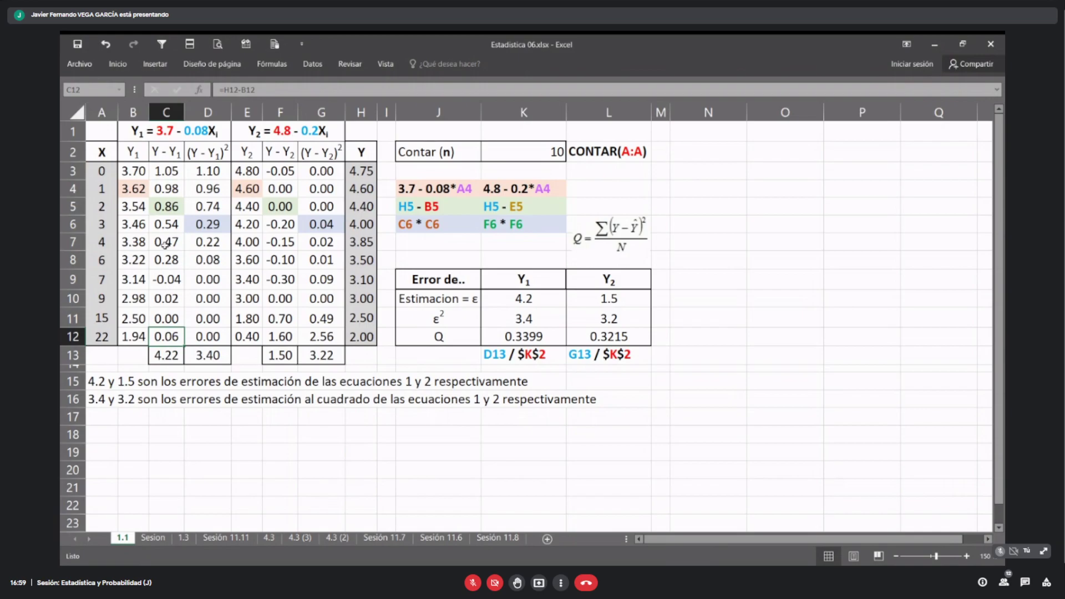
pyautogui.moveTo(169, 172); pyautogui.dragTo(168, 335)
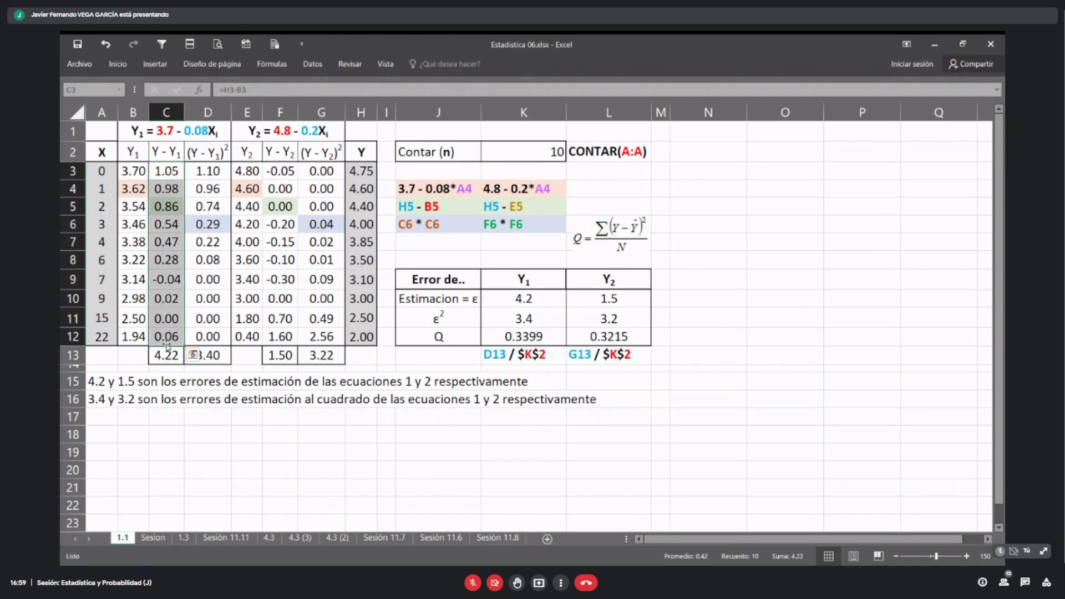
pyautogui.click(166, 354)
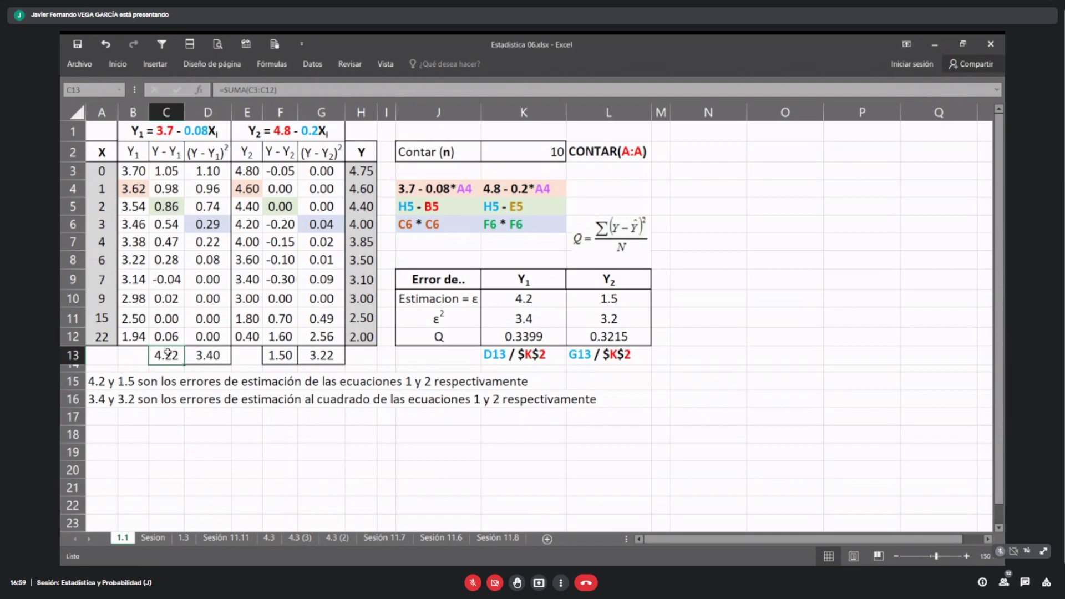
# Step: Relate the squares in D3:D12 to the differences in column C, and compare the squared totals in D13 and G13
pyautogui.click(211, 363)
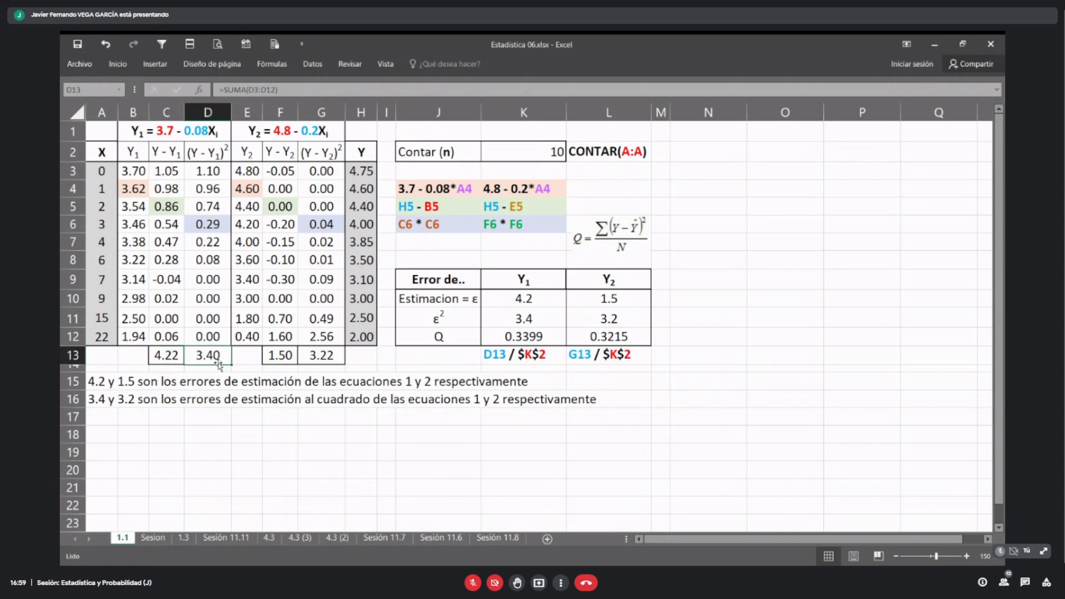
pyautogui.click(334, 358)
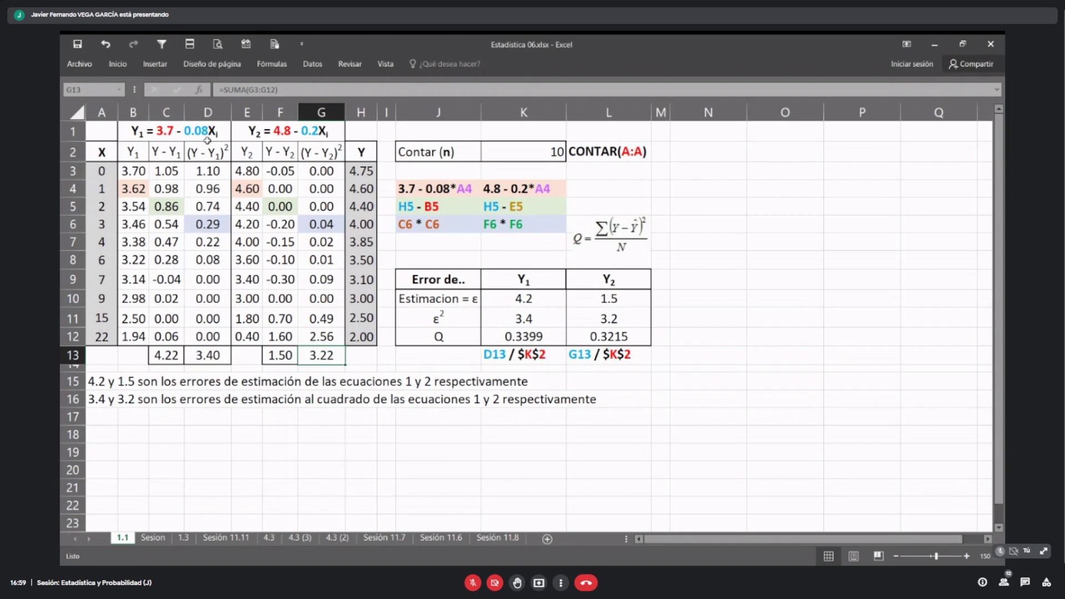
pyautogui.click(168, 173)
pyautogui.click(176, 191)
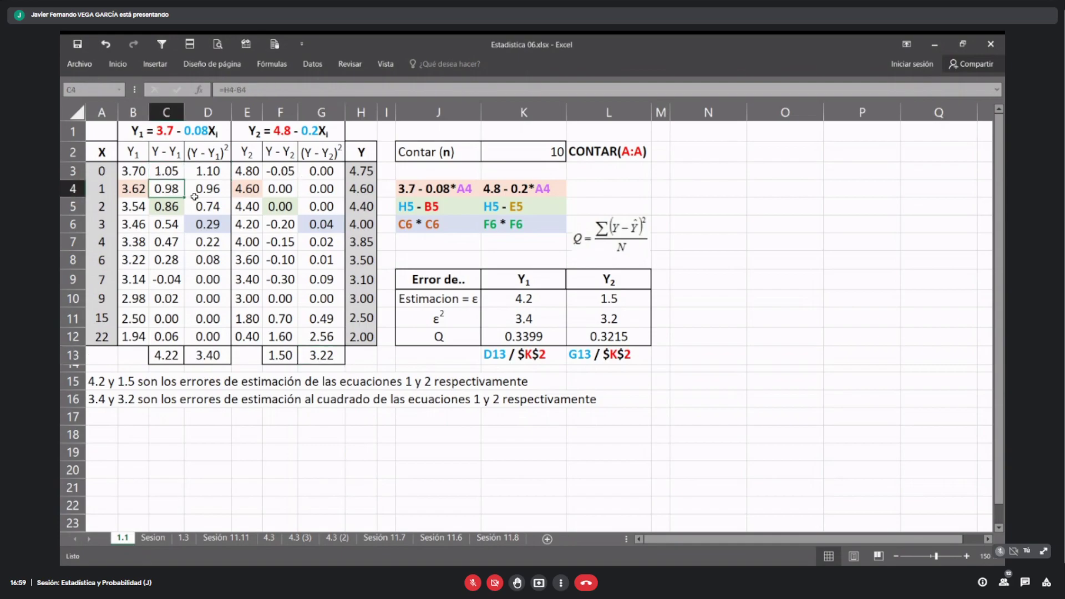
pyautogui.click(188, 206)
pyautogui.click(182, 223)
pyautogui.click(208, 224)
pyautogui.click(167, 259)
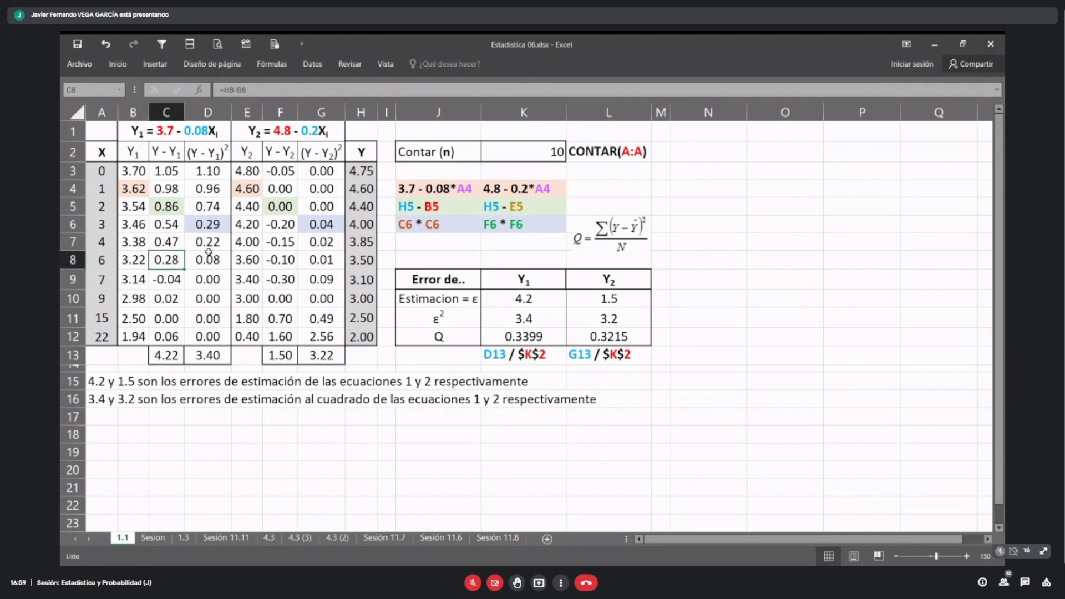
pyautogui.click(208, 259)
pyautogui.moveTo(220, 171); pyautogui.dragTo(213, 337)
pyautogui.click(214, 355)
pyautogui.click(309, 358)
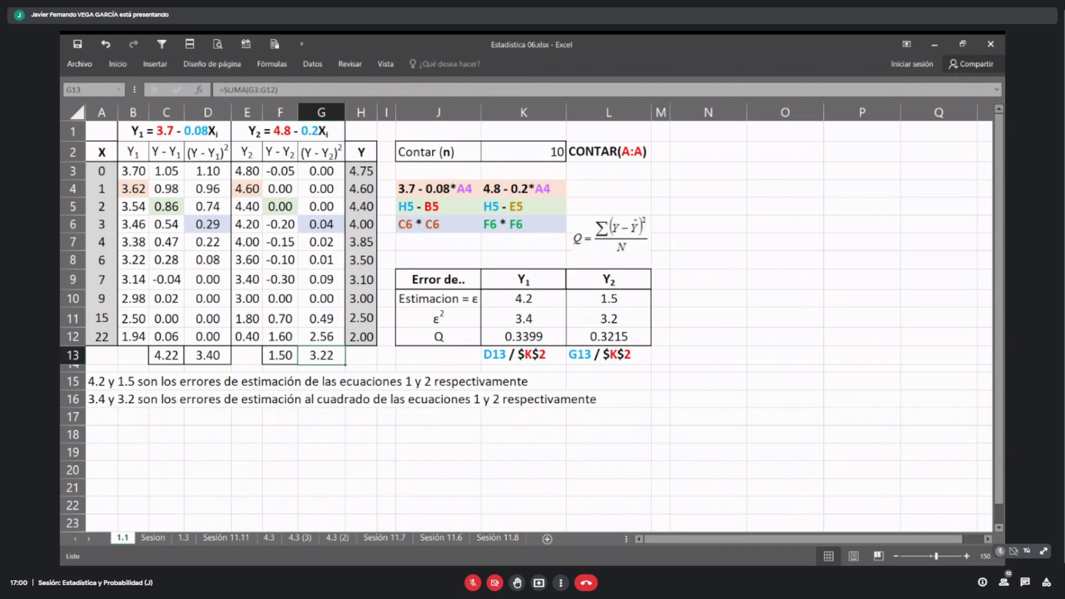
# Step: Examine the error table in J9:L12, its Y1 and Y2 columns and its estimation and squared error labels
pyautogui.hotkey('alt', 'Tab')
pyautogui.moveTo(444, 285); pyautogui.dragTo(625, 347)
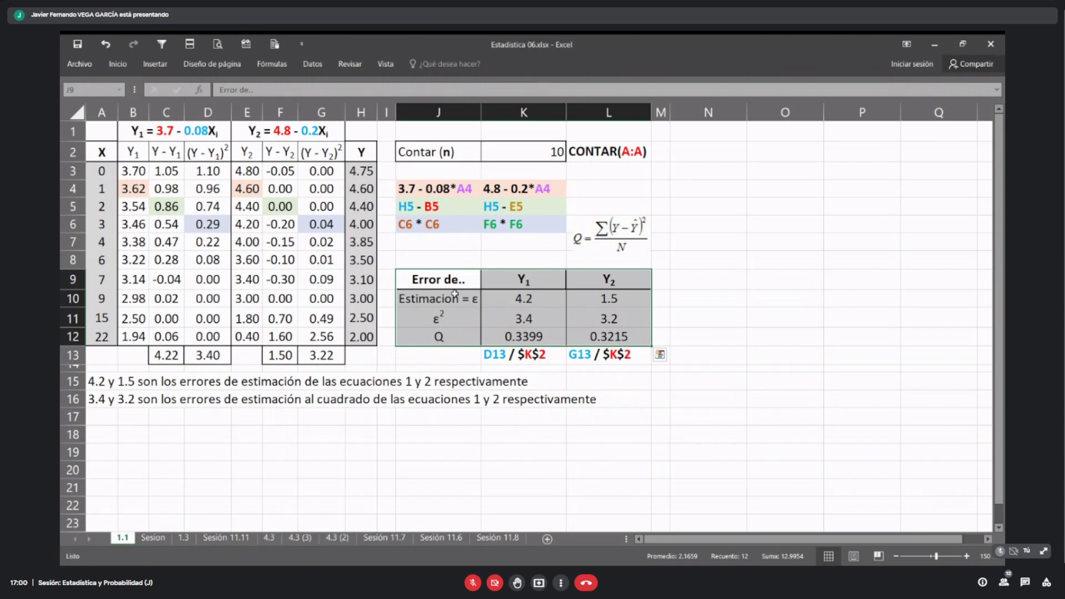
pyautogui.click(525, 280)
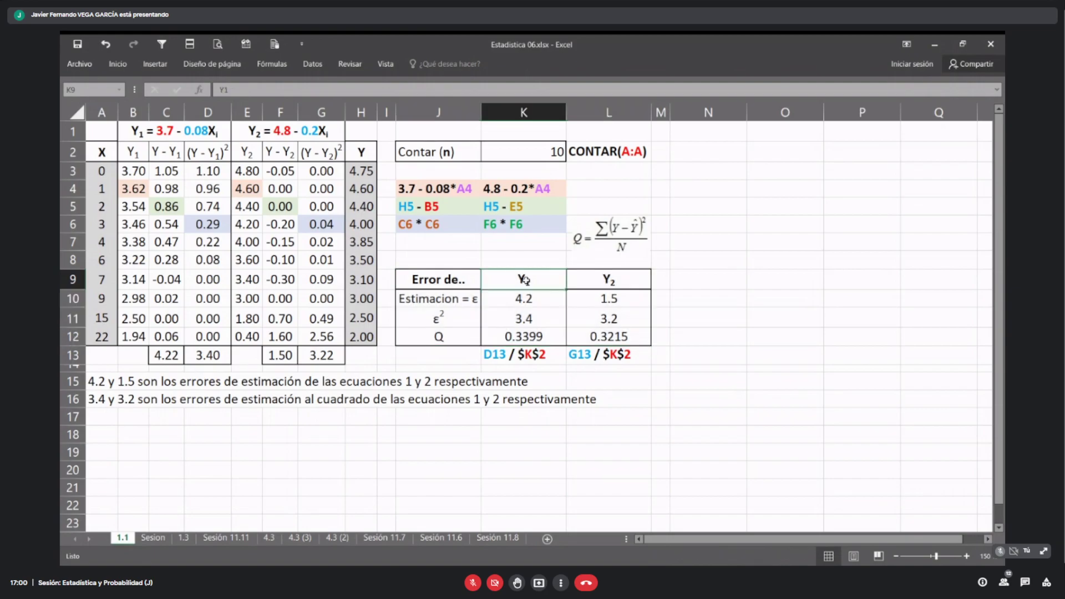
pyautogui.press('Right')
pyautogui.click(539, 284)
pyautogui.click(589, 278)
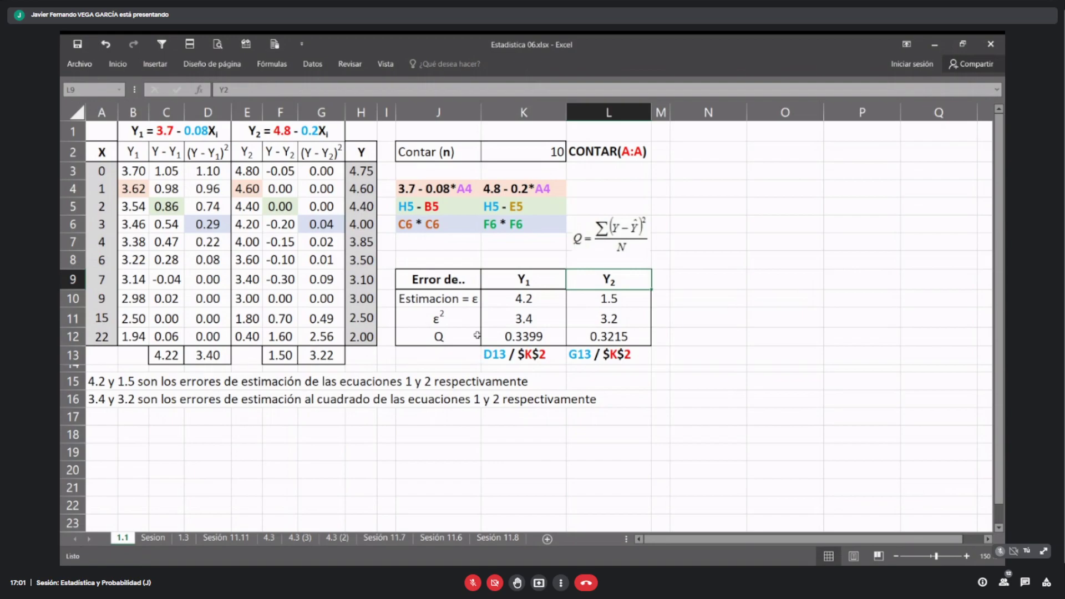
pyautogui.click(452, 279)
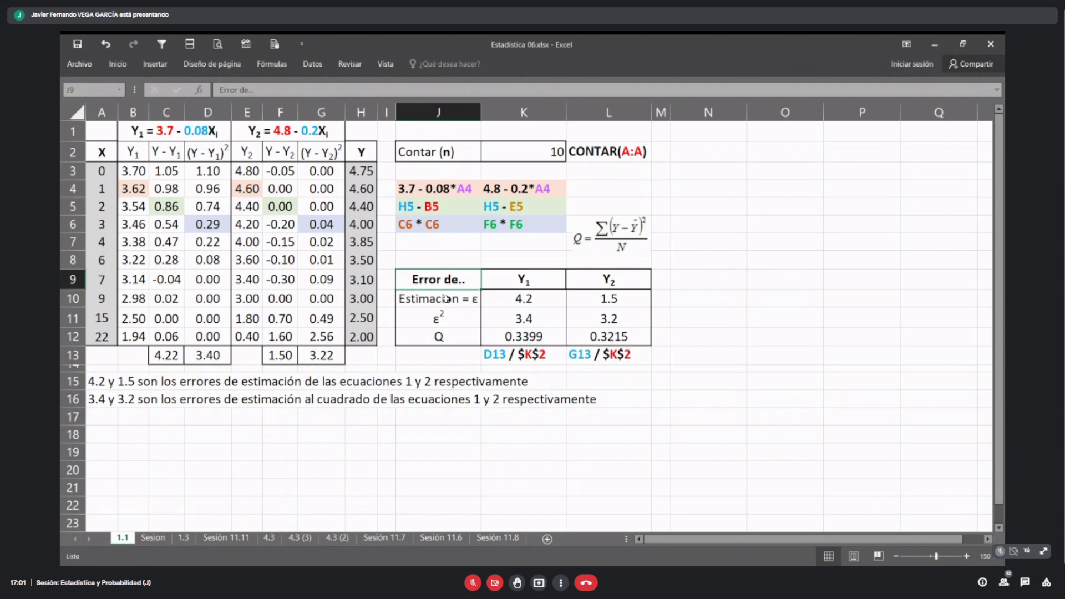
pyautogui.click(447, 299)
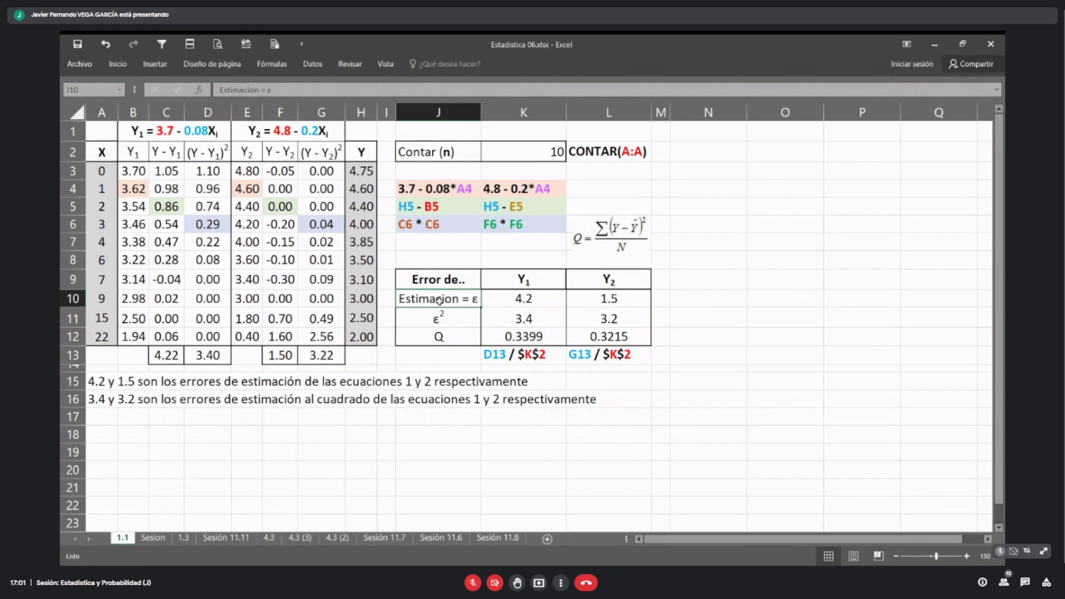
pyautogui.click(457, 321)
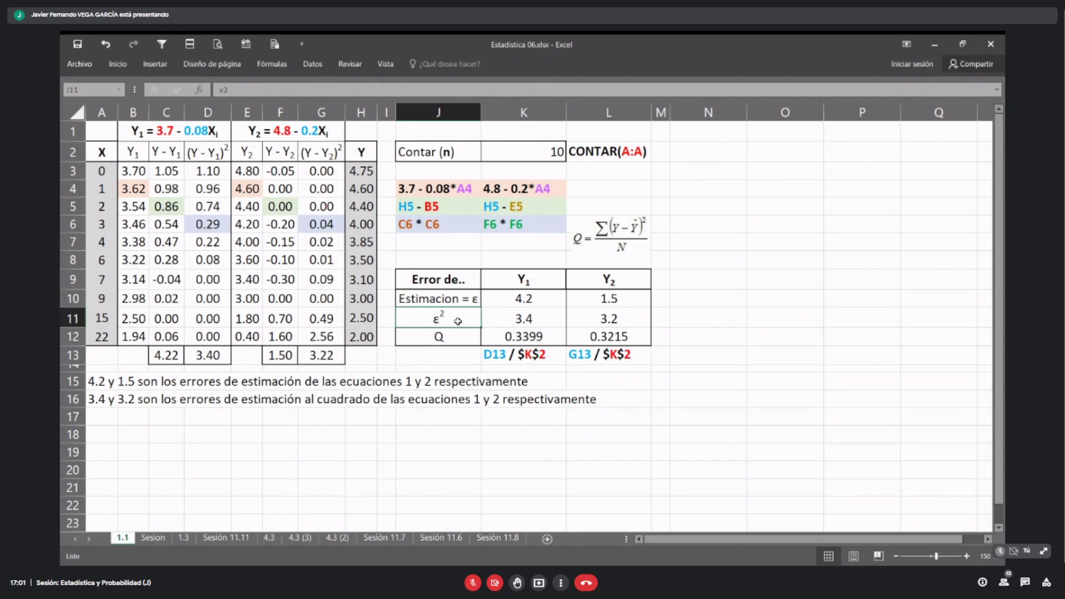
pyautogui.click(454, 295)
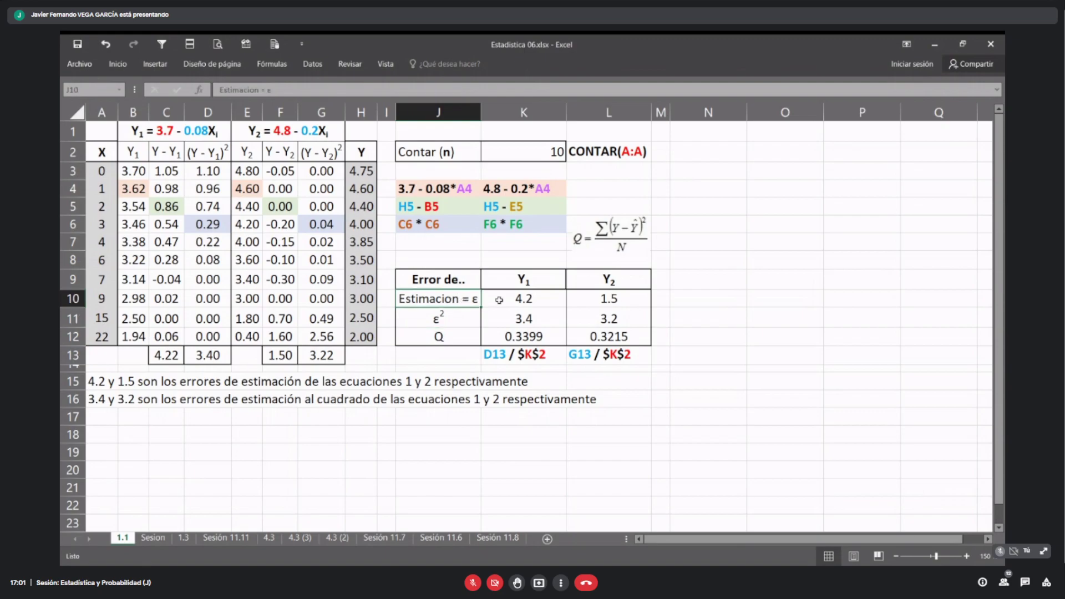
pyautogui.click(461, 320)
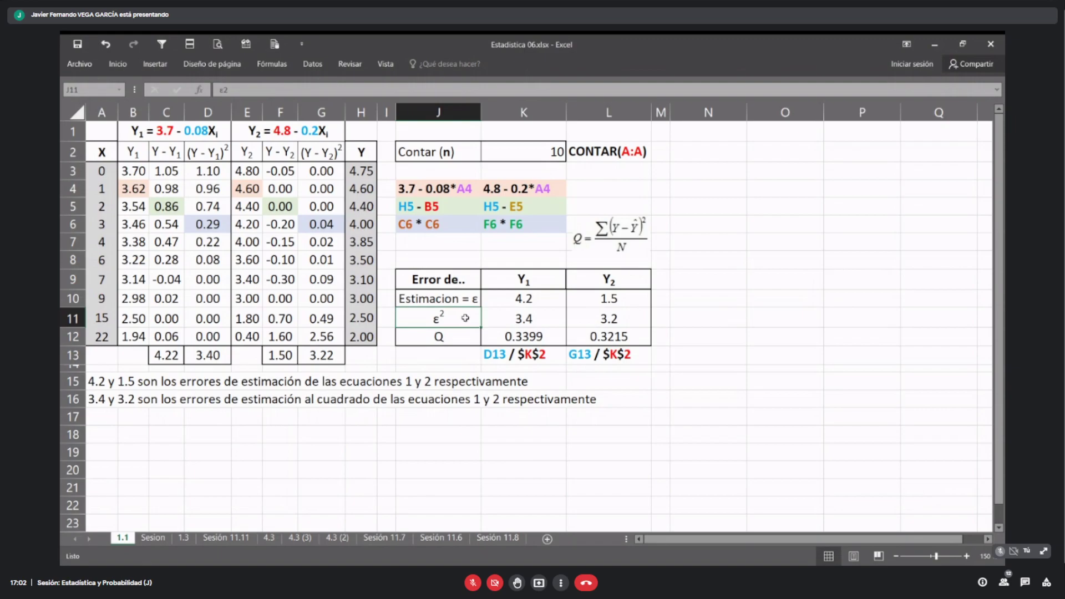
# Step: Trace the estimation errors in K10 and L10 to the difference totals in C13 and F13
pyautogui.click(534, 299)
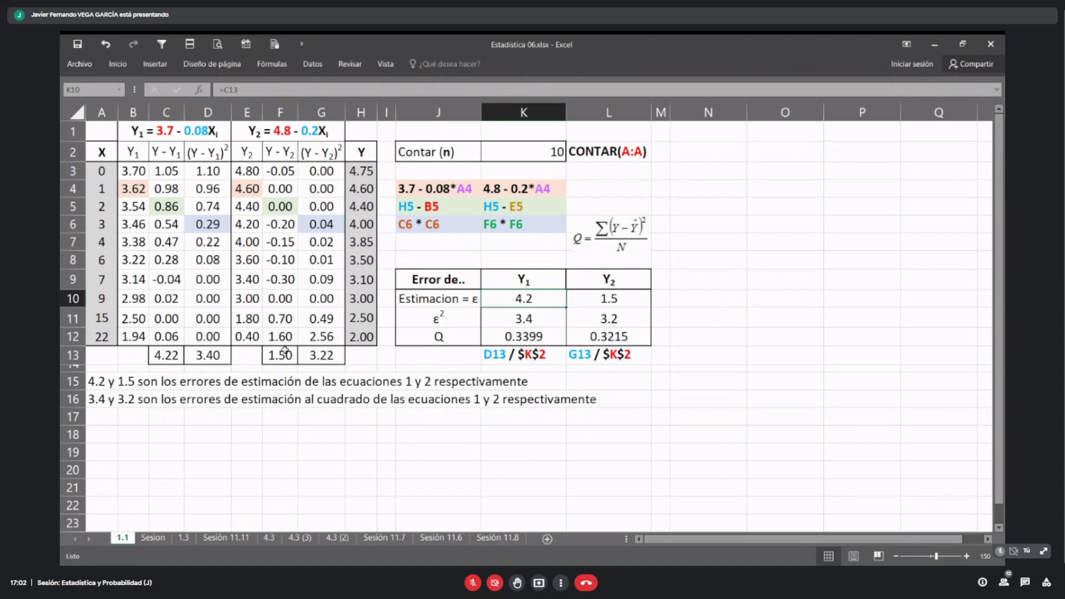
pyautogui.click(166, 357)
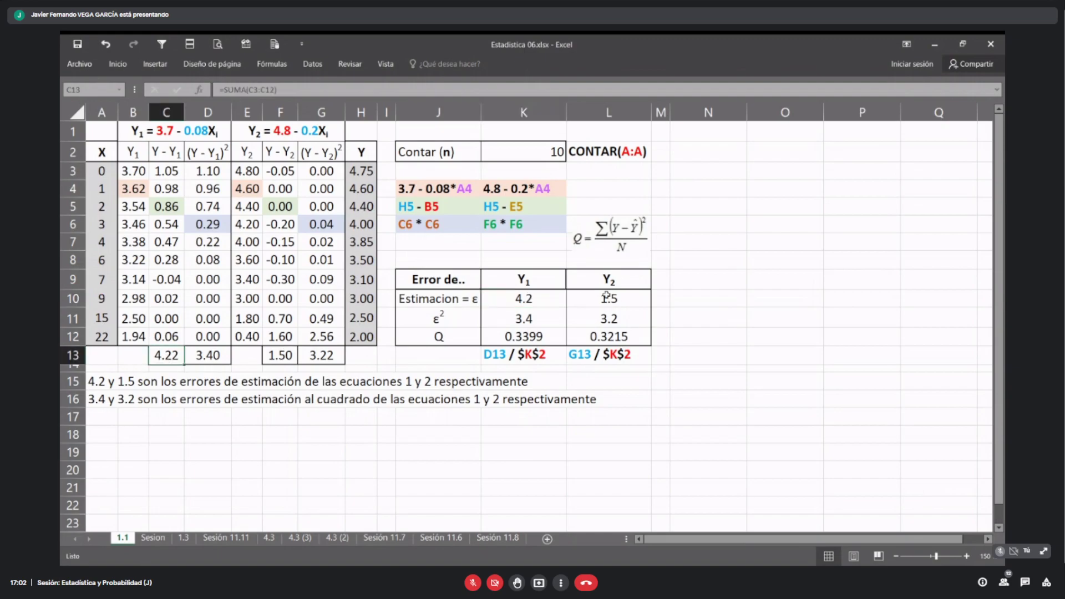
pyautogui.click(516, 295)
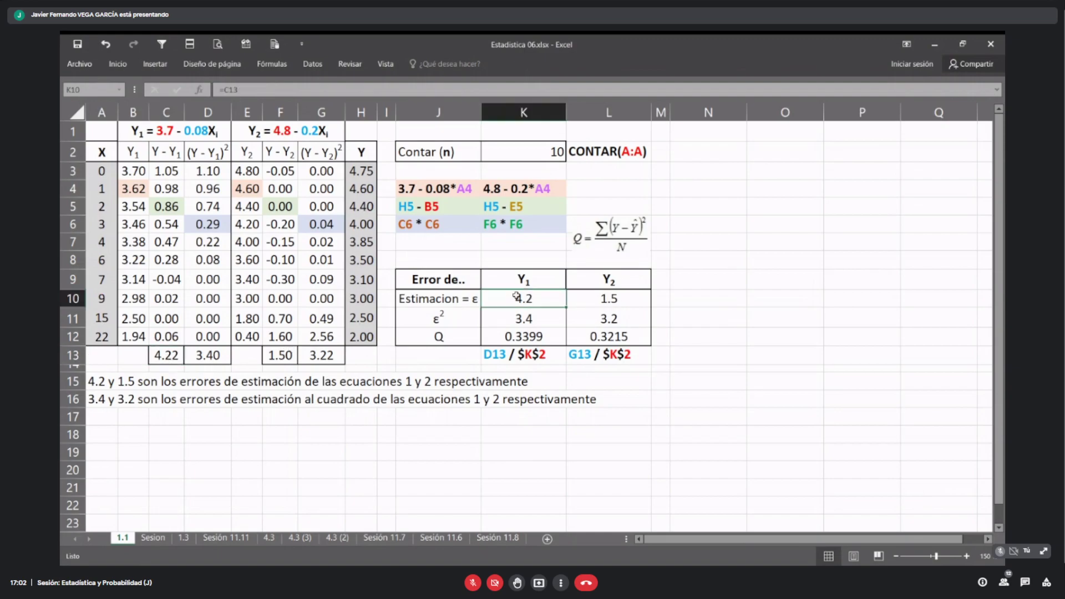
pyautogui.click(176, 358)
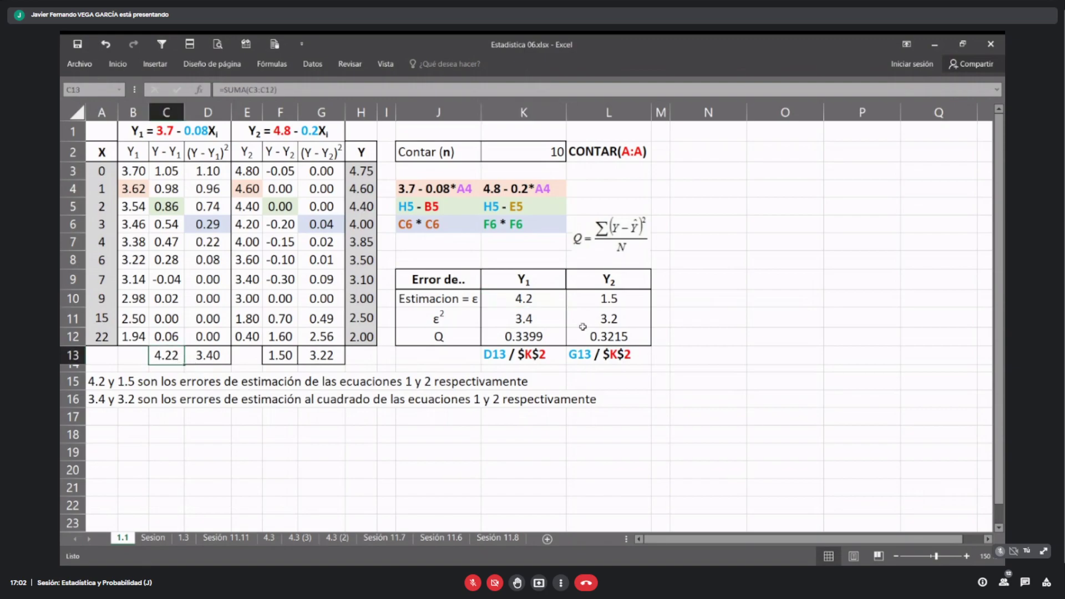
pyautogui.click(609, 300)
pyautogui.click(288, 355)
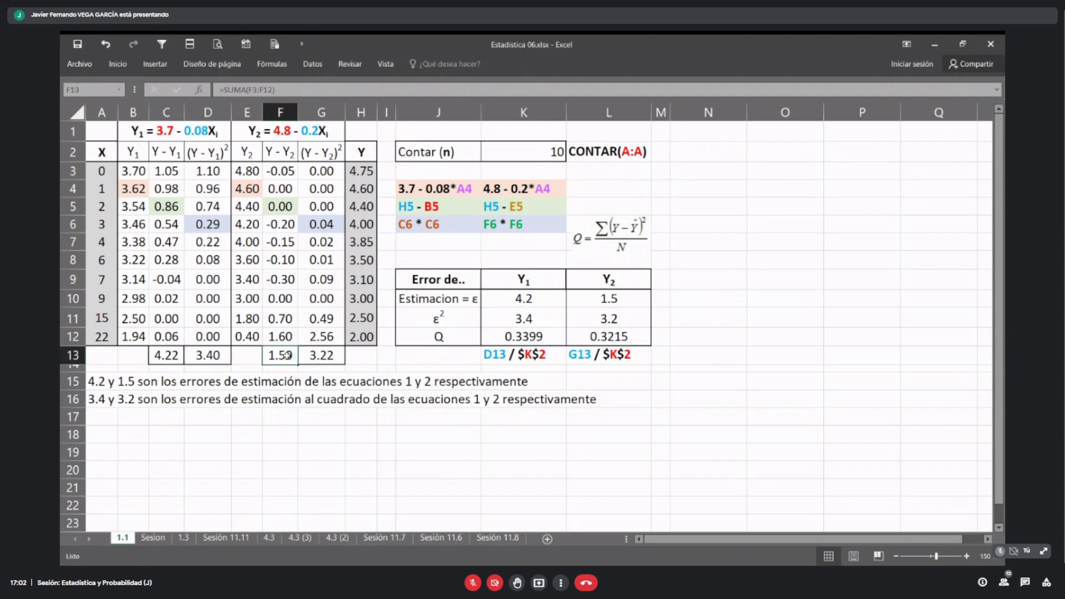
# Step: Trace the squared errors in K11 and L11 to the squared-difference totals in D13 and G13
pyautogui.click(532, 320)
pyautogui.click(210, 358)
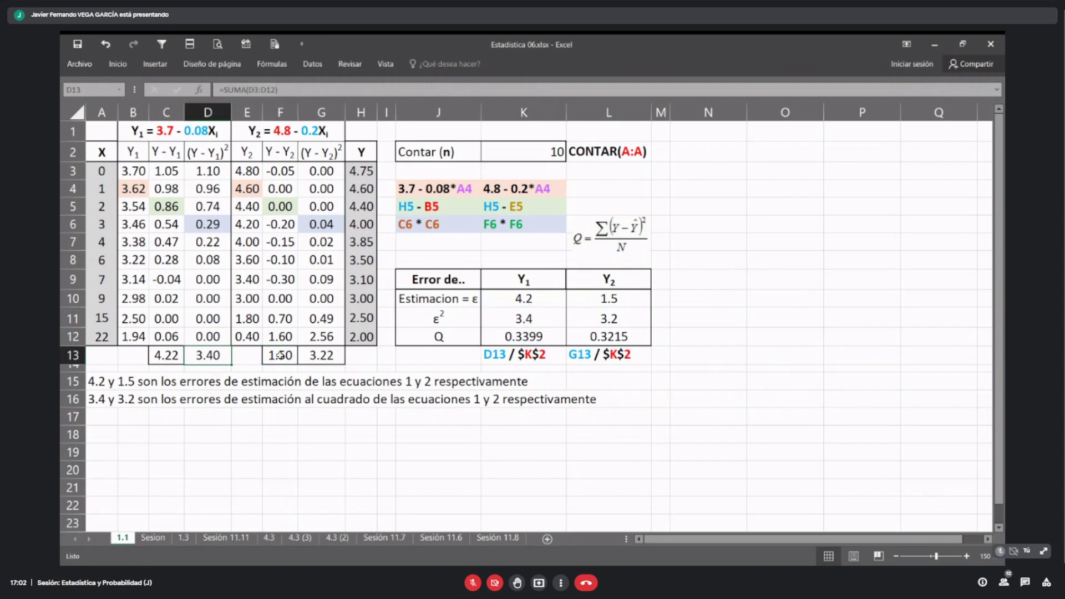
pyautogui.click(625, 322)
pyautogui.click(332, 357)
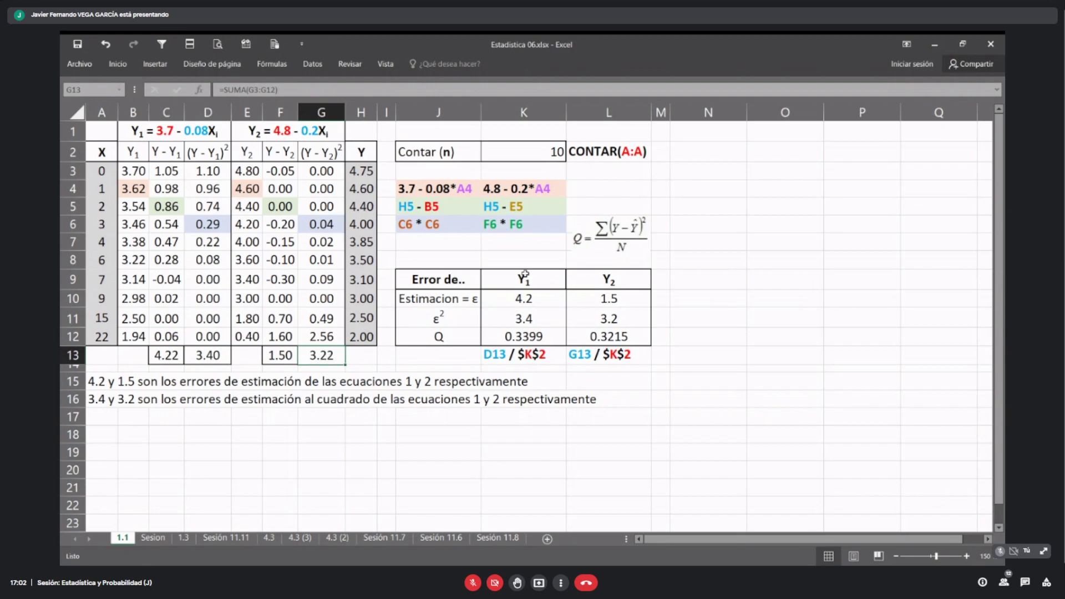
# Step: Format the estimation and squared errors in K10:L11 to show two decimal places
pyautogui.moveTo(540, 305); pyautogui.dragTo(608, 317)
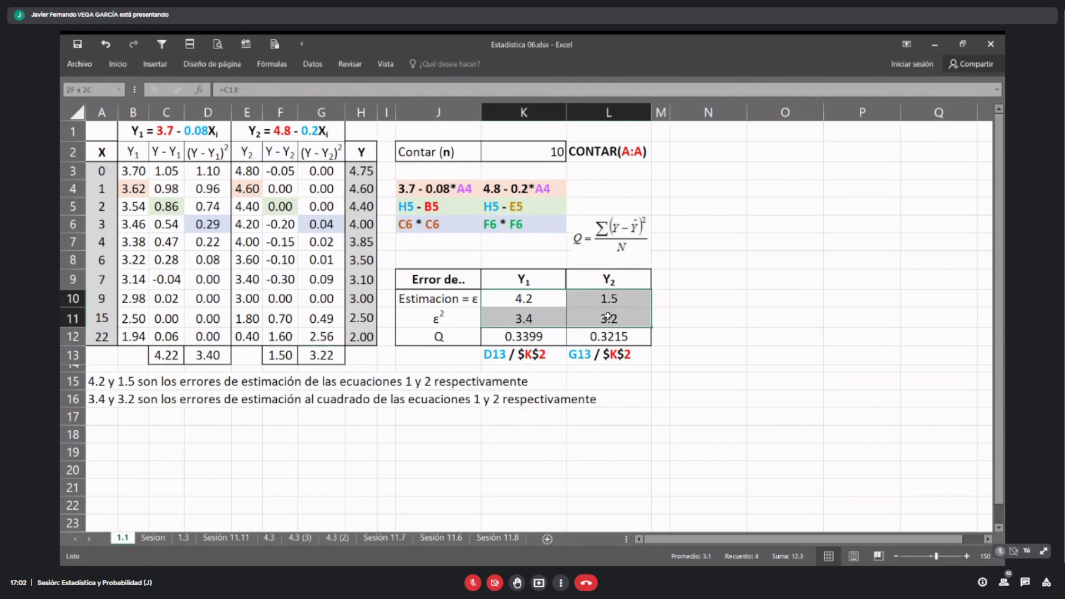
pyautogui.click(118, 64)
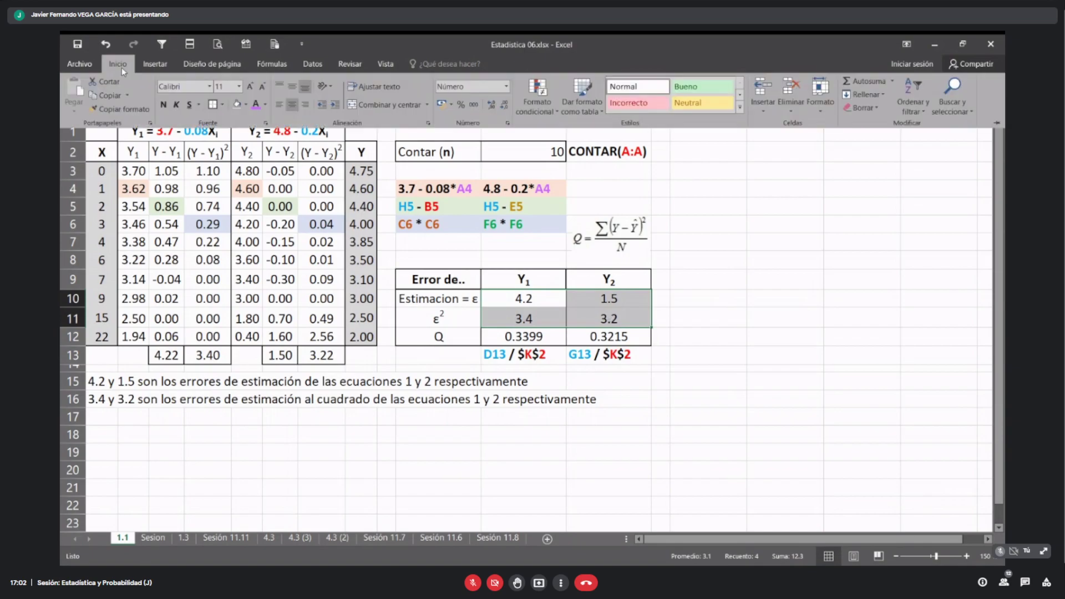
pyautogui.click(491, 105)
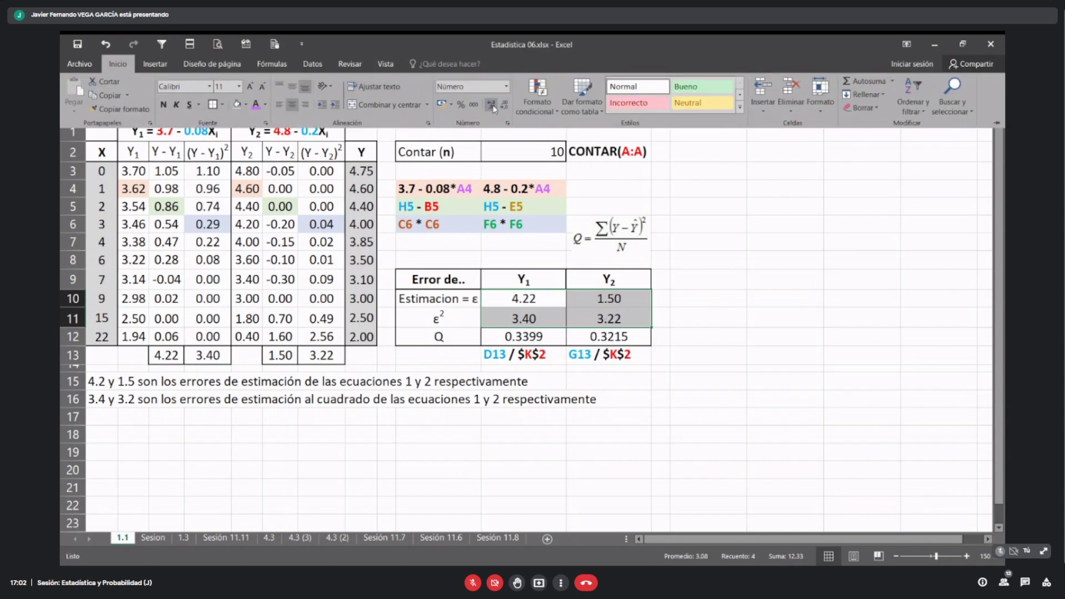
pyautogui.click(599, 429)
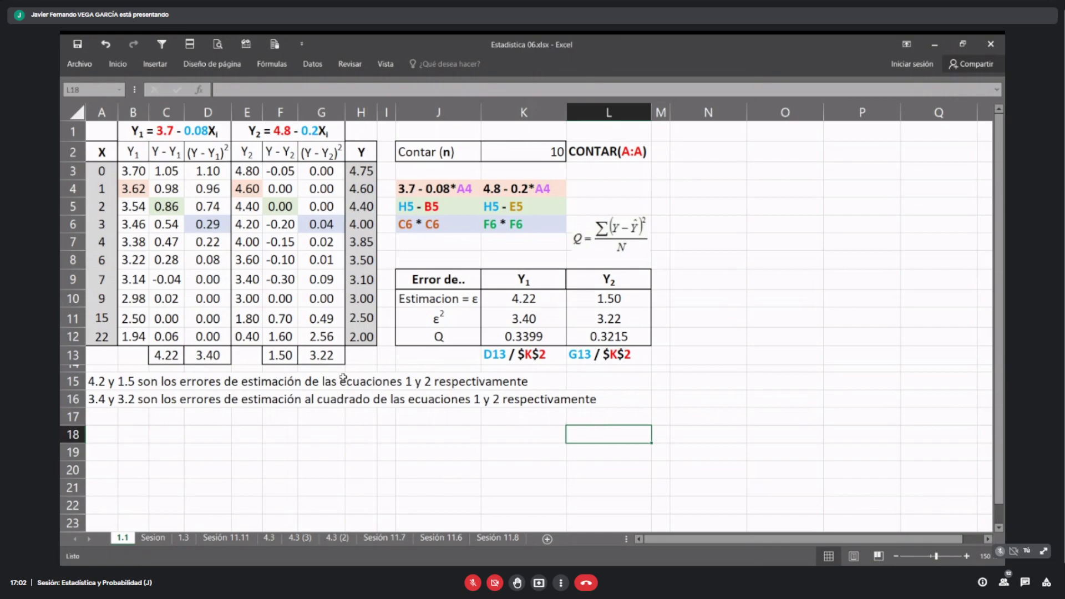
# Step: Compare the estimation and squared errors in K10:L11 with the column totals in row 13
pyautogui.click(75, 354)
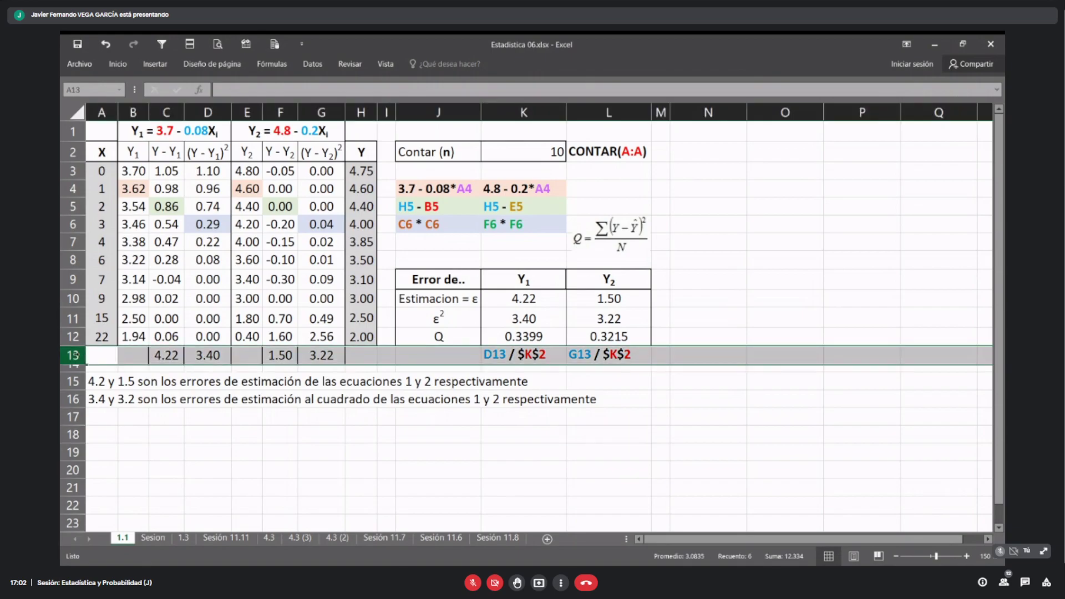
pyautogui.click(544, 299)
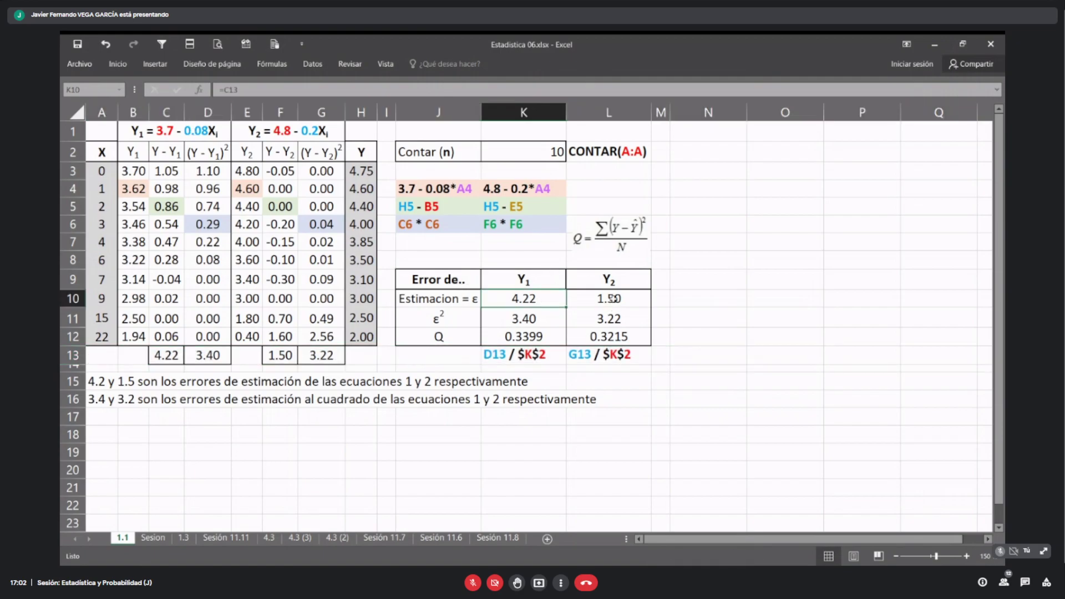
pyautogui.click(612, 300)
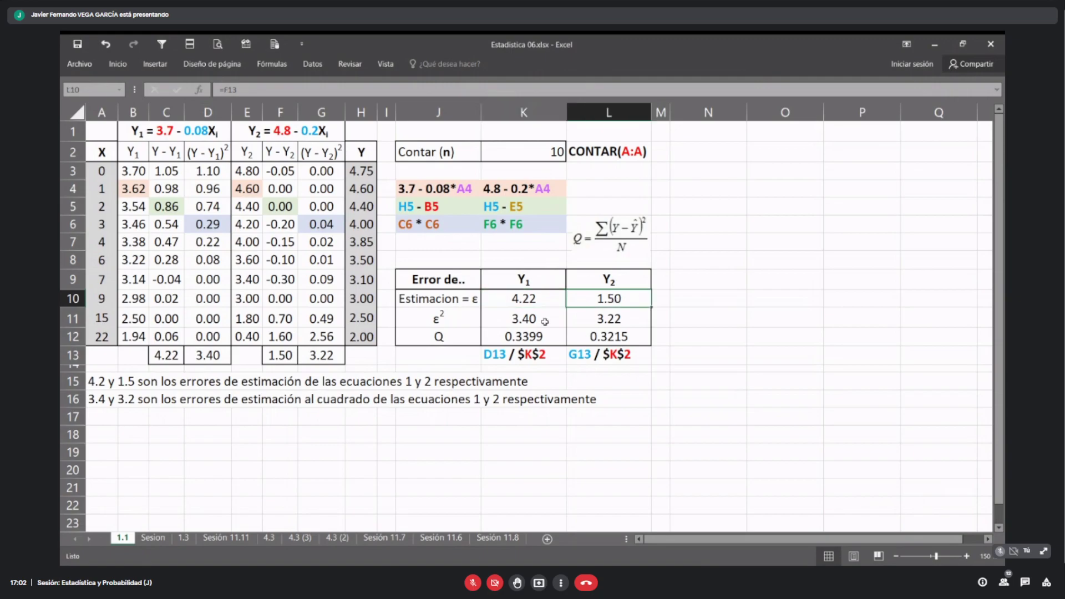
pyautogui.click(505, 322)
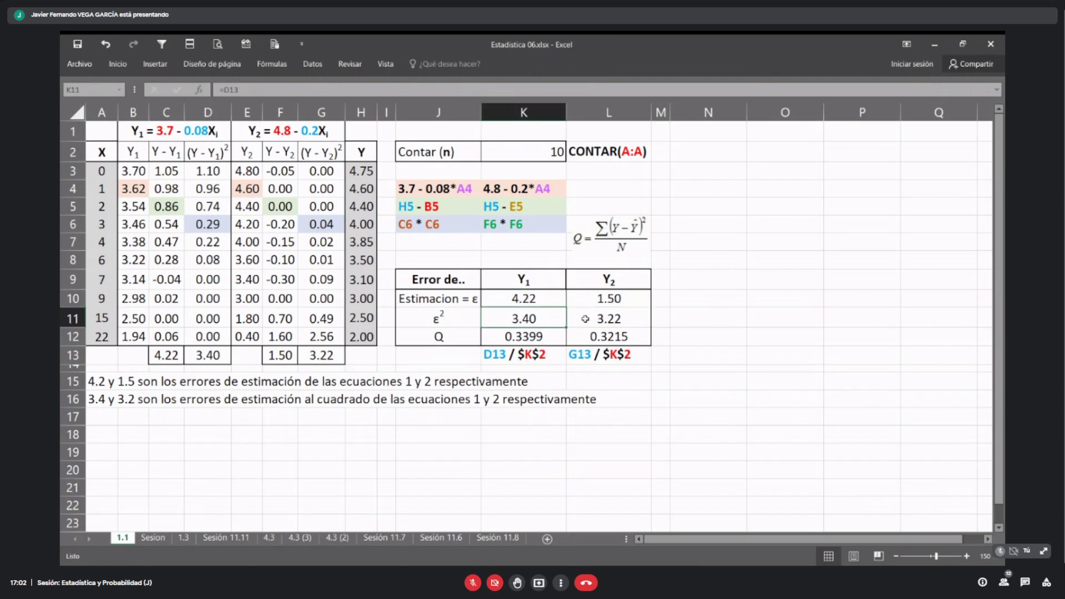
pyautogui.click(622, 319)
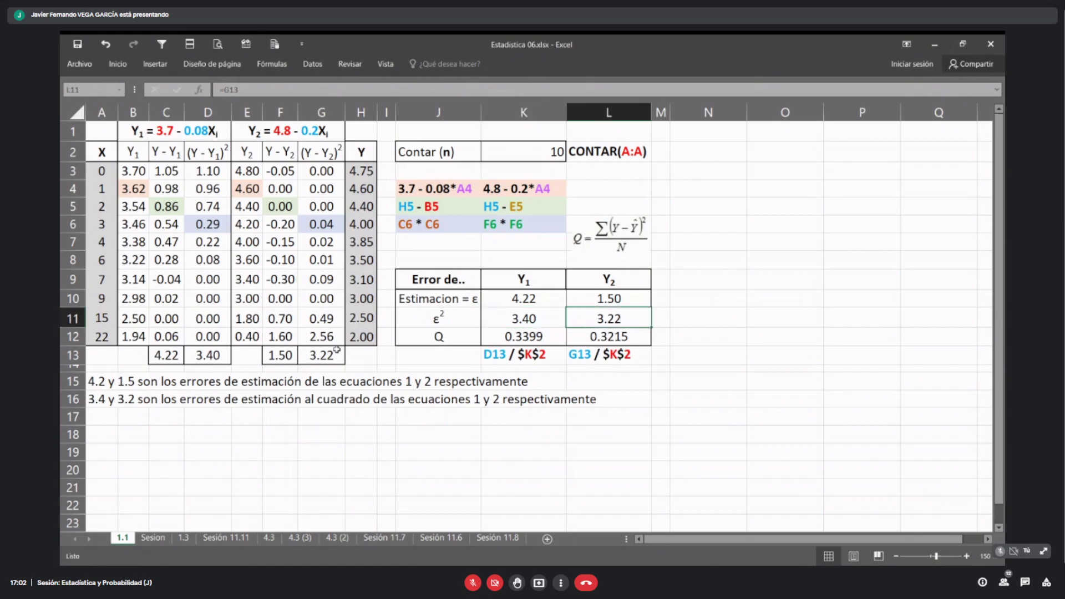
pyautogui.moveTo(336, 355); pyautogui.dragTo(98, 355)
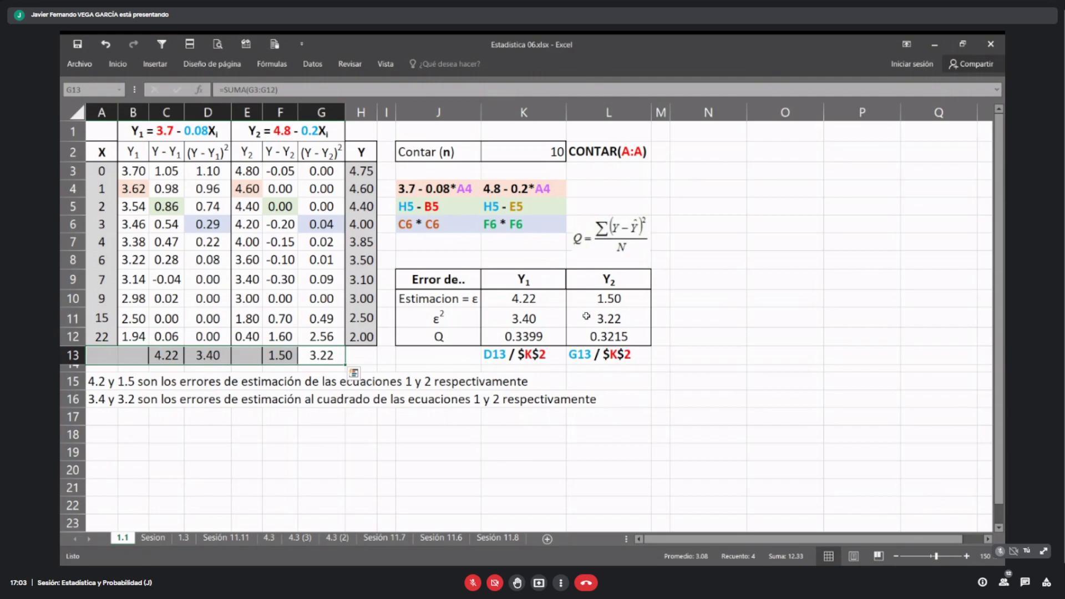
# Step: Examine how Q in K12 follows the formula image, tracing its references to the squared-difference total in D13 and the count in K2
pyautogui.click(468, 336)
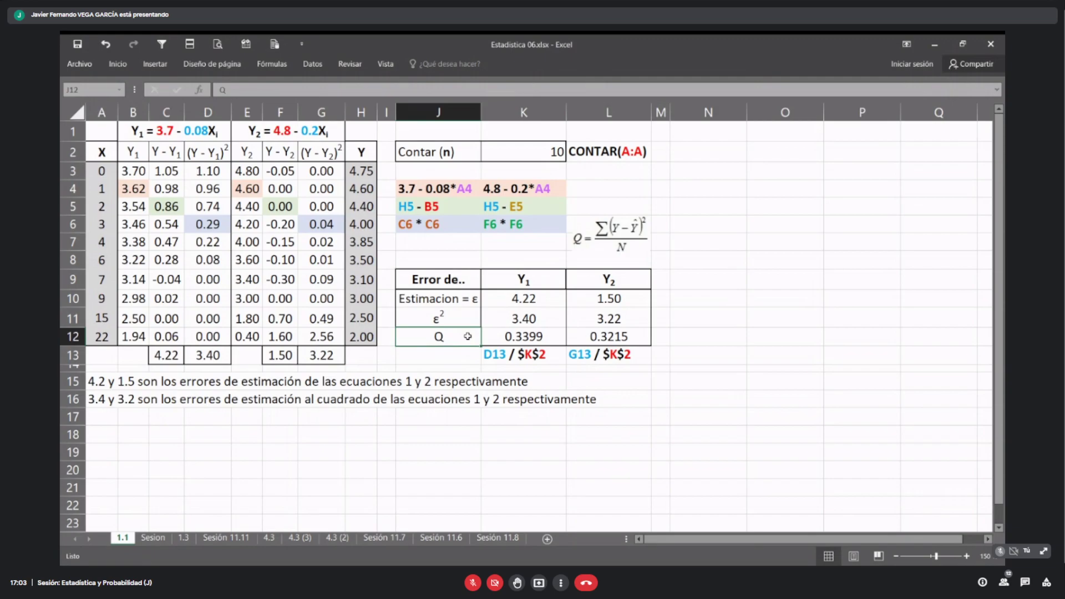
pyautogui.click(619, 233)
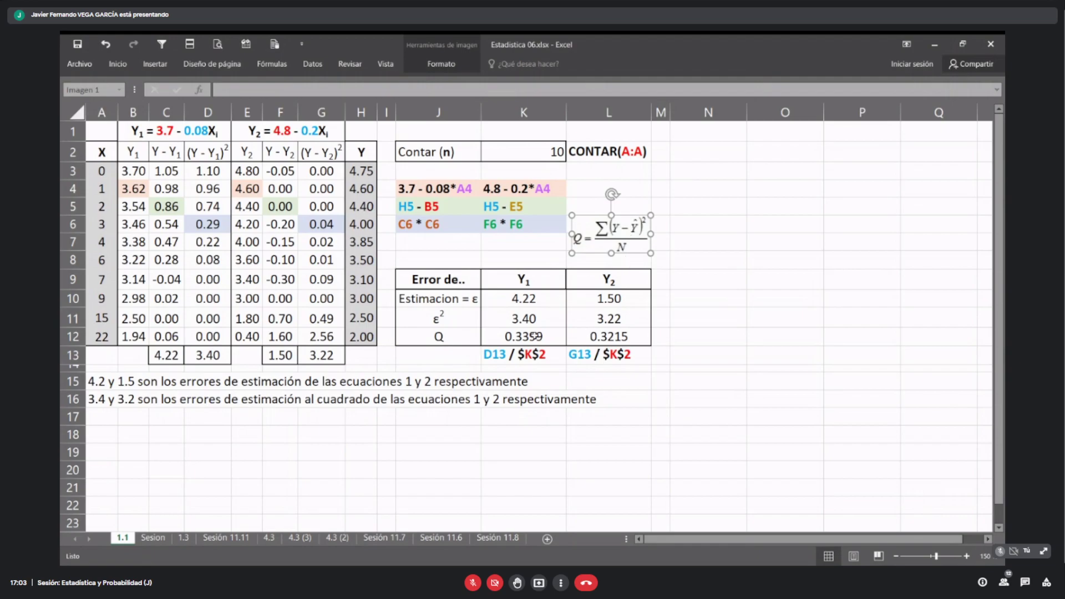
pyautogui.click(533, 336)
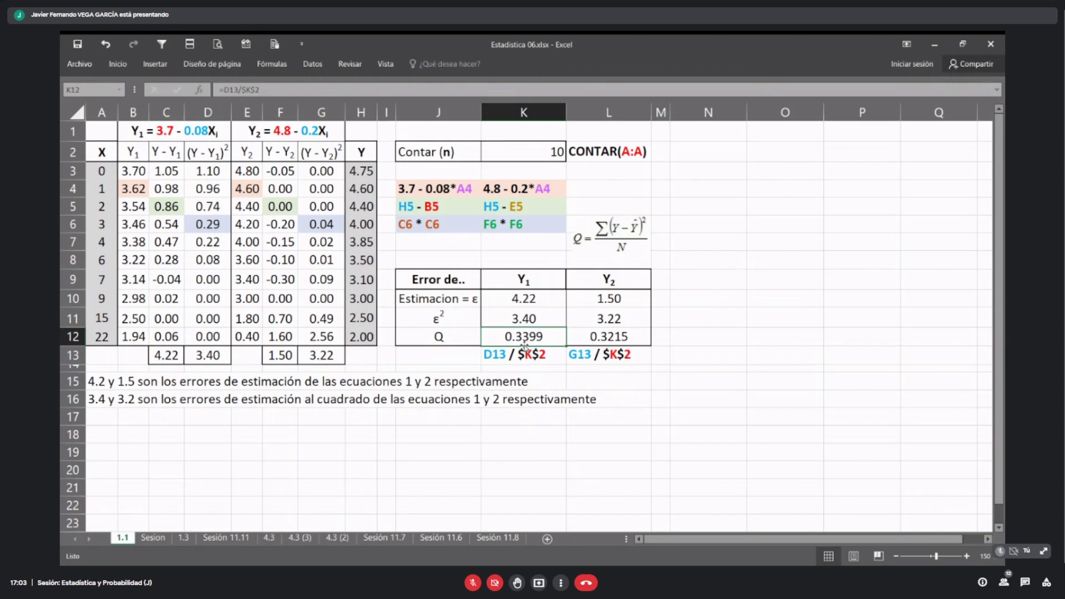
pyautogui.click(203, 355)
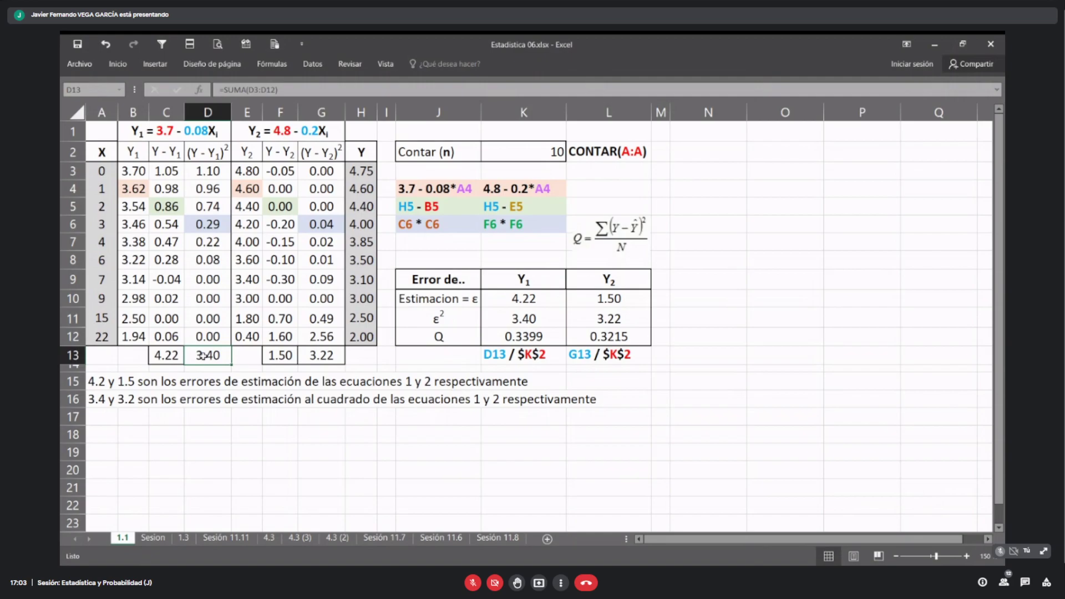
pyautogui.click(317, 355)
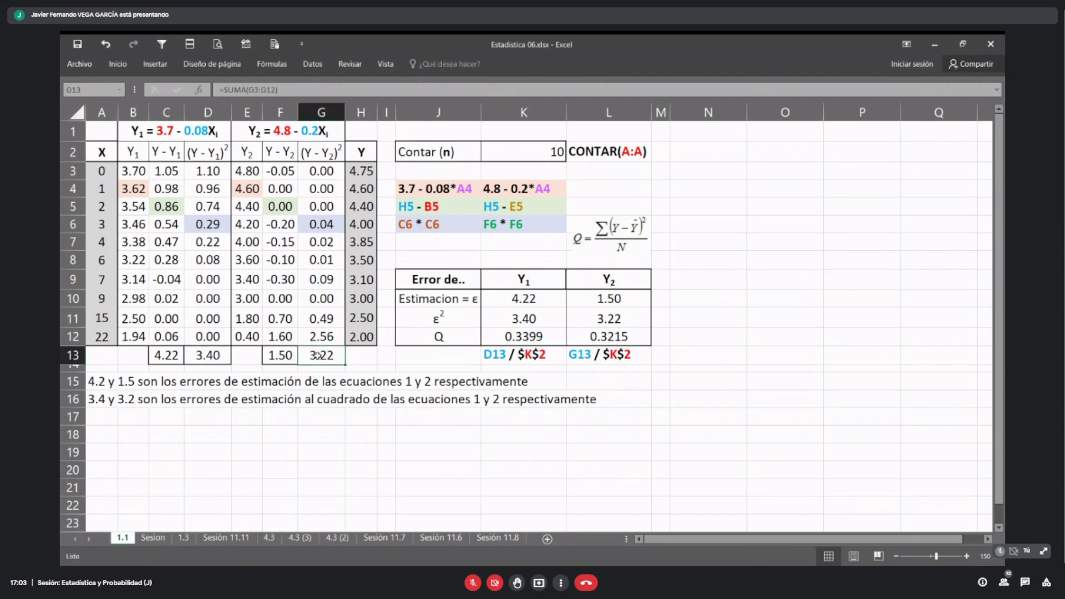
pyautogui.click(523, 336)
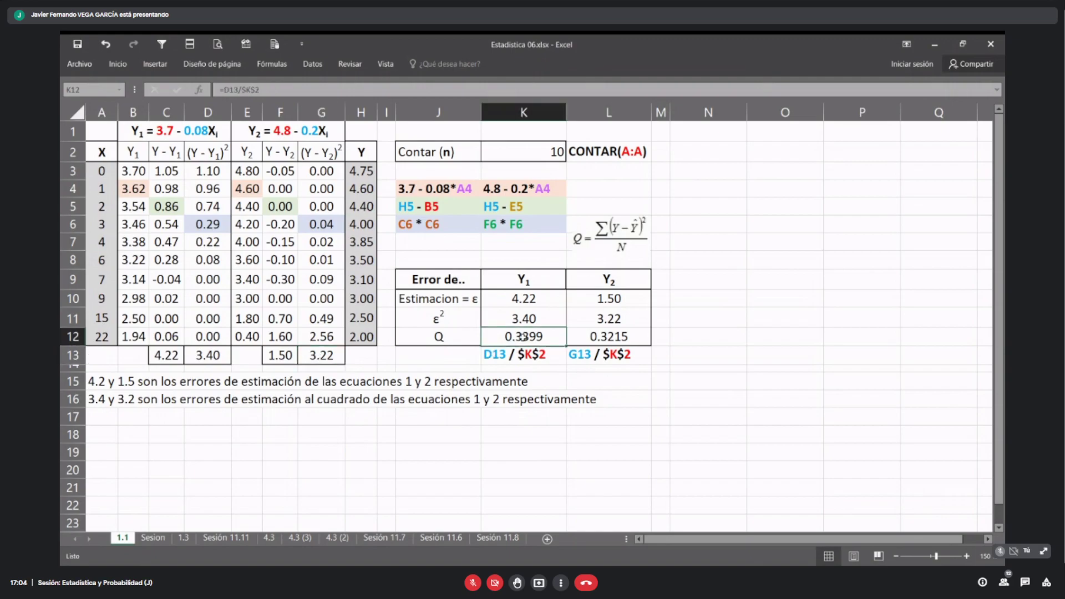
pyautogui.click(252, 84)
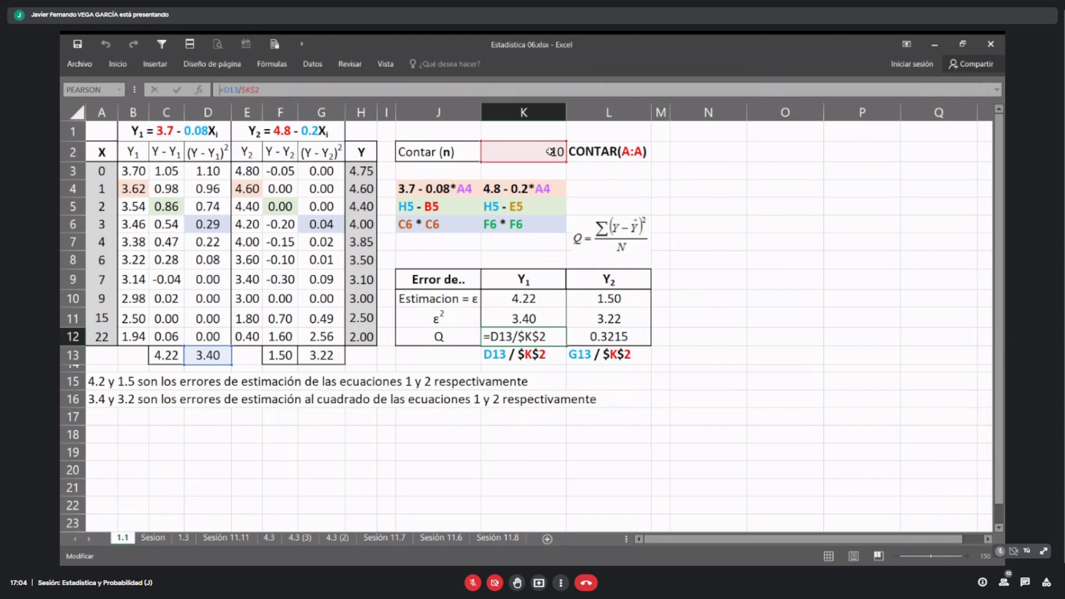
pyautogui.hotkey('ctrl', 'Return')
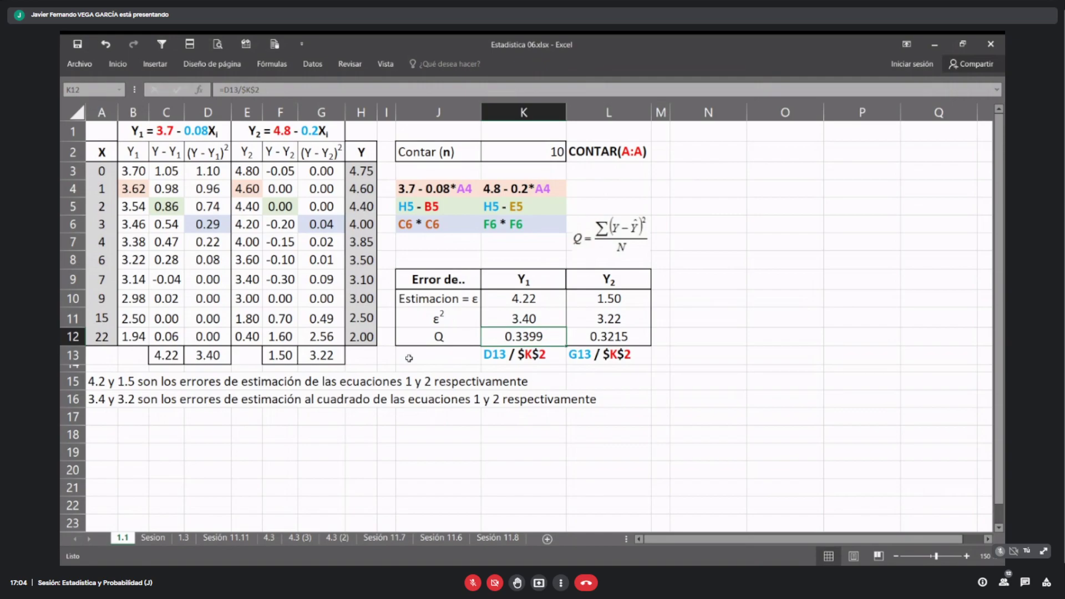
# Step: Change the Q formula for Y1 in K12 to =K11/$K$2 so it refers to the table's squared error
pyautogui.click(207, 354)
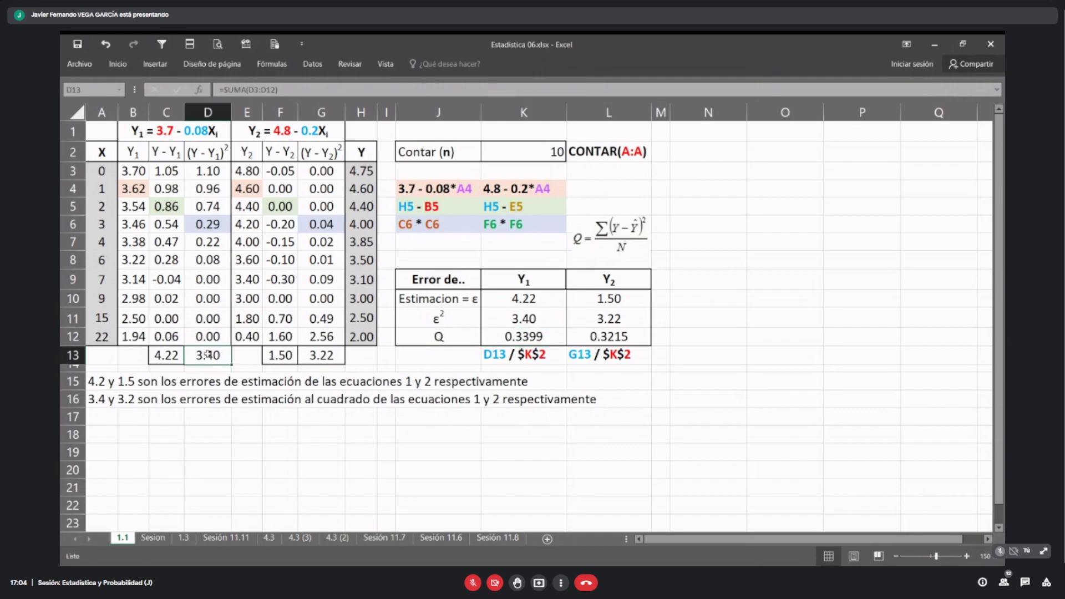
pyautogui.click(544, 338)
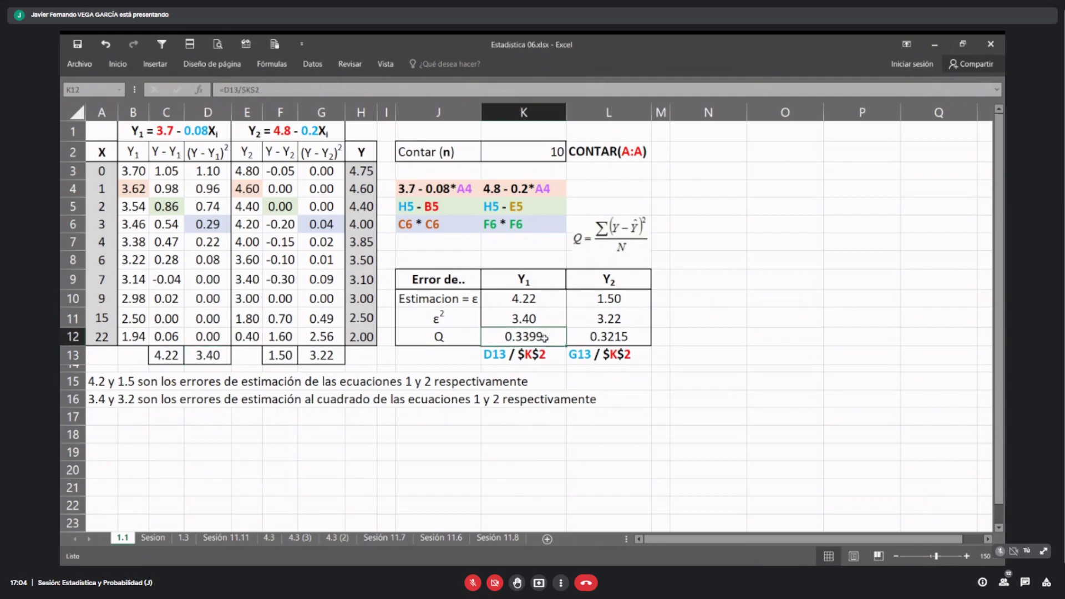
pyautogui.click(539, 320)
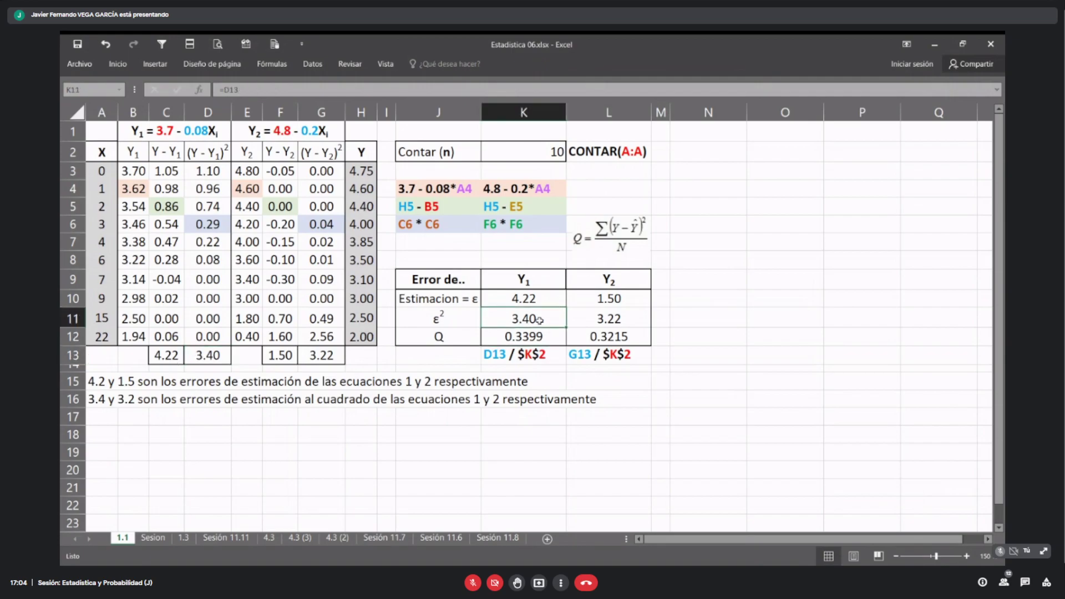
pyautogui.click(531, 340)
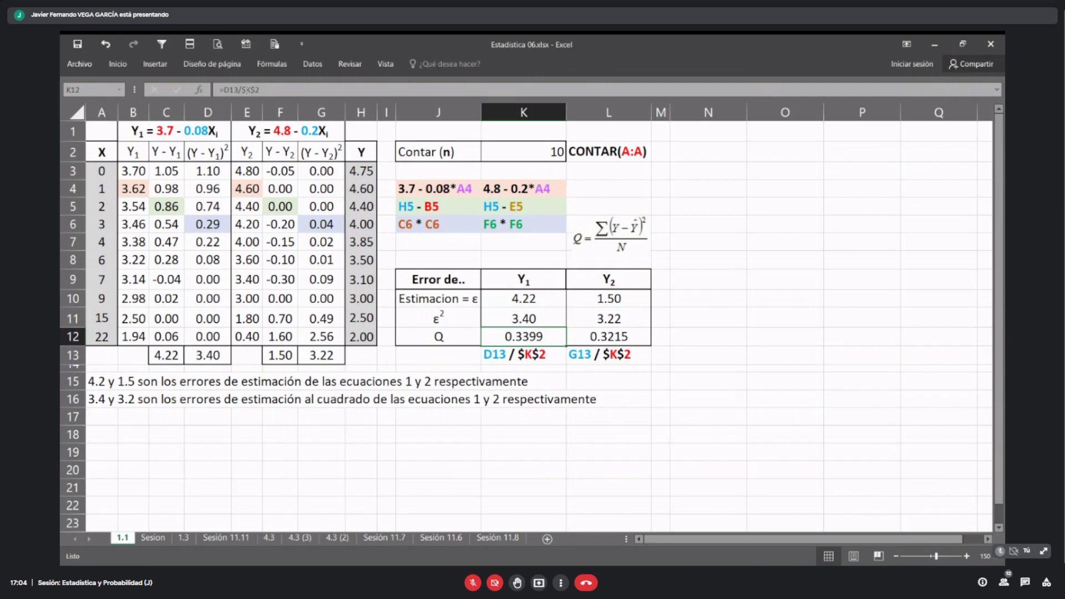
pyautogui.doubleClick(531, 338)
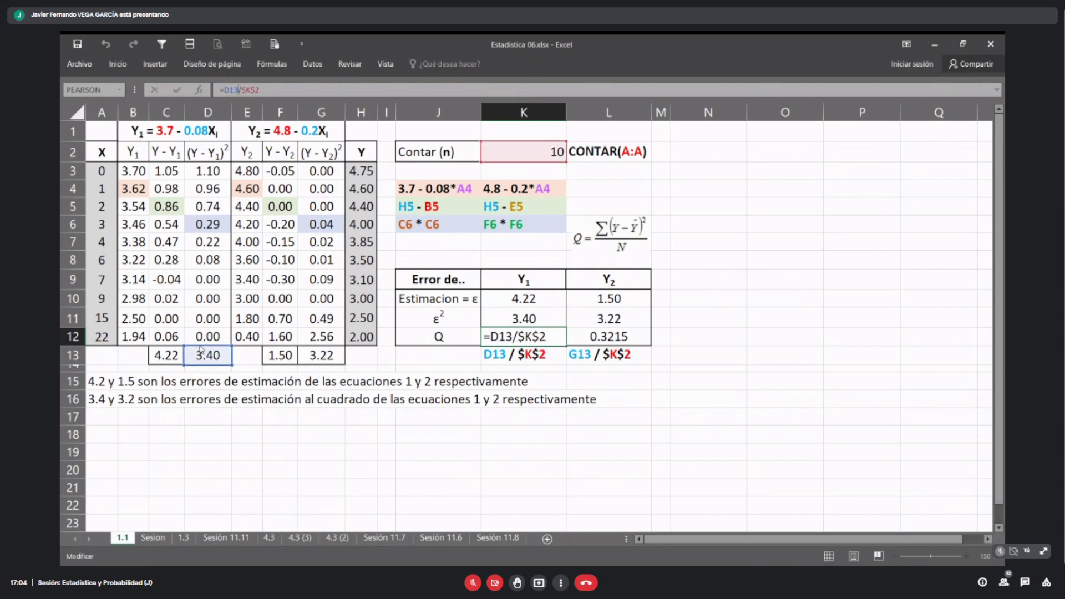
pyautogui.click(531, 320)
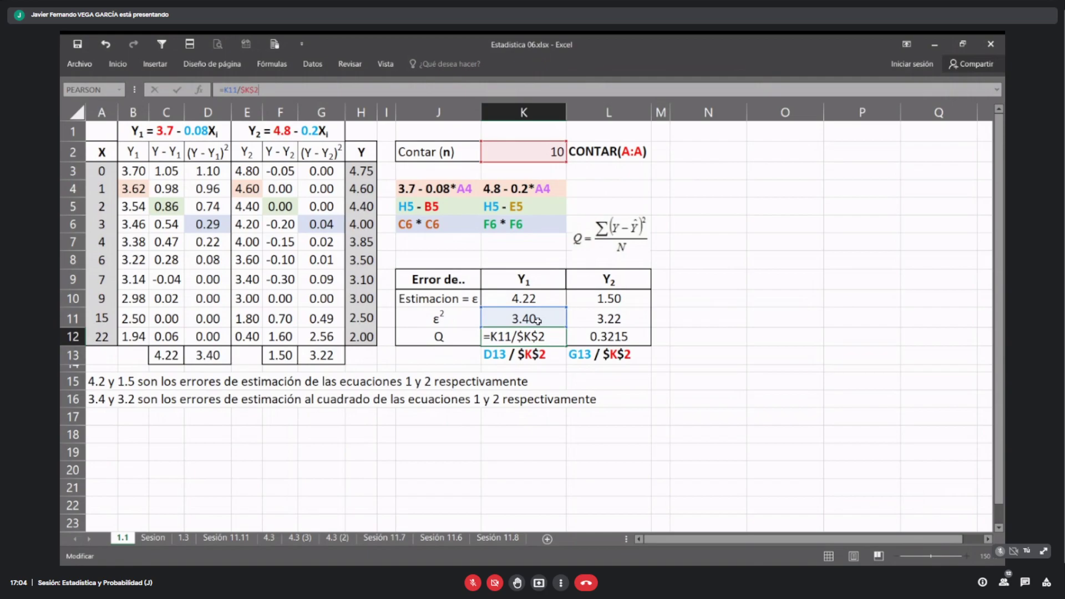
pyautogui.press('Return')
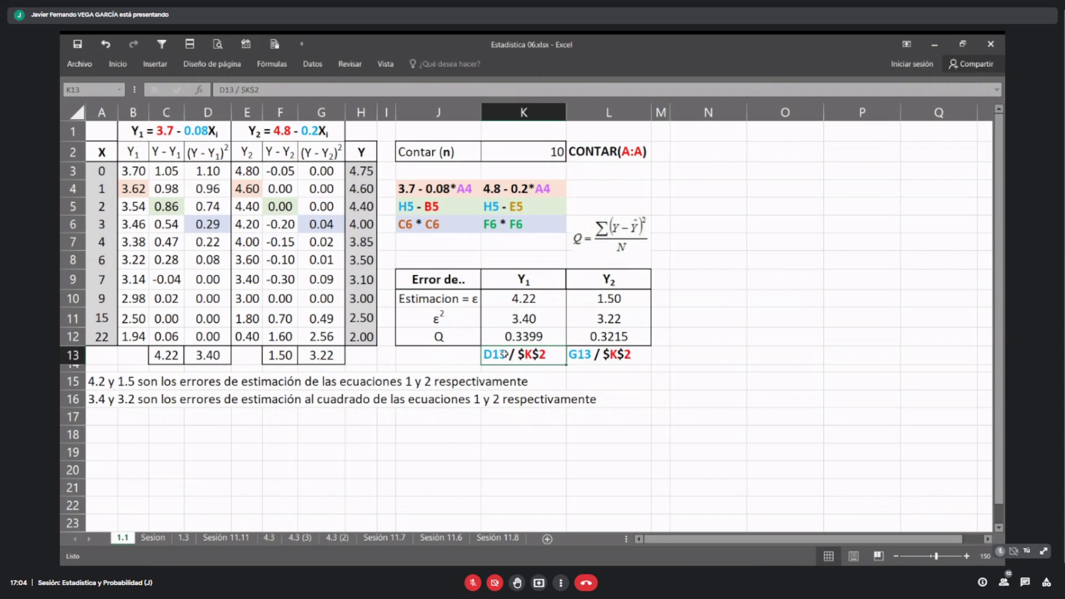
# Step: Update the formula note under the Y1 column in K13 to read K11 / $K$2
pyautogui.doubleClick(225, 90)
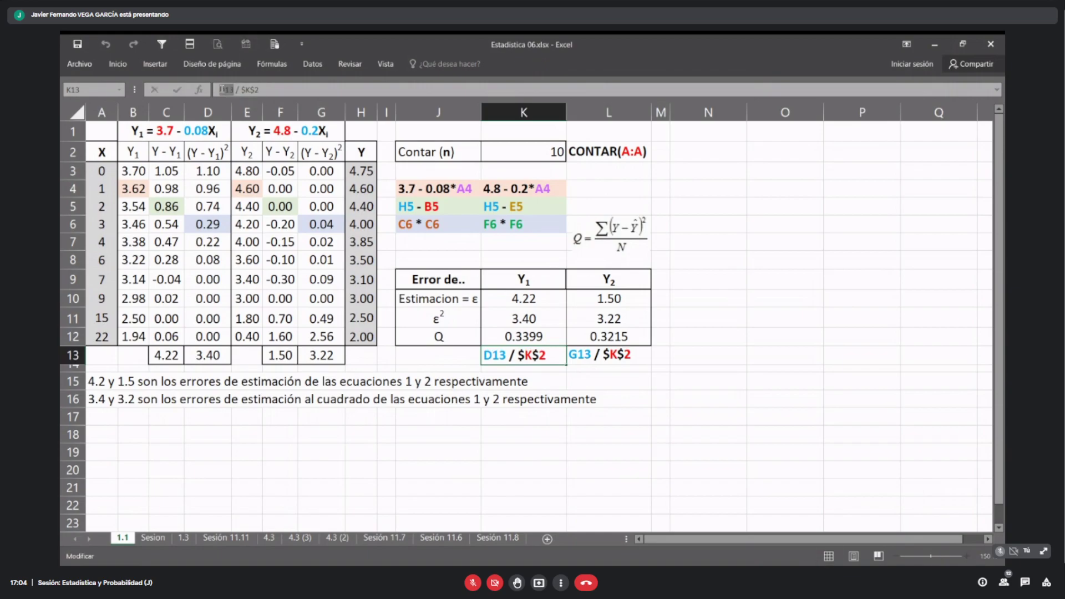
pyautogui.write('K')
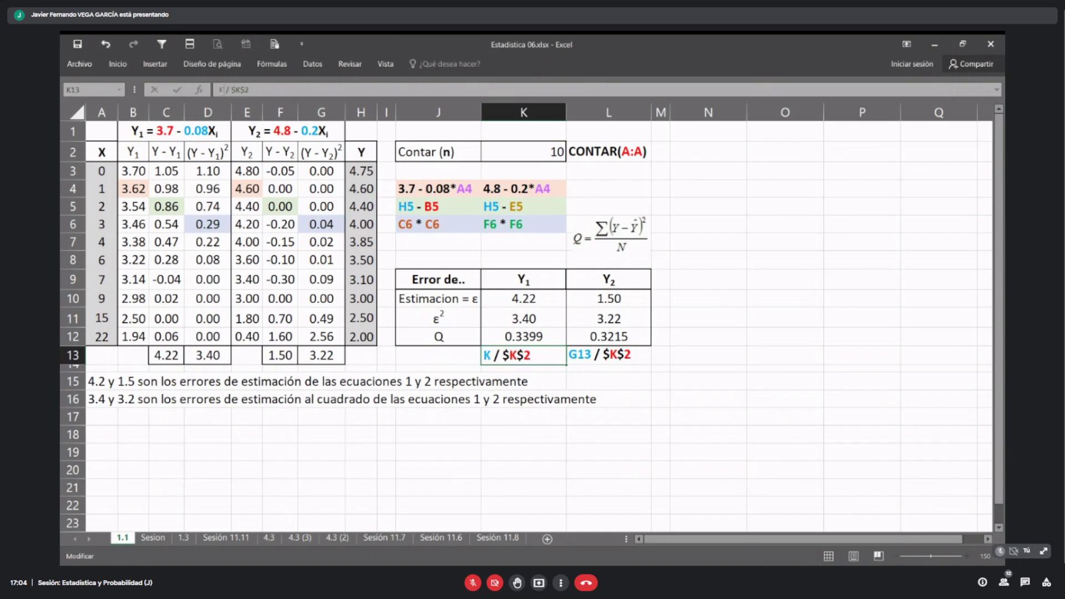
pyautogui.write('11')
pyautogui.press('Return')
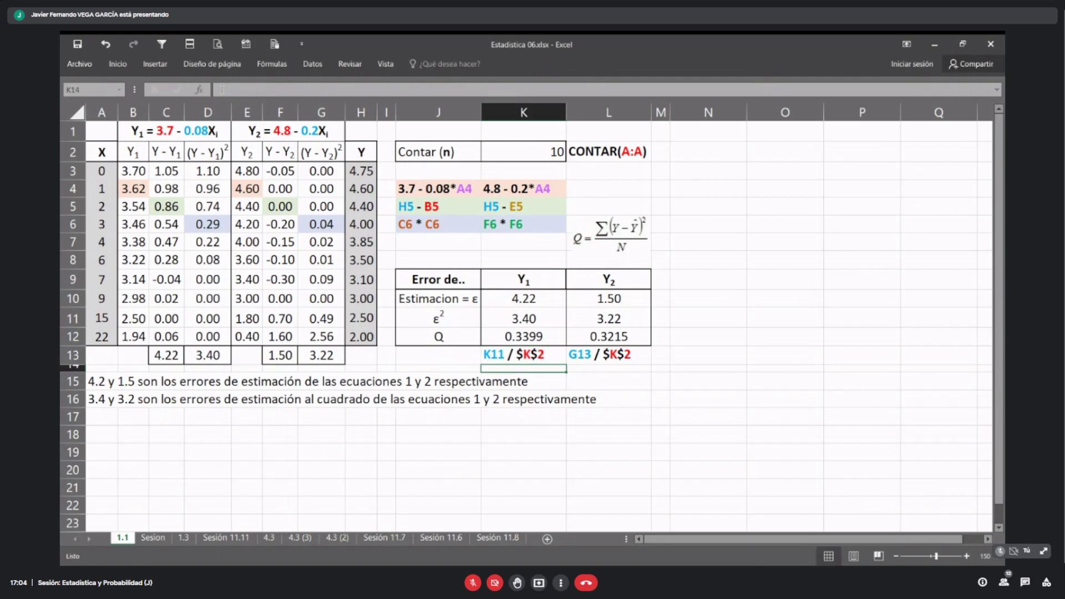
# Step: Check the references of the Q formula in K12 against the note in K13
pyautogui.click(510, 353)
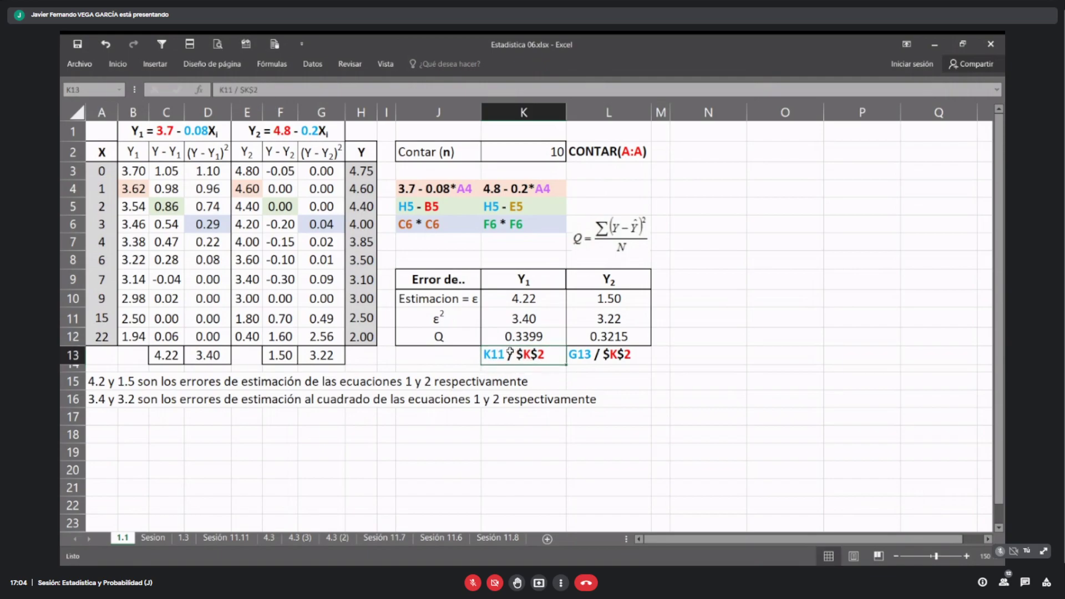
pyautogui.click(515, 337)
pyautogui.press('F2')
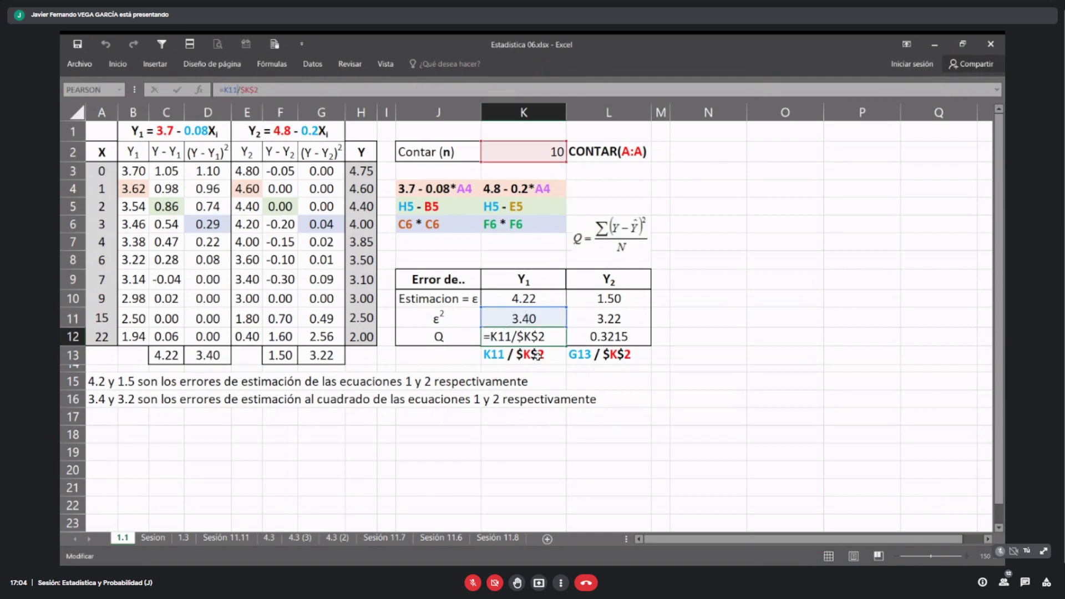
pyautogui.hotkey('ctrl', 'Return')
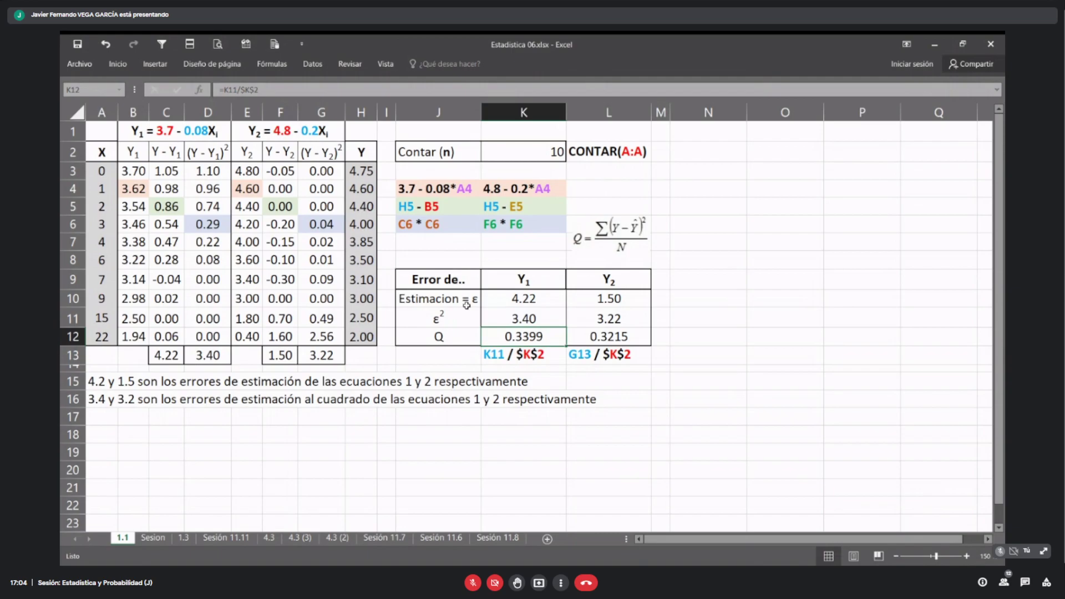
# Step: Replace the squared error formula for Y2 in L11 with =SUMA(G3:G12), copied from the total in G13
pyautogui.click(589, 319)
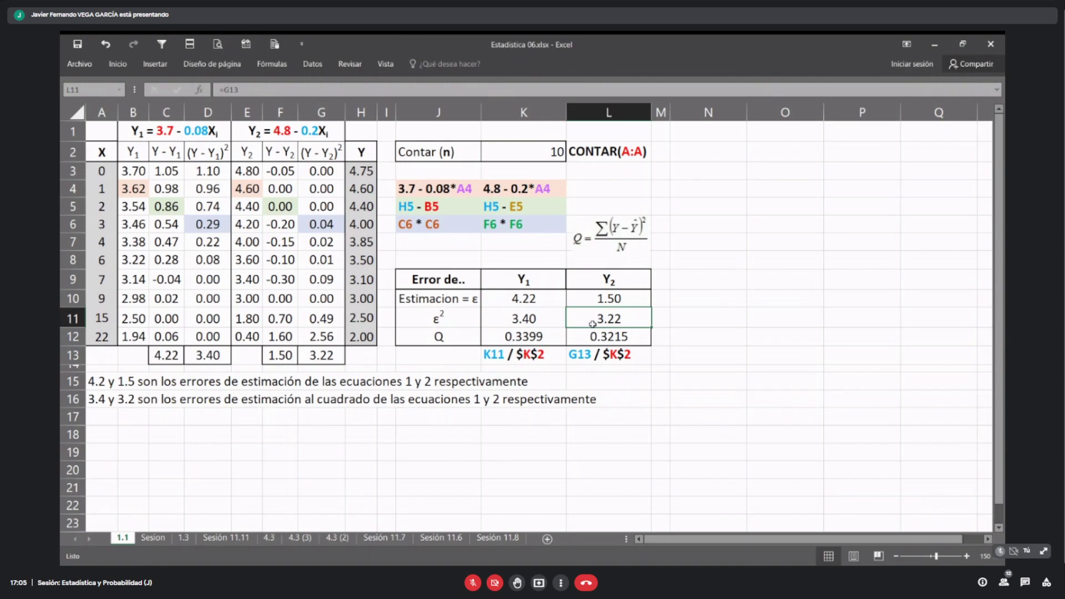
pyautogui.click(321, 356)
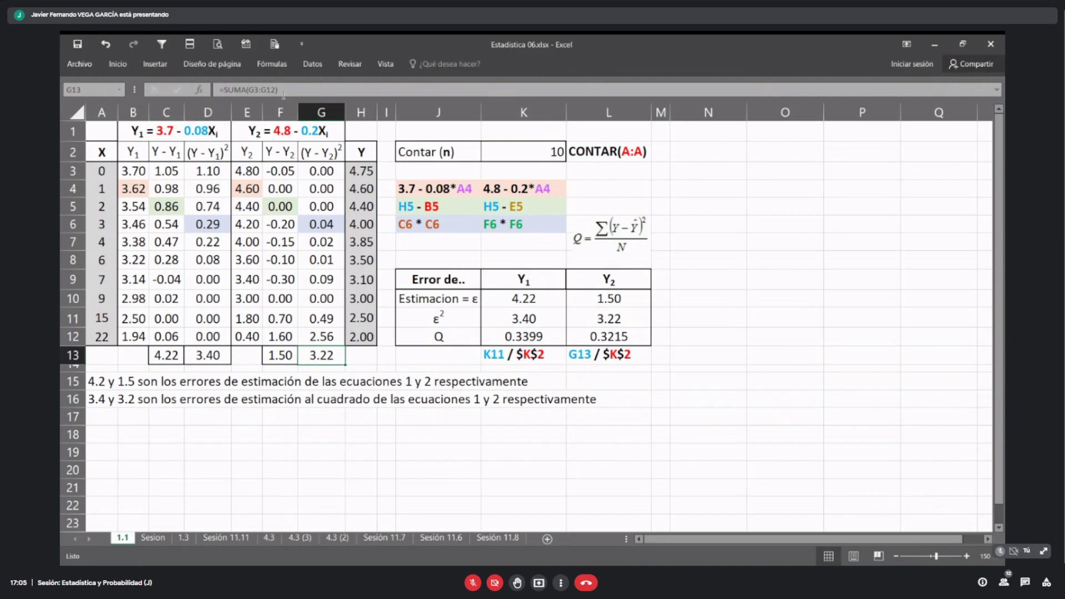
pyautogui.moveTo(283, 92); pyautogui.dragTo(208, 87)
pyautogui.hotkey('ctrl', 'c')
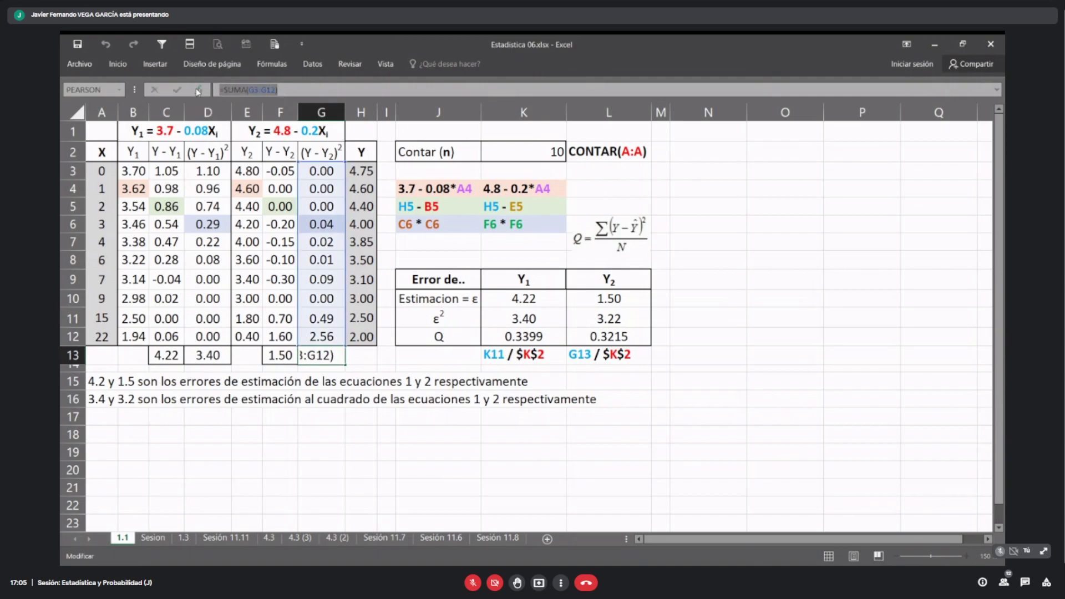
pyautogui.press('Escape')
pyautogui.click(625, 323)
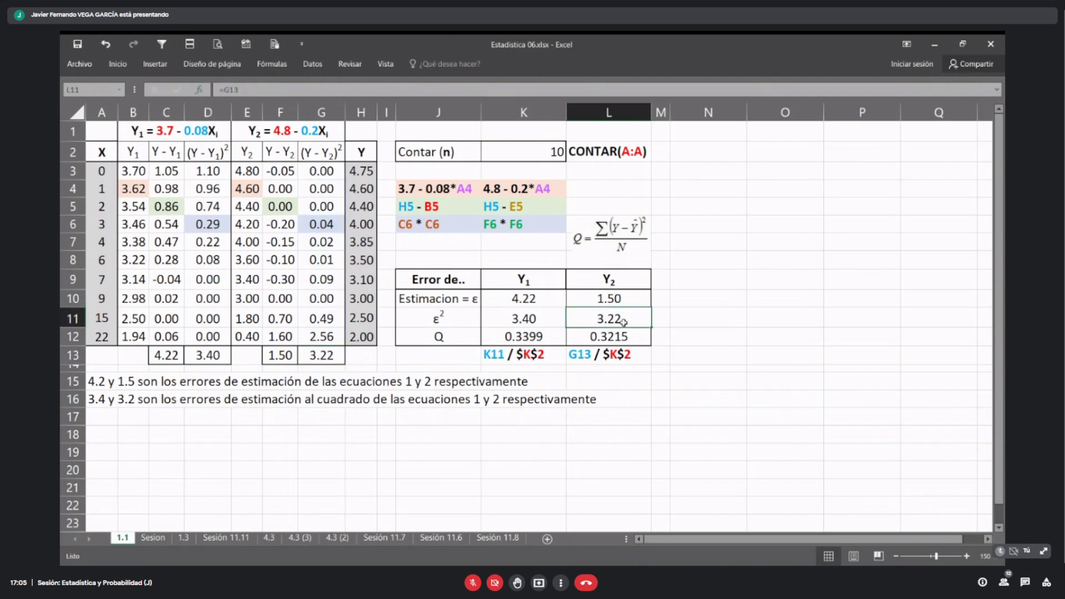
pyautogui.press('F2')
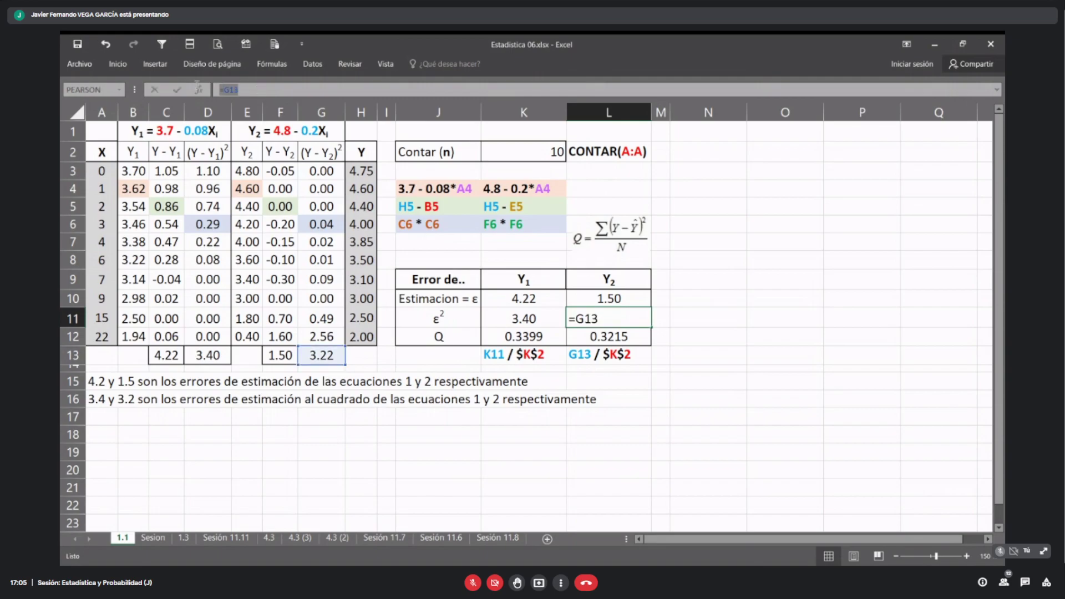
pyautogui.hotkey('ctrl', 'v')
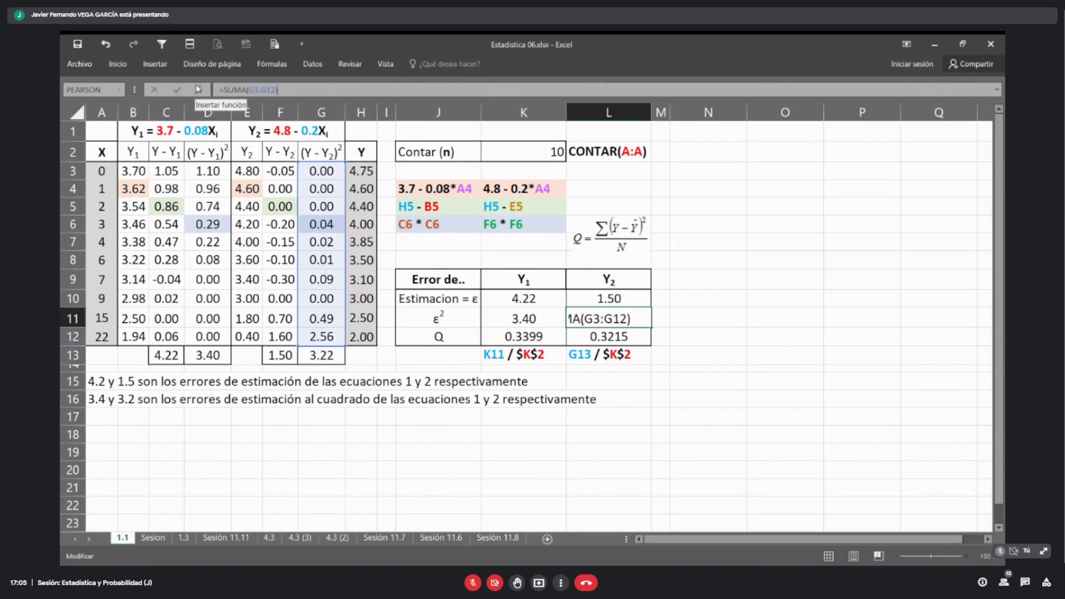
pyautogui.press('Return')
pyautogui.press('Up')
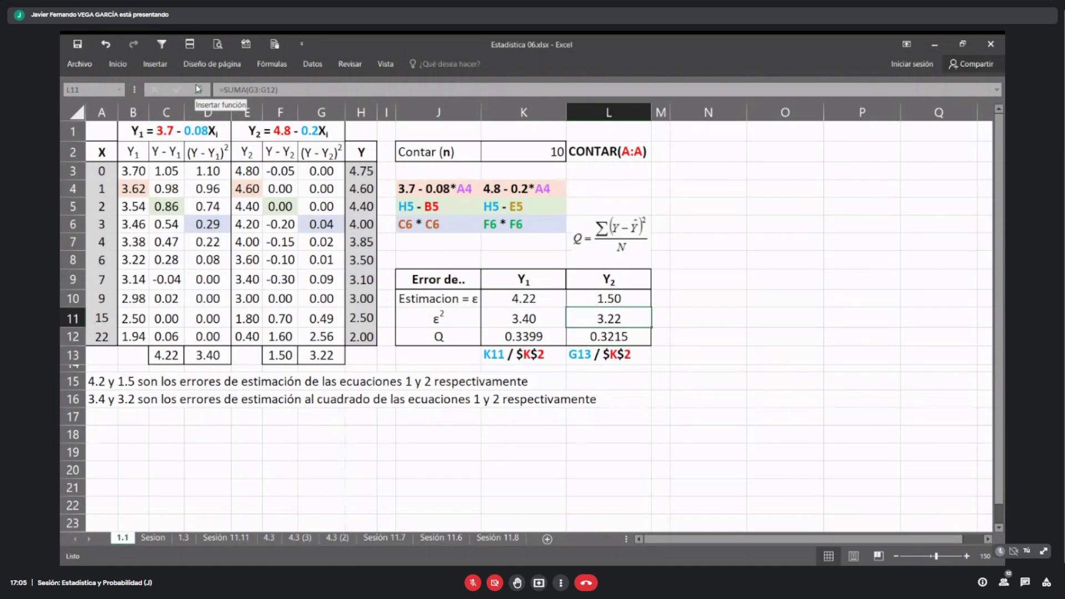
pyautogui.press('Down')
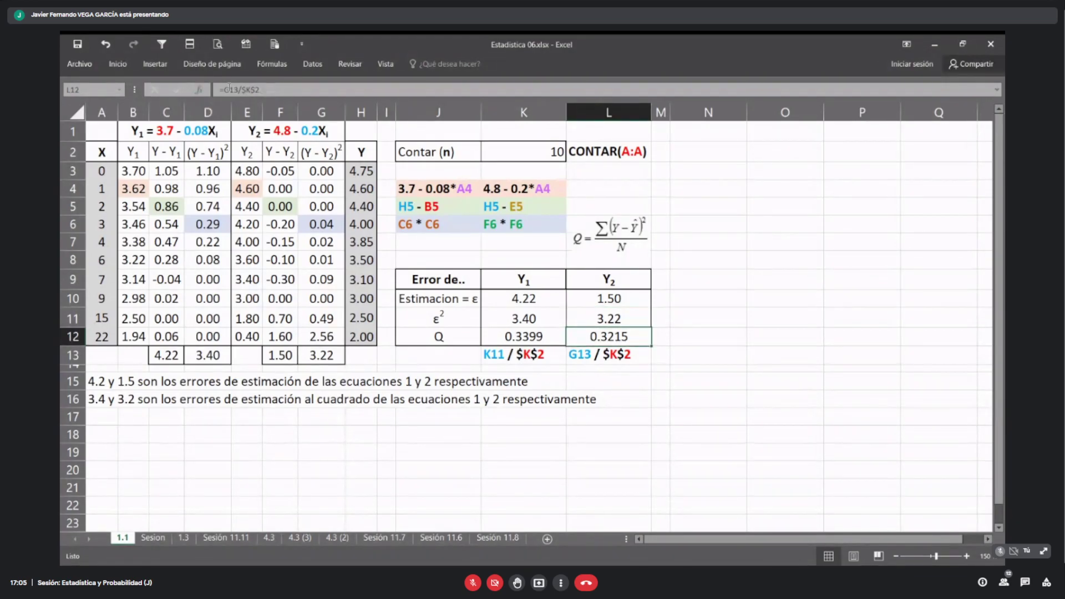
# Step: Check the Y2 squared error in L11 against the total in G13, and the references of the Q formulas in L12 and K12
pyautogui.click(619, 319)
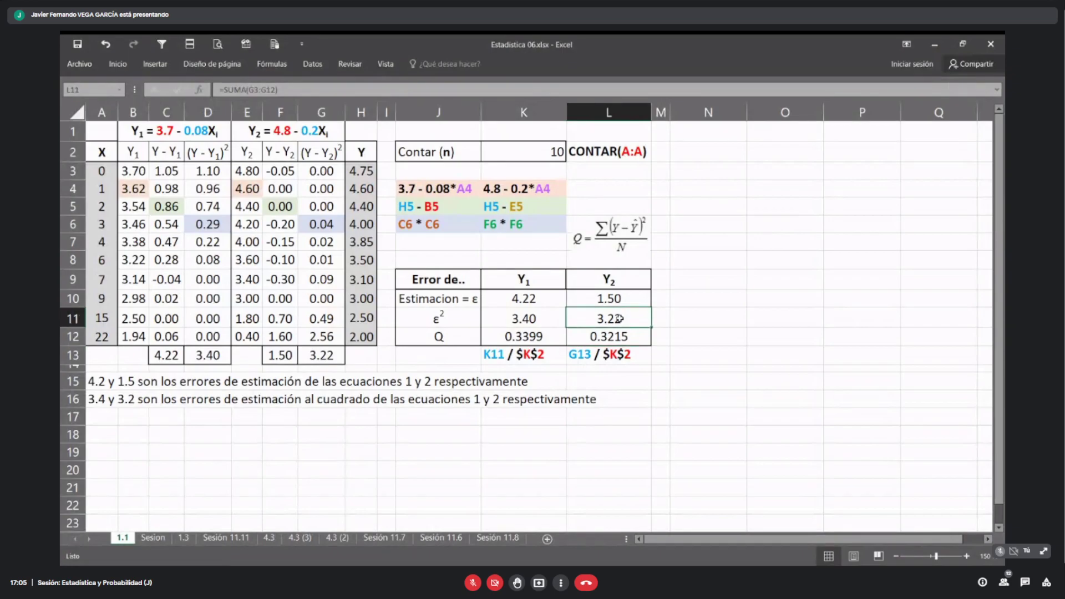
pyautogui.click(325, 360)
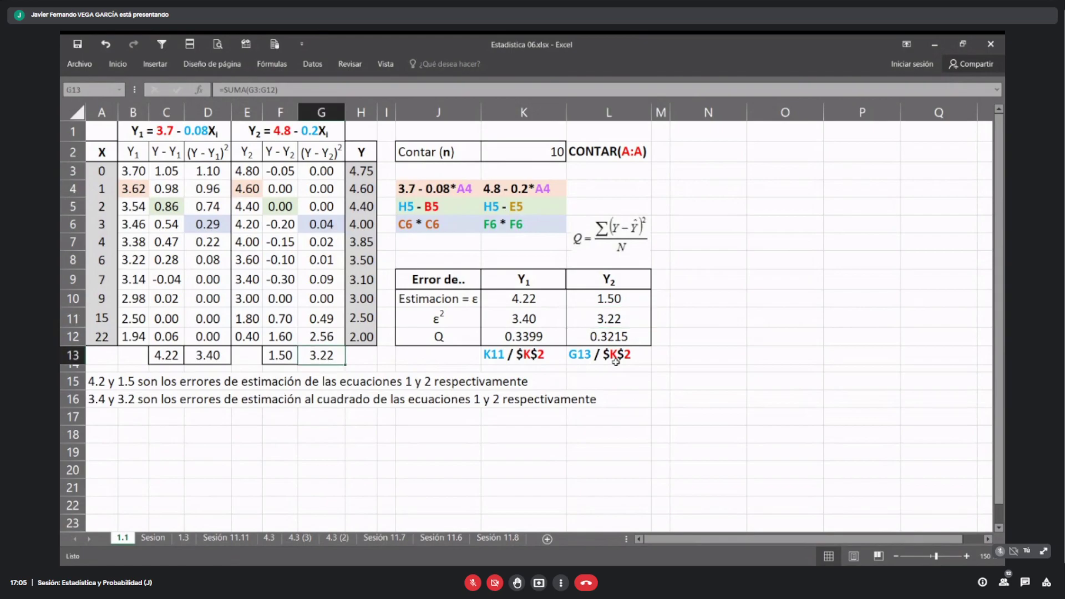
pyautogui.click(613, 337)
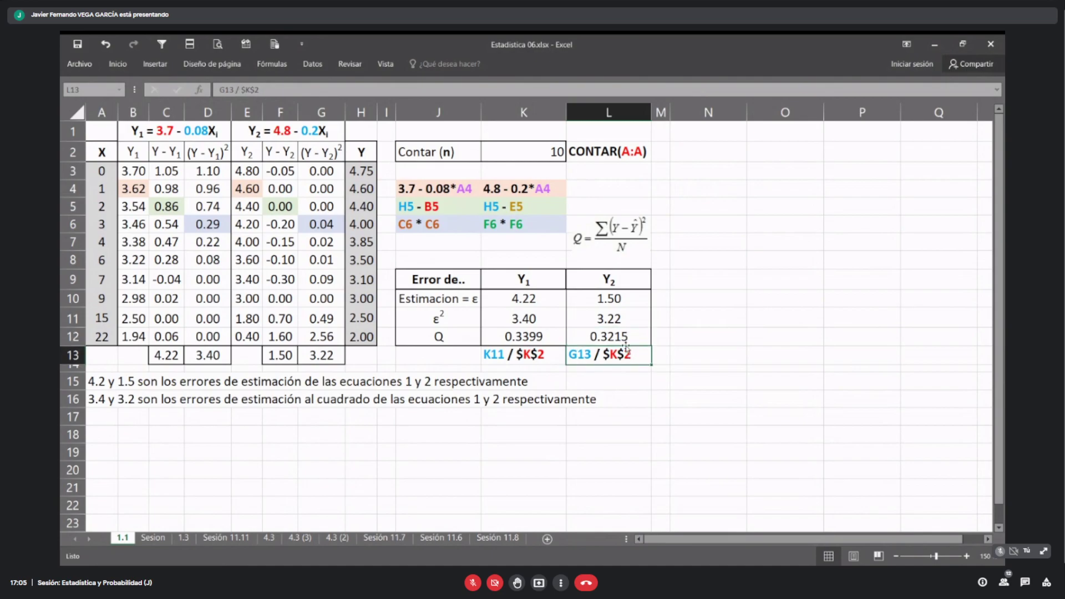
pyautogui.click(626, 359)
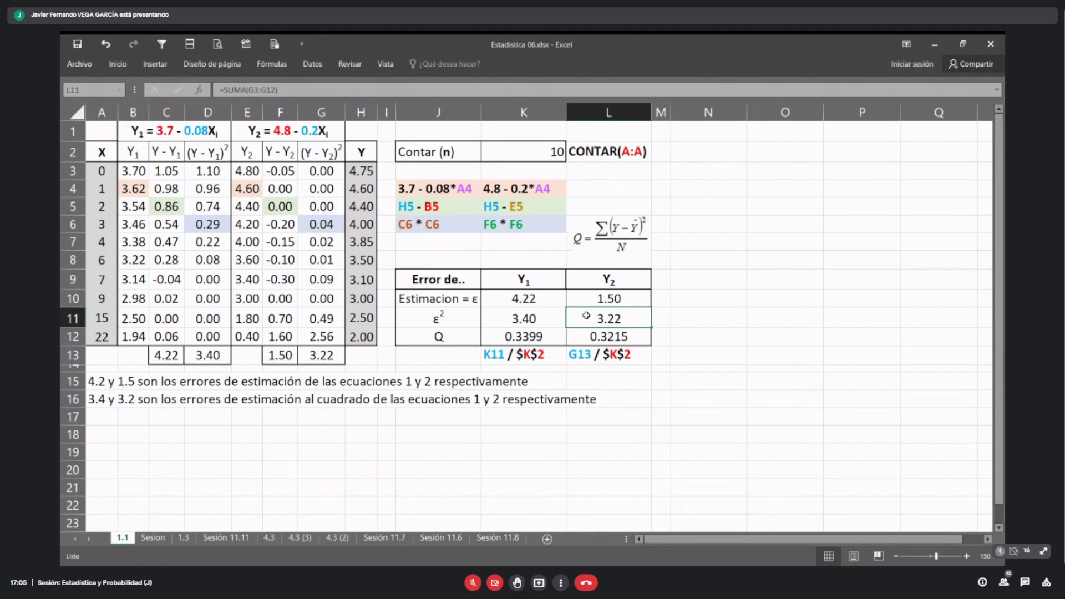
pyautogui.click(545, 321)
pyautogui.click(160, 358)
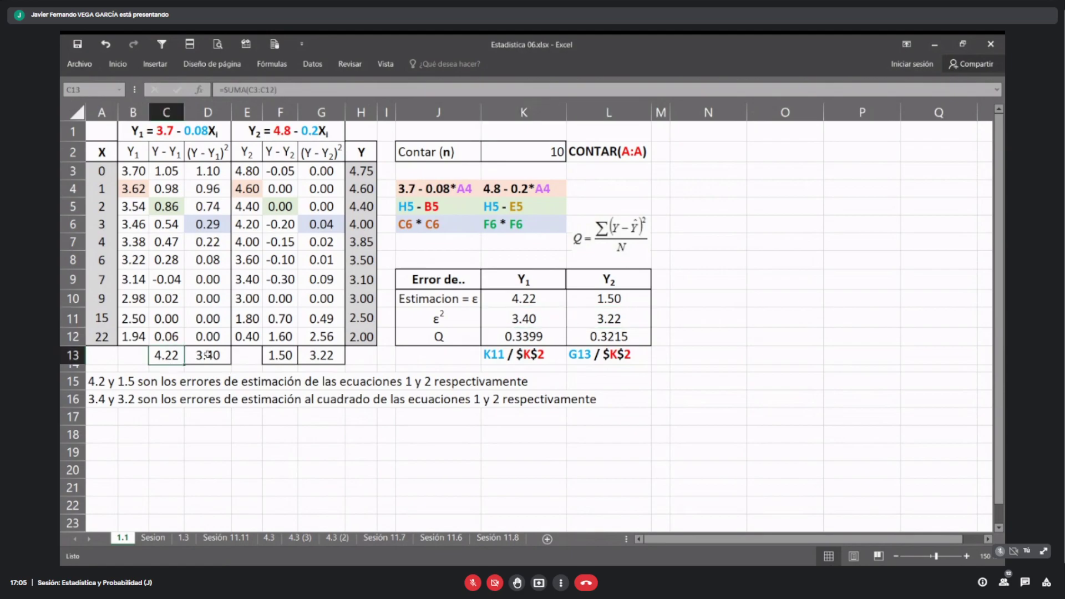
pyautogui.click(611, 325)
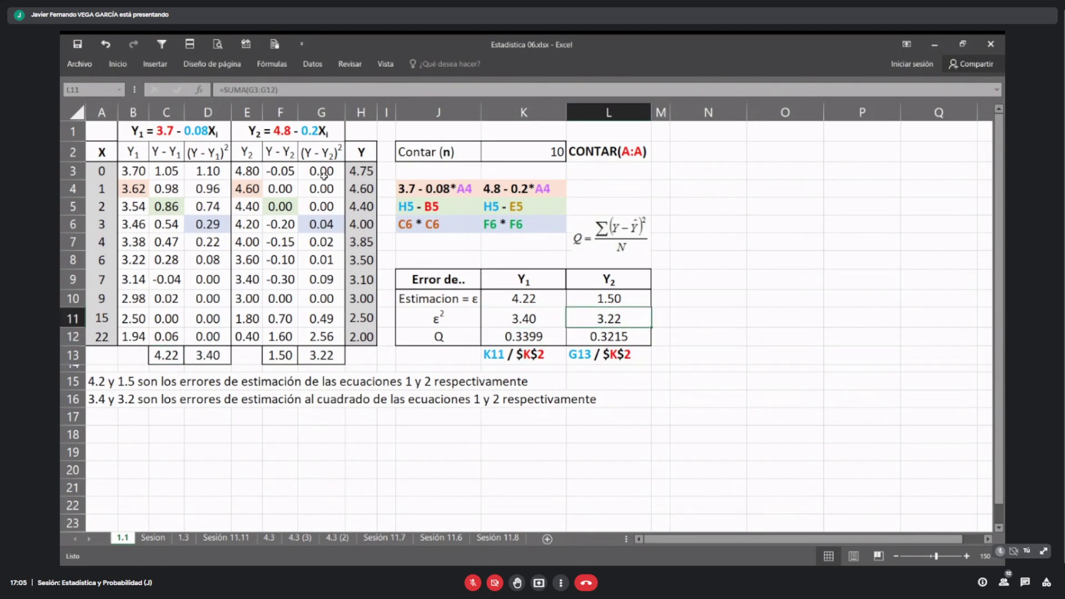
pyautogui.moveTo(322, 171); pyautogui.dragTo(313, 336)
pyautogui.click(320, 358)
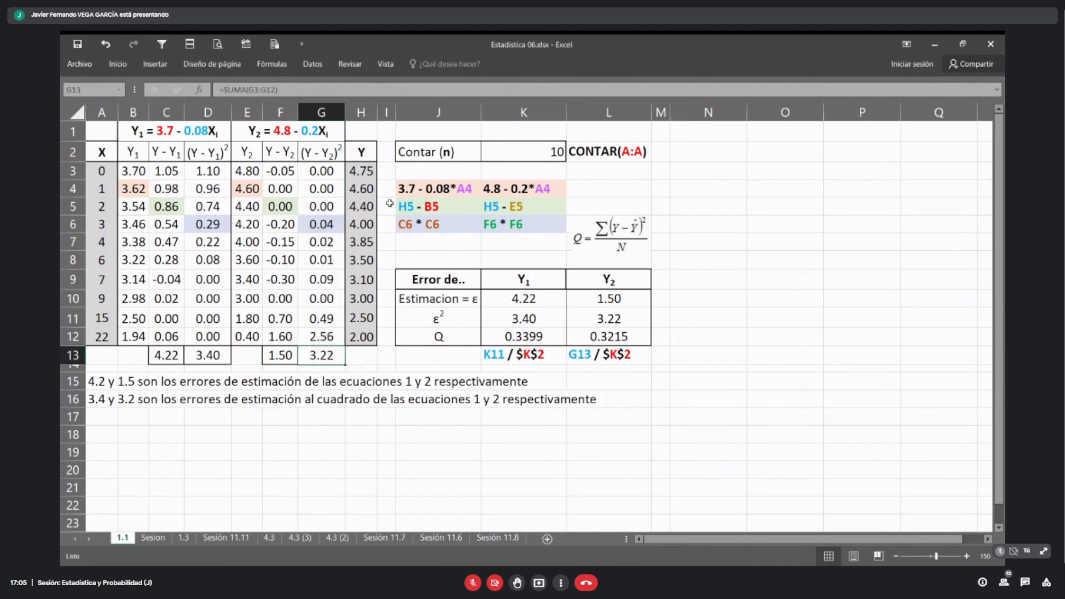
pyautogui.click(613, 319)
pyautogui.click(618, 338)
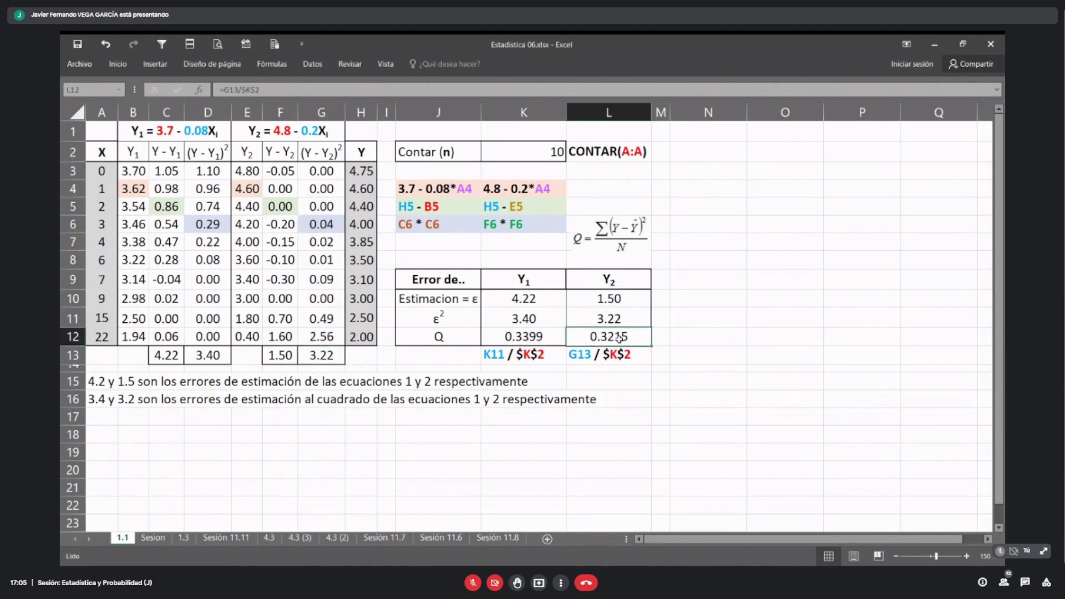
pyautogui.press('F2')
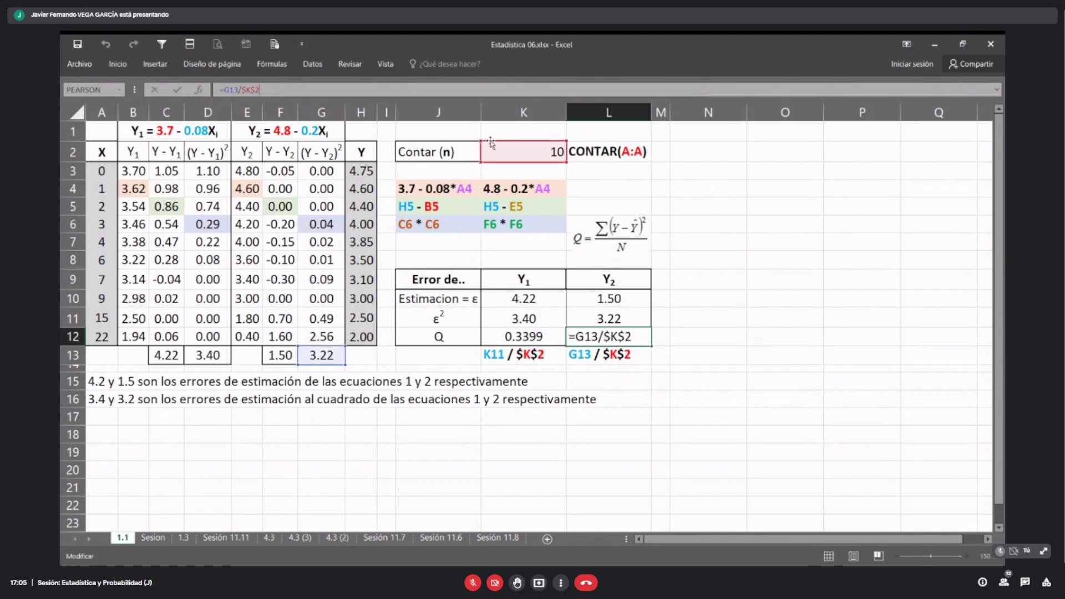
pyautogui.click(544, 337)
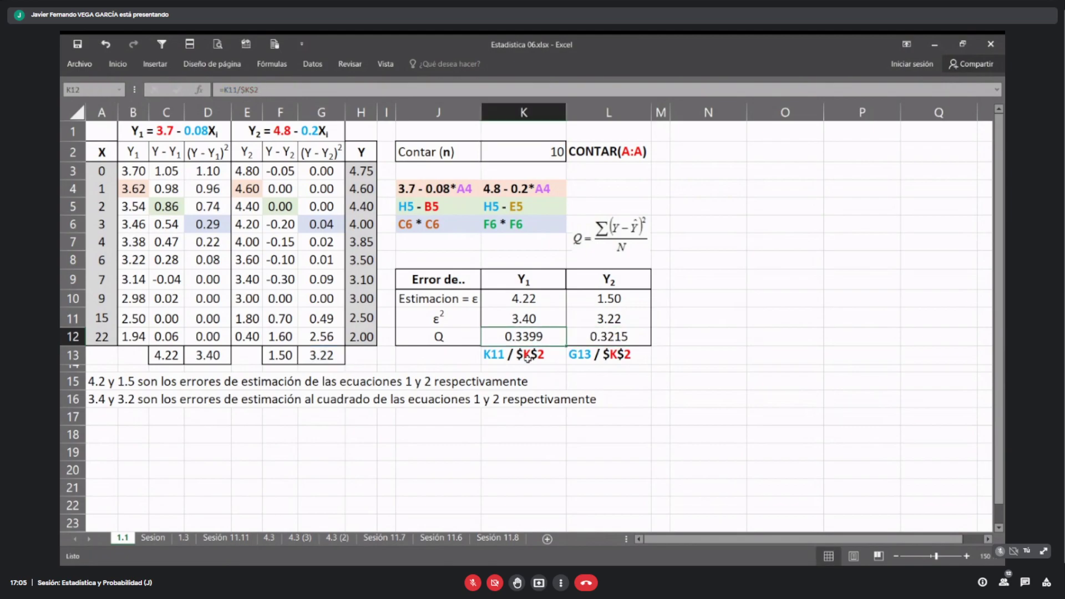
pyautogui.click(528, 316)
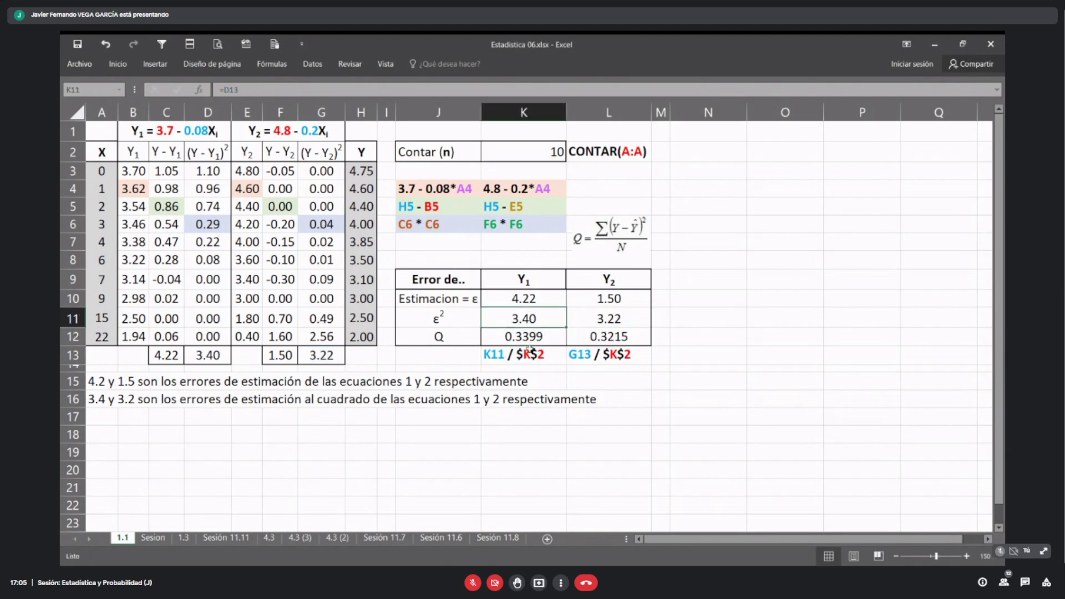
pyautogui.click(98, 130)
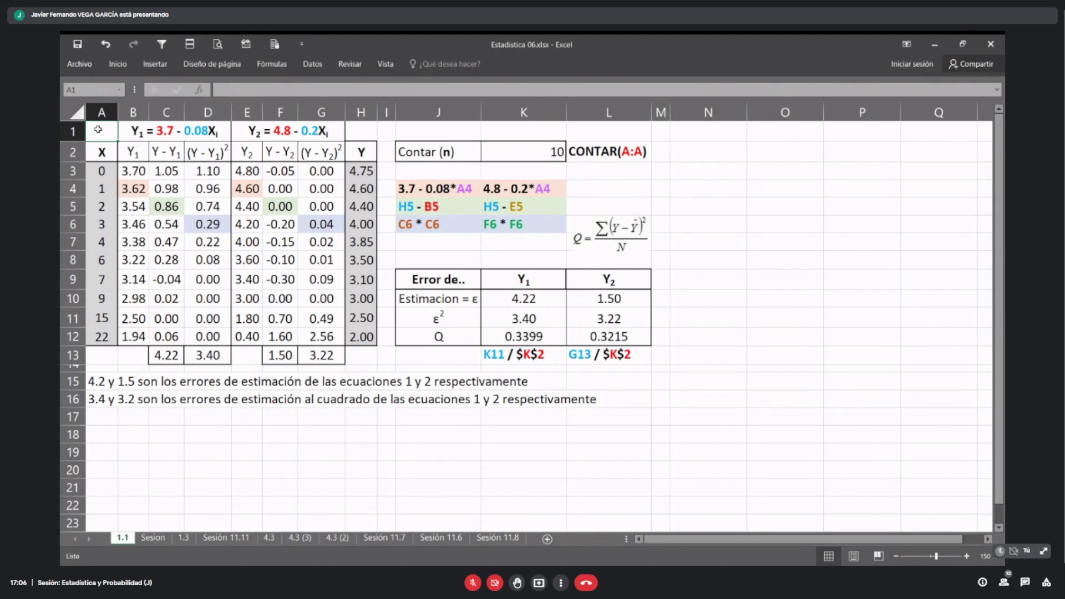
# Step: Change the Q formula for Y1 in K12 to =C13/$K$2 so it refers to the Y - Y1 column total
pyautogui.click(504, 352)
pyautogui.click(519, 337)
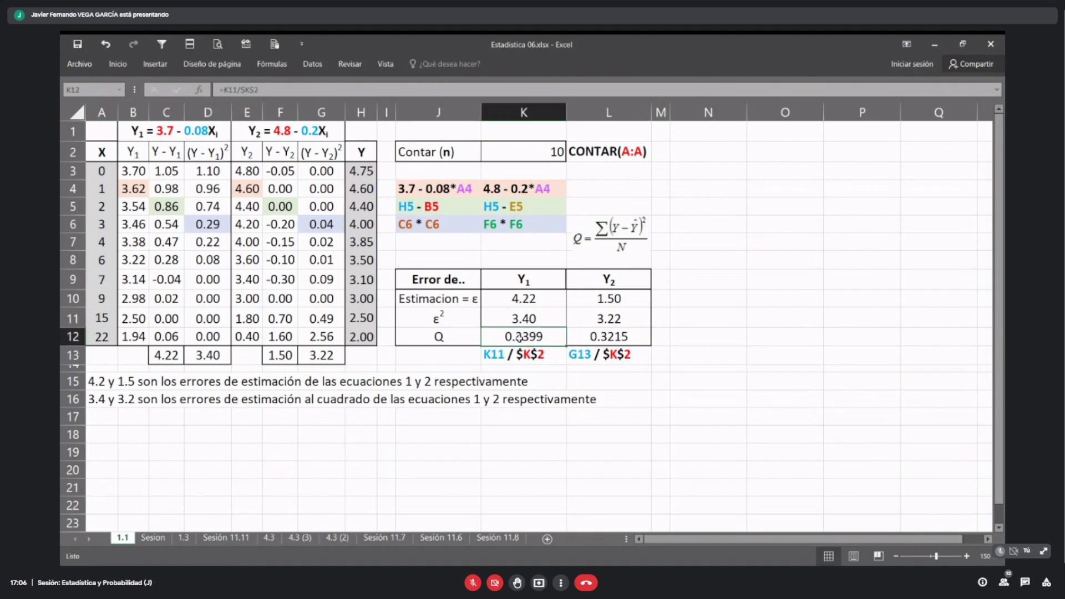
pyautogui.click(229, 91)
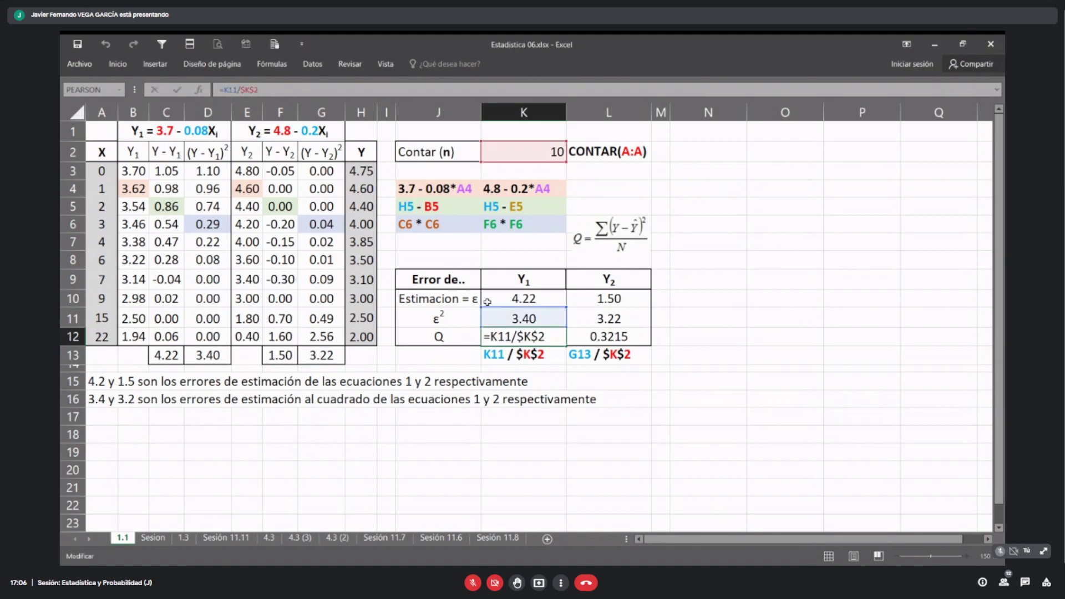
pyautogui.moveTo(487, 302); pyautogui.dragTo(173, 353)
pyautogui.press('Return')
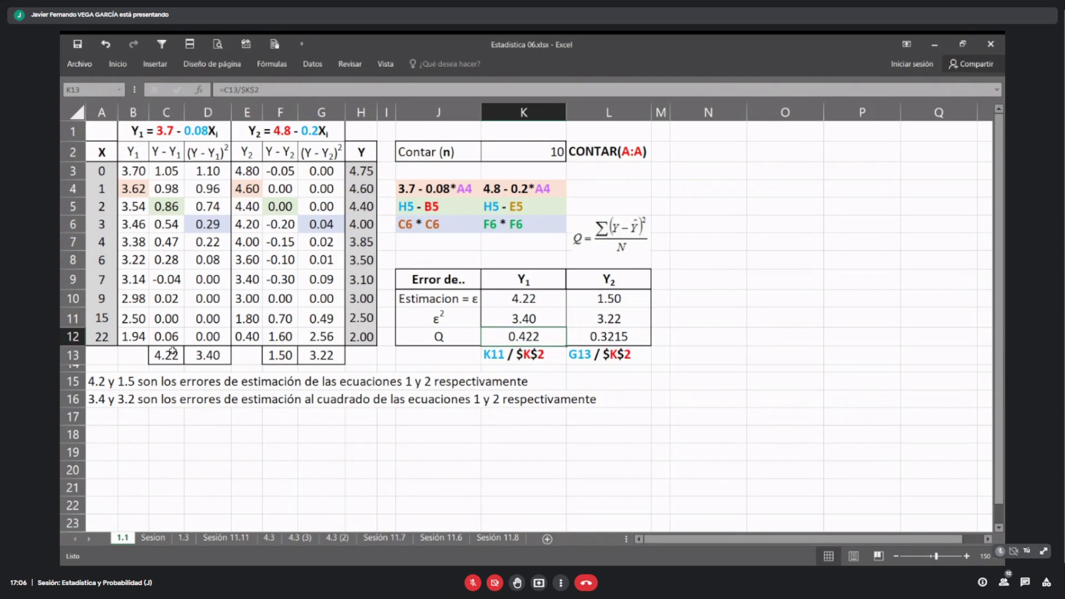
# Step: Check the Q formulas in K12 and L12 and the error formulas in K10 and K11 for the cells they refer to
pyautogui.press('Right')
pyautogui.press('Right')
pyautogui.press('Left')
pyautogui.press('Left')
pyautogui.press('Left')
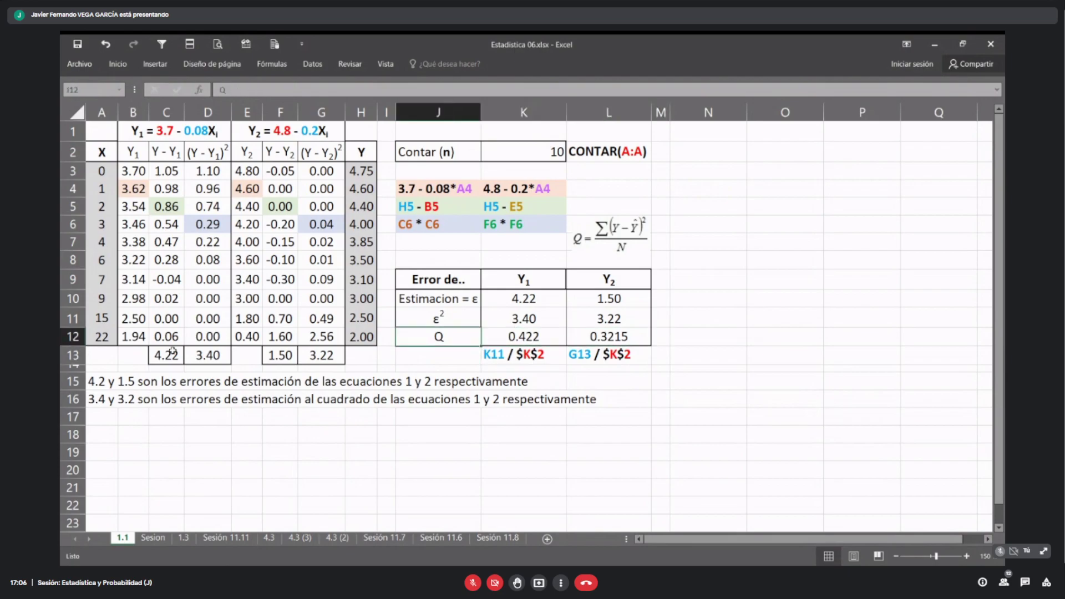
pyautogui.press('Right')
pyautogui.press('Right')
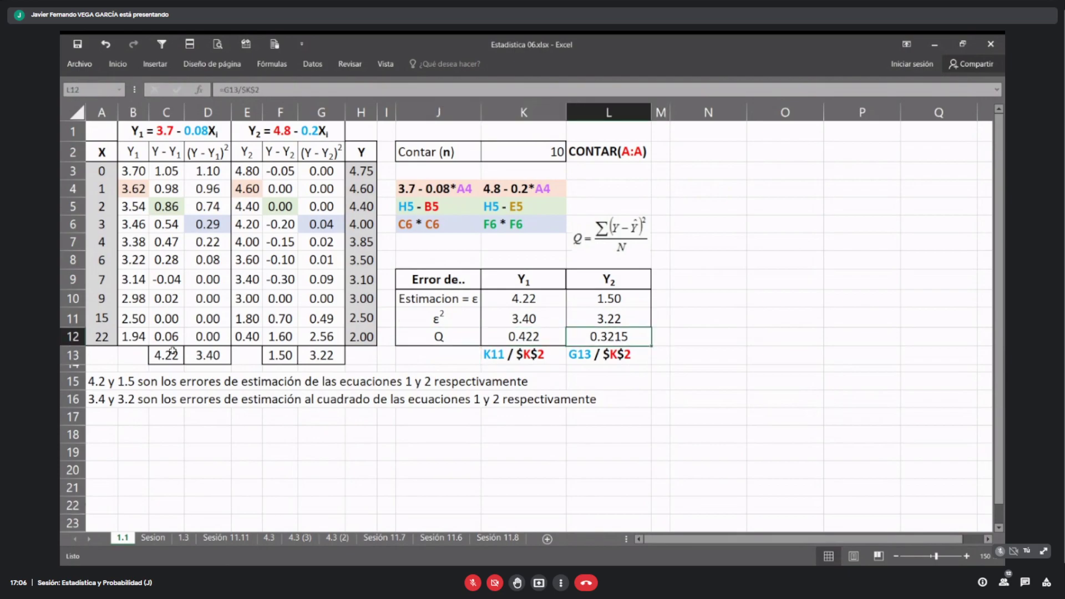
pyautogui.press('Left')
pyautogui.press('Up')
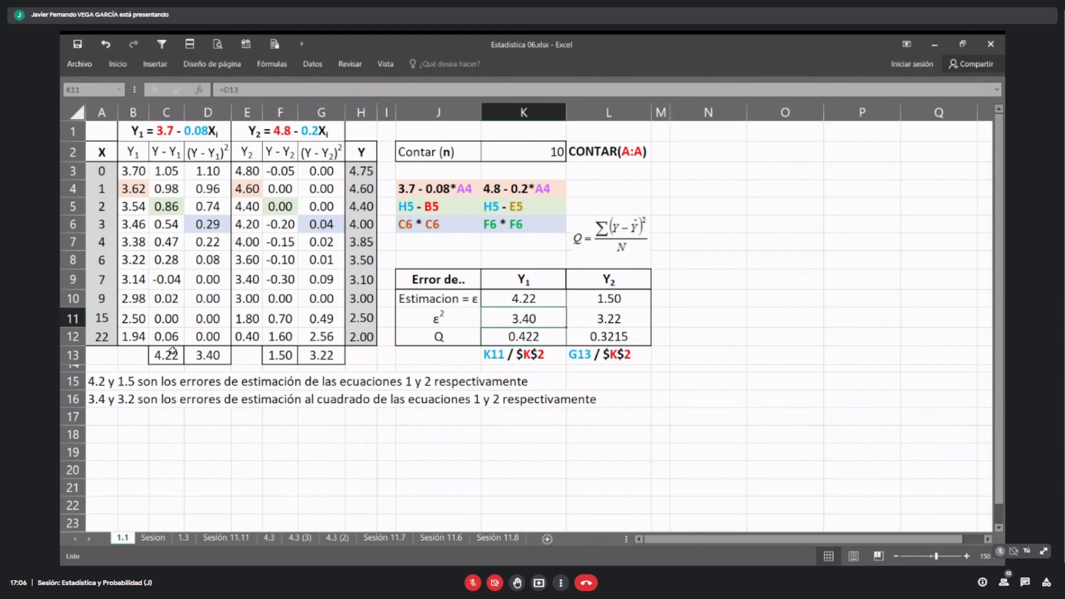
pyautogui.click(249, 92)
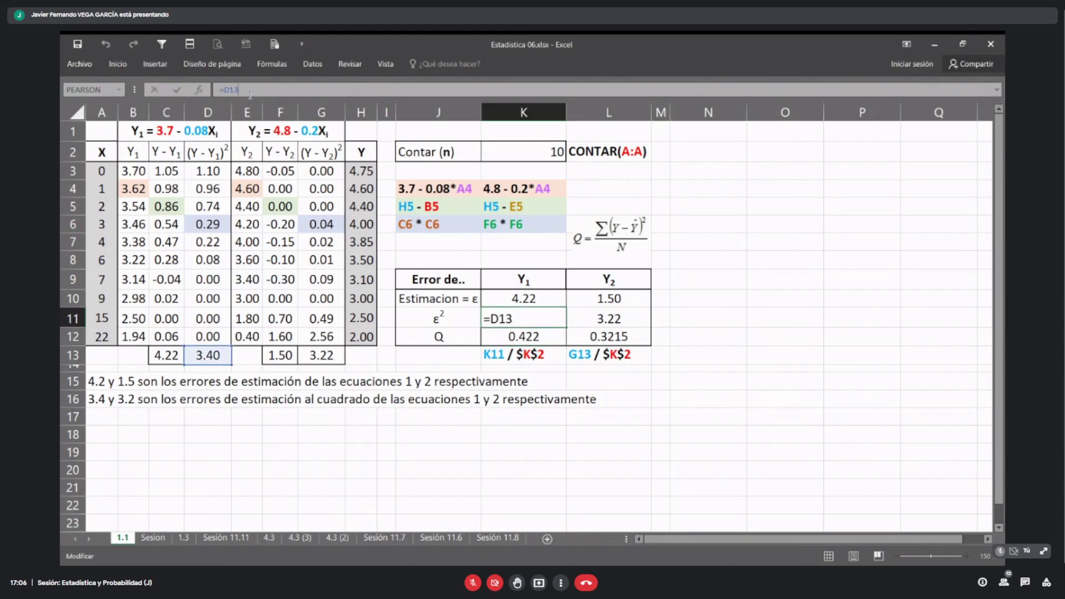
pyautogui.press('Return')
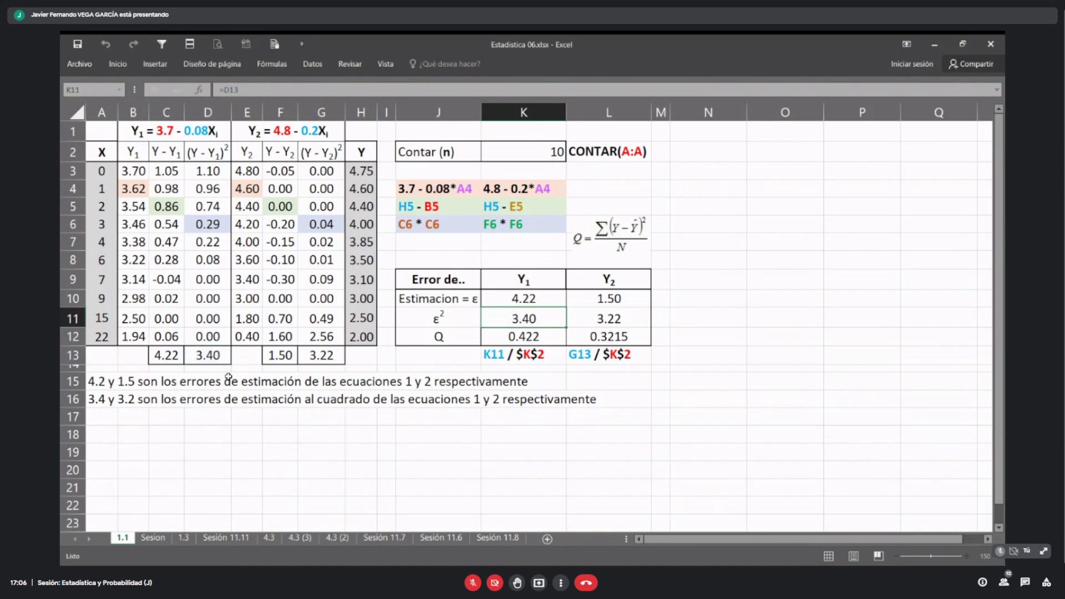
pyautogui.click(261, 89)
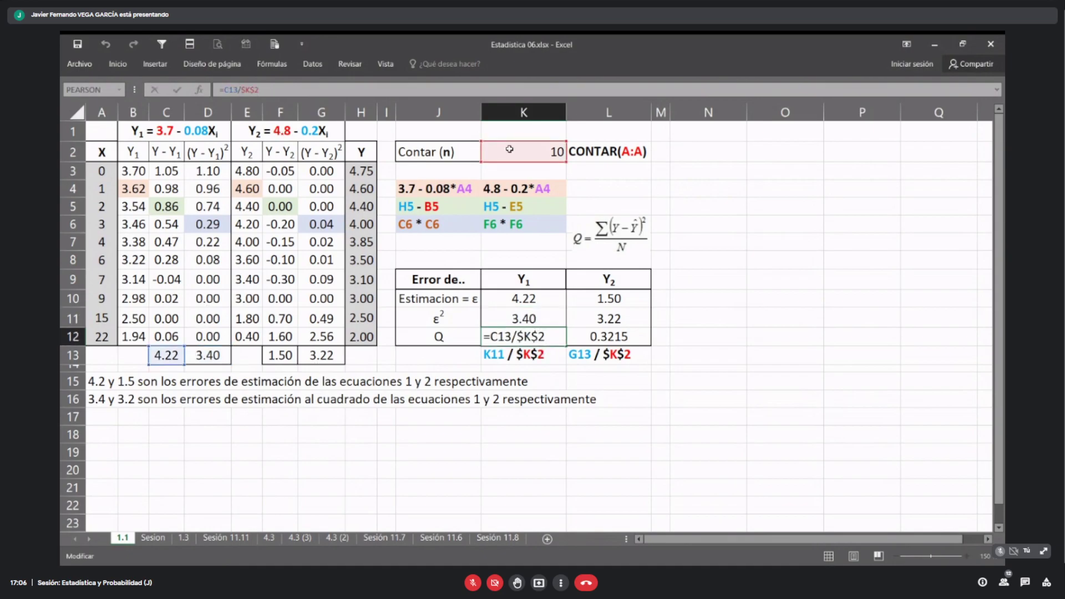
pyautogui.press('Return')
pyautogui.click(619, 299)
pyautogui.click(541, 299)
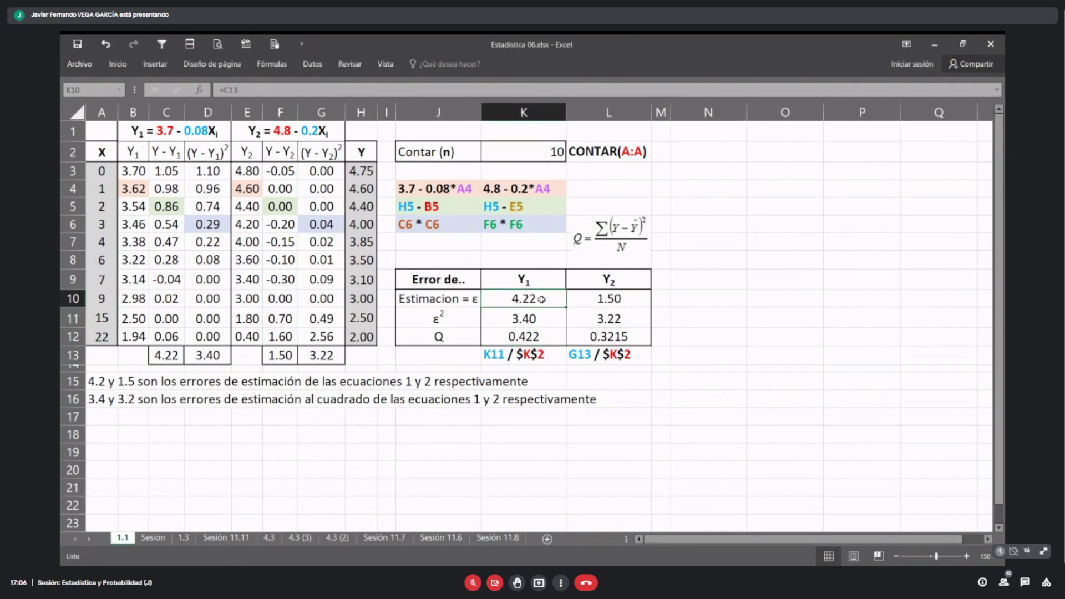
pyautogui.click(543, 320)
pyautogui.click(544, 337)
# Step: Replace the estimation error formula for Y2 in L10 with =SUMA(F3:F12), copied from the total in F13
pyautogui.click(613, 298)
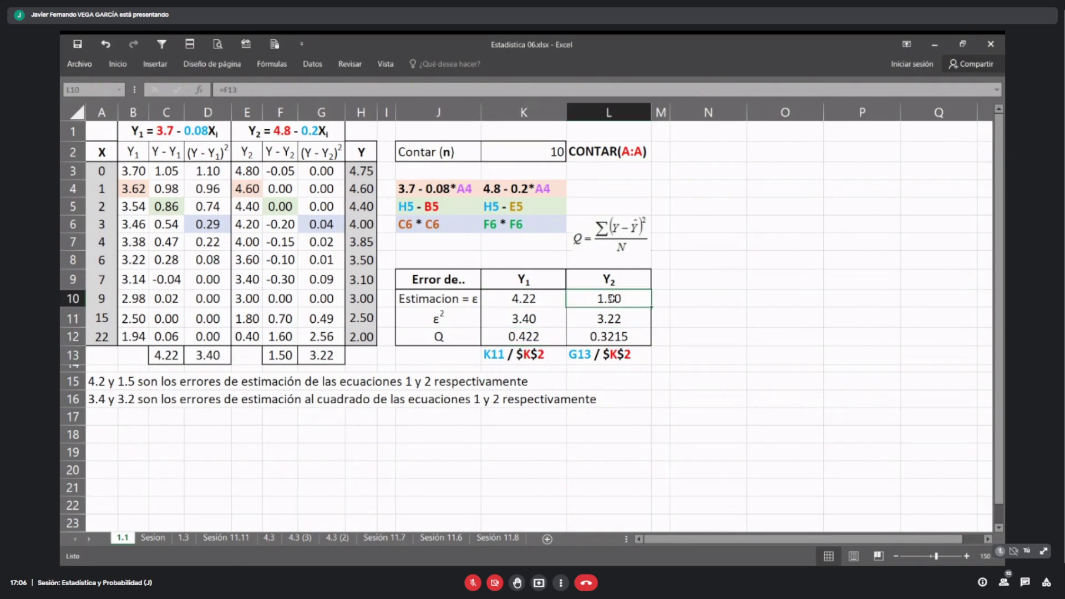
pyautogui.click(286, 355)
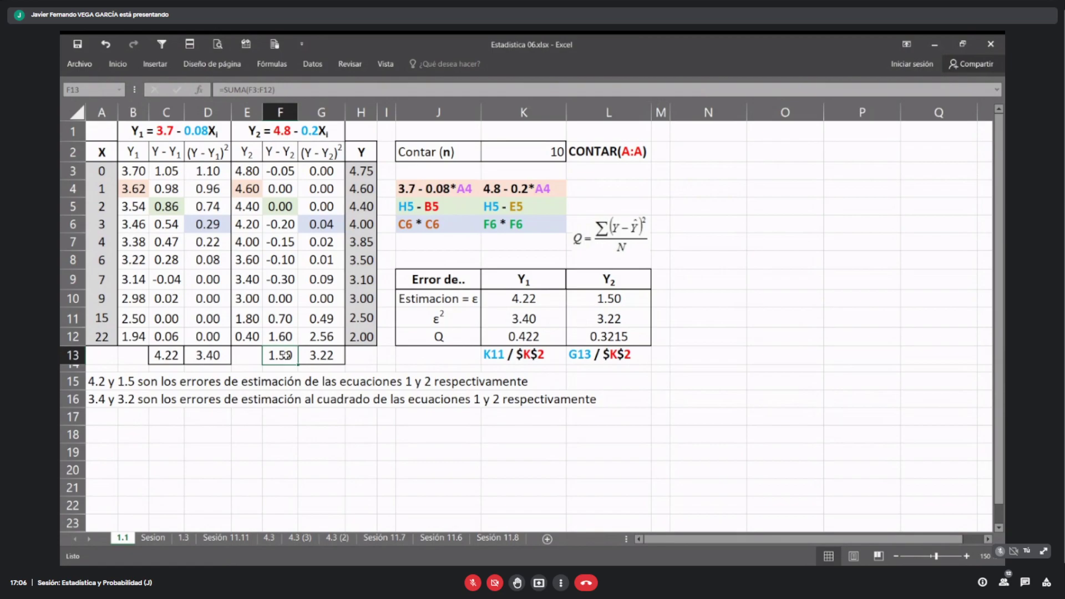
pyautogui.moveTo(316, 88); pyautogui.dragTo(227, 89)
pyautogui.press('Return')
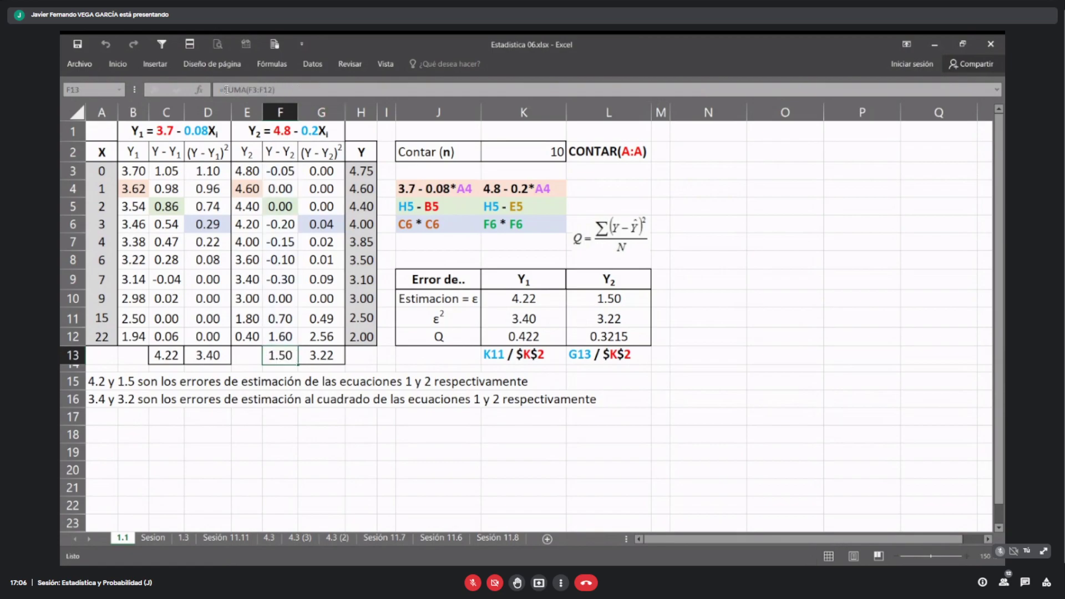
pyautogui.click(577, 294)
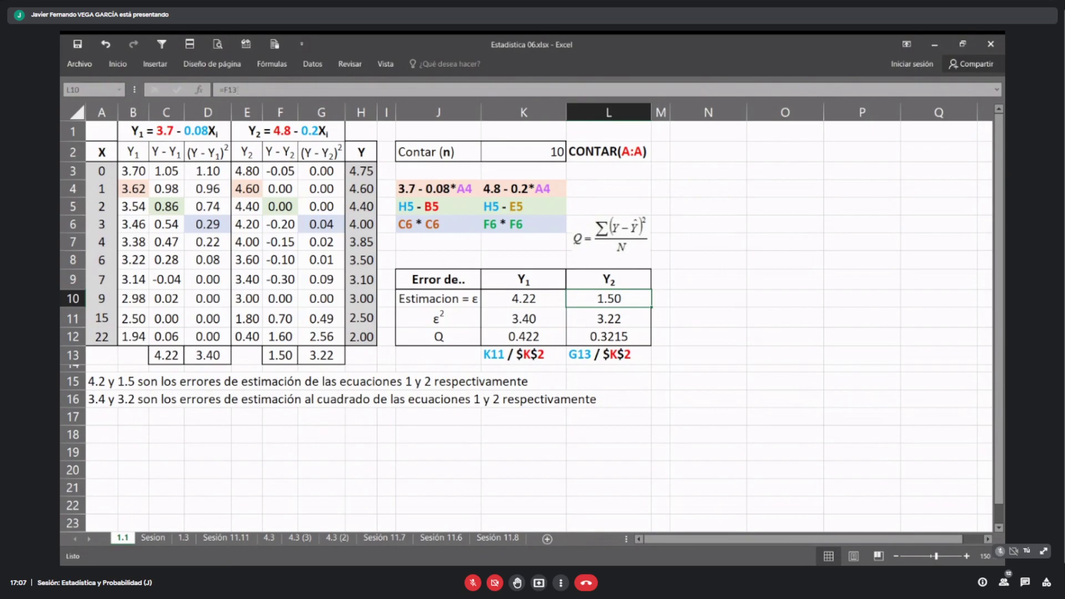
pyautogui.moveTo(238, 89); pyautogui.dragTo(219, 88)
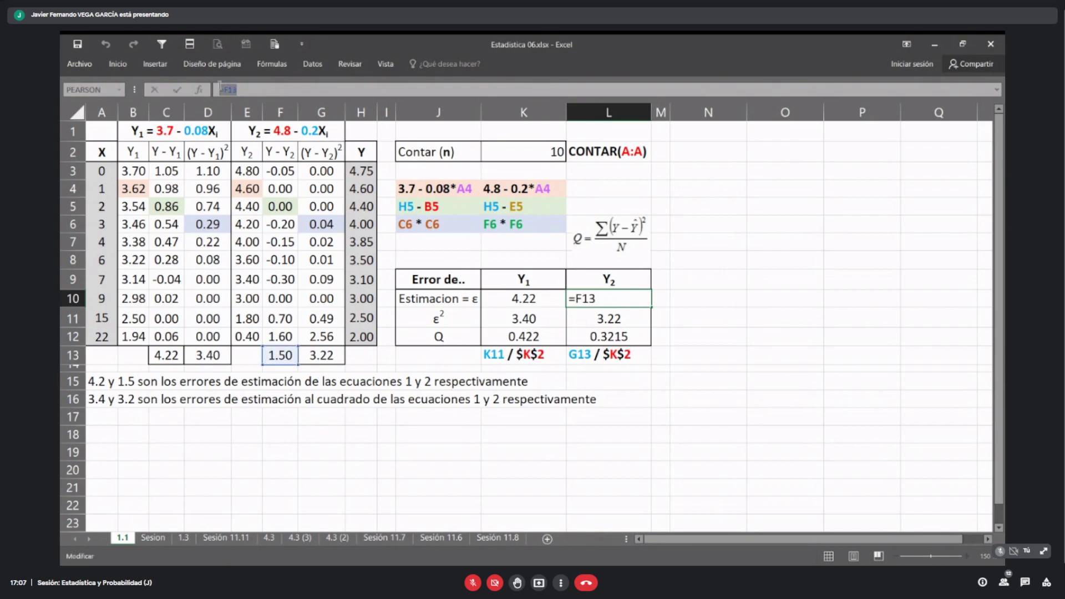
pyautogui.write('=SUMA(F3:F12)')
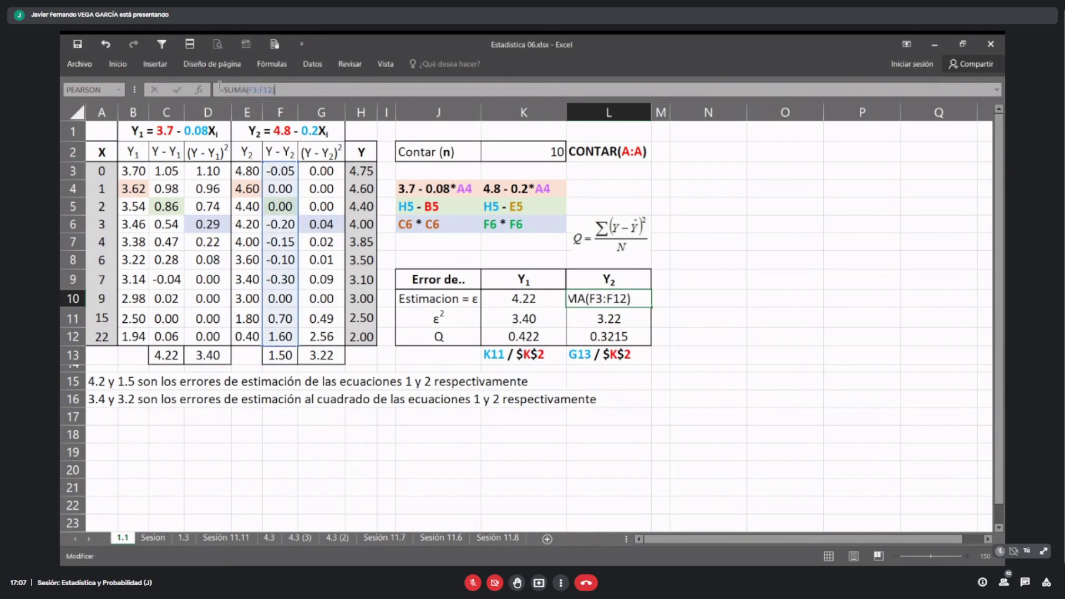
pyautogui.press('Return')
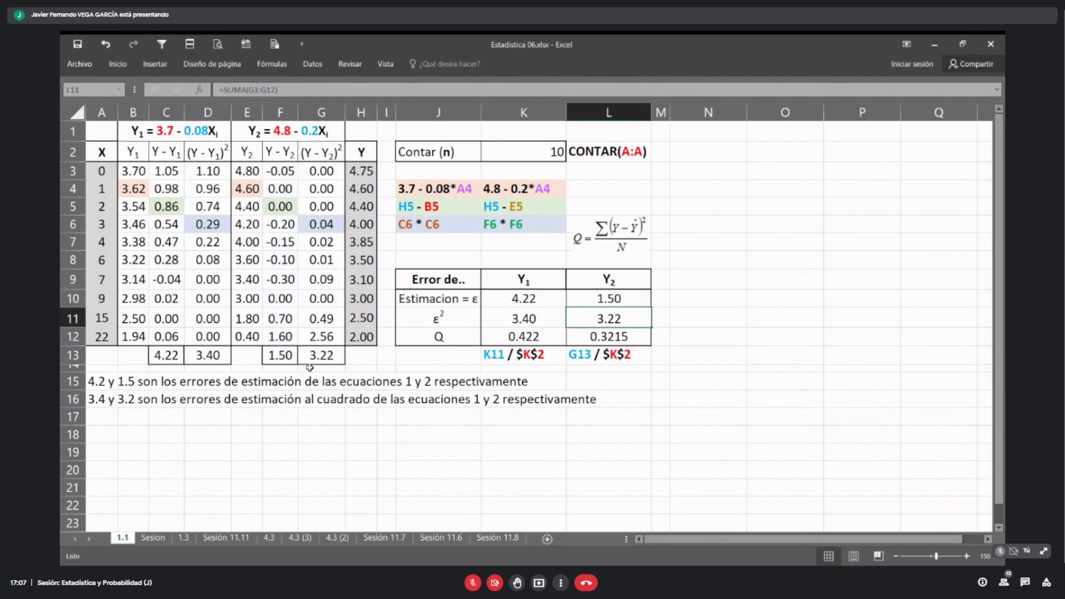
# Step: Clear the Y2 totals and their borders in F13:G13, using the blank cell H13 as the source
pyautogui.click(356, 358)
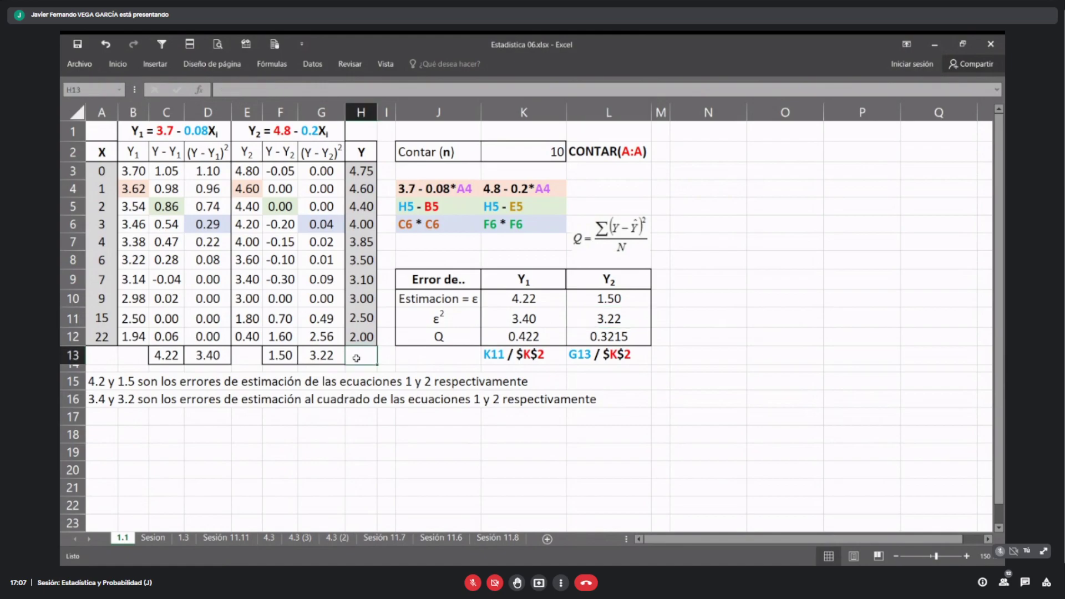
pyautogui.hotkey('ctrl', 'c')
pyautogui.press('Left')
pyautogui.hotkey('shift', 'Left')
pyautogui.press('Delete')
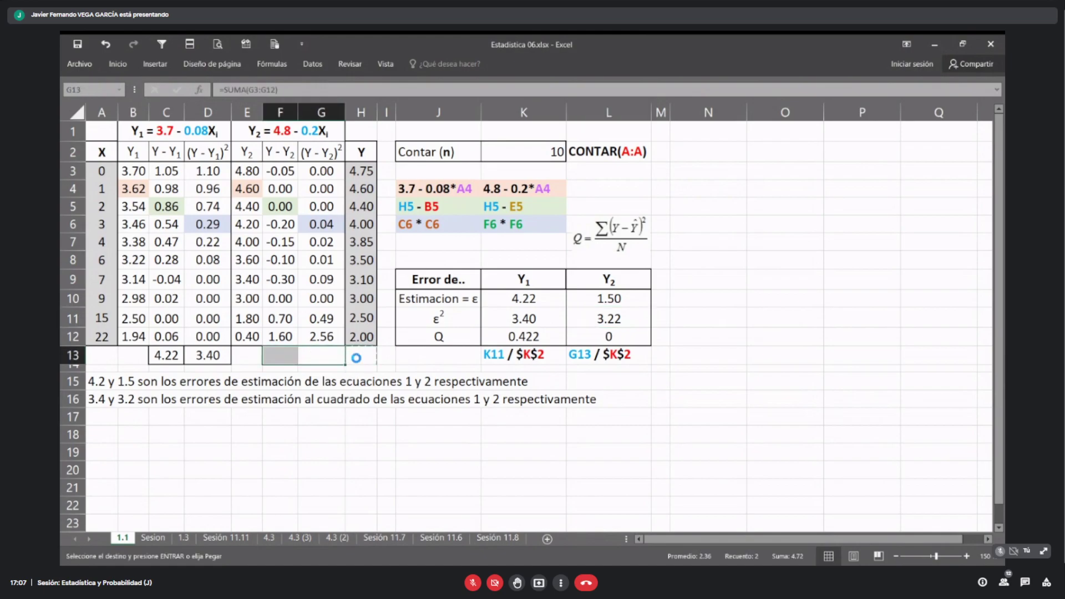
pyautogui.press('Left')
pyautogui.press('Right')
pyautogui.press('Right')
pyautogui.press('Right')
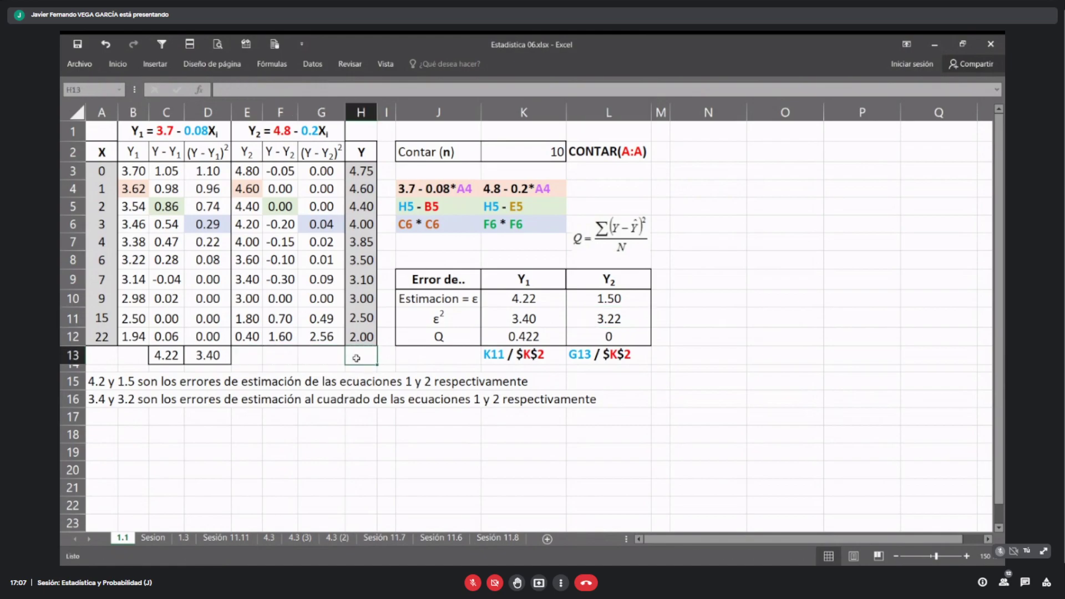
# Step: Change the Q formula for Y2 in L12 to =L11/$K$2 so it refers to the squared error cell
pyautogui.click(617, 339)
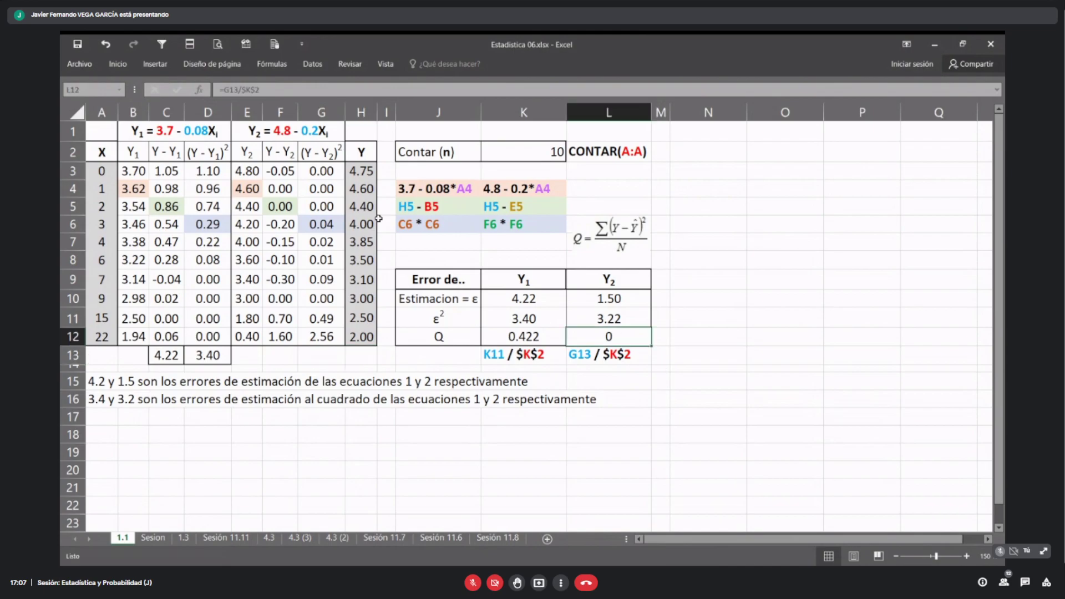
pyautogui.press('F2')
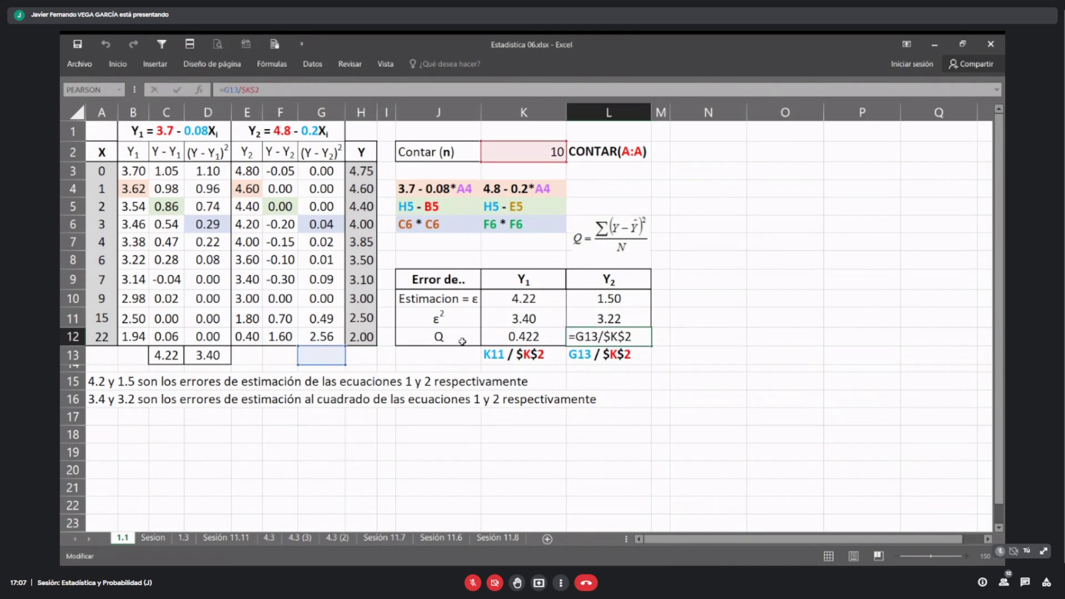
pyautogui.moveTo(321, 347); pyautogui.dragTo(592, 314)
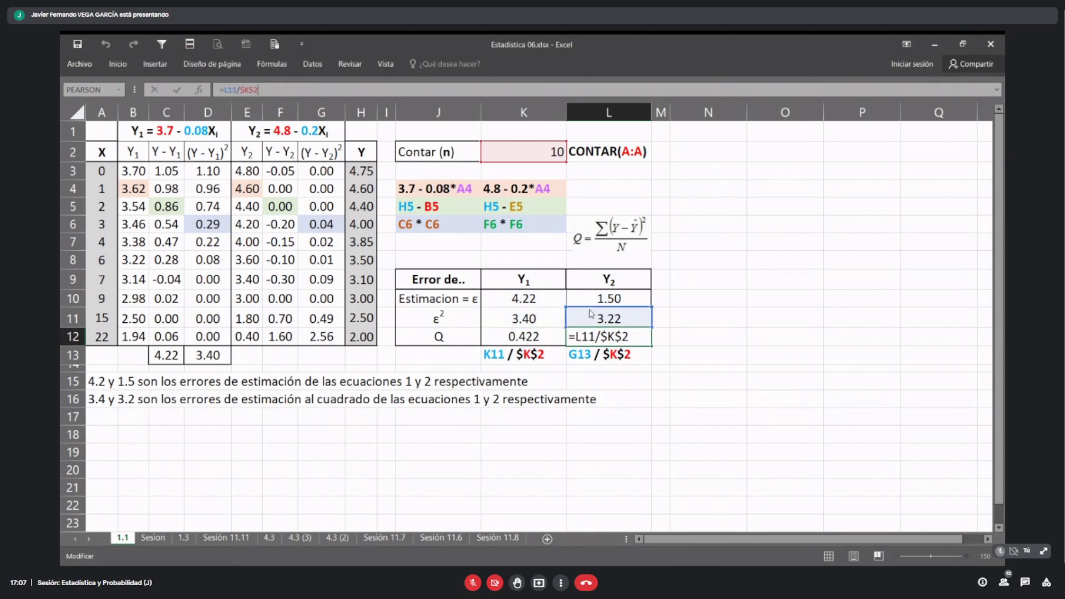
pyautogui.press('Return')
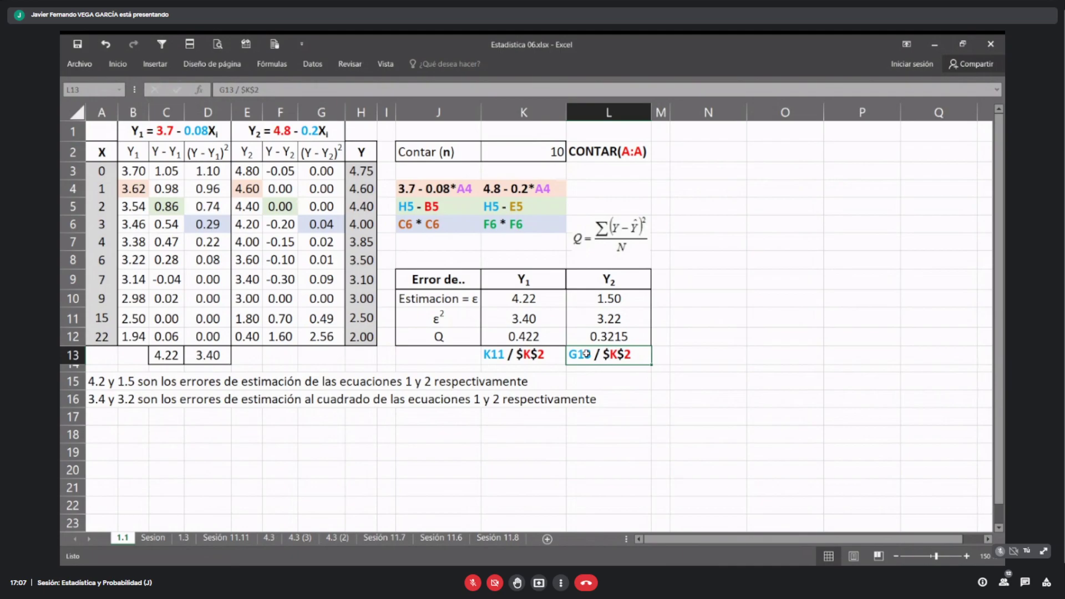
# Step: Update the formula note under the Y1 Q value in K13 to C13 / $K$2
pyautogui.click(551, 336)
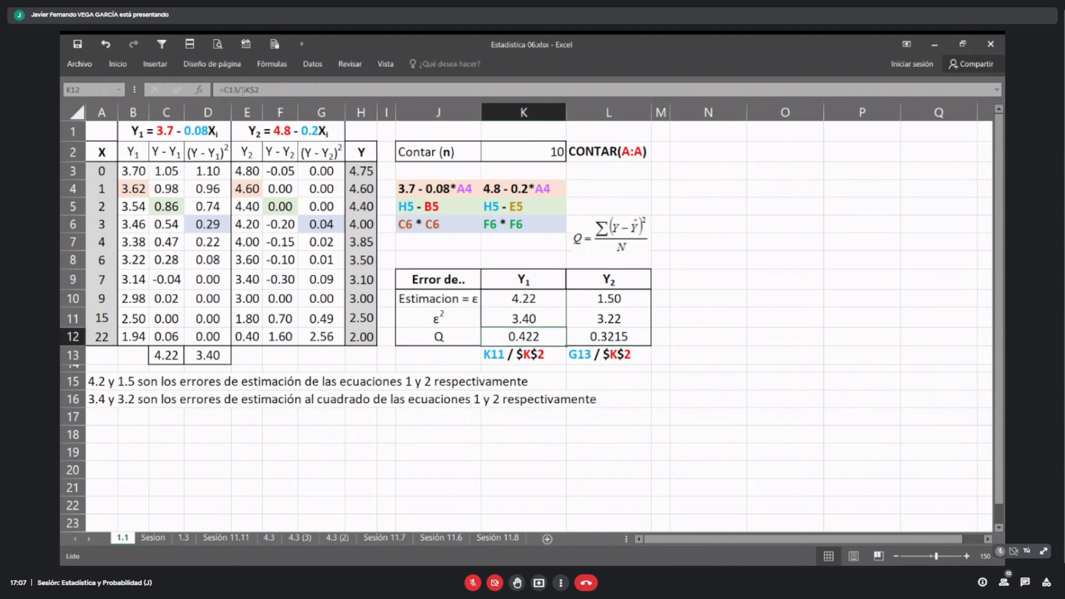
pyautogui.click(484, 355)
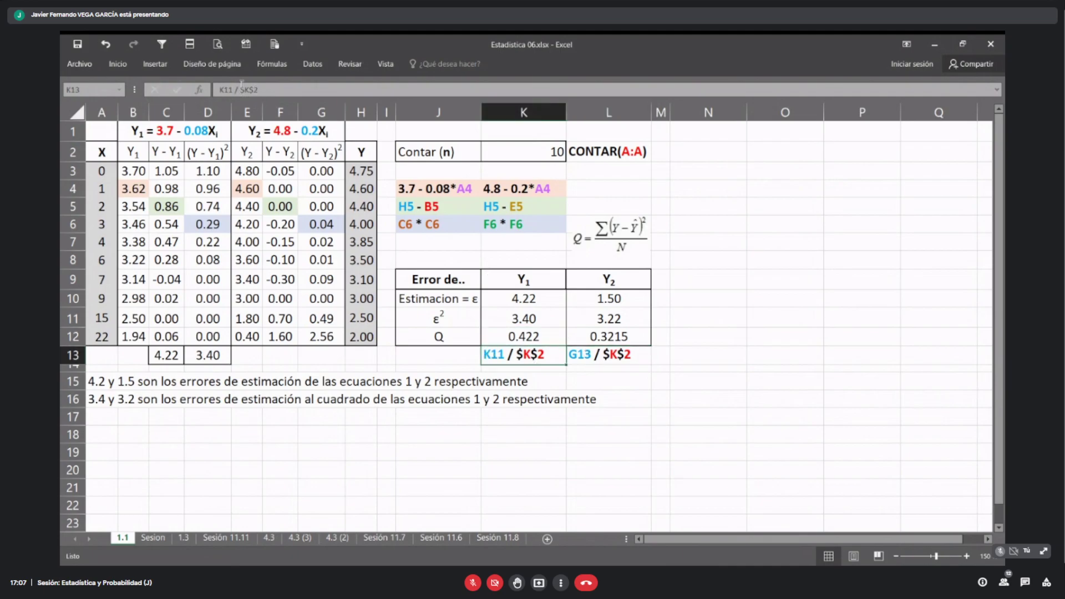
pyautogui.moveTo(233, 89); pyautogui.dragTo(210, 93)
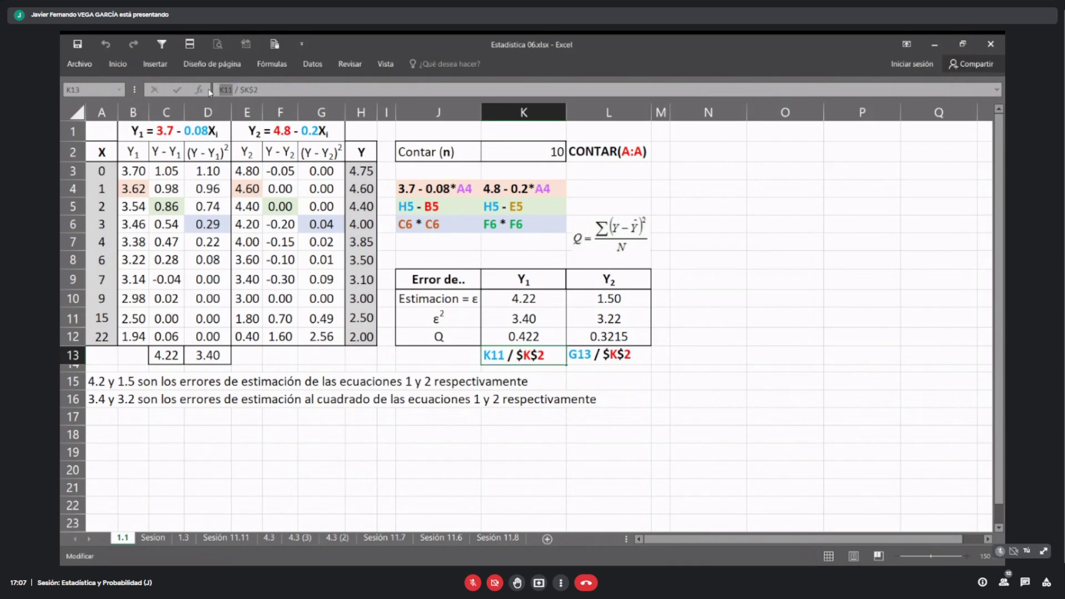
pyautogui.write('C13')
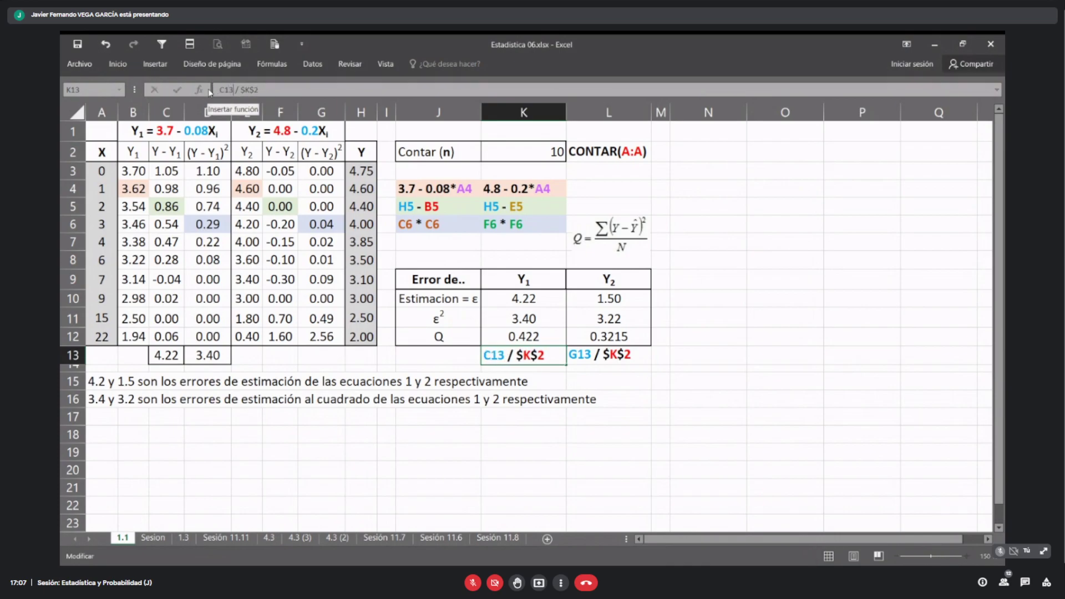
pyautogui.press('Return')
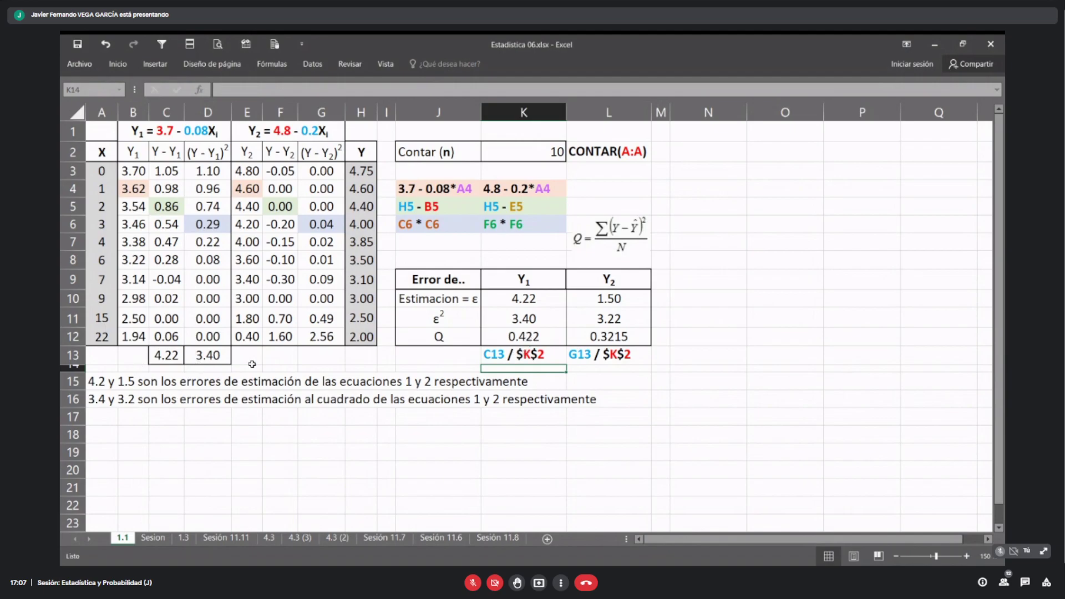
# Step: Check which cells the Y1 estimation error, squared error and Q formulas in K10, K11 and K12 refer to
pyautogui.click(507, 298)
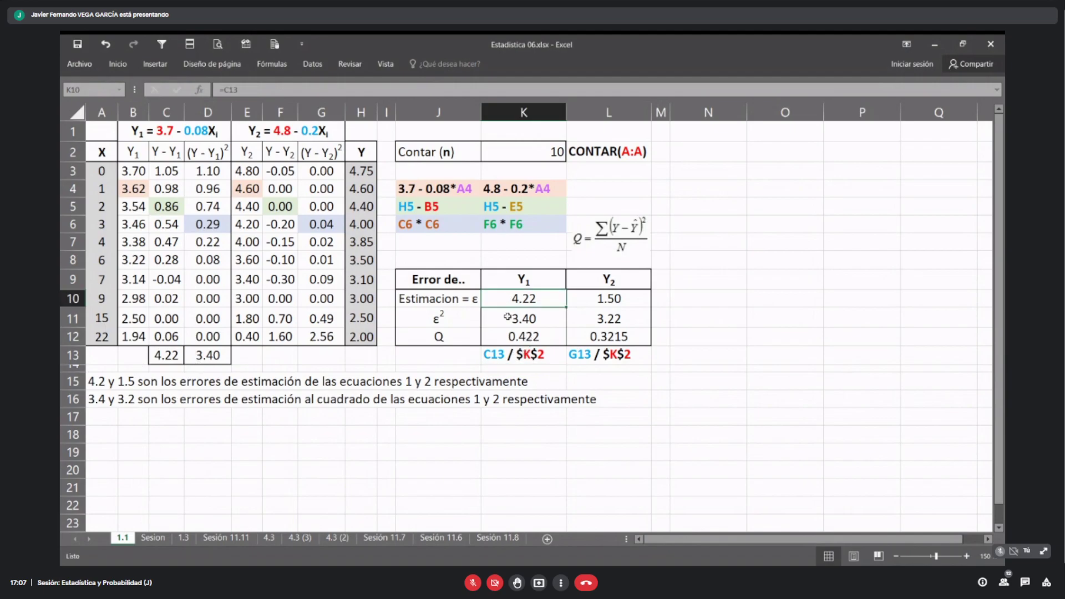
pyautogui.click(525, 319)
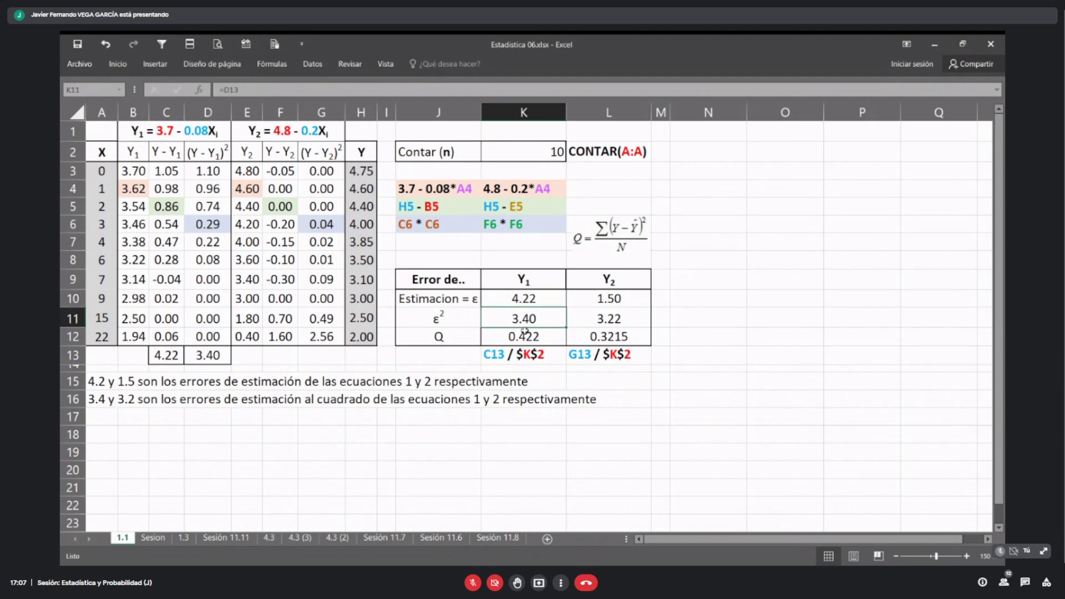
pyautogui.doubleClick(525, 299)
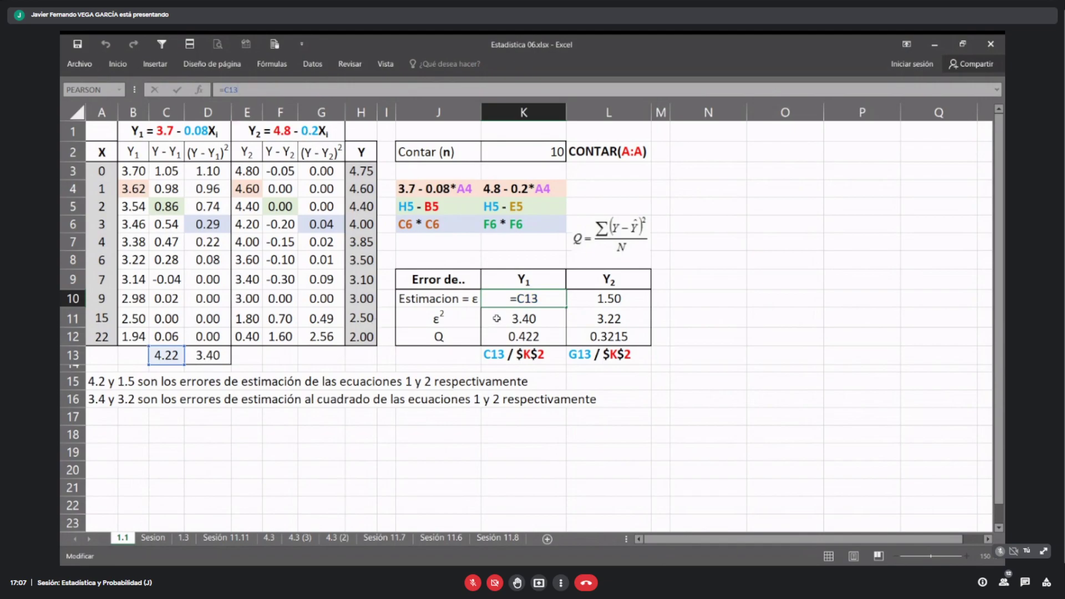
pyautogui.press('Return')
pyautogui.write('=')
pyautogui.click(219, 357)
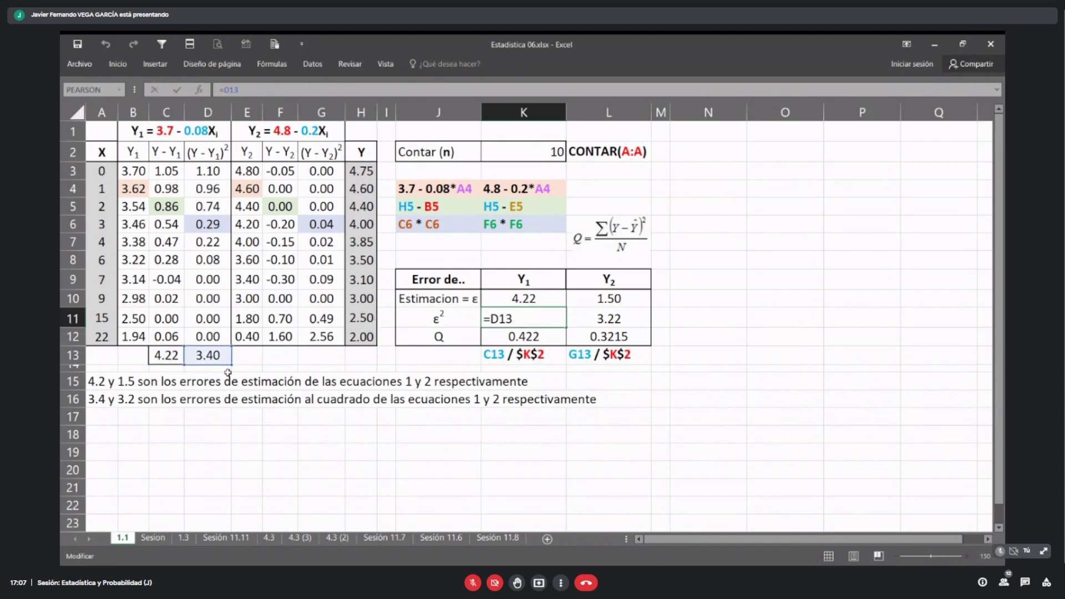
pyautogui.press('Return')
pyautogui.write('=C13/$K$2')
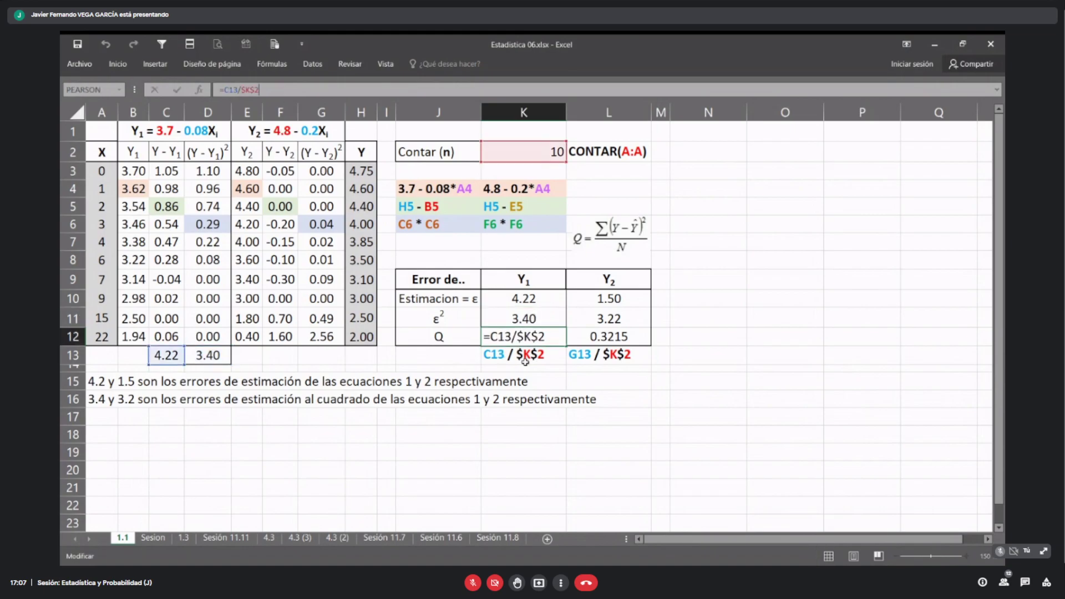
pyautogui.press('Return')
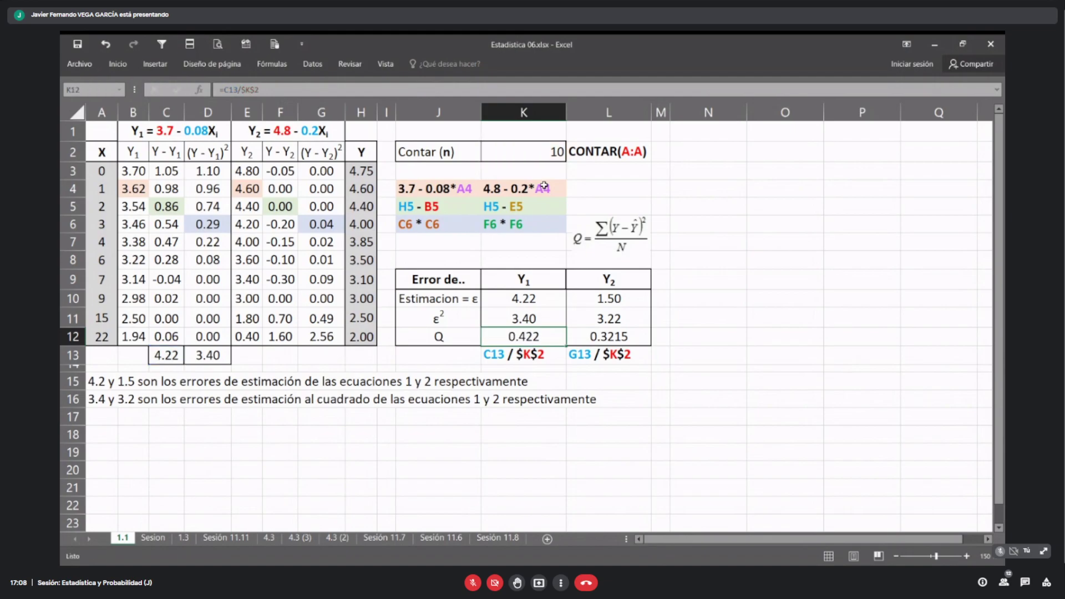
# Step: Edit the Y2 estimation error formula in L10 so it sums the whole column F instead of a fixed row range
pyautogui.click(636, 297)
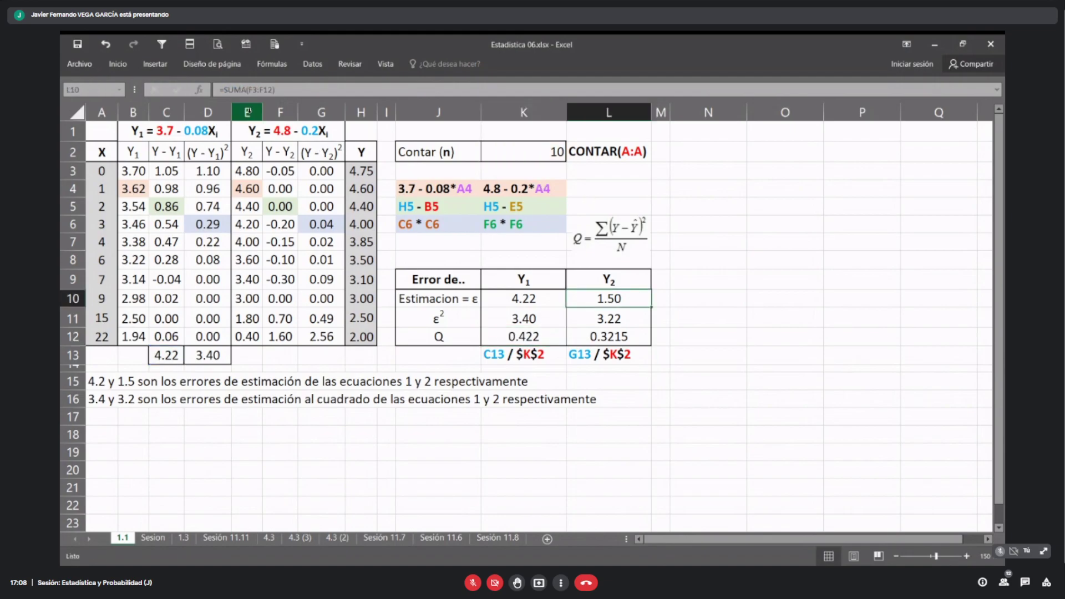
pyautogui.click(256, 90)
pyautogui.press('BackSpace')
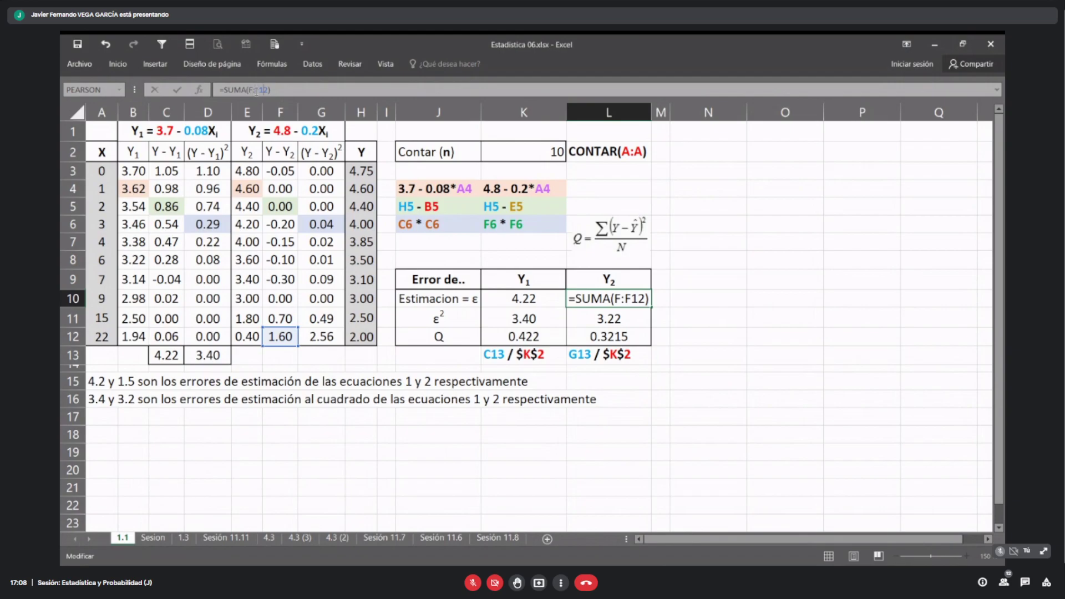
pyautogui.press('BackSpace')
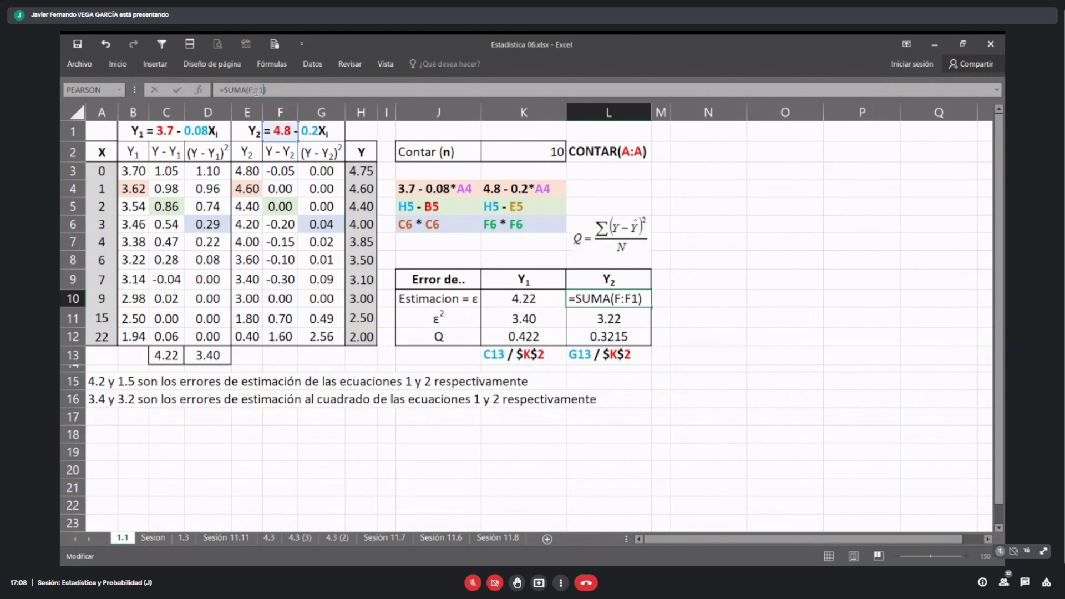
pyautogui.press('Return')
pyautogui.press('Up')
pyautogui.press('Return')
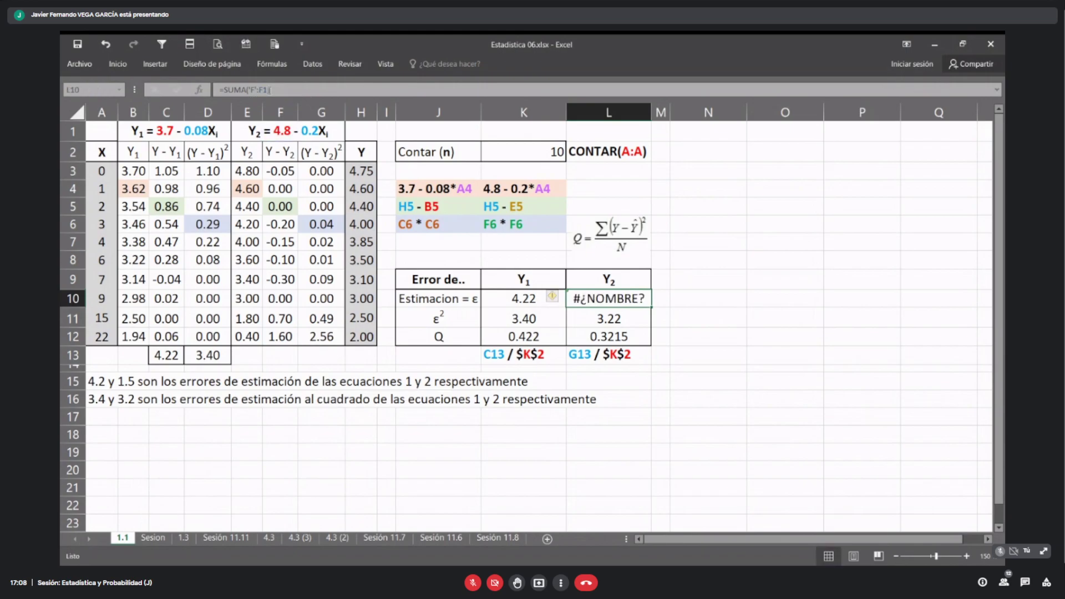
pyautogui.click(270, 90)
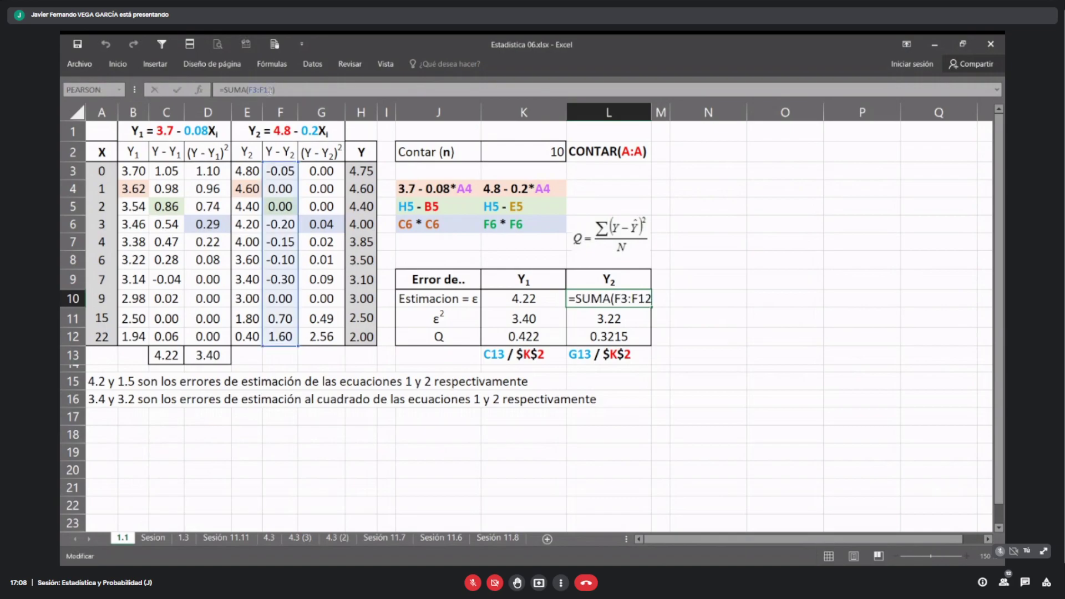
pyautogui.press('BackSpace')
pyautogui.press('BackSpace')
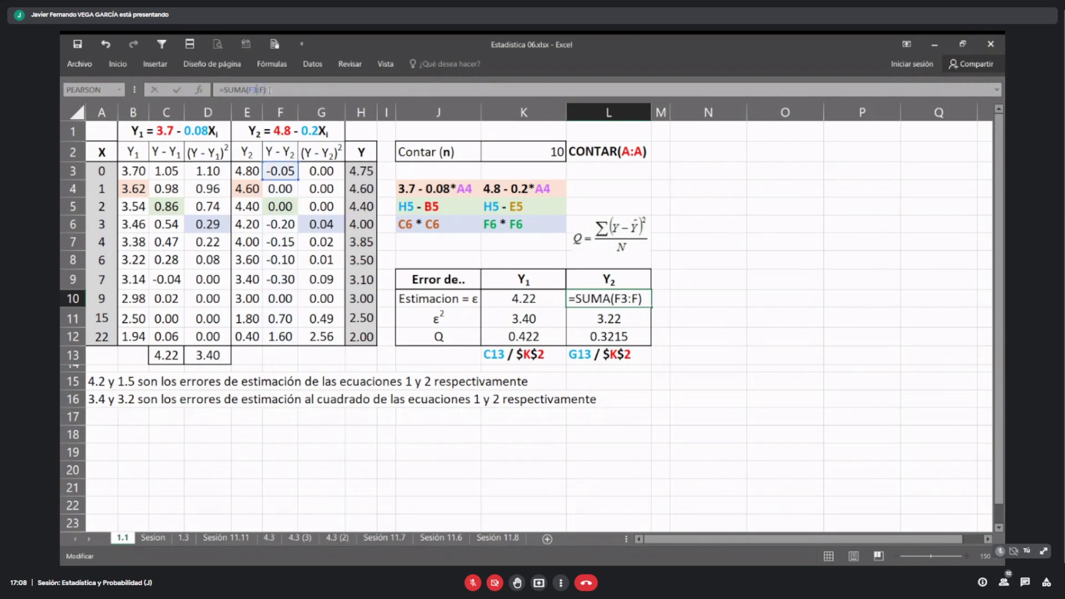
pyautogui.press('Return')
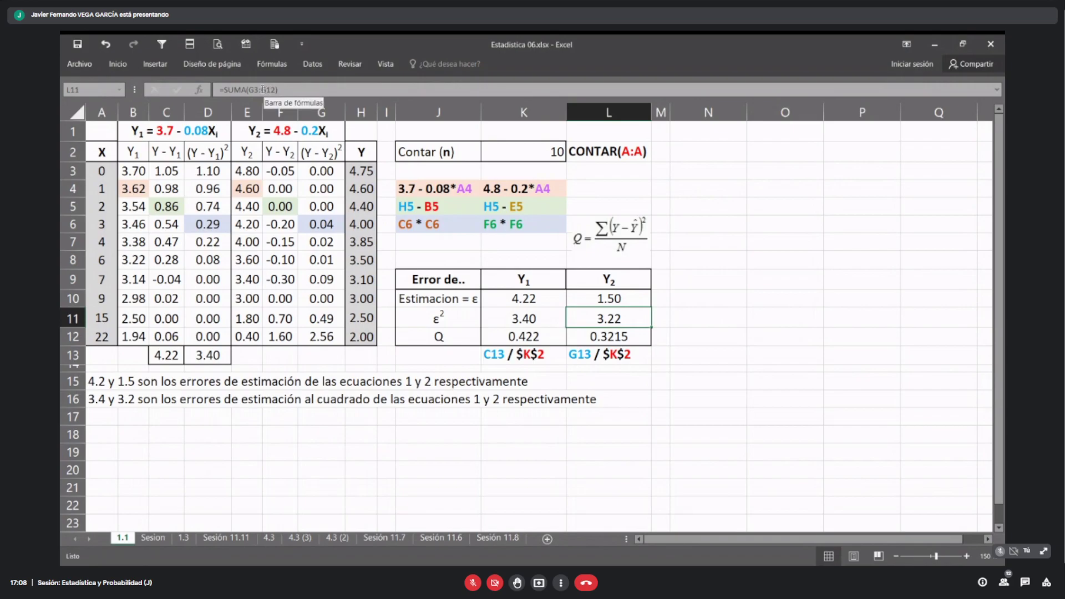
# Step: Edit the Y2 squared error formula in L11 so it sums the whole column G instead of a fixed row range
pyautogui.click(263, 89)
pyautogui.press('BackSpace')
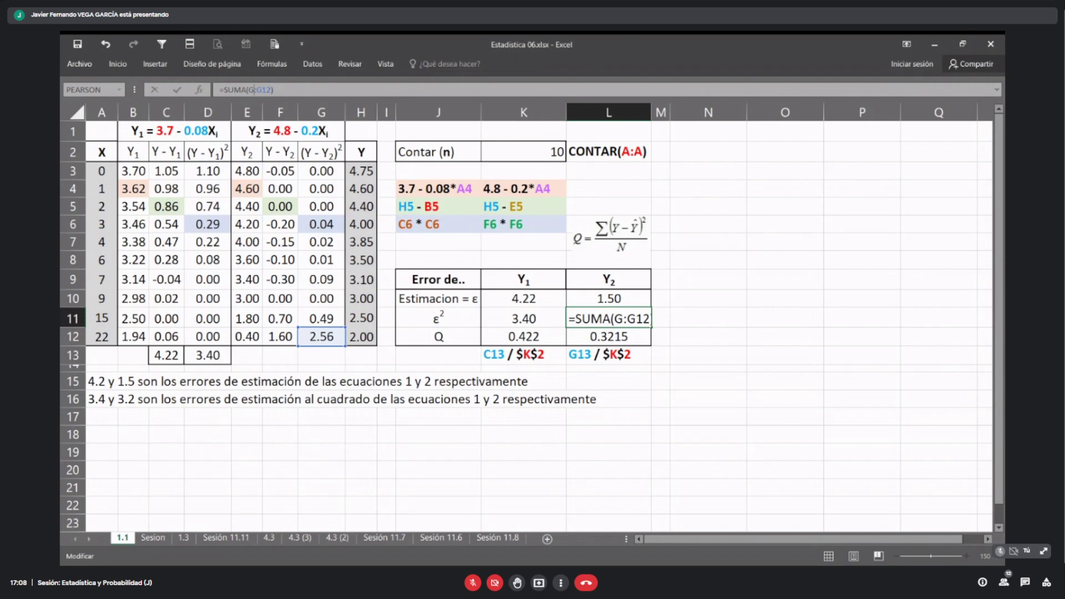
pyautogui.press('BackSpace')
pyautogui.press('BackSpace')
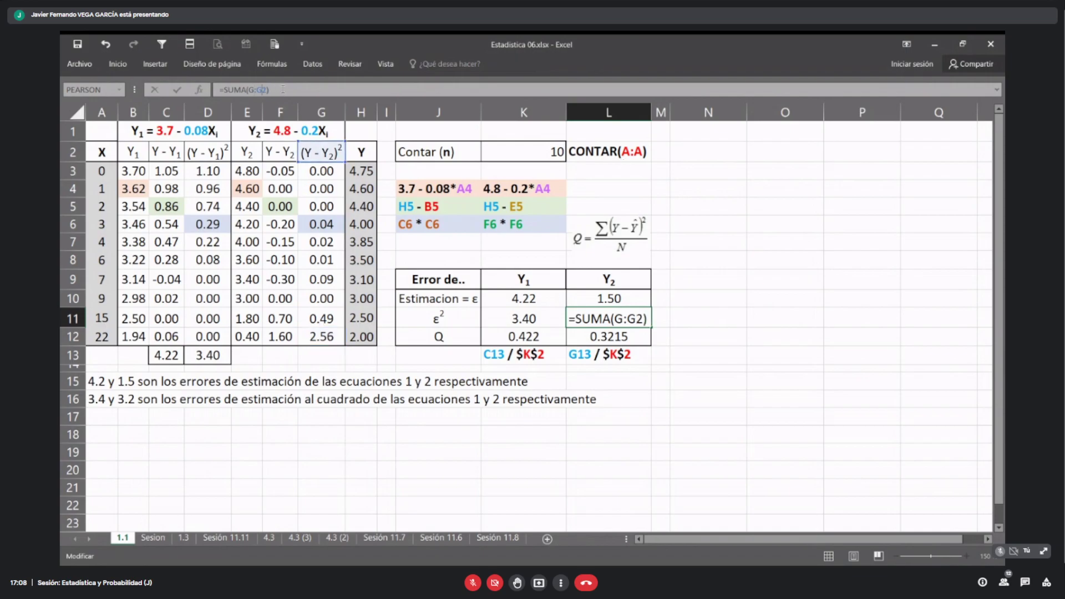
pyautogui.press('Return')
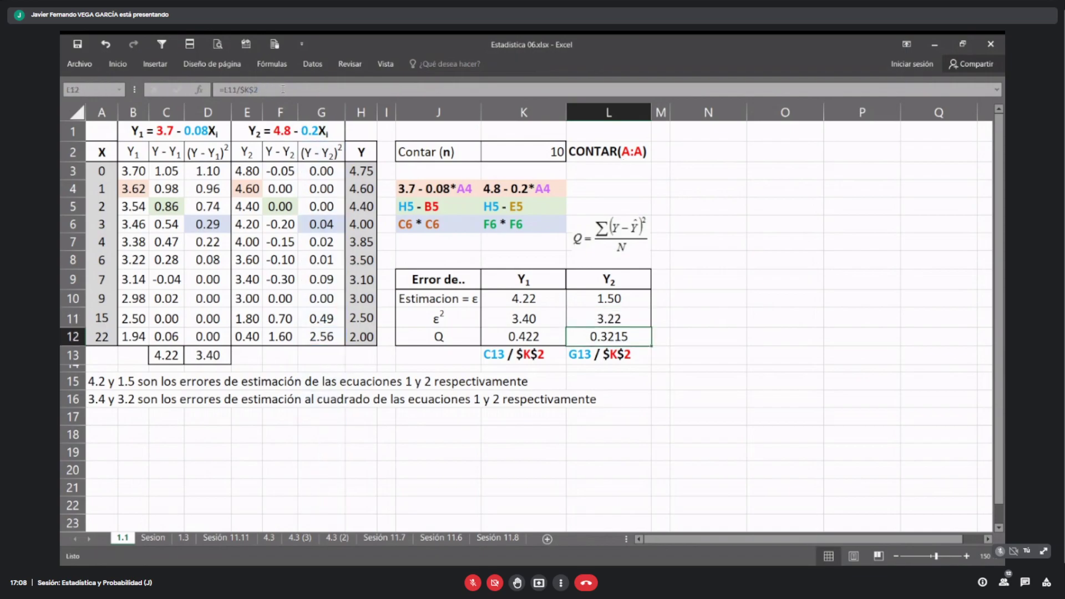
# Step: Check the Q formula for Y2 in L12 and update its note in L13 to L11 / $K$2
pyautogui.write('=L11/$K$2')
pyautogui.click(283, 89)
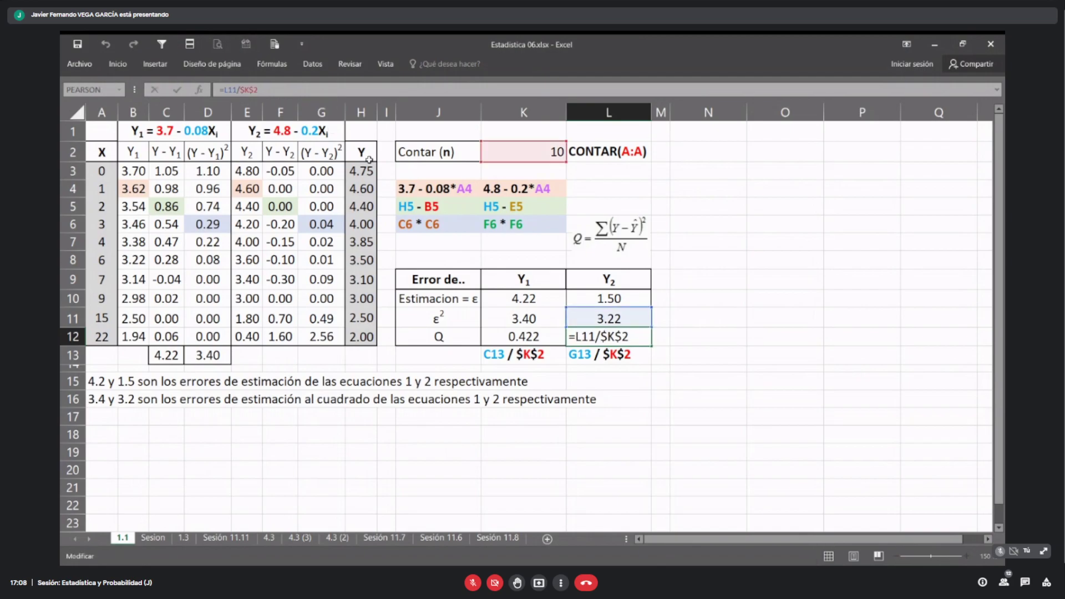
pyautogui.hotkey('ctrl', 'Return')
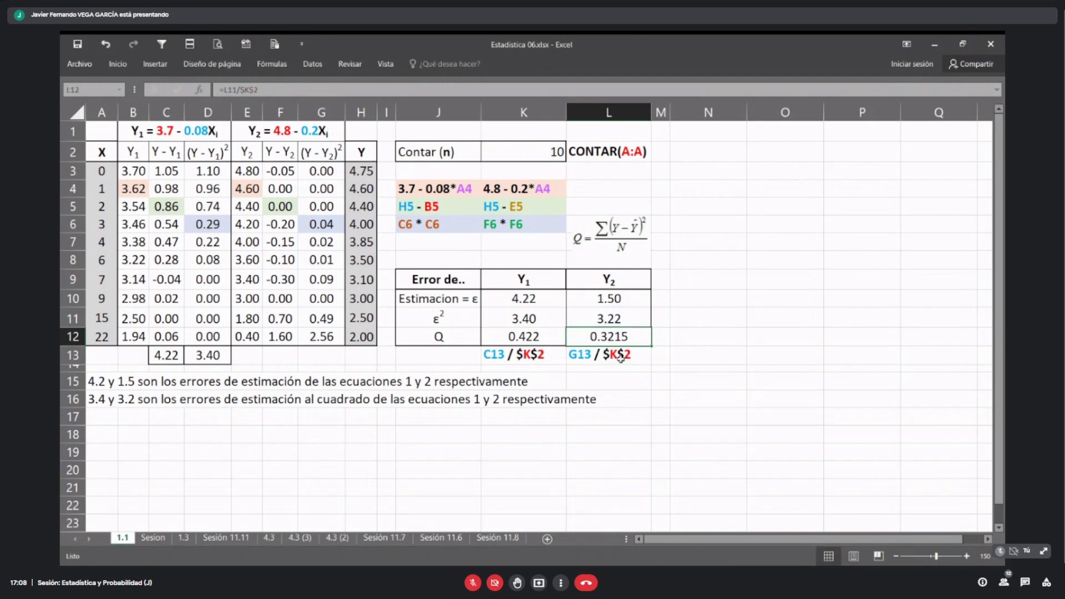
pyautogui.click(620, 356)
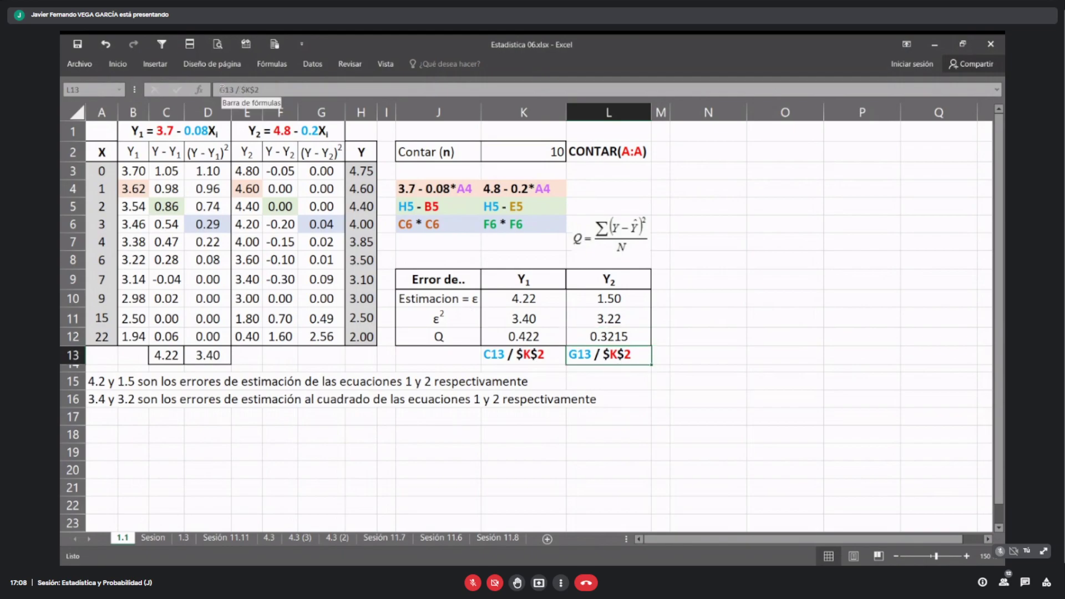
pyautogui.moveTo(222, 89); pyautogui.dragTo(234, 90)
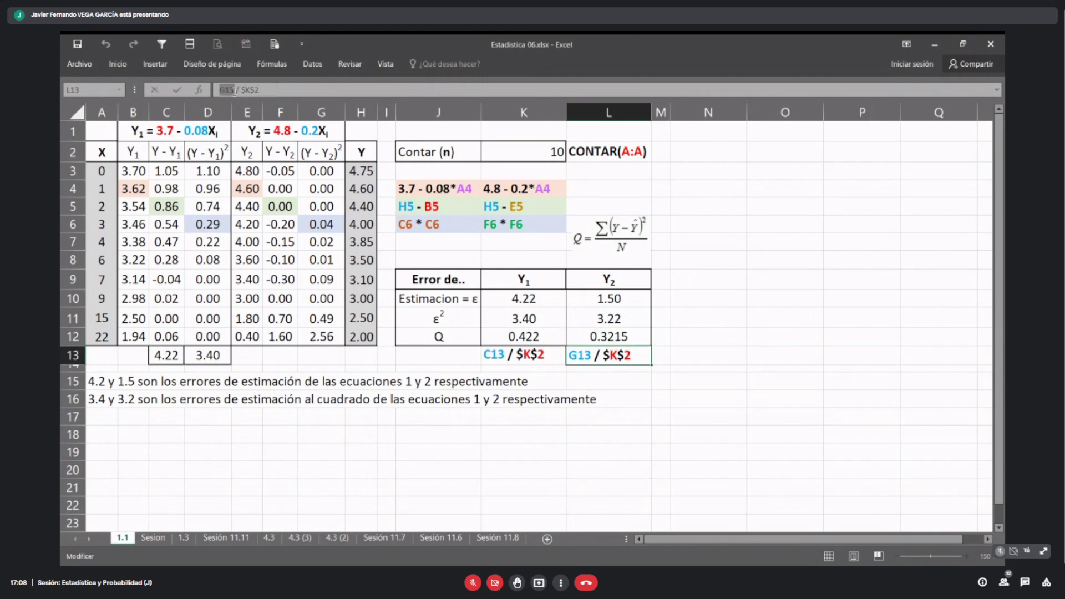
pyautogui.write('L11')
pyautogui.press('Return')
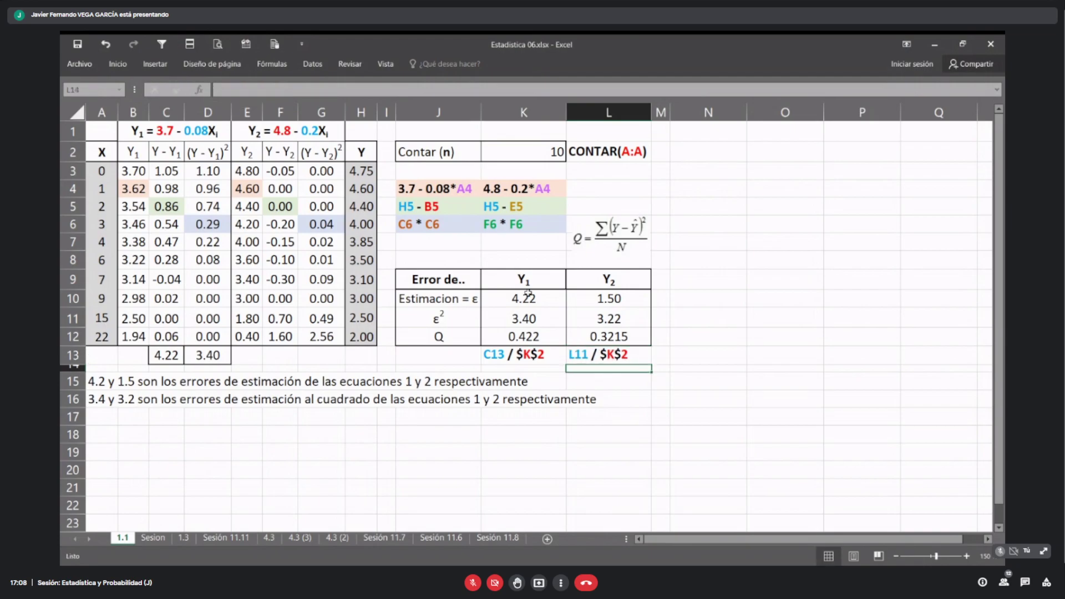
# Step: Move the Q formula notes for Y1 and Y2 from K13 and L13 to N12 and O12, beside the error table
pyautogui.click(591, 351)
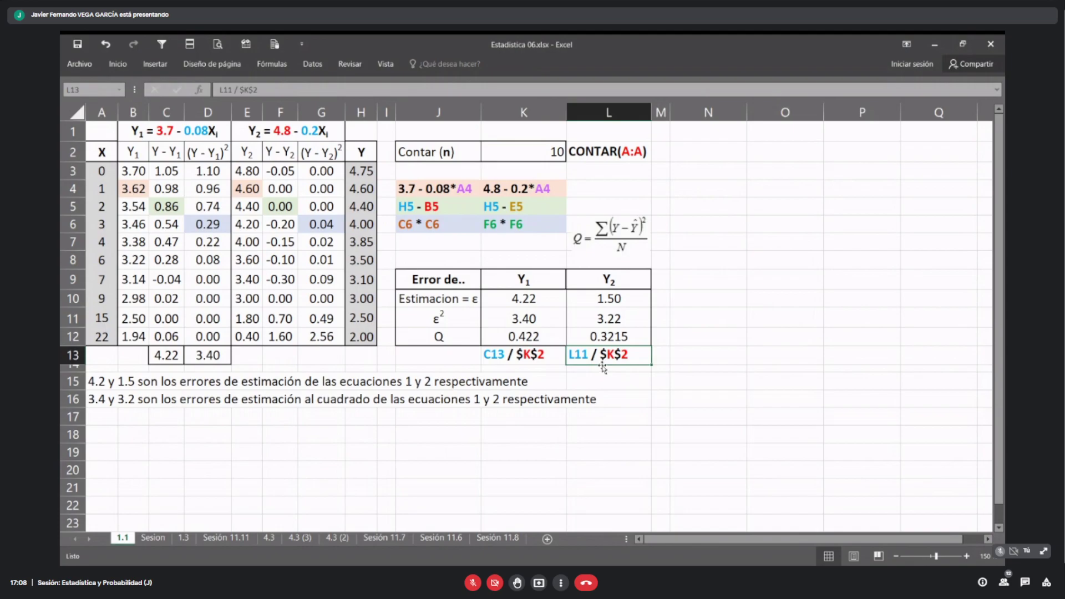
pyautogui.moveTo(603, 367); pyautogui.dragTo(768, 337)
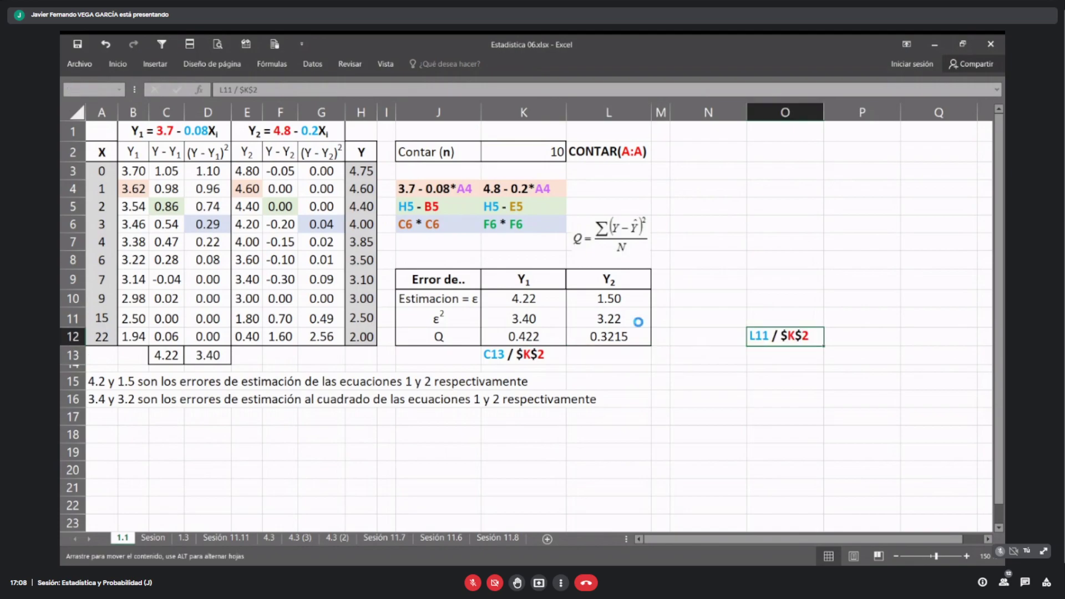
pyautogui.click(617, 300)
pyautogui.click(531, 355)
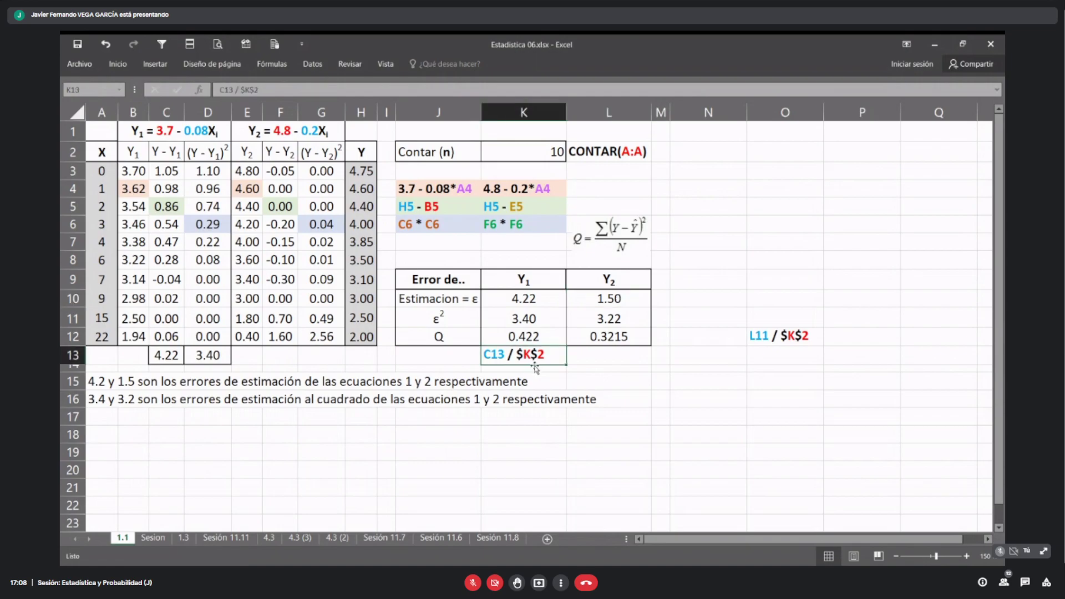
pyautogui.moveTo(535, 365); pyautogui.dragTo(681, 345)
pyautogui.click(536, 321)
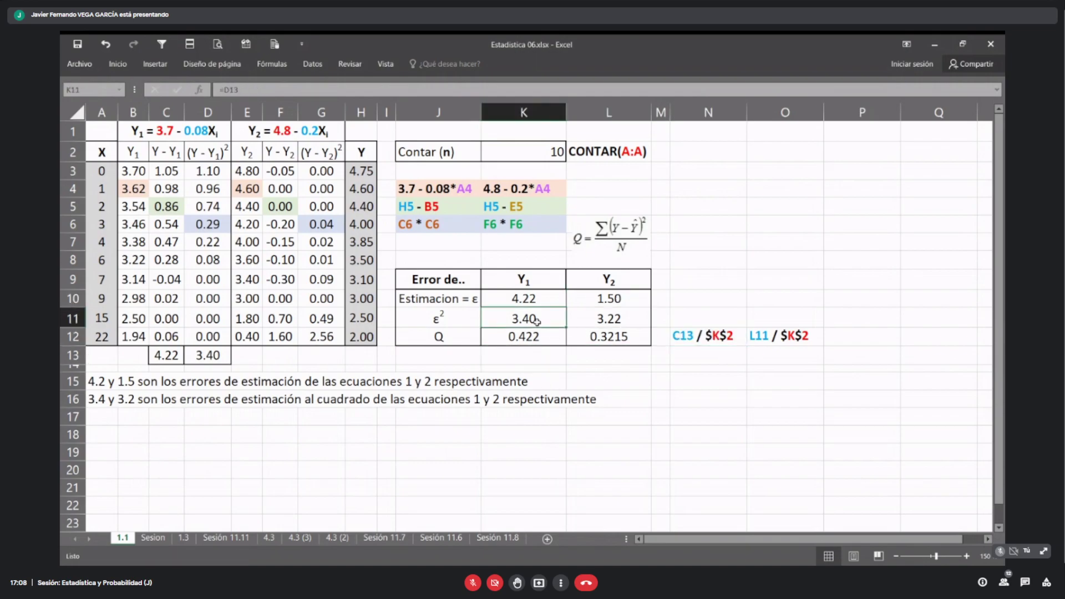
pyautogui.click(711, 314)
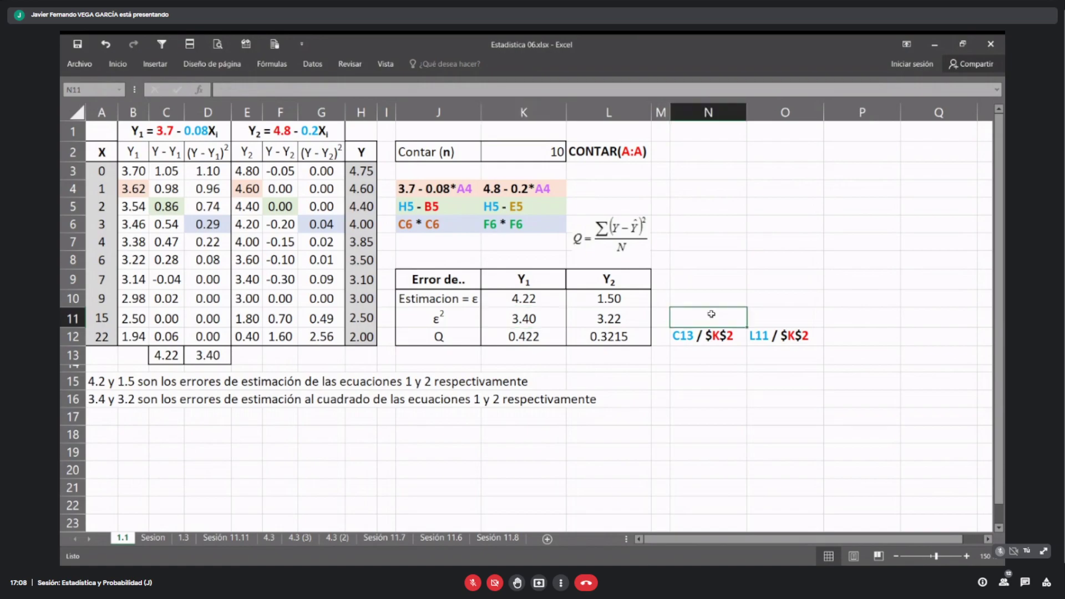
# Step: Note the Y1 squared error formula in N11 as the plain text D13, without an equals sign
pyautogui.write('=')
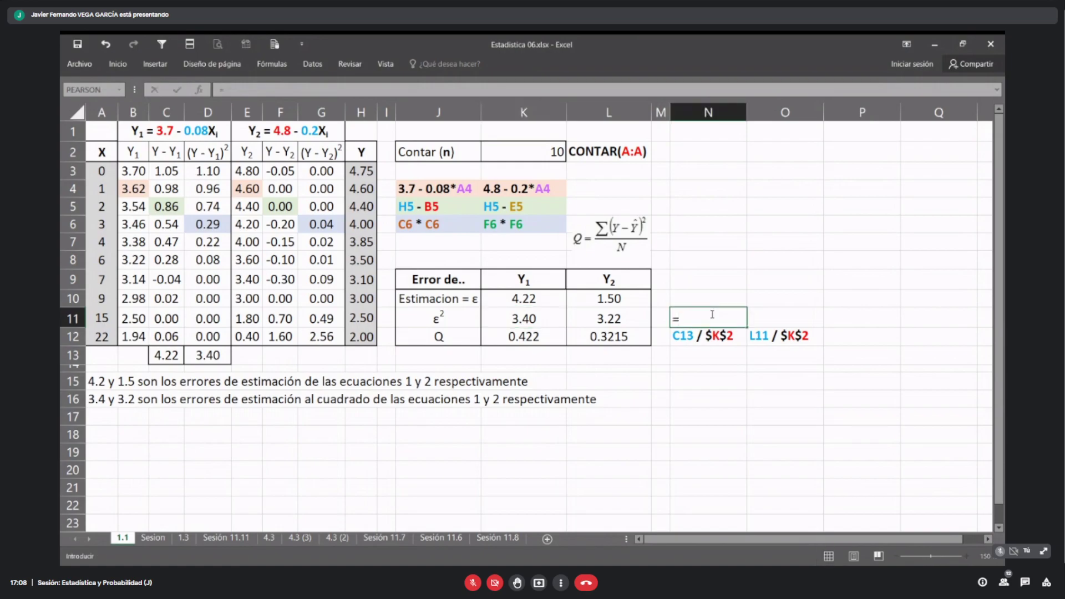
pyautogui.write('D13')
pyautogui.press('Return')
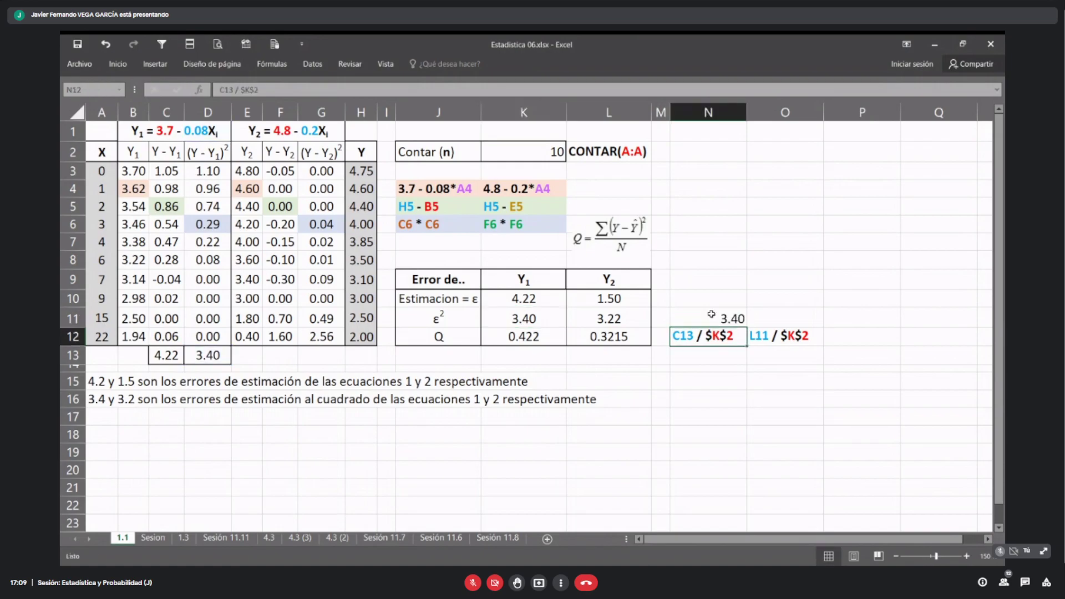
pyautogui.press('Up')
pyautogui.press('Up')
pyautogui.click(710, 313)
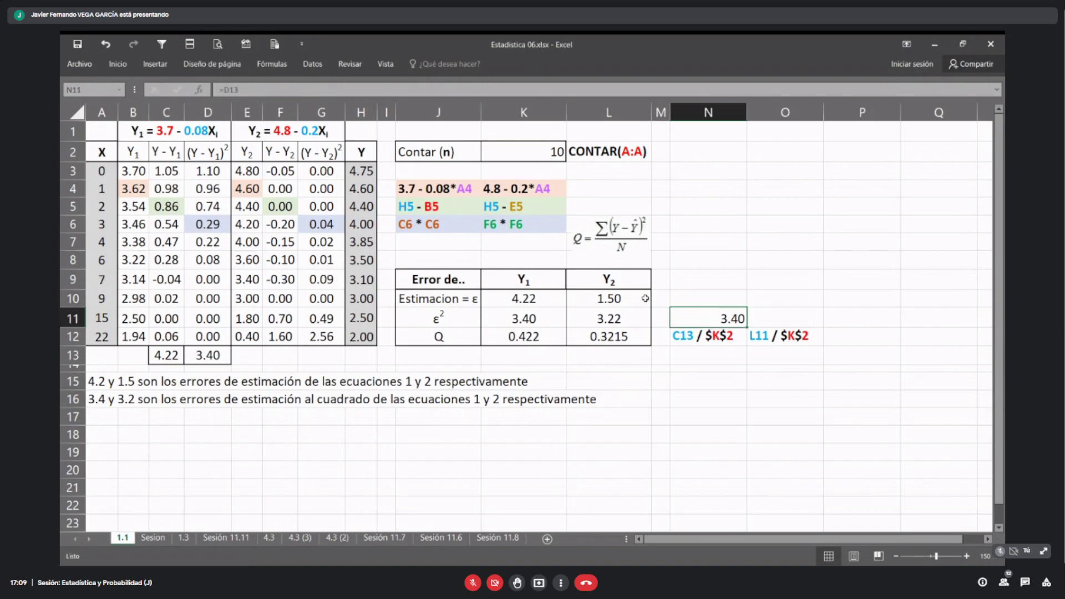
pyautogui.click(227, 90)
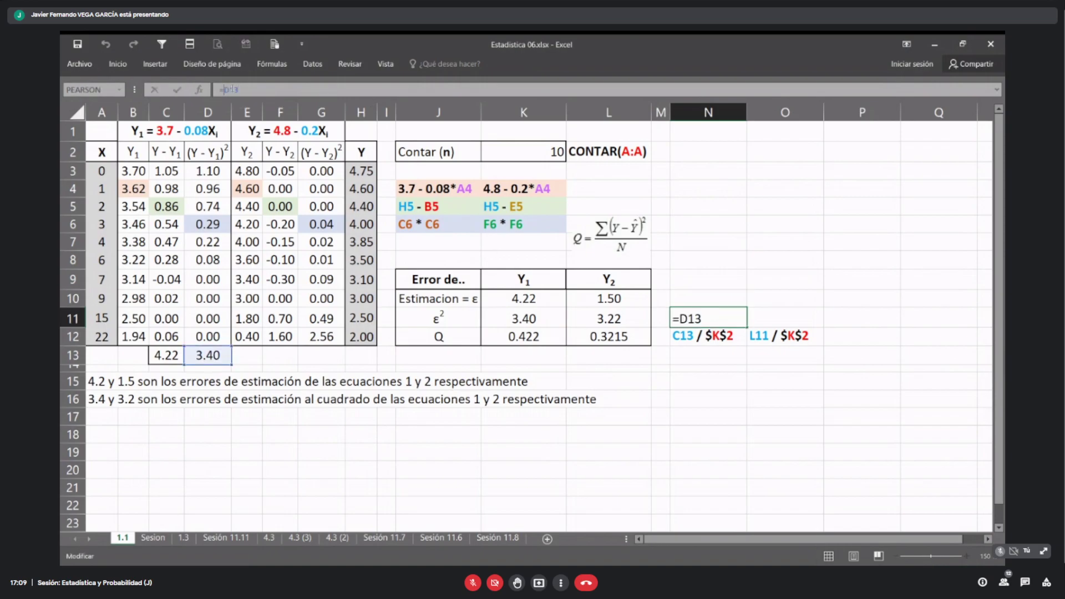
pyautogui.press('BackSpace')
pyautogui.press('Return')
pyautogui.press('Up')
# Step: Check the Y1 estimation error formula in K10 and note it in N10 as the plain text C13
pyautogui.press('Up')
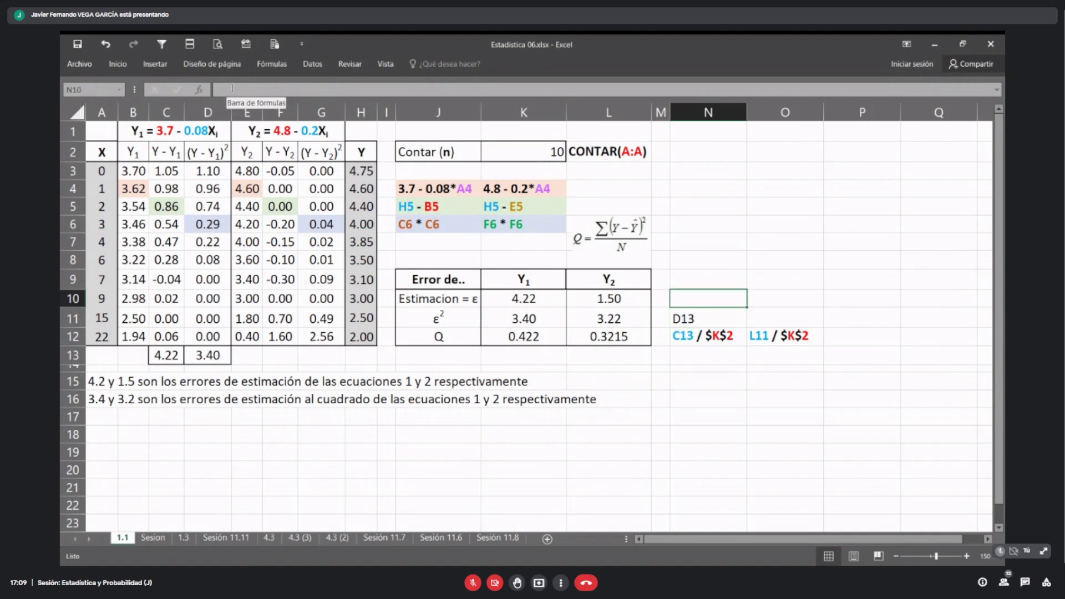
pyautogui.press('Left')
pyautogui.press('Left')
pyautogui.press('Left')
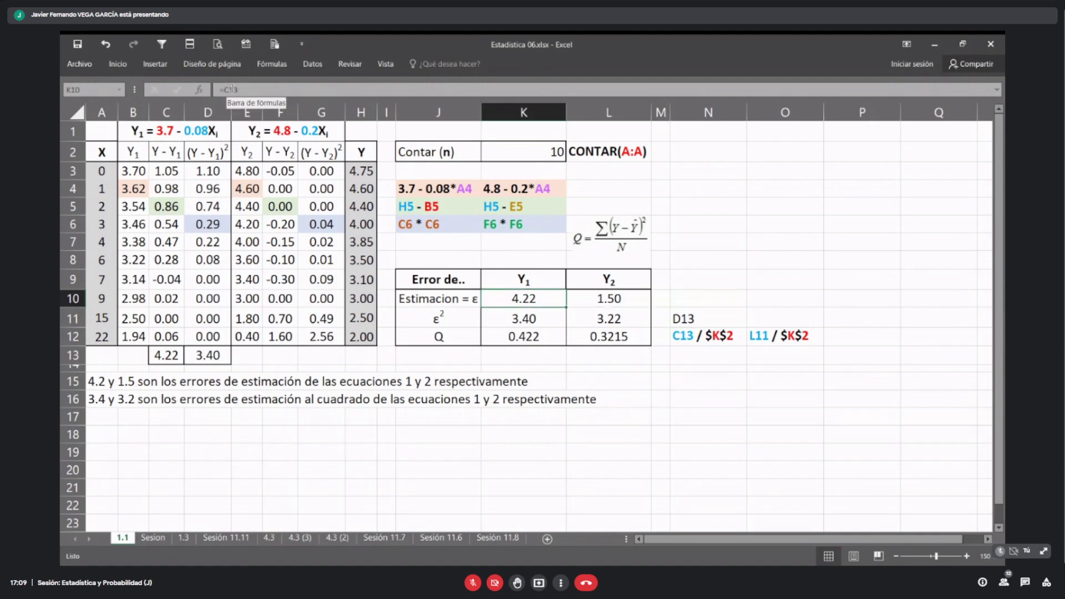
pyautogui.press('Right')
pyautogui.press('Right')
pyautogui.press('Right')
pyautogui.write('=C')
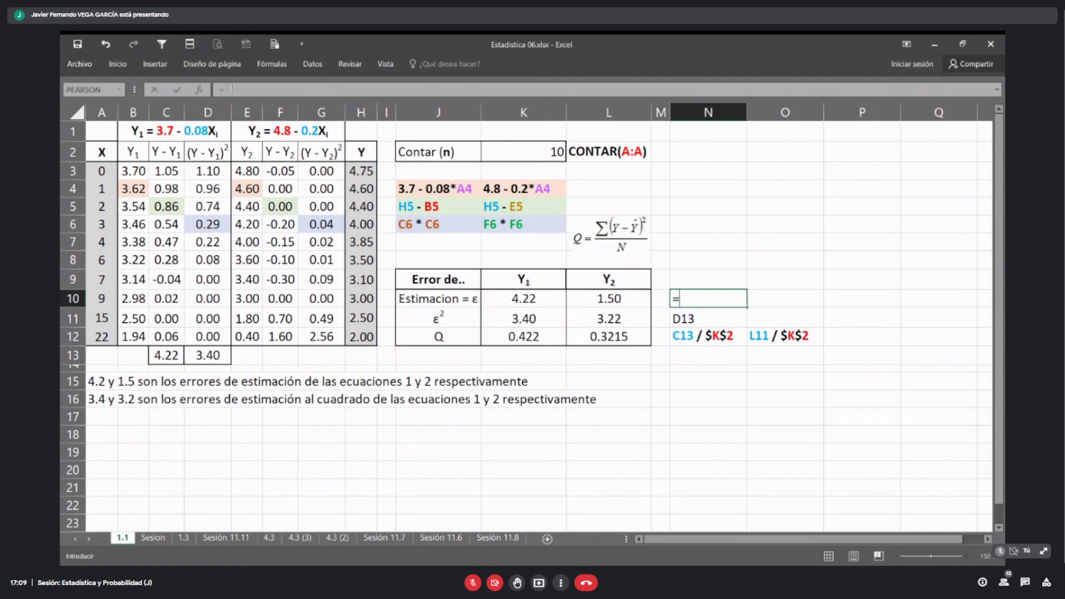
pyautogui.press('BackSpace')
pyautogui.press('BackSpace')
pyautogui.write('C13 / $K$2')
pyautogui.press('Return')
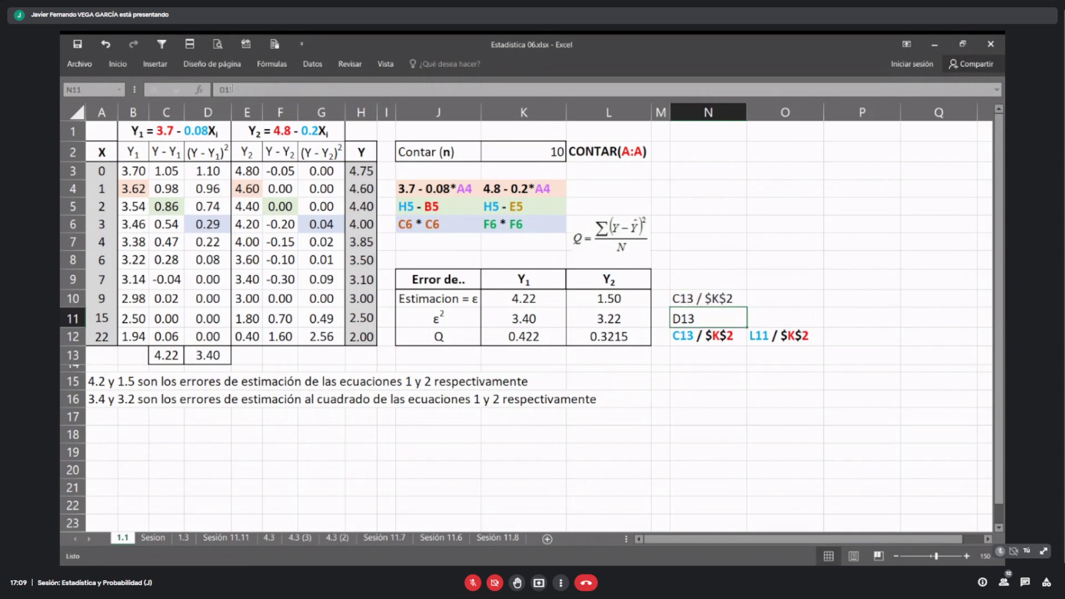
pyautogui.press('Up')
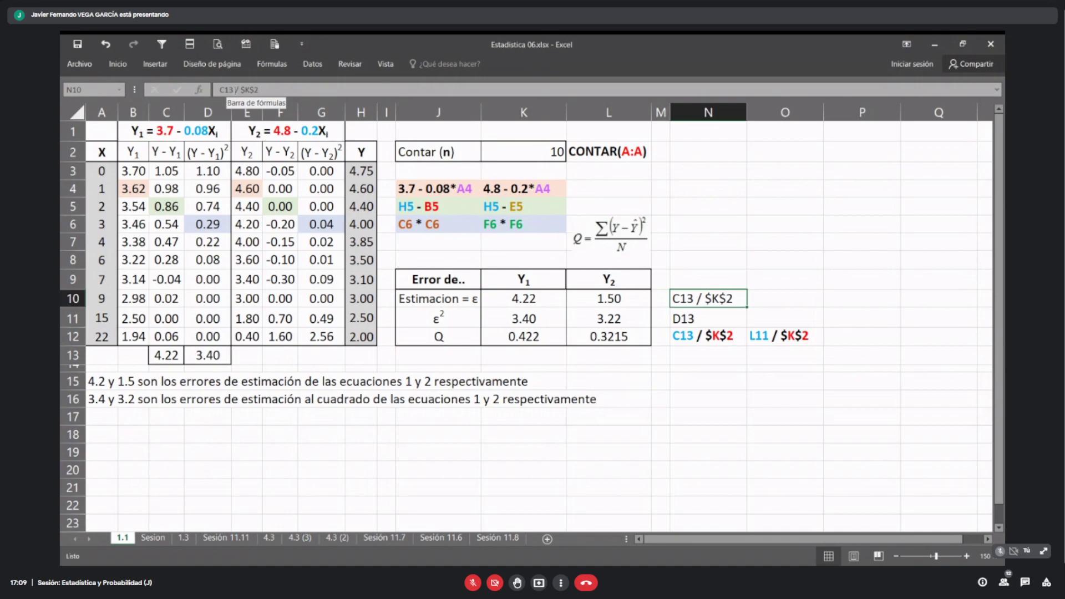
pyautogui.moveTo(231, 90); pyautogui.dragTo(258, 90)
pyautogui.press('Delete')
pyautogui.press('Return')
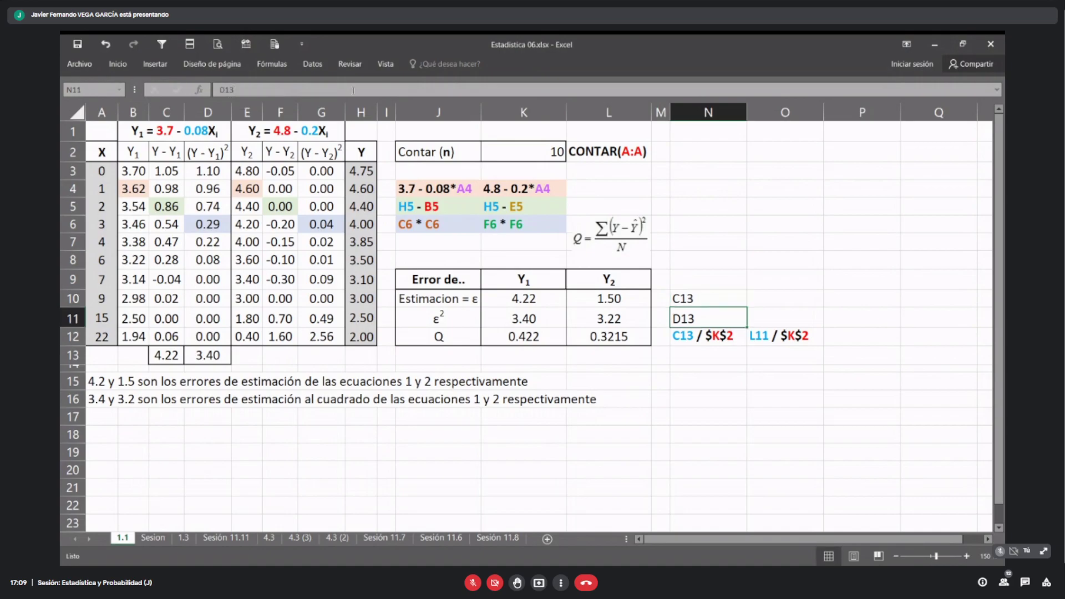
# Step: Make the note cells N10:O11 bold
pyautogui.press('Up')
pyautogui.hotkey('shift', 'Right')
pyautogui.hotkey('shift', 'Down')
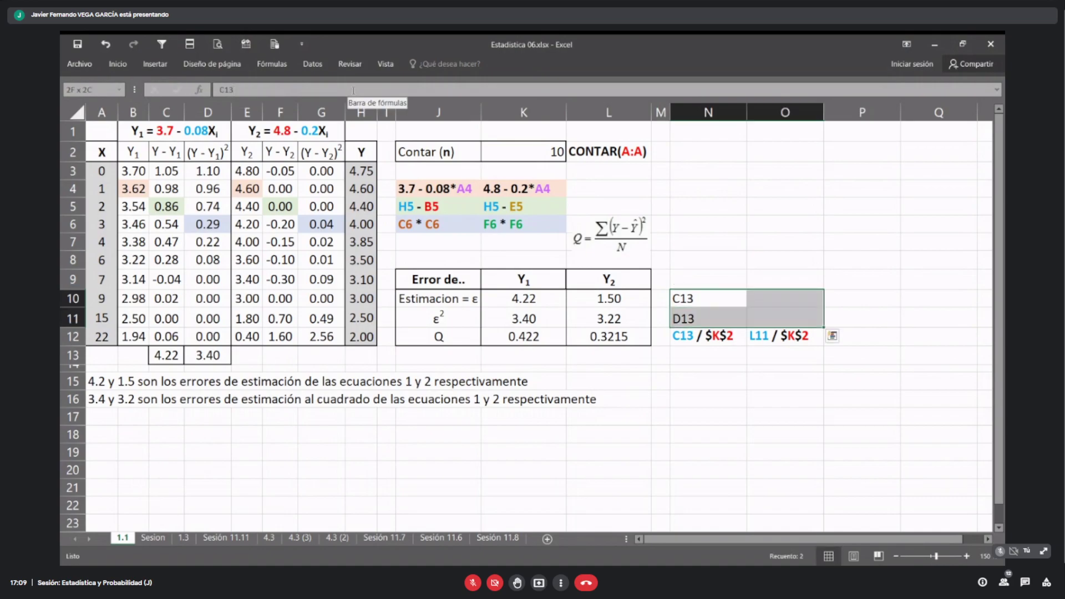
pyautogui.hotkey('ctrl', 'n')
pyautogui.press('Up')
pyautogui.press('Down')
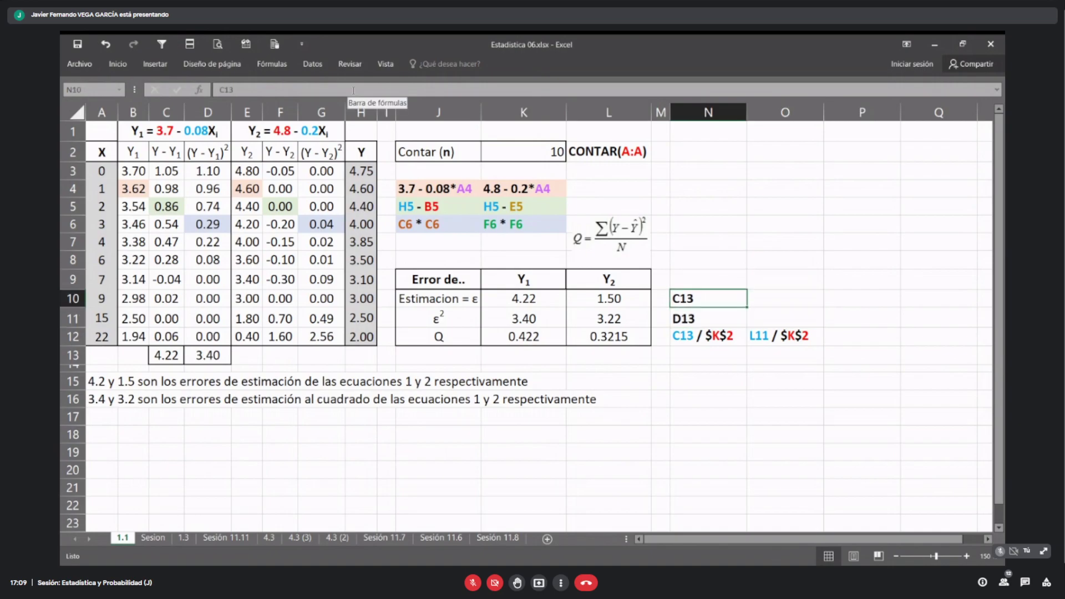
# Step: Color the C13 note in N10 purple
pyautogui.hotkey('shift', 'Right')
pyautogui.click(110, 65)
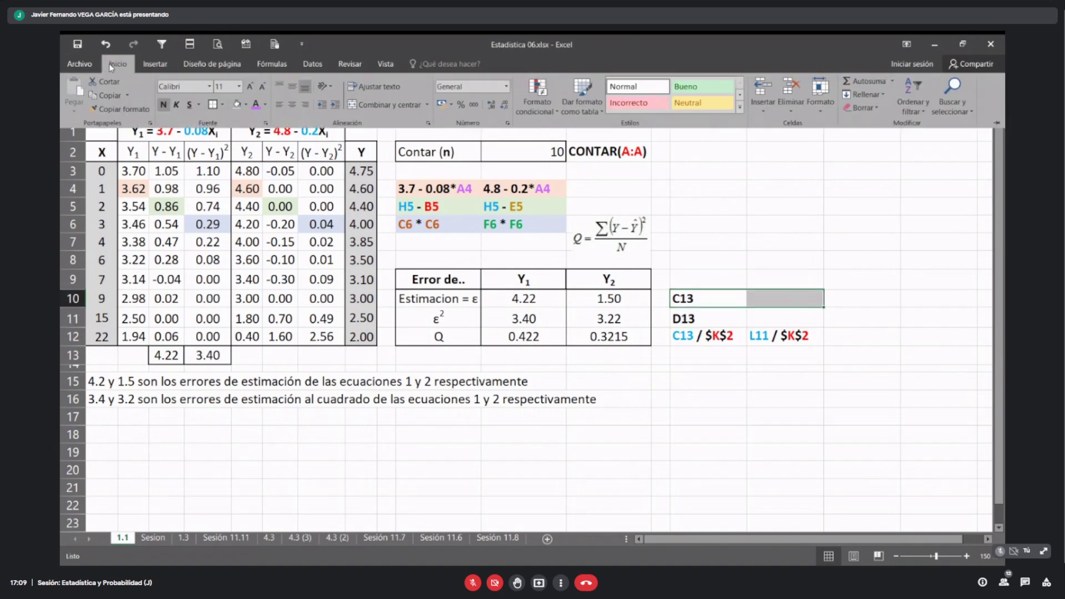
pyautogui.click(709, 297)
pyautogui.click(710, 296)
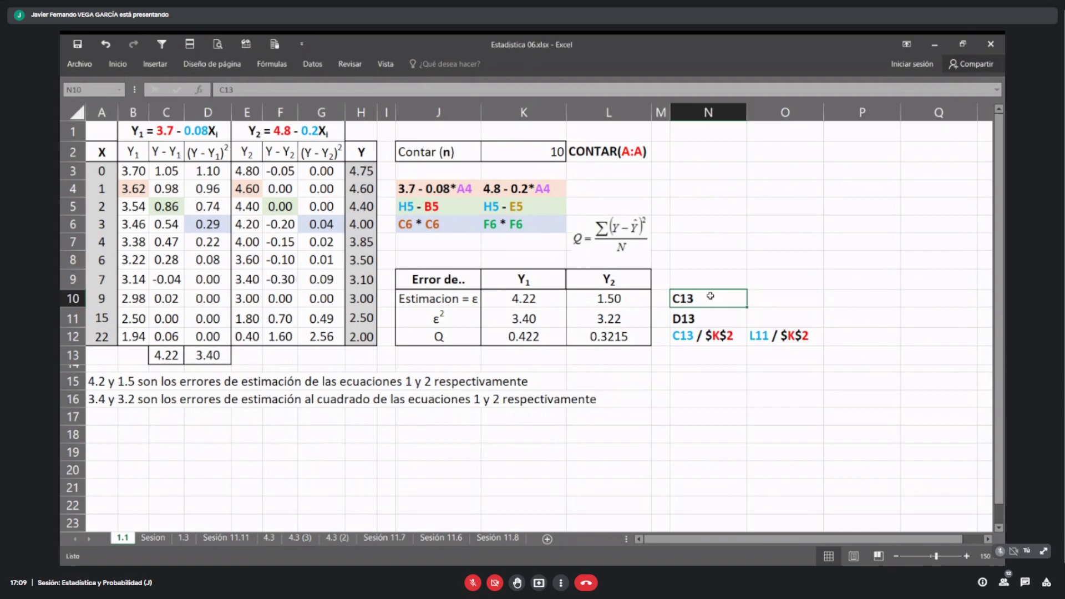
pyautogui.click(121, 64)
pyautogui.click(257, 105)
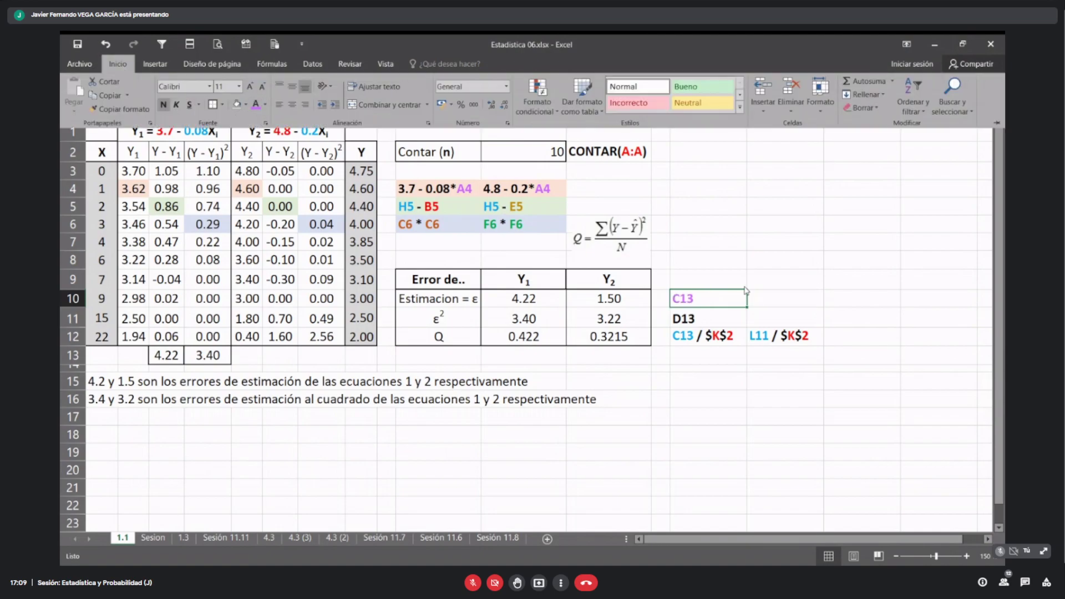
# Step: Copy the L10 formula into O10 as the plain text SUMA(F:F) and color its F:F reference purple
pyautogui.click(585, 294)
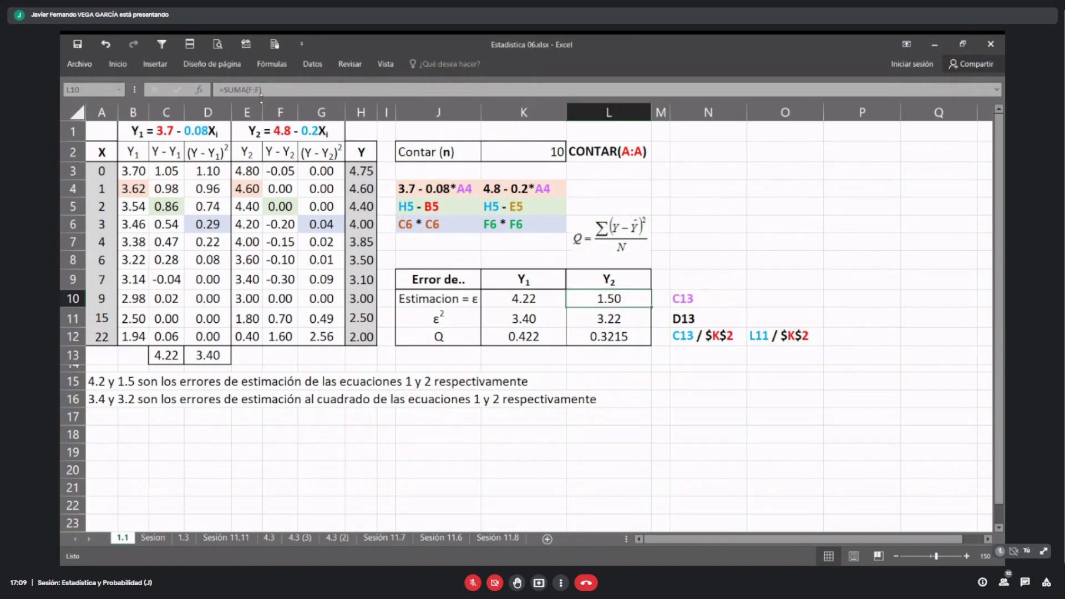
pyautogui.moveTo(262, 90); pyautogui.dragTo(222, 90)
pyautogui.hotkey('ctrl', 'c')
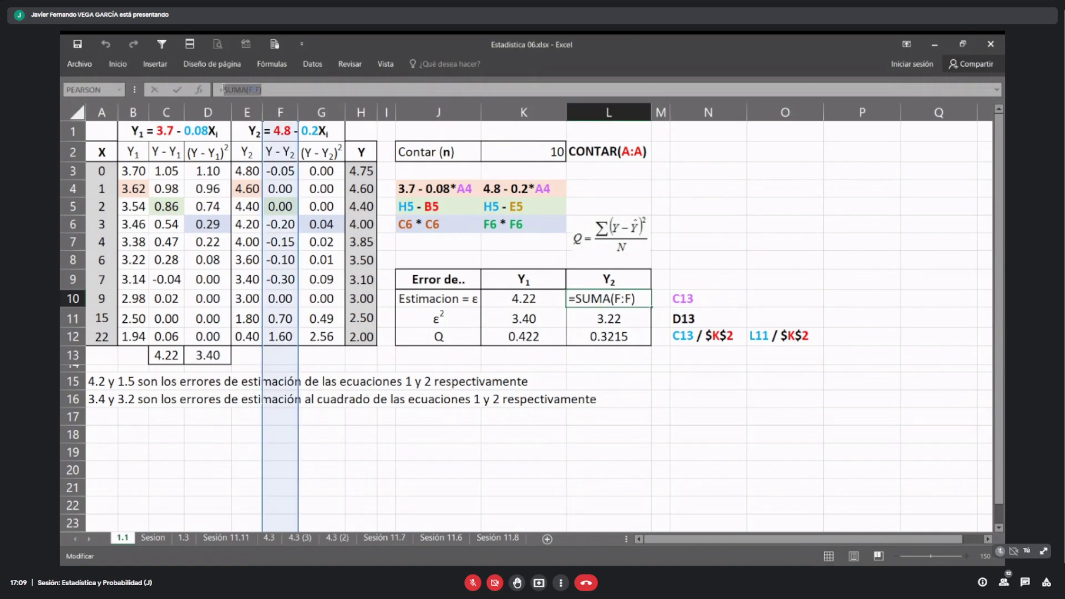
pyautogui.press('Return')
pyautogui.press('Up')
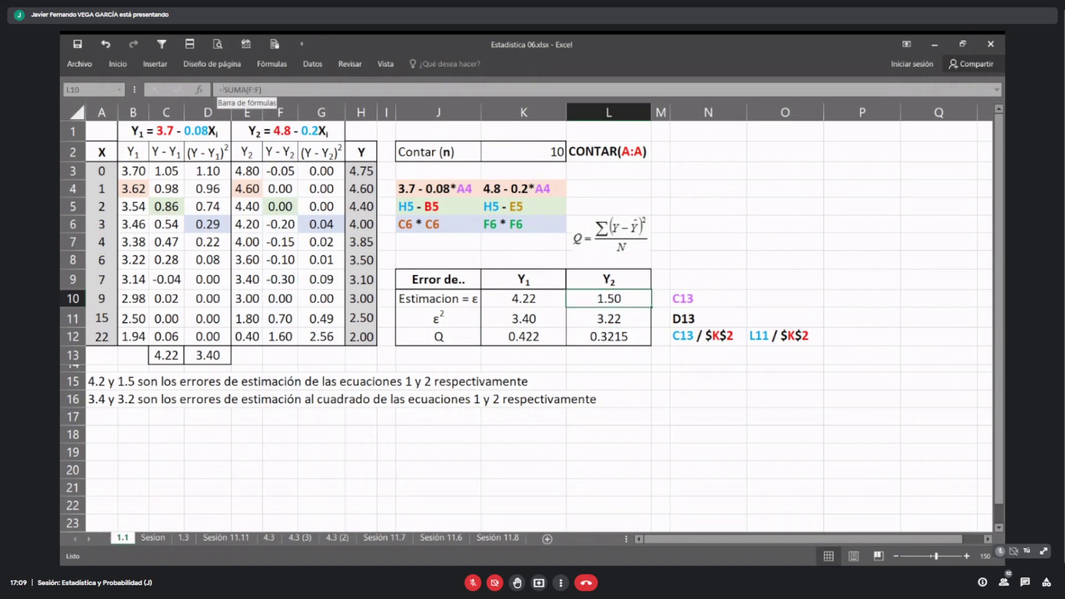
pyautogui.press('Right')
pyautogui.press('Right')
pyautogui.press('Right')
pyautogui.click(223, 88)
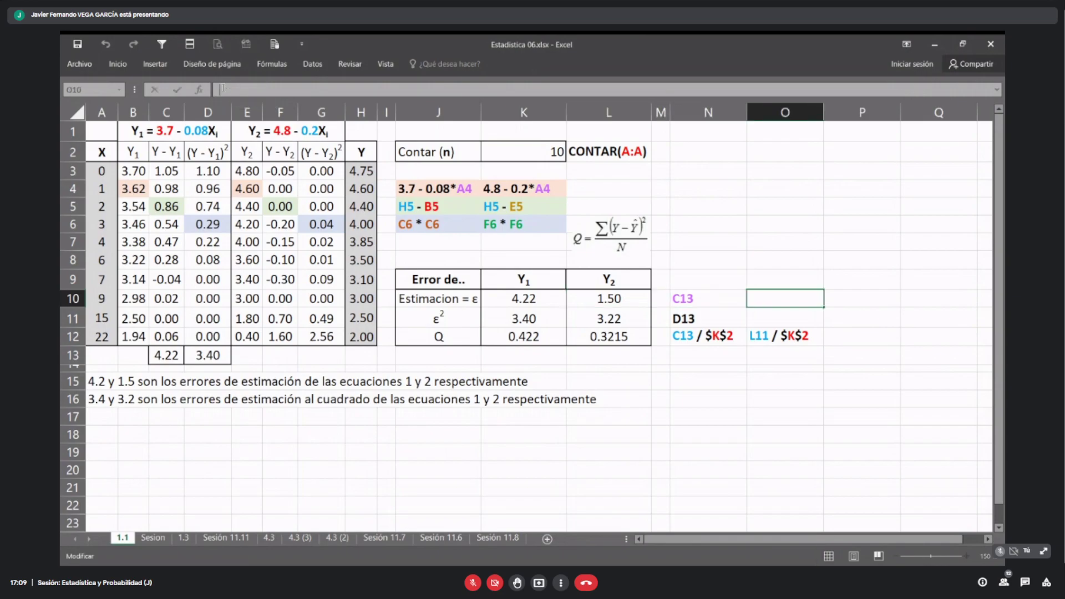
pyautogui.hotkey('ctrl', 'v')
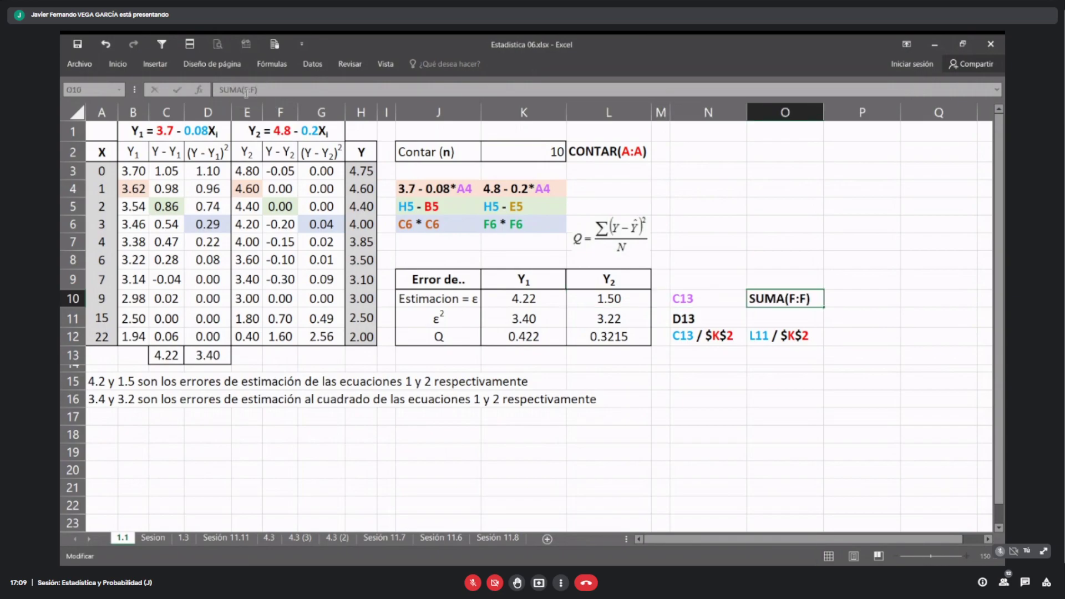
pyautogui.click(236, 65)
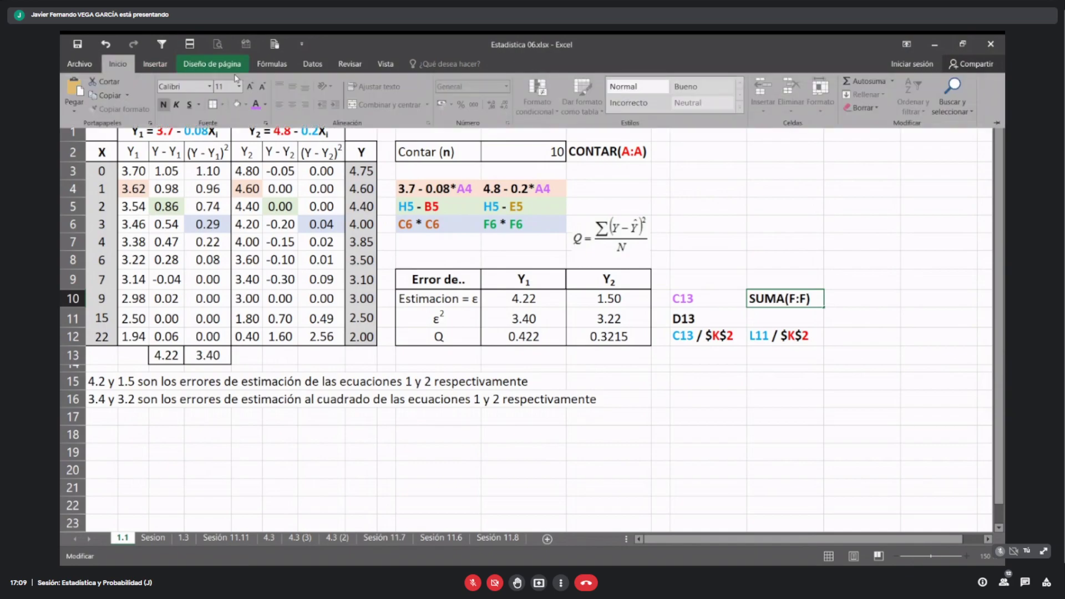
pyautogui.click(255, 110)
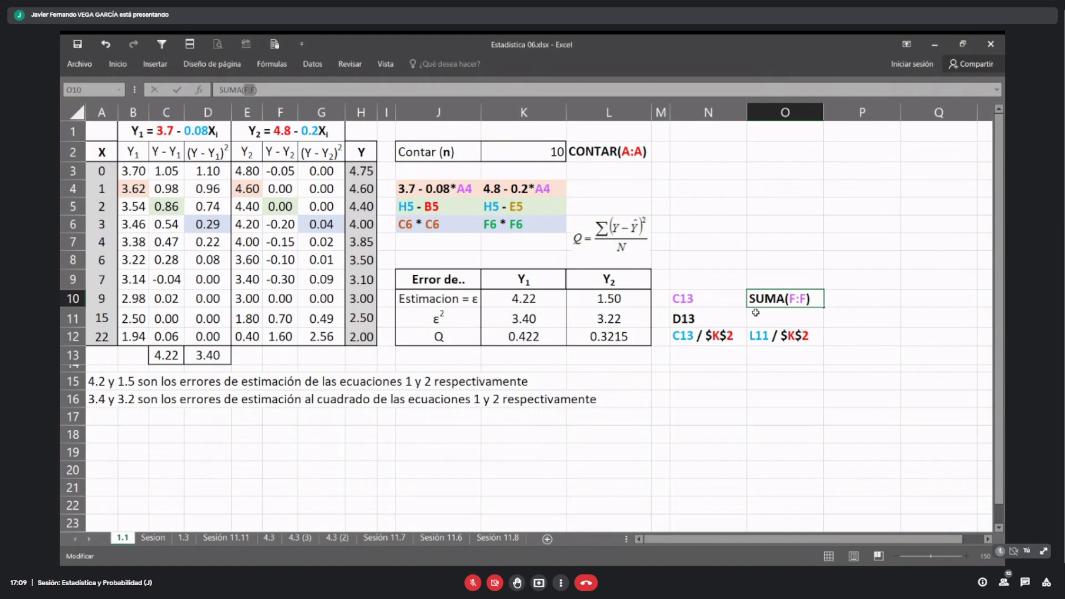
# Step: Copy the L11 formula into O11 as the plain text SUMA(G:G), without the equals sign
pyautogui.click(615, 318)
pyautogui.click(288, 90)
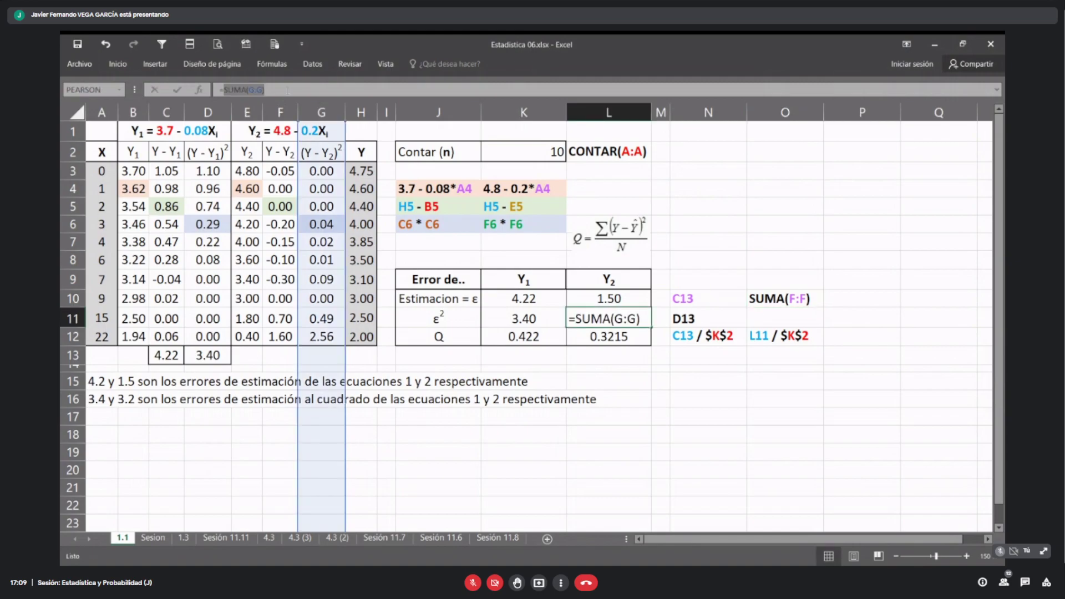
pyautogui.press('Return')
pyautogui.press('Up')
pyautogui.press('Right')
pyautogui.press('Right')
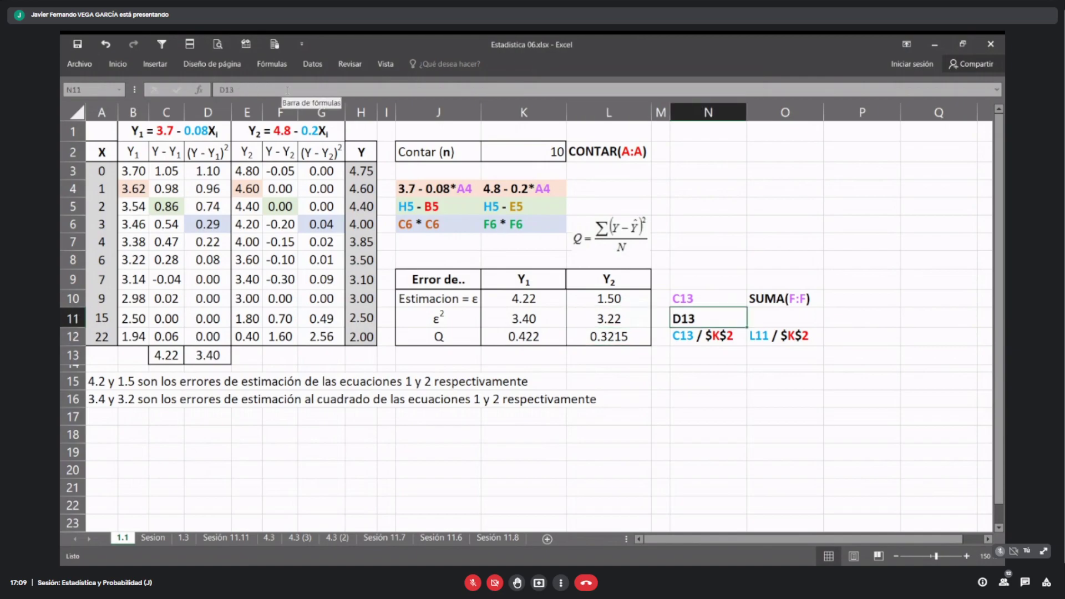
pyautogui.press('Right')
pyautogui.write('=SUMA(G:G)')
pyautogui.write('SUMA(G:G)')
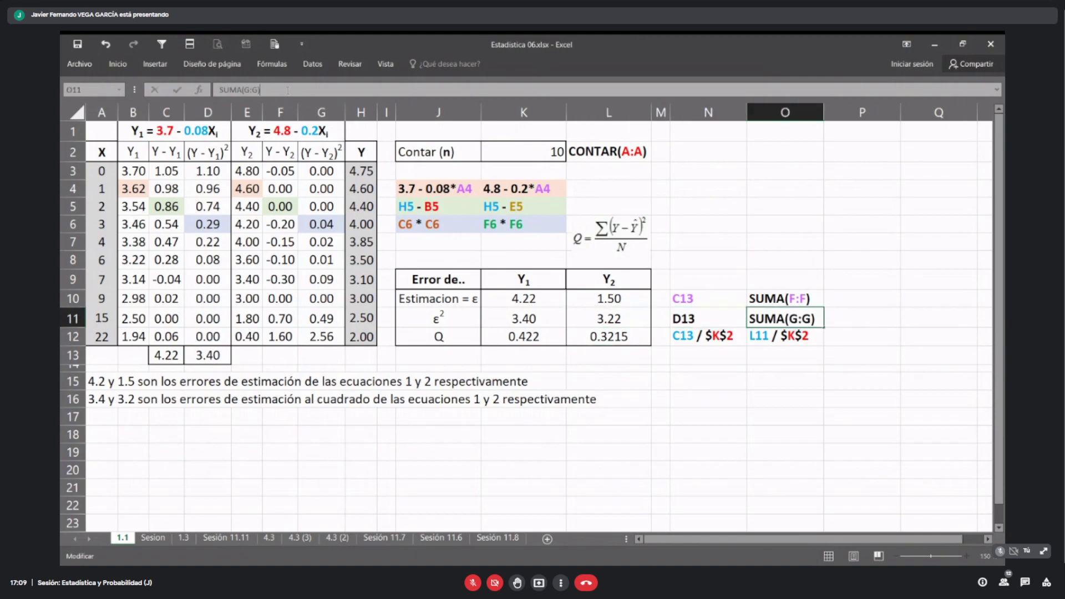
pyautogui.press('Return')
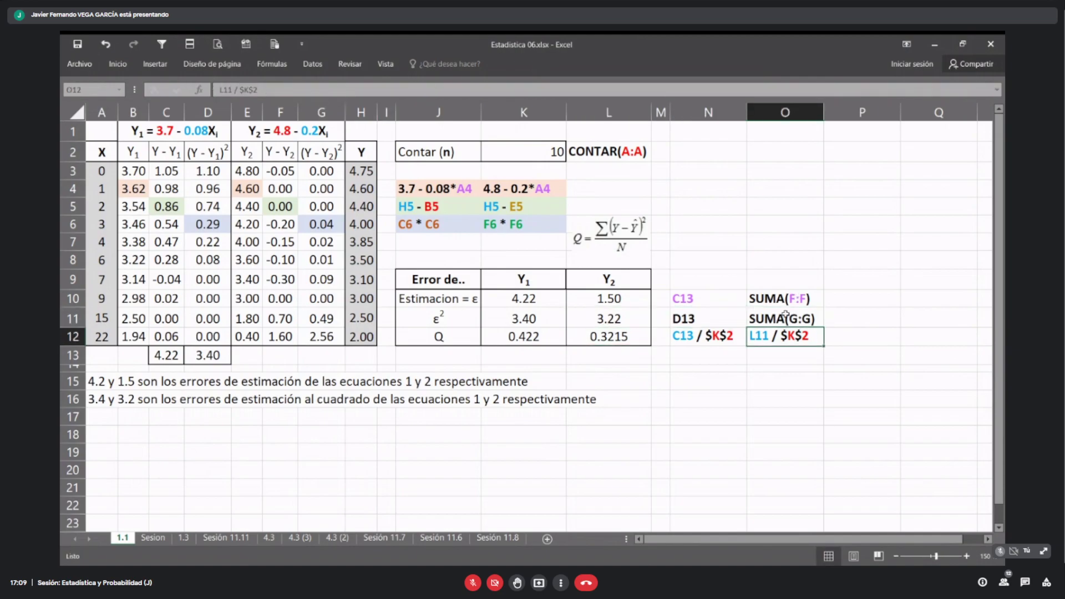
# Step: Color the G:G reference in the O11 note green
pyautogui.press('Up')
pyautogui.moveTo(244, 90); pyautogui.dragTo(258, 89)
pyautogui.click(123, 65)
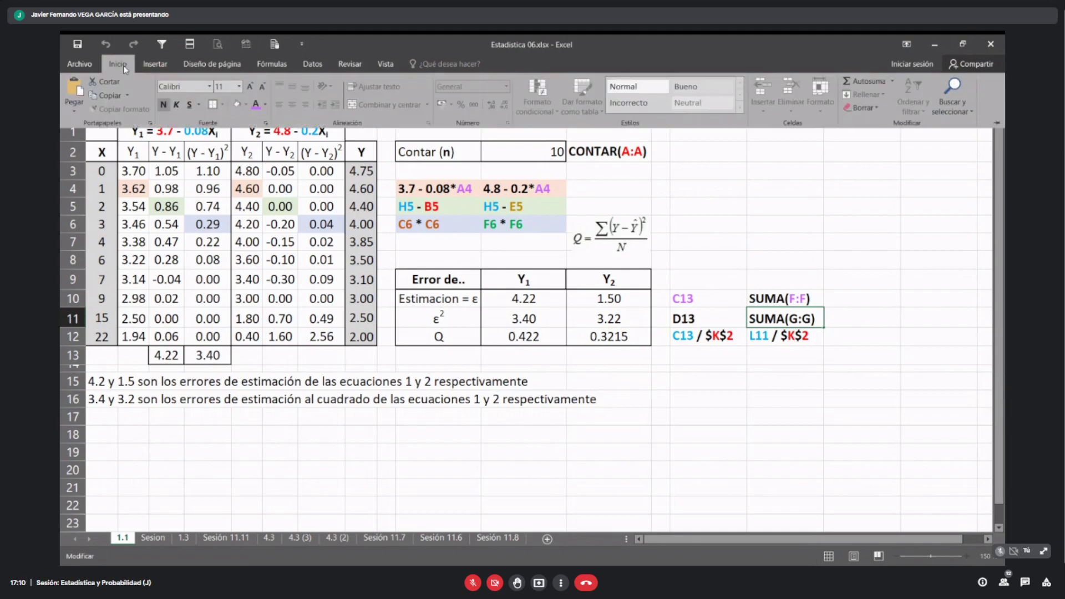
pyautogui.click(264, 105)
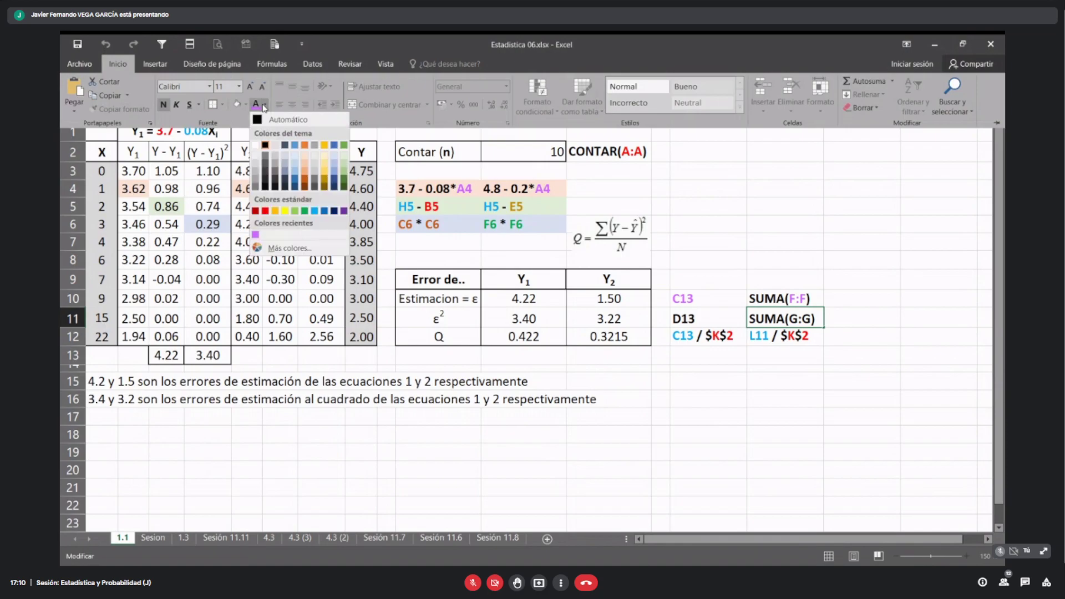
pyautogui.click(305, 212)
# Step: Color the D13 note in N11 green to match the G:G reference
pyautogui.click(723, 321)
pyautogui.click(708, 318)
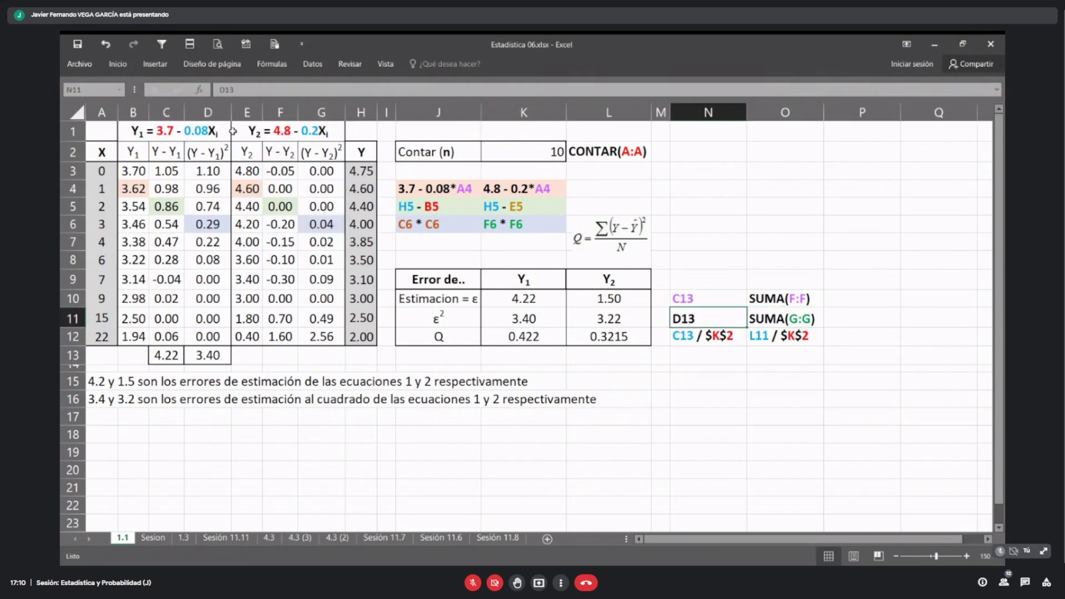
pyautogui.click(118, 66)
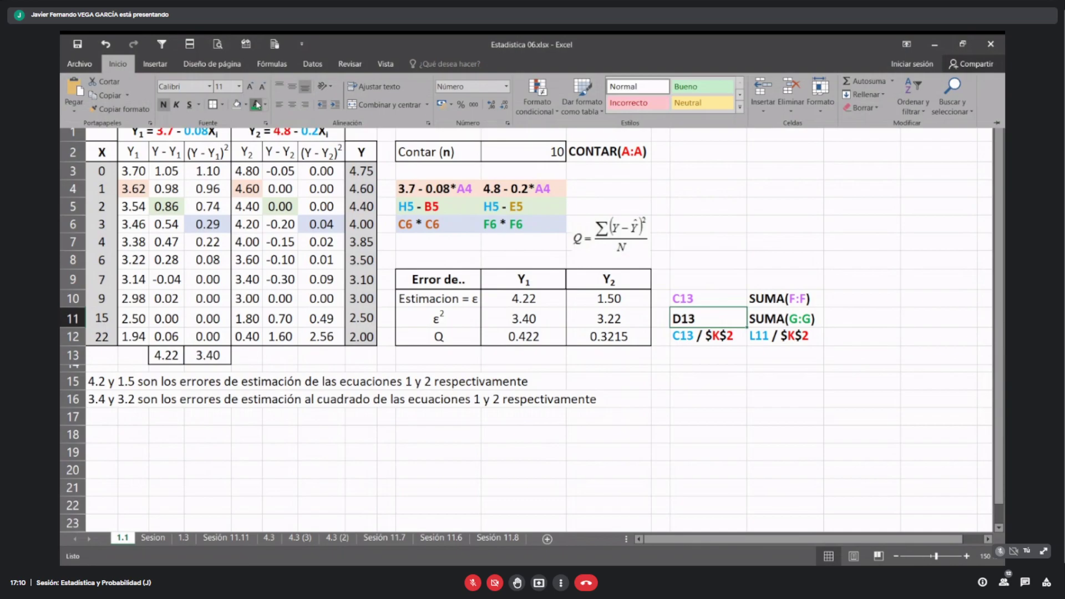
pyautogui.click(255, 101)
pyautogui.click(737, 257)
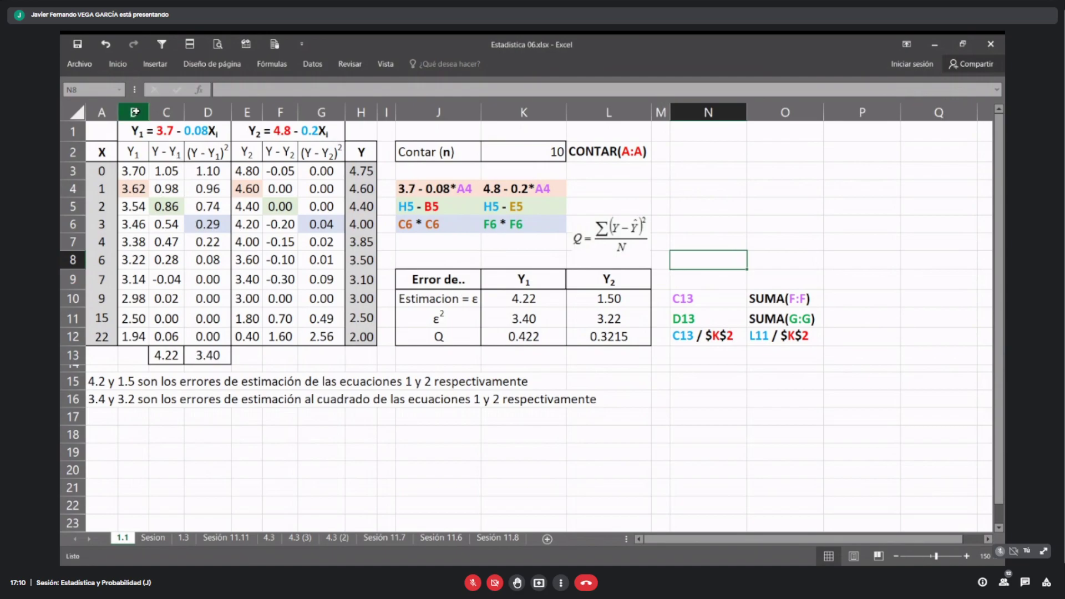
# Step: Review the column sums in C13 and D13 and the Y1 and Y2 formulas in the error table
pyautogui.moveTo(134, 112); pyautogui.dragTo(208, 112)
pyautogui.click(207, 355)
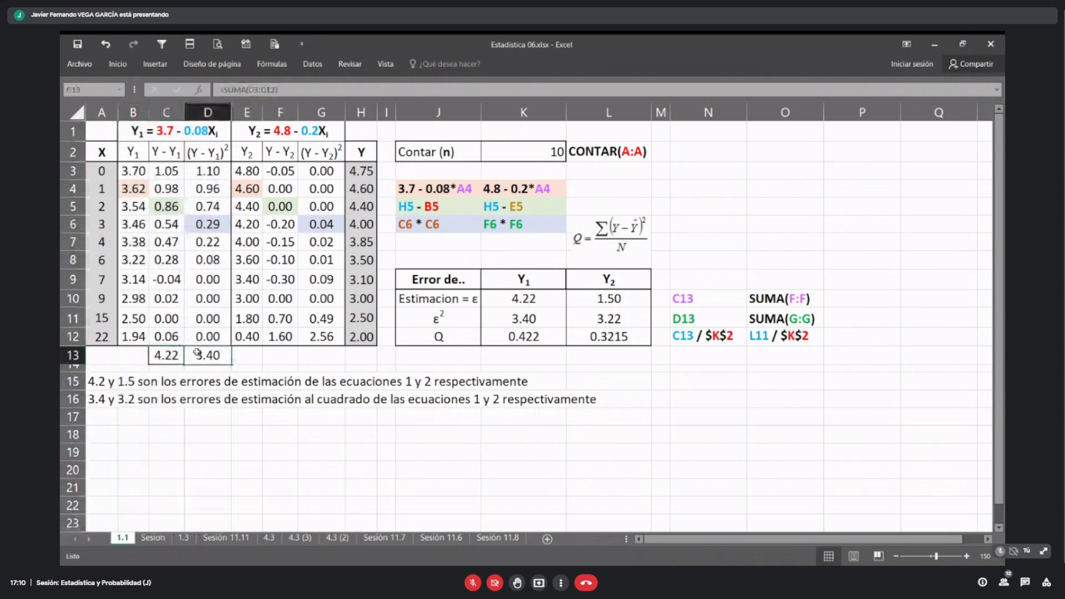
pyautogui.click(156, 354)
pyautogui.click(204, 355)
pyautogui.click(175, 356)
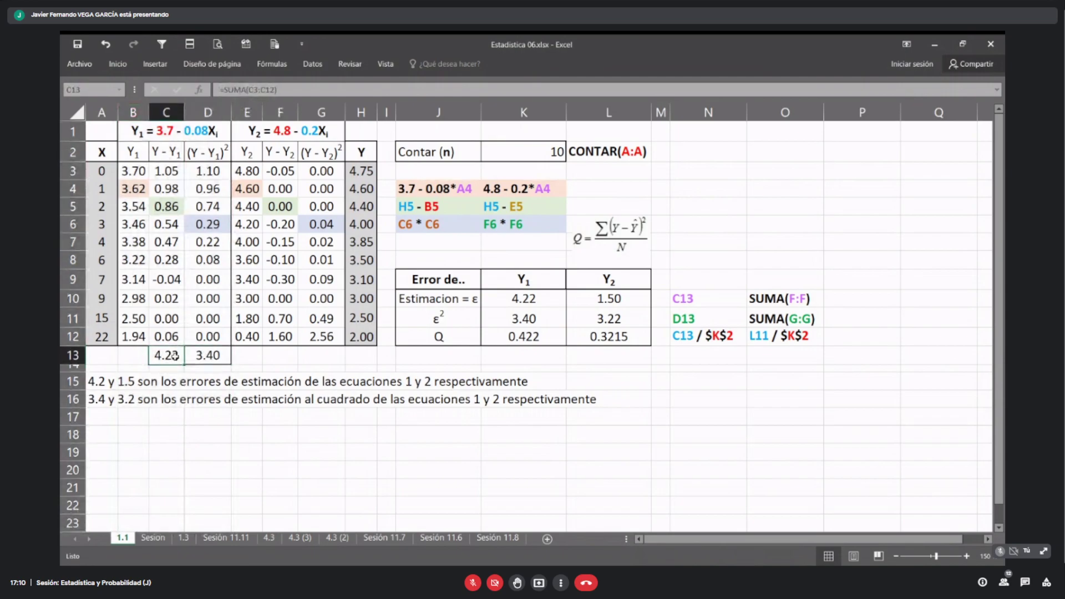
pyautogui.click(189, 355)
pyautogui.click(522, 299)
pyautogui.click(527, 320)
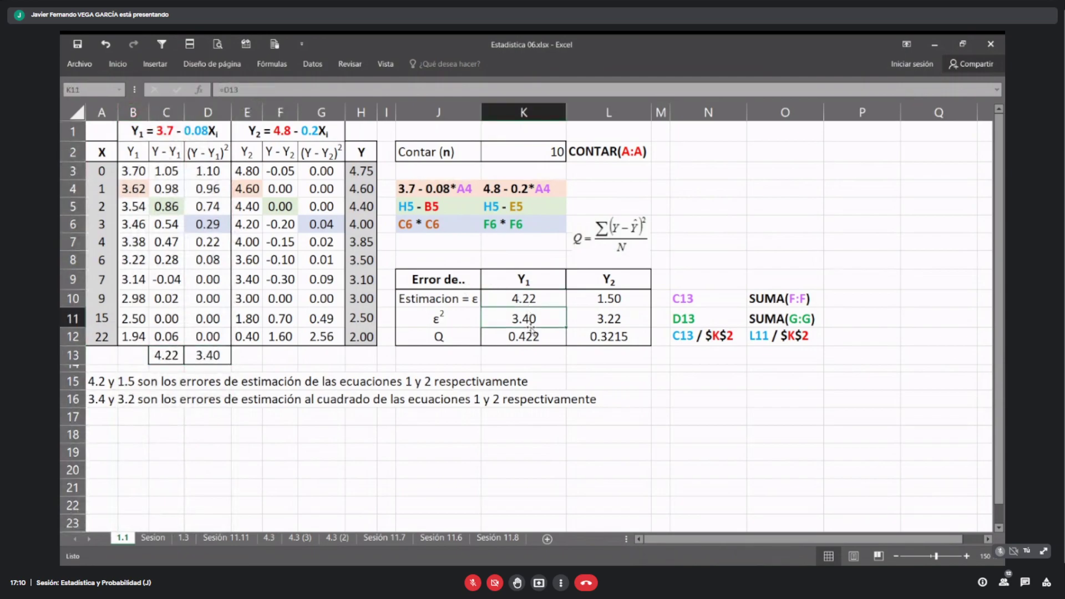
pyautogui.click(532, 337)
pyautogui.click(614, 297)
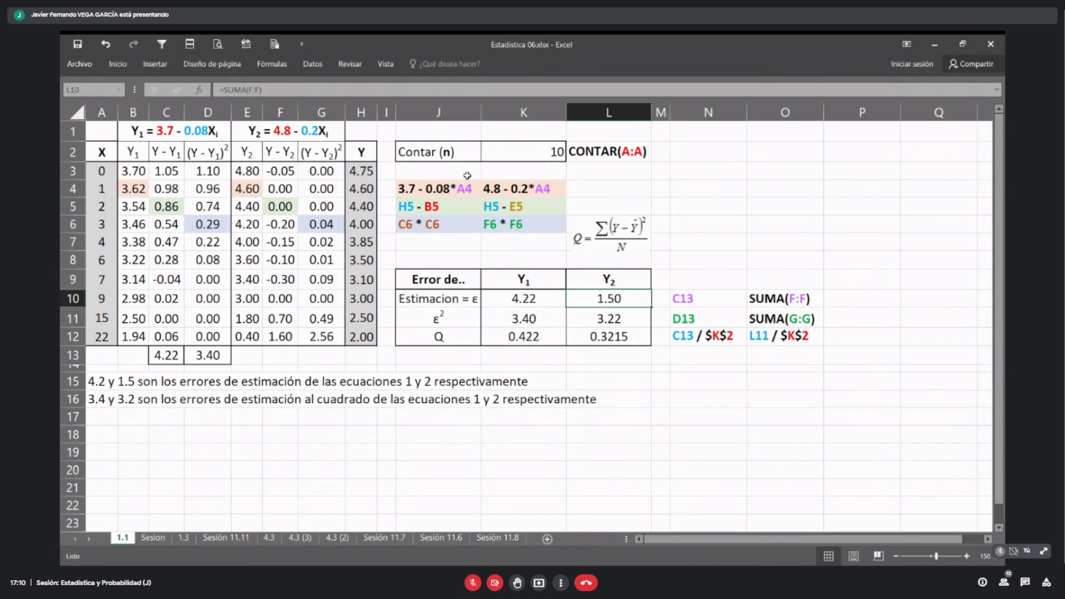
# Step: Check the Y2 formula notes in O10 to O12, and set the width of column P to 2
pyautogui.click(764, 299)
pyautogui.click(767, 318)
pyautogui.click(771, 335)
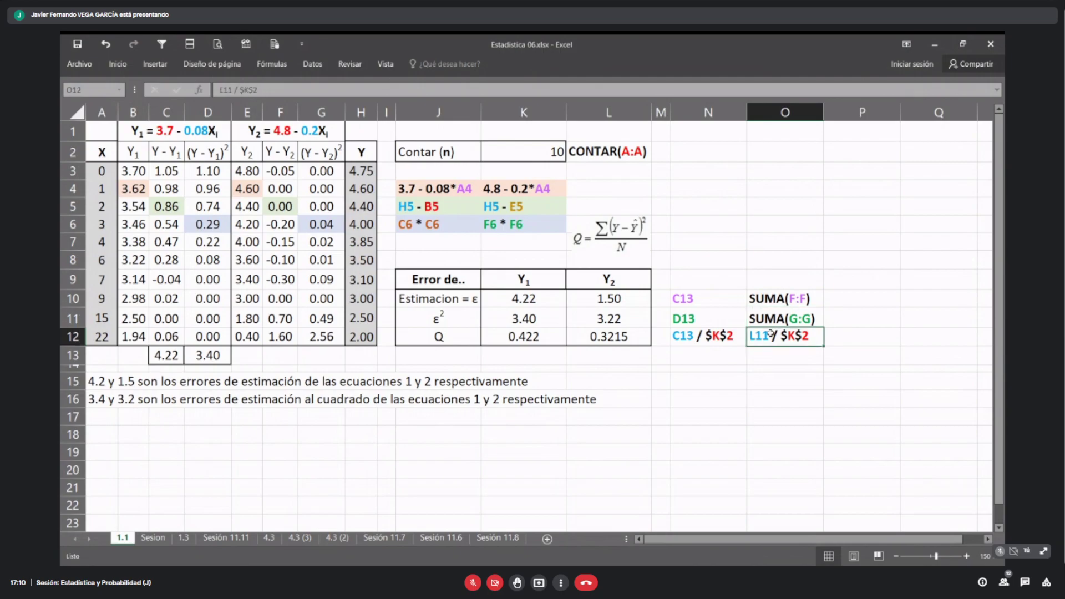
pyautogui.rightClick(861, 112)
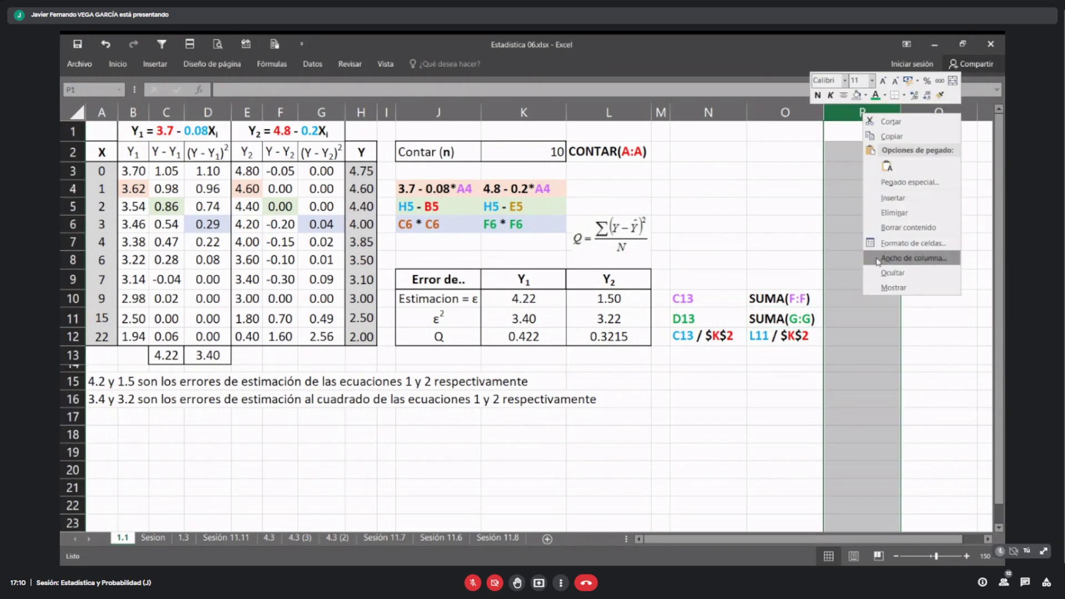
pyautogui.click(903, 394)
pyautogui.write('2')
pyautogui.press('Return')
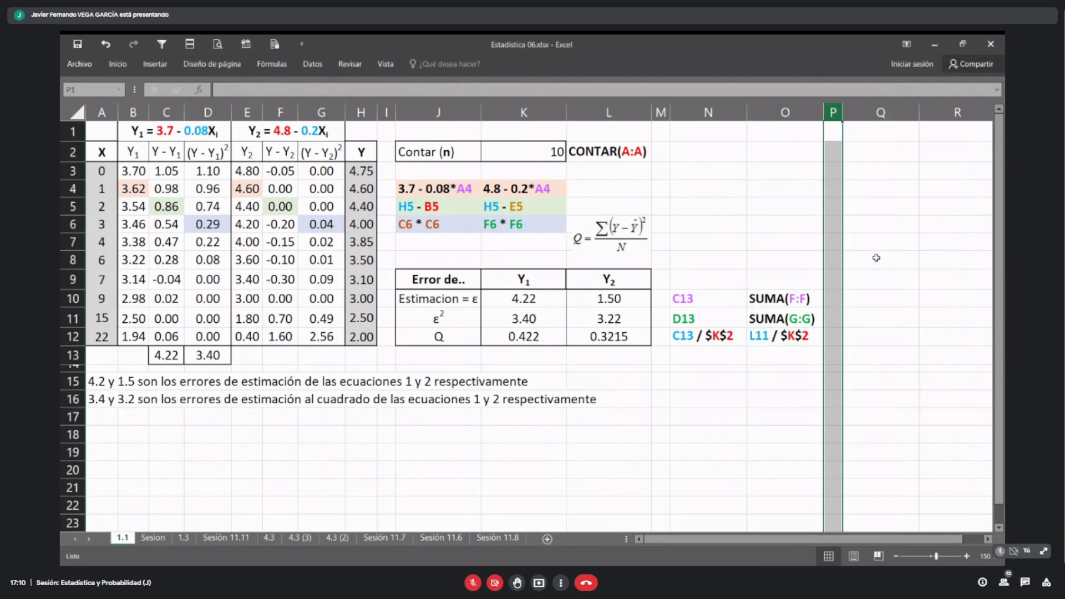
# Step: Review the Y2 notes in O10 to O12 and the L10 formula, and check the sums of F3:F12 and G3:G12
pyautogui.click(790, 300)
pyautogui.click(797, 318)
pyautogui.click(802, 336)
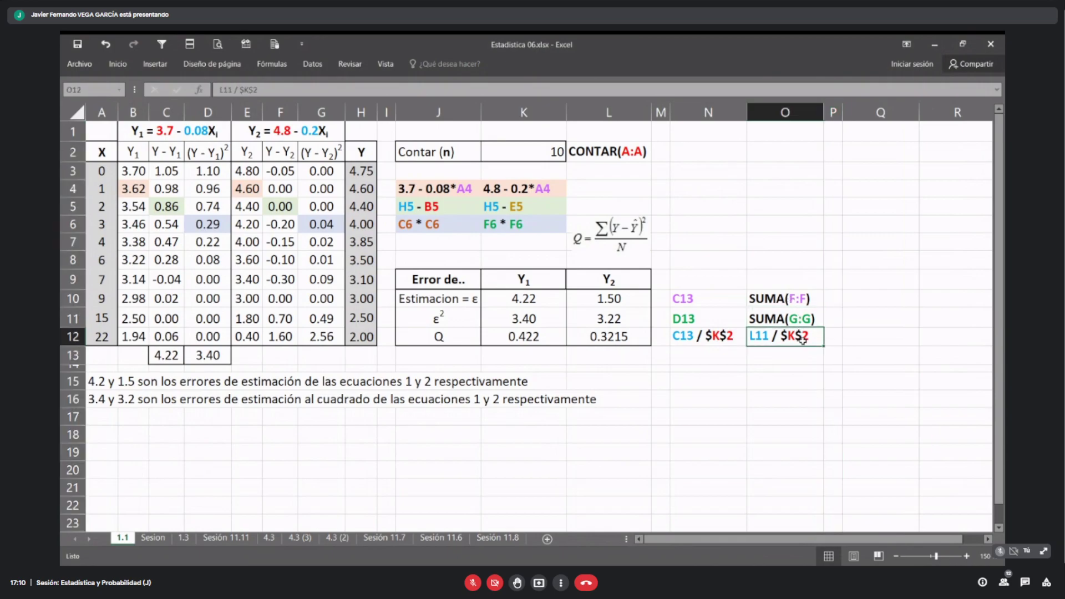
pyautogui.click(801, 302)
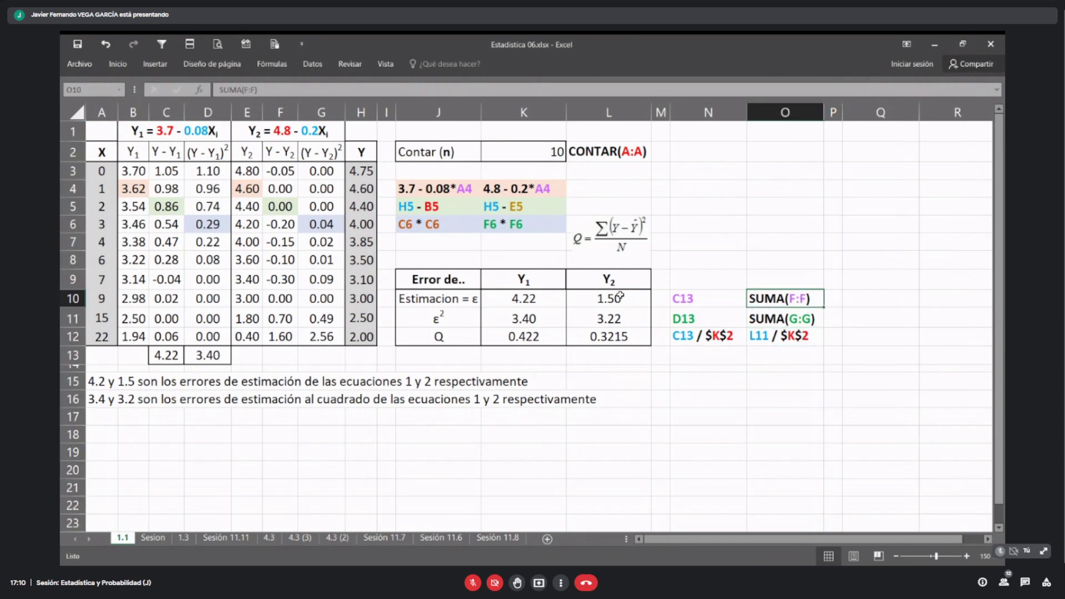
pyautogui.click(624, 300)
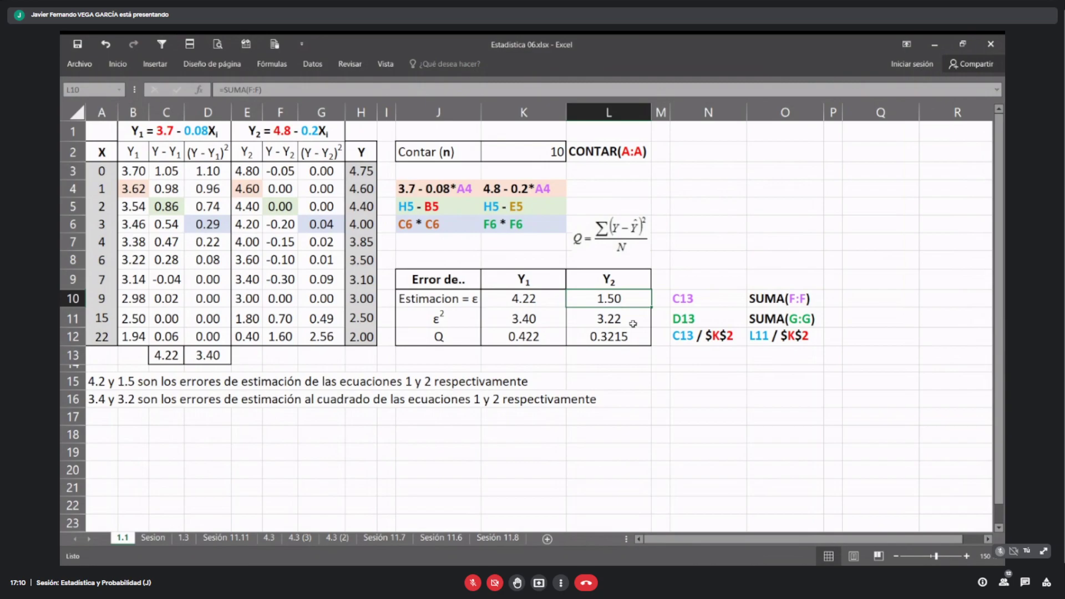
pyautogui.moveTo(288, 172); pyautogui.dragTo(288, 334)
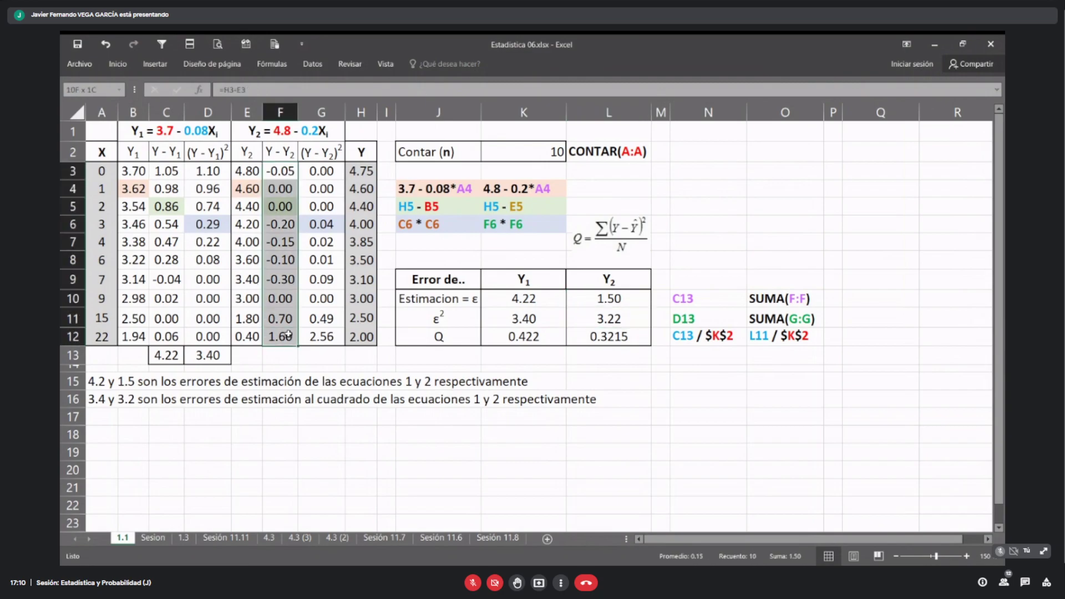
pyautogui.moveTo(322, 171); pyautogui.dragTo(323, 339)
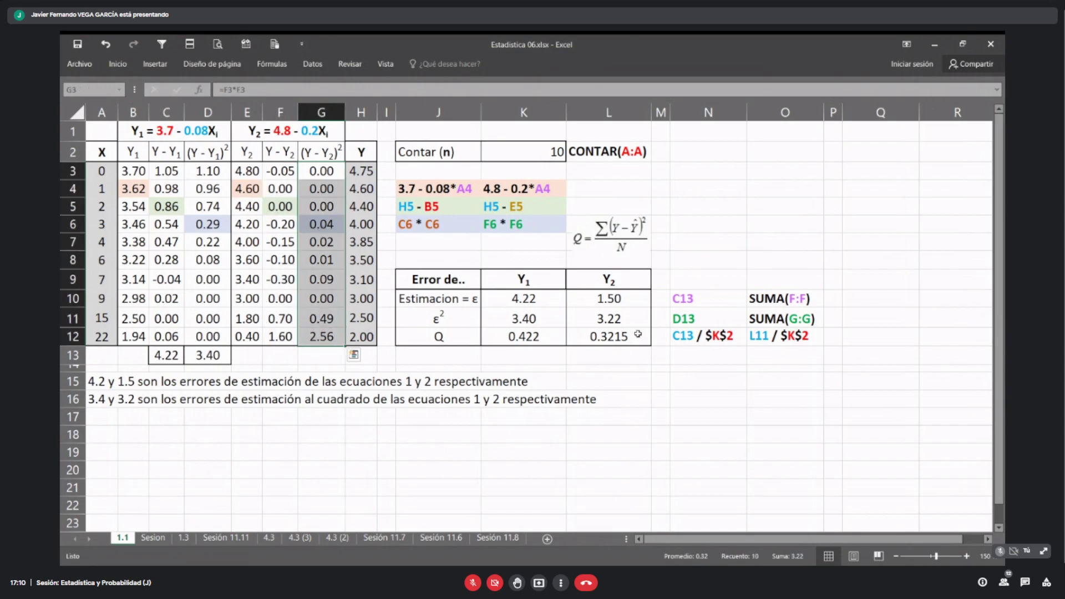
# Step: Examine the Y1 error formulas in K10:K12, the total in C13 and the formula note in N12
pyautogui.click(700, 337)
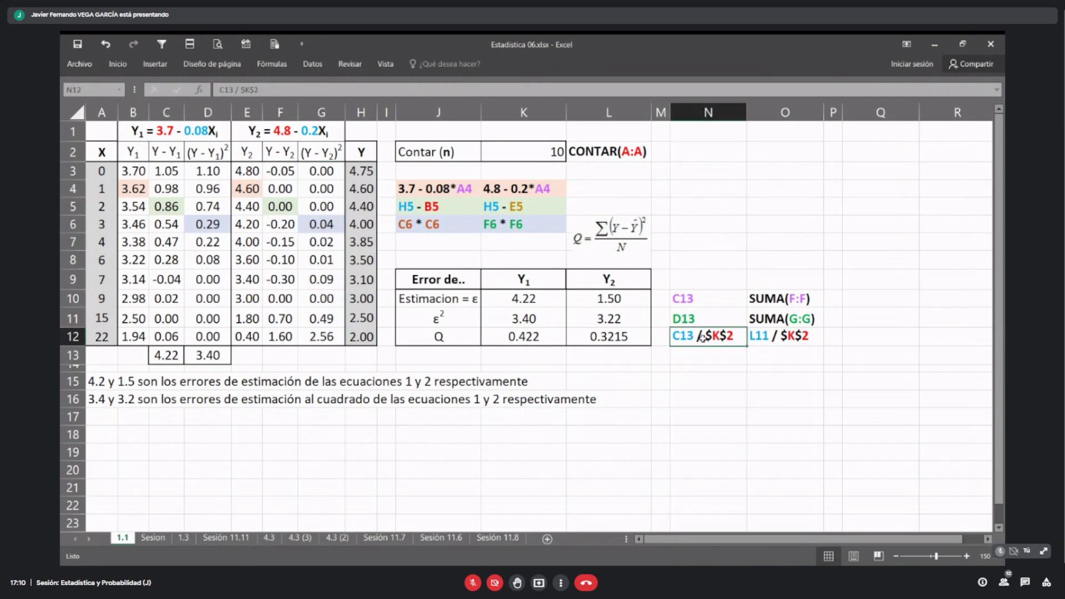
pyautogui.click(488, 335)
pyautogui.click(521, 319)
pyautogui.click(524, 298)
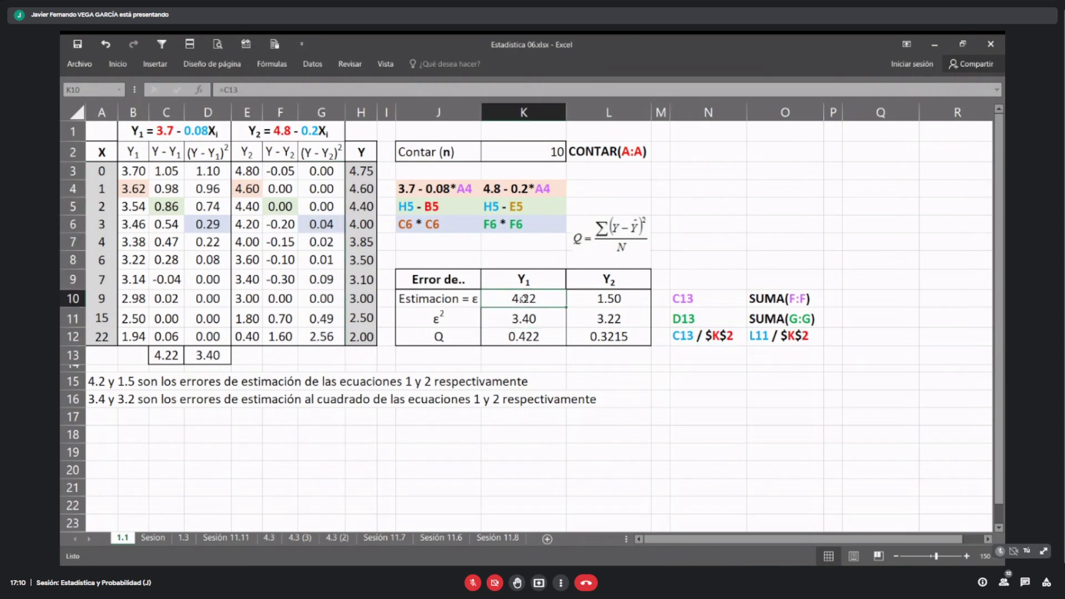
pyautogui.click(531, 324)
pyautogui.click(532, 336)
pyautogui.click(168, 354)
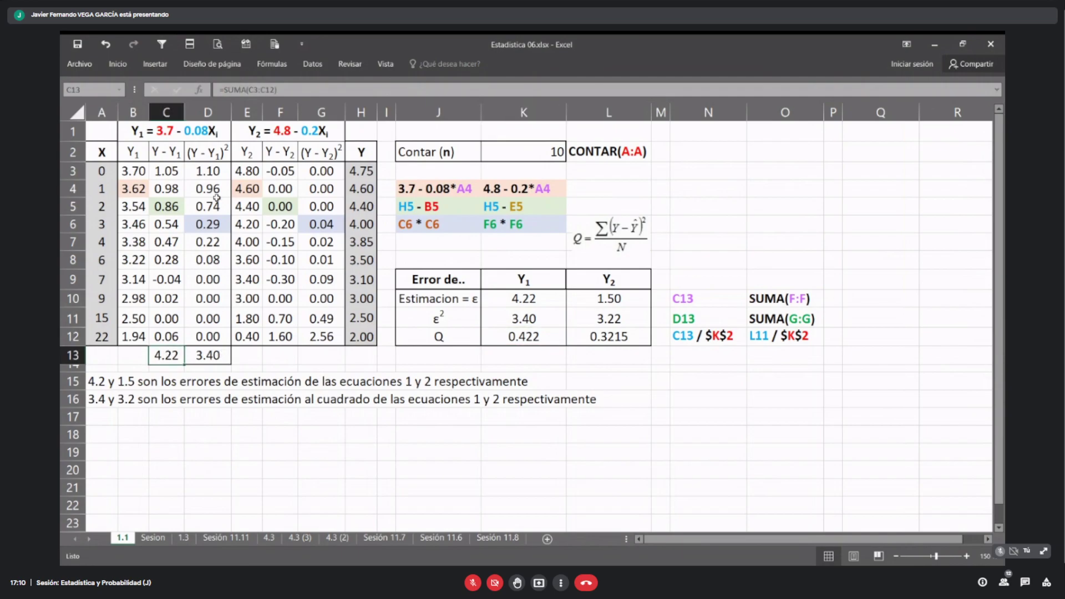
pyautogui.click(533, 339)
pyautogui.click(263, 90)
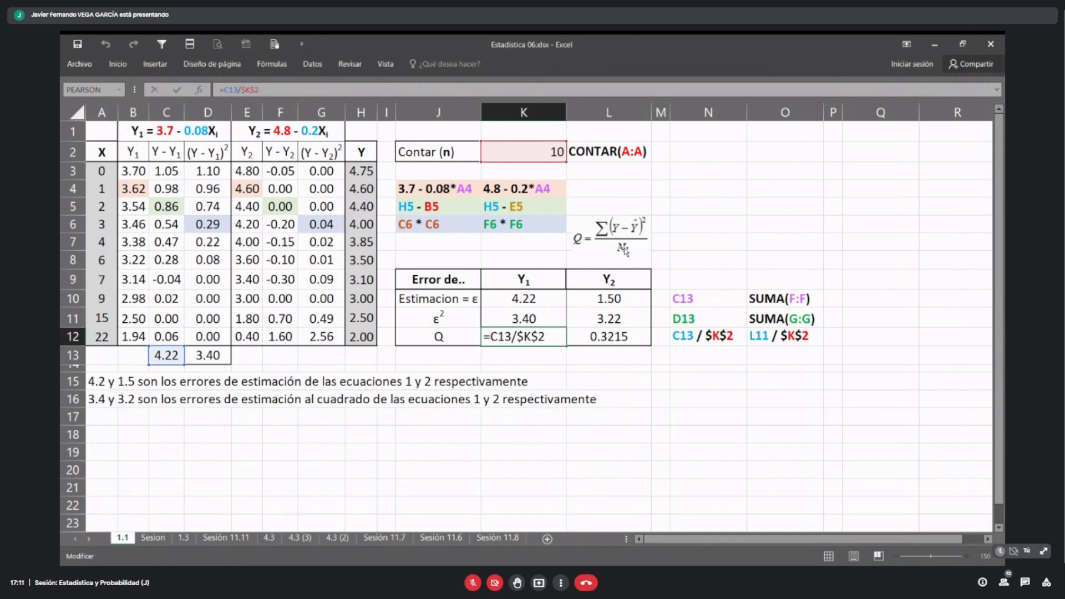
pyautogui.press('Escape')
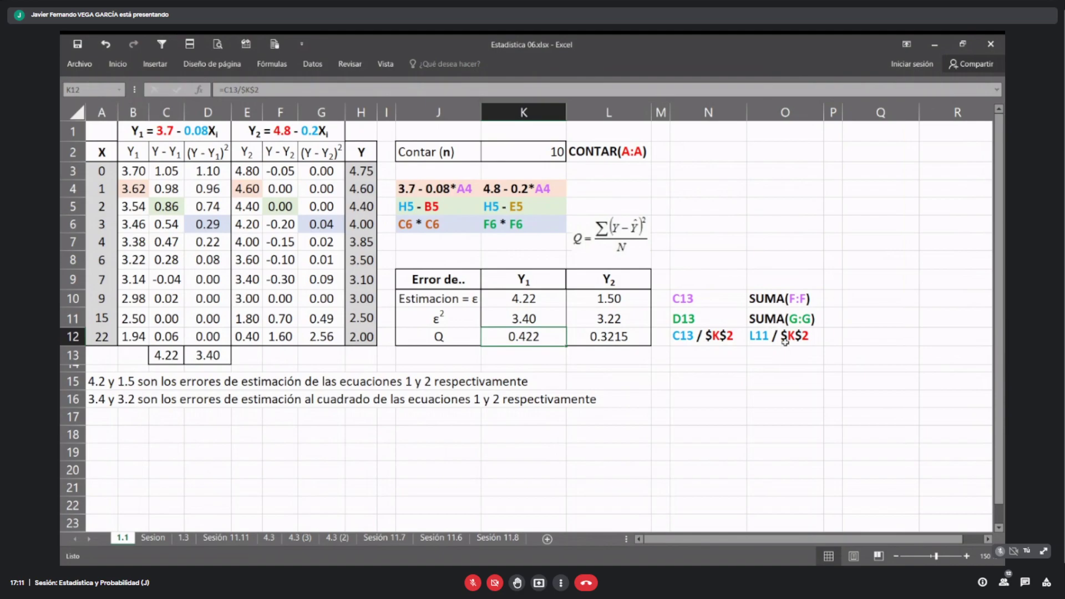
# Step: Compare the formula note in O12 with the formula that calculates Q for Y2 in L12
pyautogui.click(785, 341)
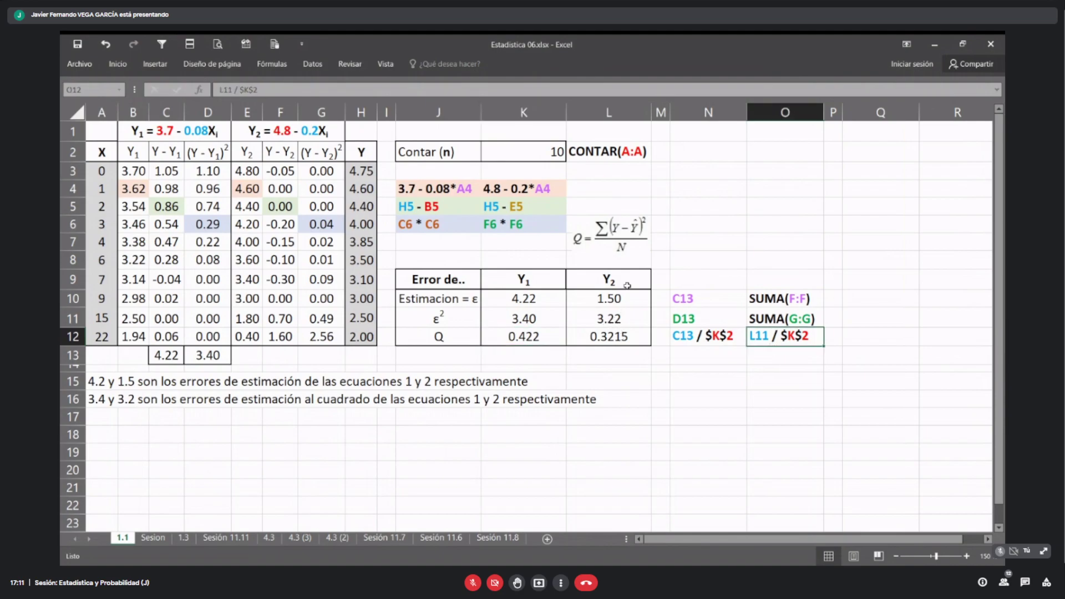
pyautogui.click(236, 89)
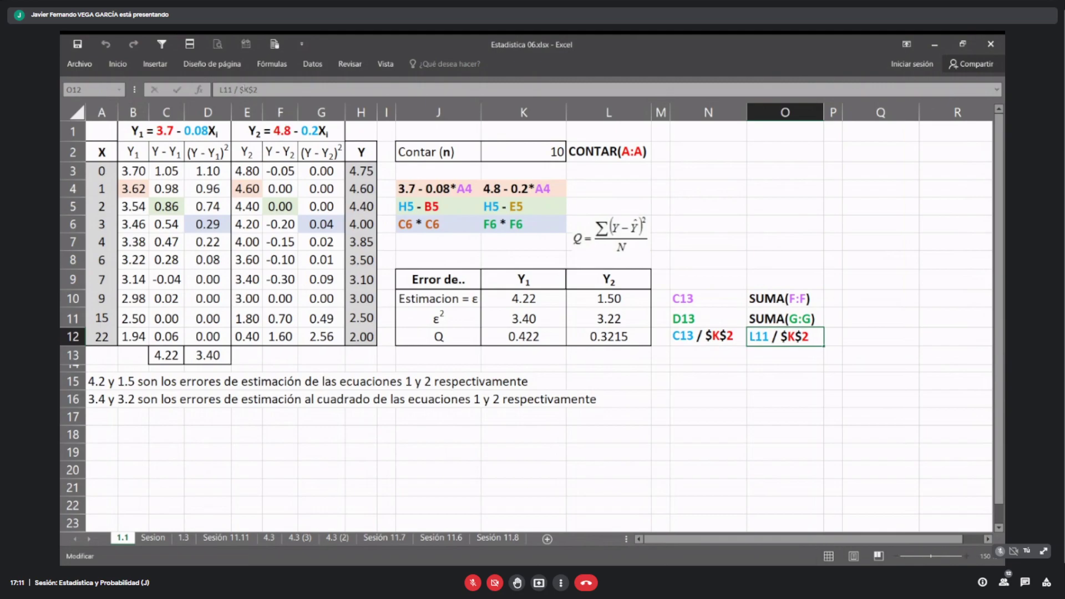
pyautogui.press('Escape')
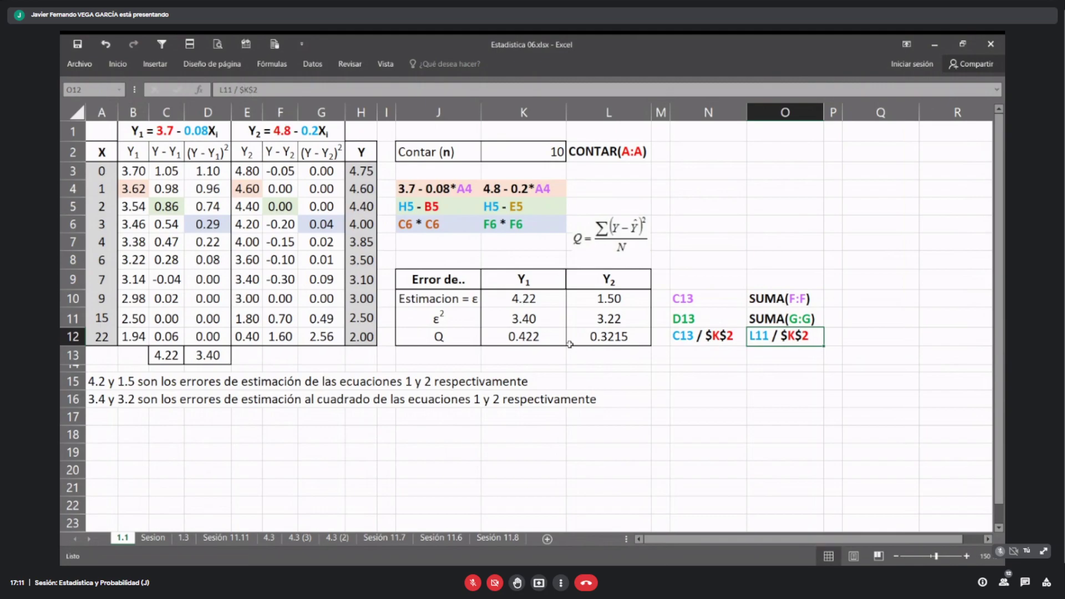
pyautogui.click(592, 337)
pyautogui.click(252, 91)
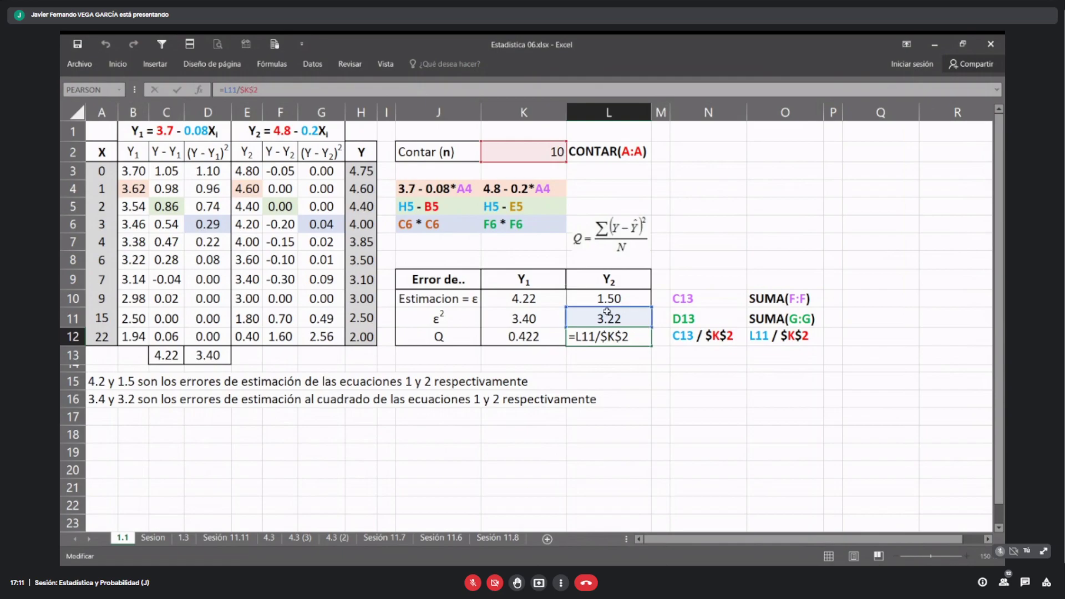
pyautogui.hotkey('ctrl', 'Return')
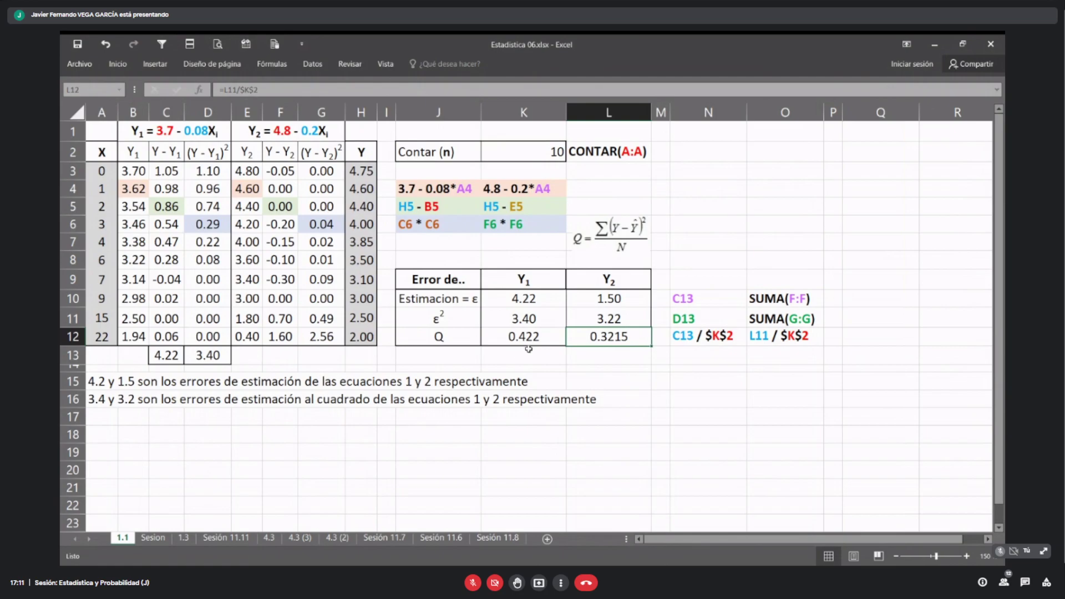
# Step: Review the count formula note in L2, the SUMA notes for Y2 and the Y2 data columns E to G
pyautogui.click(608, 160)
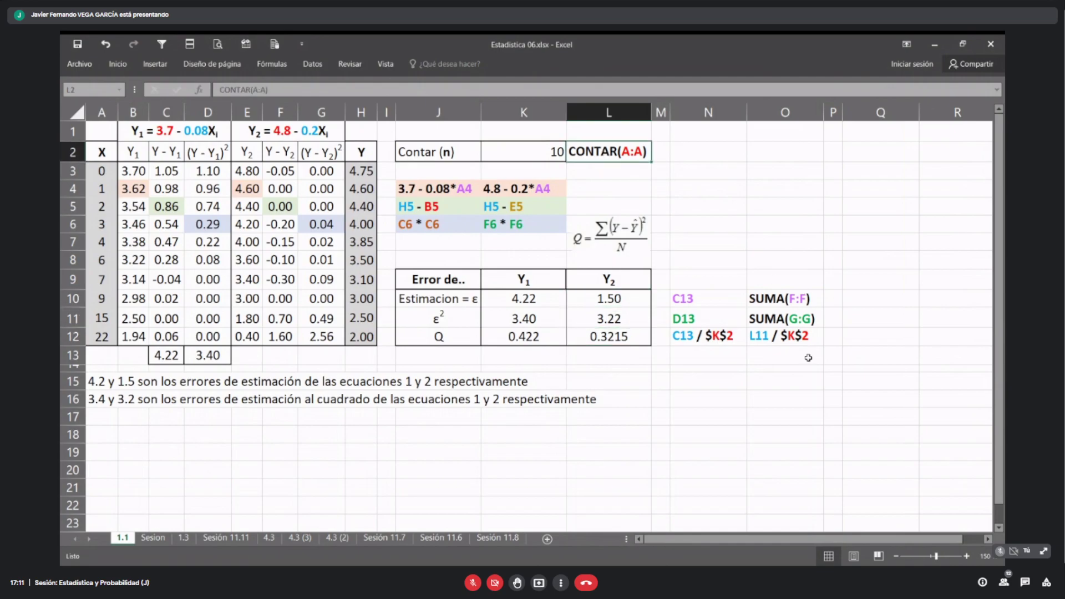
pyautogui.moveTo(791, 321); pyautogui.dragTo(611, 155)
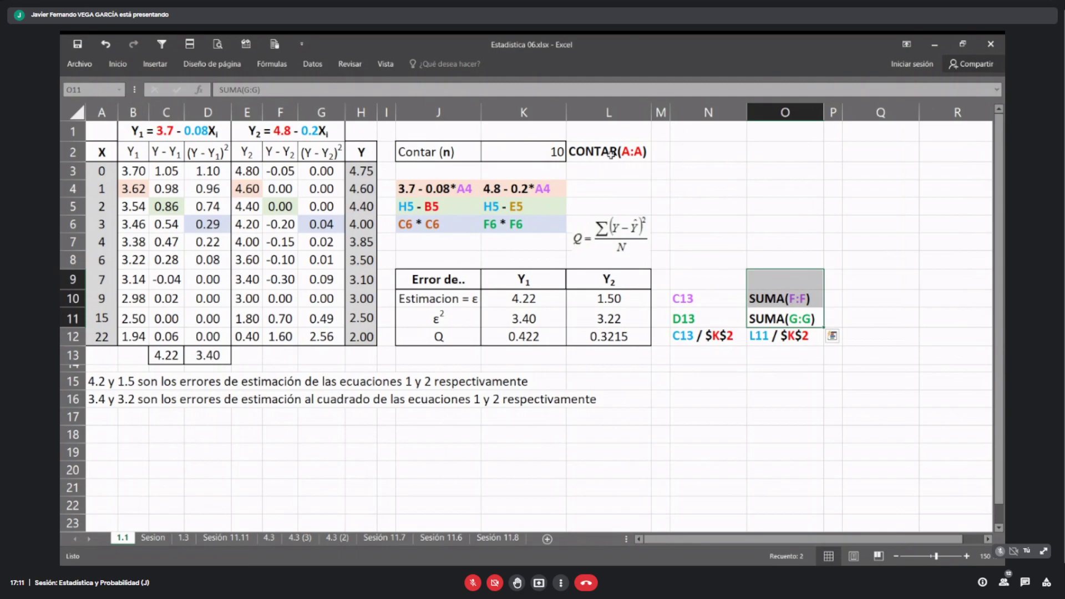
pyautogui.click(701, 228)
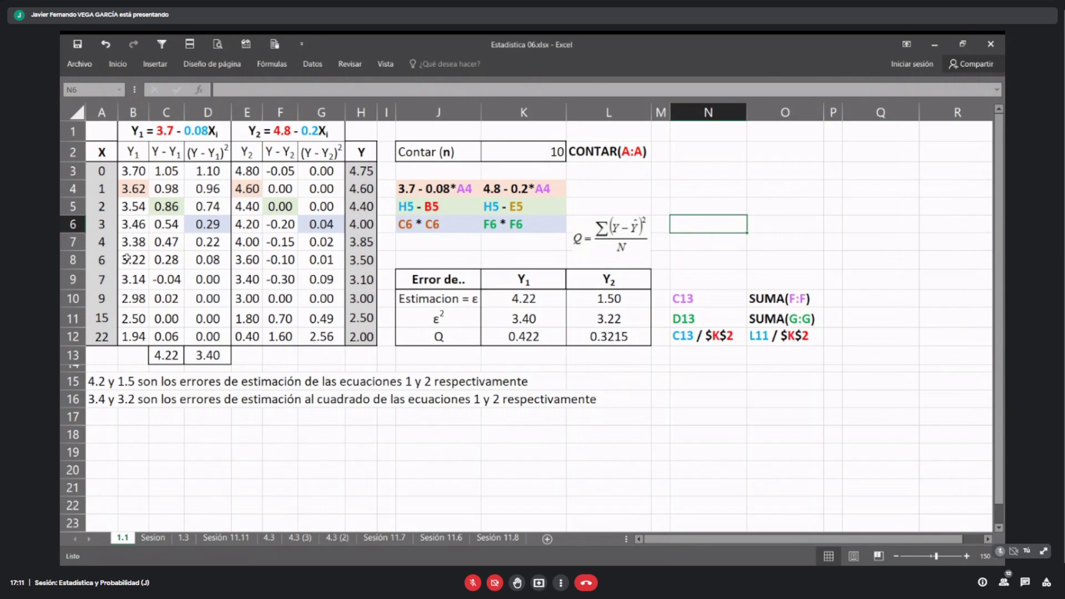
pyautogui.moveTo(247, 112); pyautogui.dragTo(321, 114)
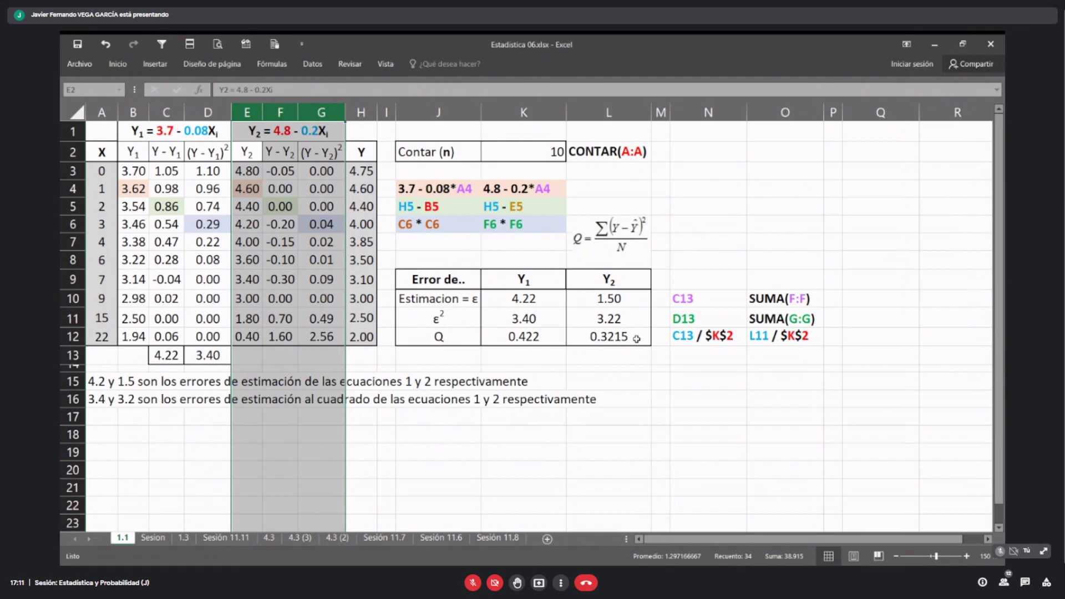
# Step: Compare the Y1 totals in C13:D13 with the Y1 results in K10:K12
pyautogui.moveTo(165, 356); pyautogui.dragTo(185, 356)
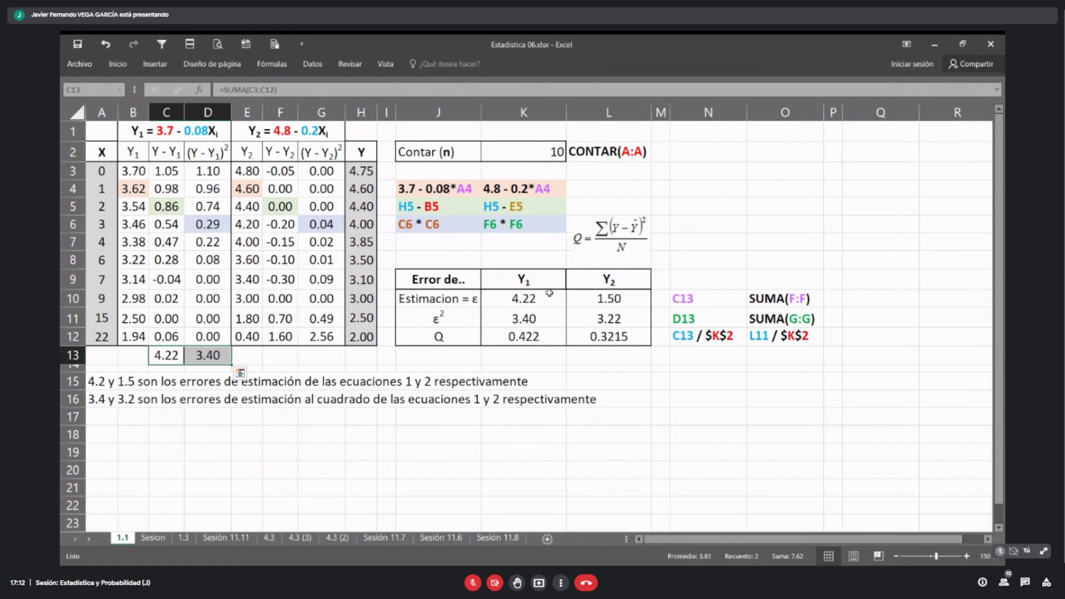
pyautogui.click(553, 337)
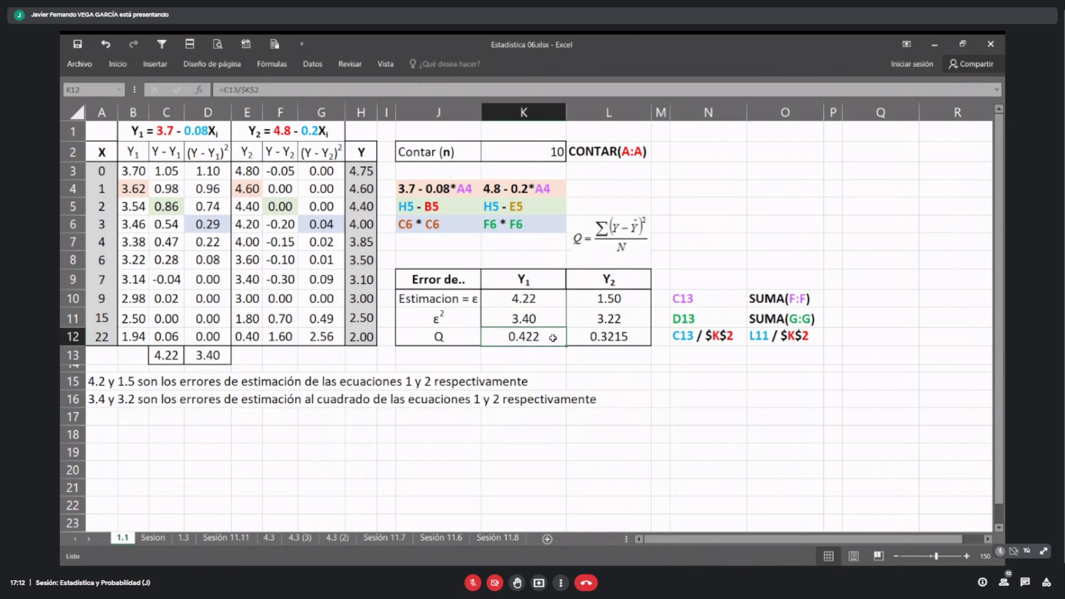
pyautogui.click(553, 299)
pyautogui.click(553, 316)
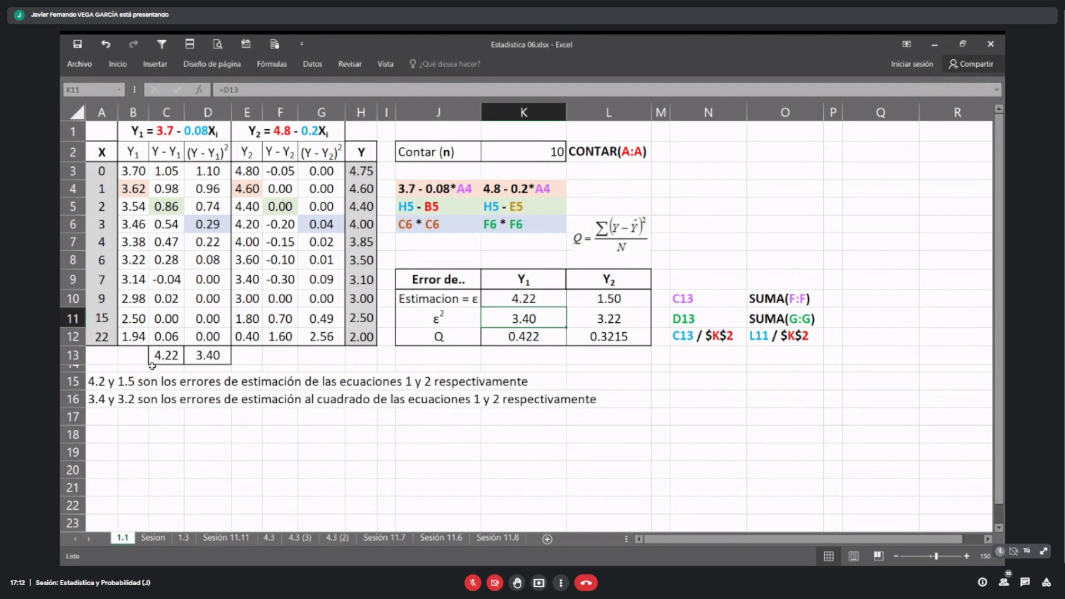
pyautogui.click(175, 359)
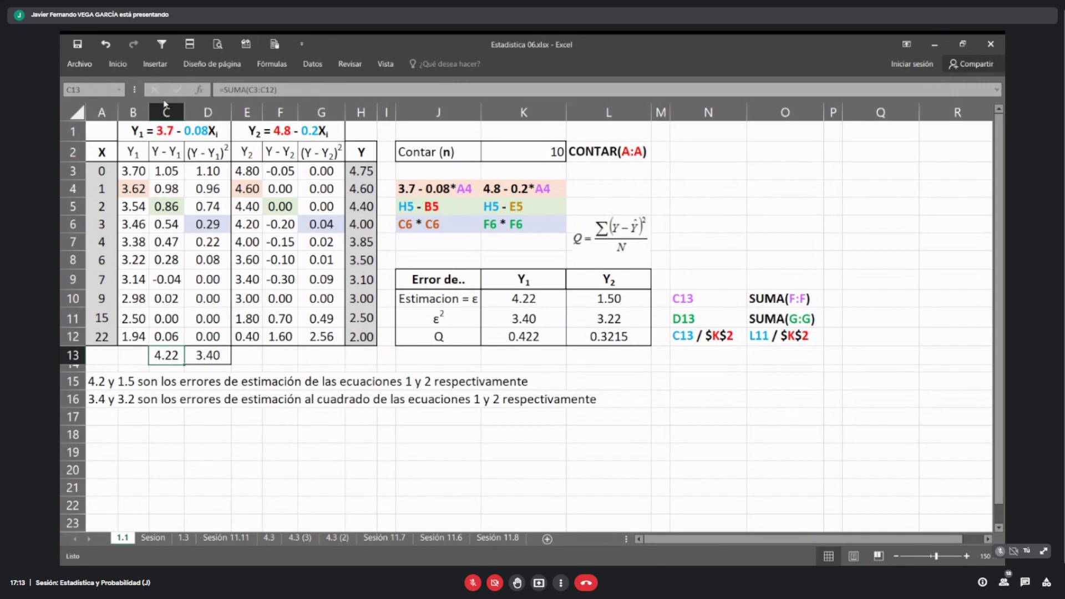
# Step: Review the Y2 results in L10:L12, the note in O12 and column K
pyautogui.click(101, 131)
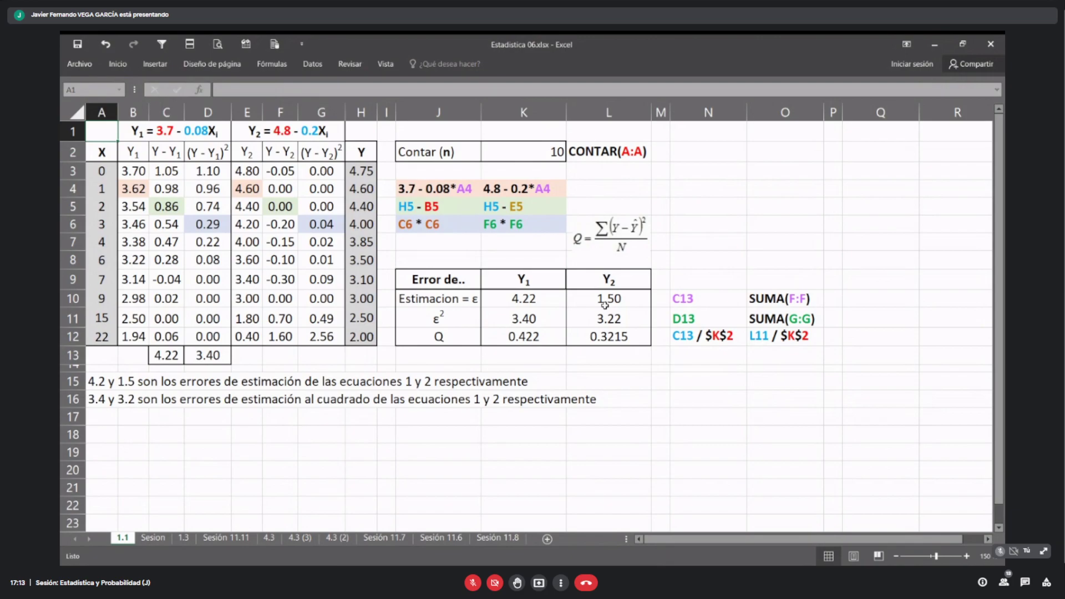
pyautogui.moveTo(636, 294); pyautogui.dragTo(617, 331)
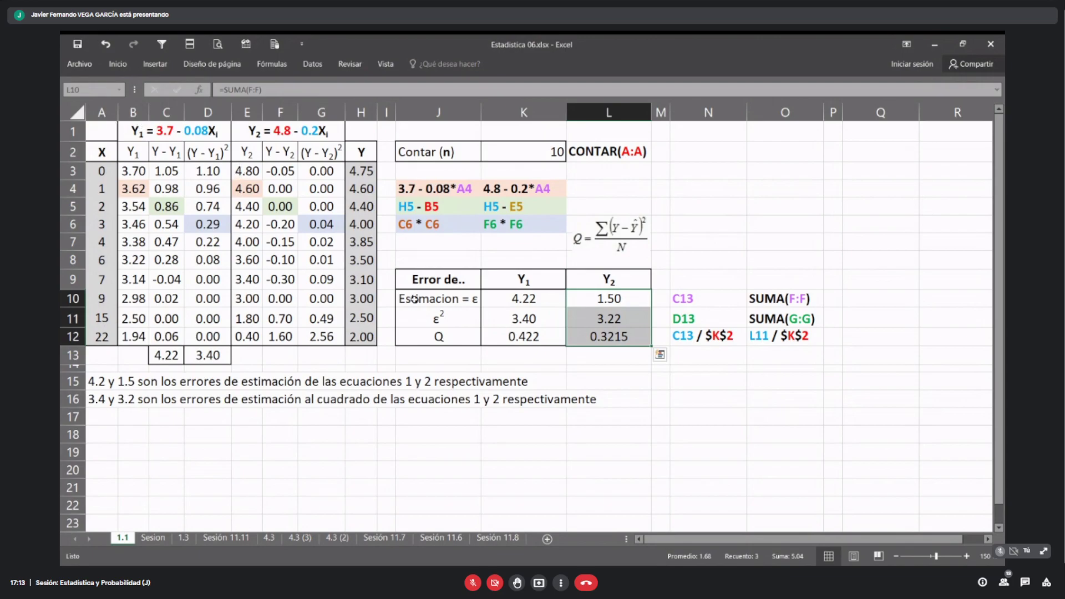
pyautogui.click(809, 335)
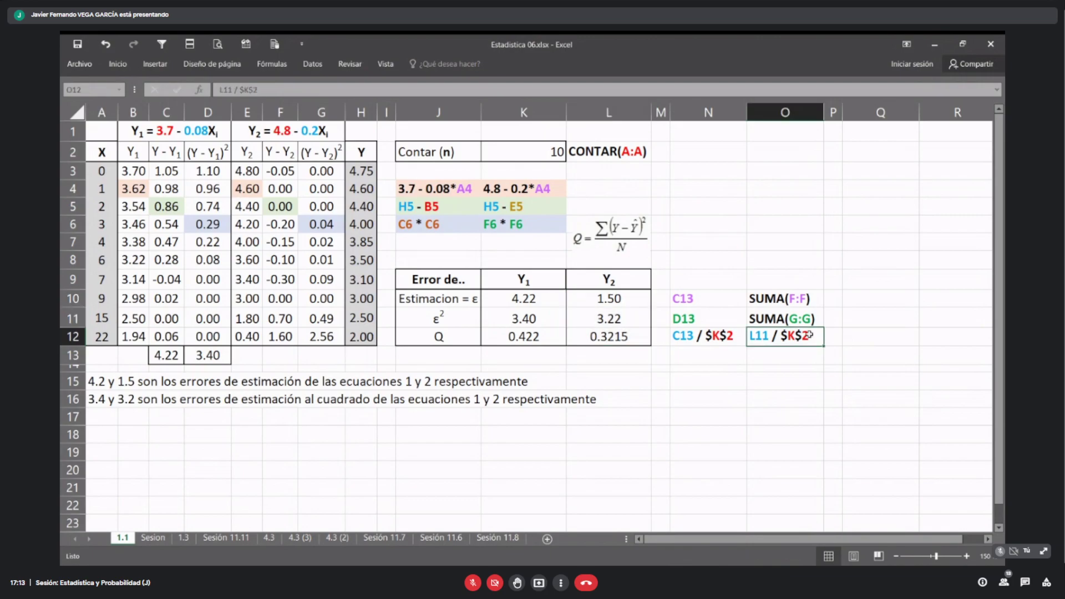
pyautogui.click(106, 130)
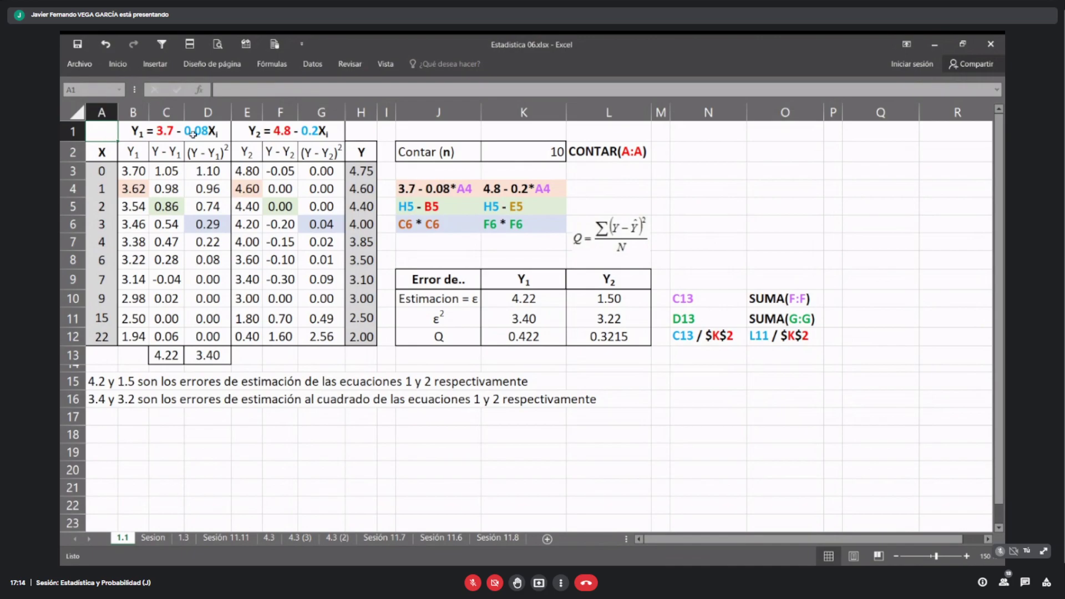
pyautogui.click(555, 107)
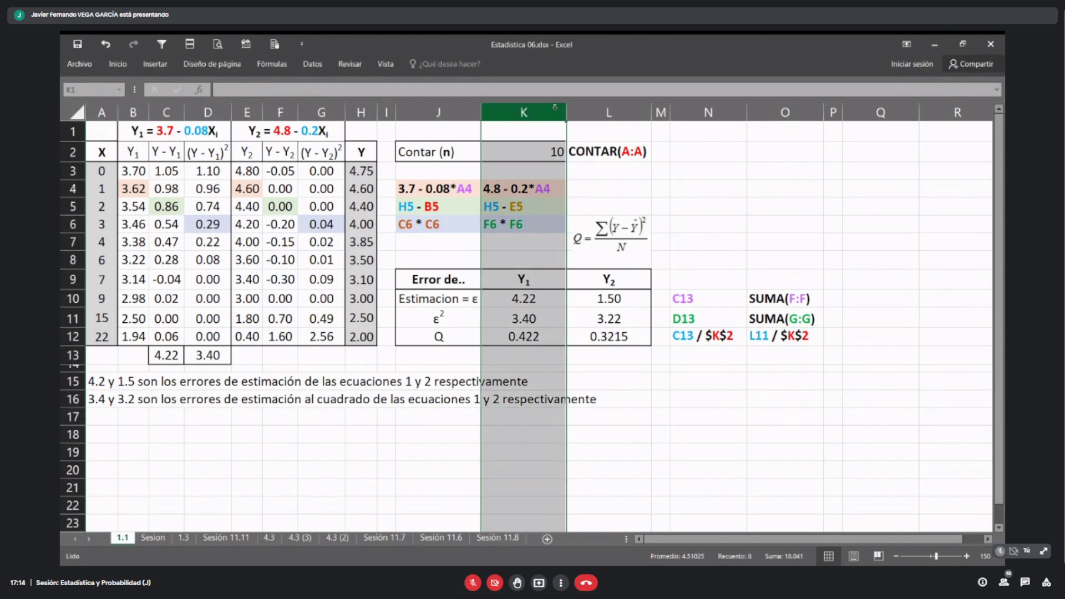
# Step: Trace the estimation error in K10 to cell C13 and the differences in C3:C12 that it sums
pyautogui.click(532, 298)
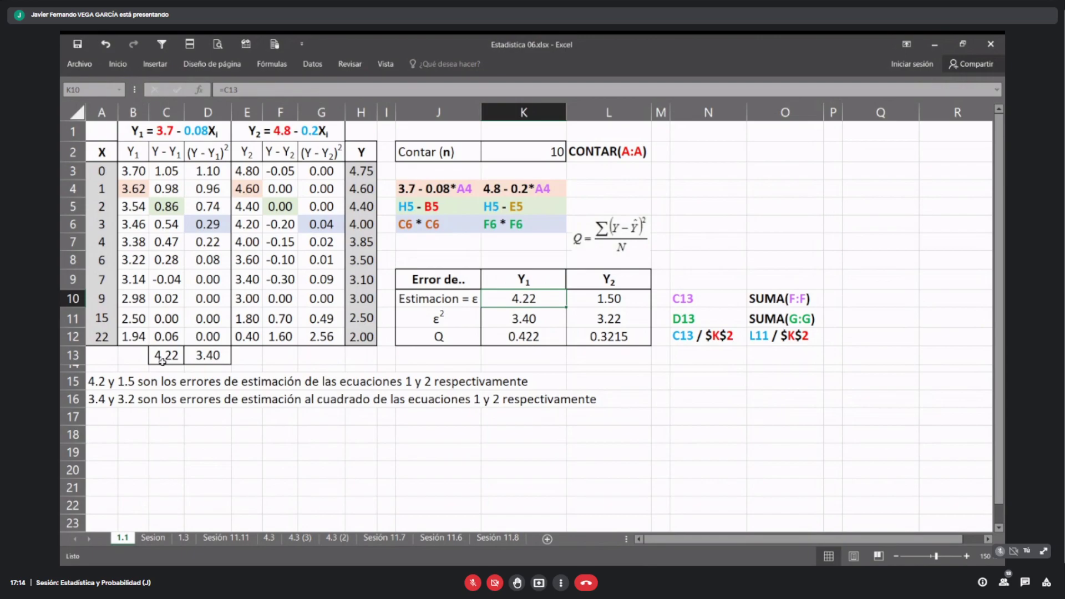
pyautogui.click(242, 91)
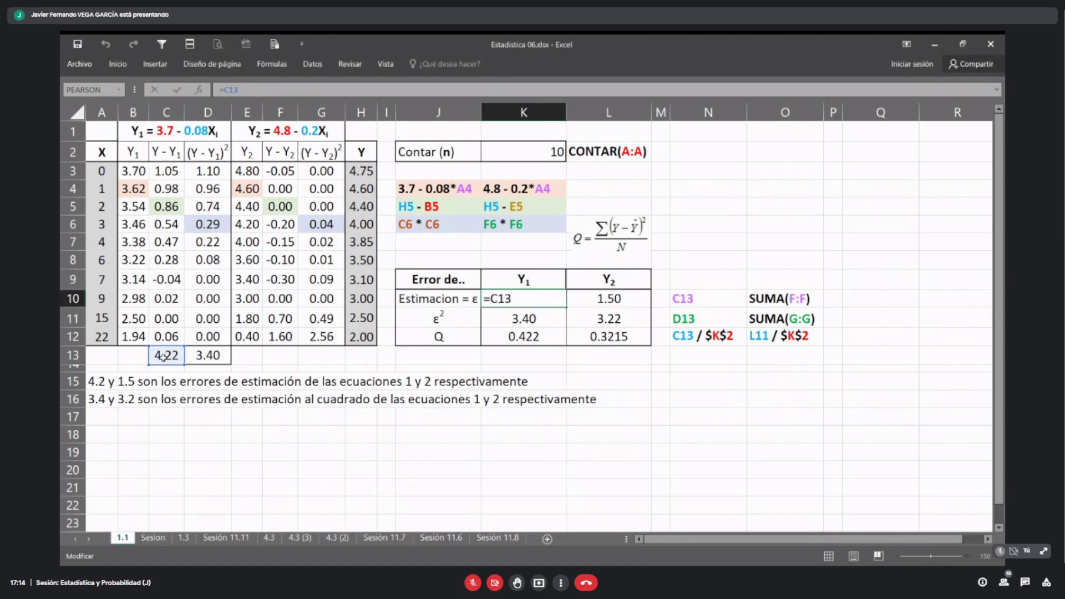
pyautogui.click(163, 355)
pyautogui.moveTo(167, 337); pyautogui.dragTo(167, 165)
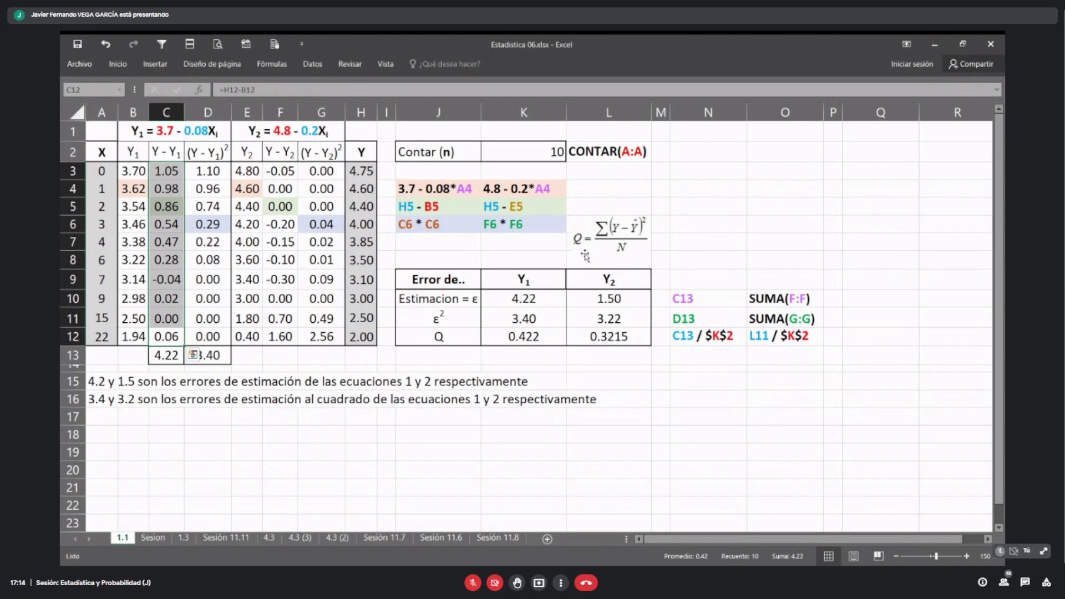
pyautogui.click(550, 300)
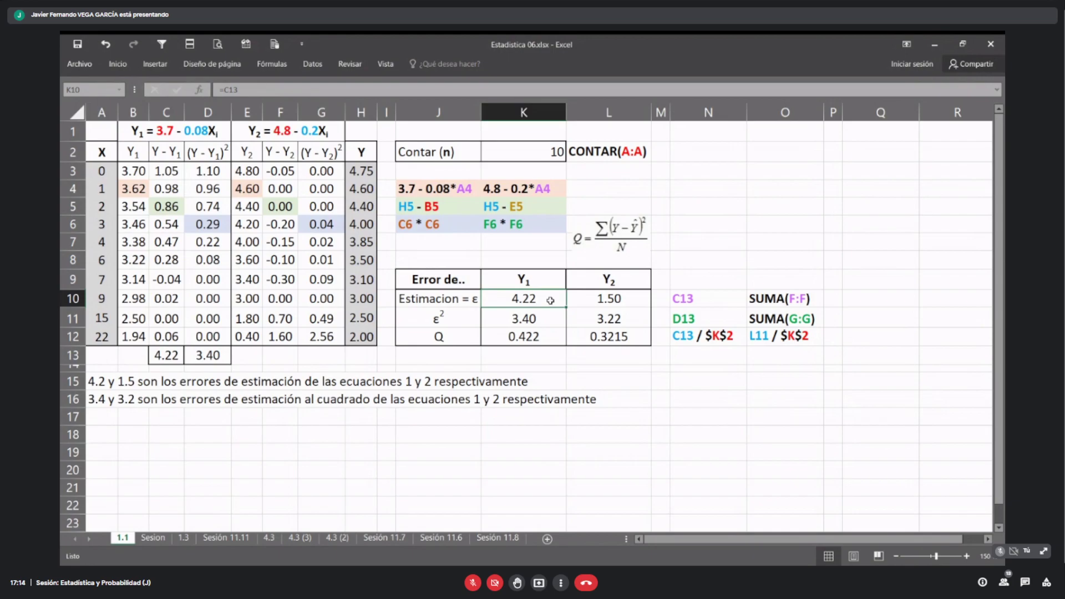
# Step: Replace the sum formula in C13 with the value 9
pyautogui.click(156, 358)
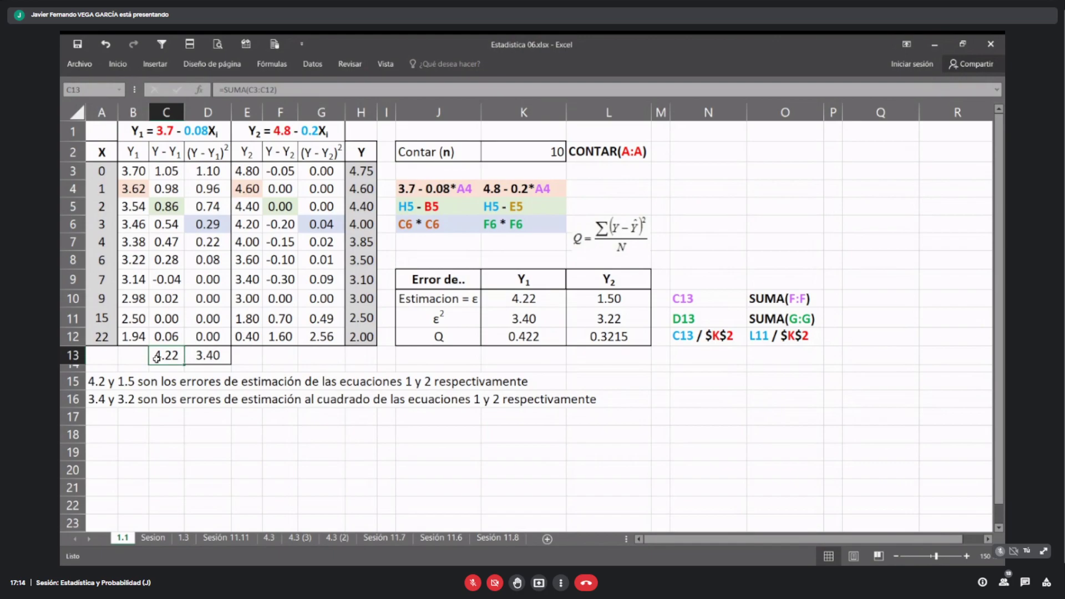
pyautogui.write('9')
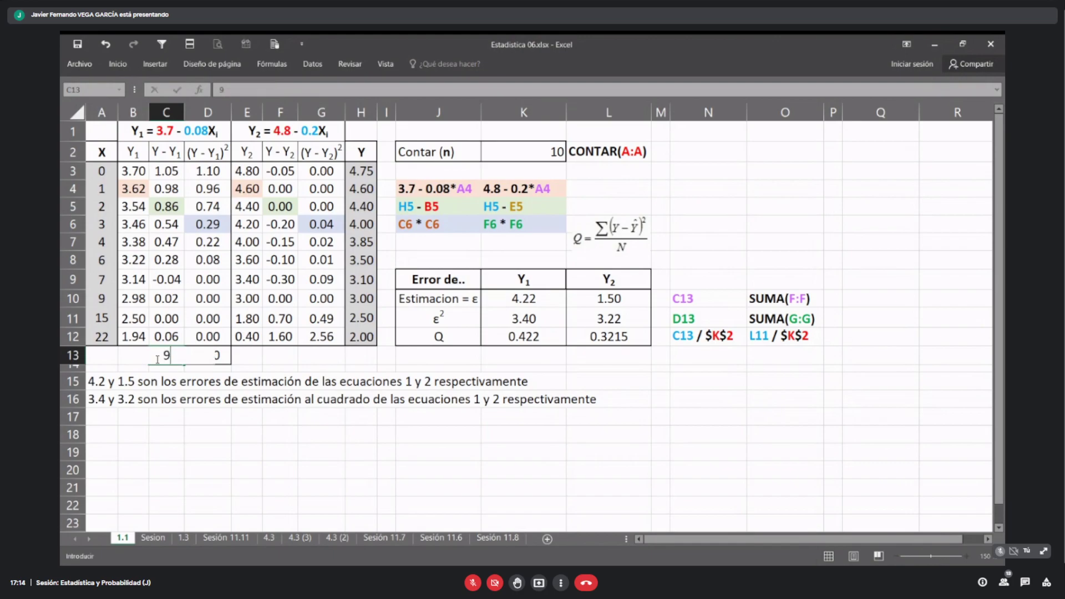
pyautogui.press('Return')
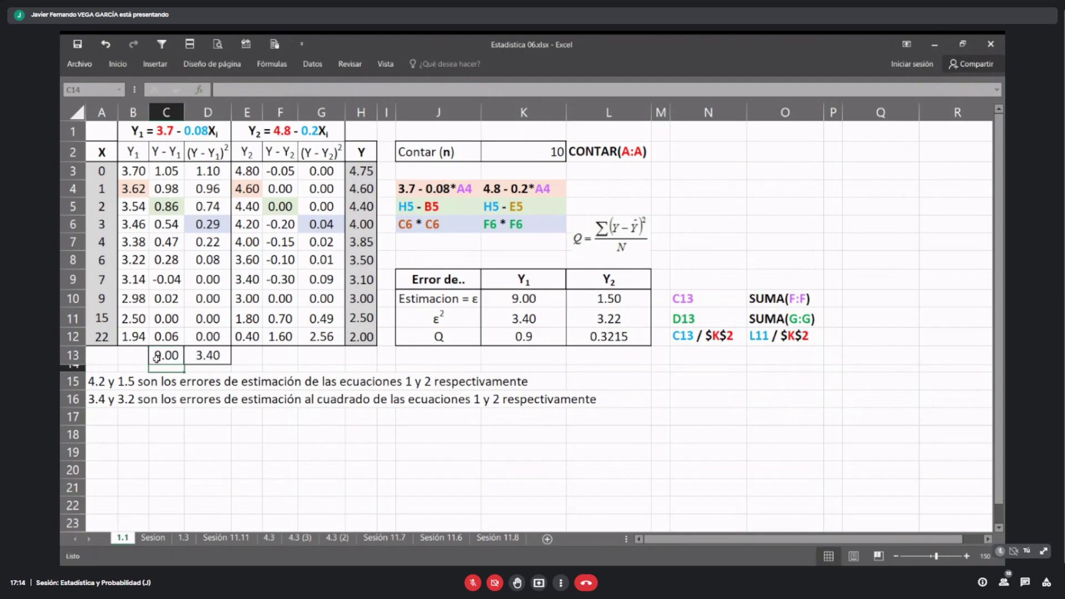
# Step: Change the value in C13 to 10
pyautogui.click(157, 358)
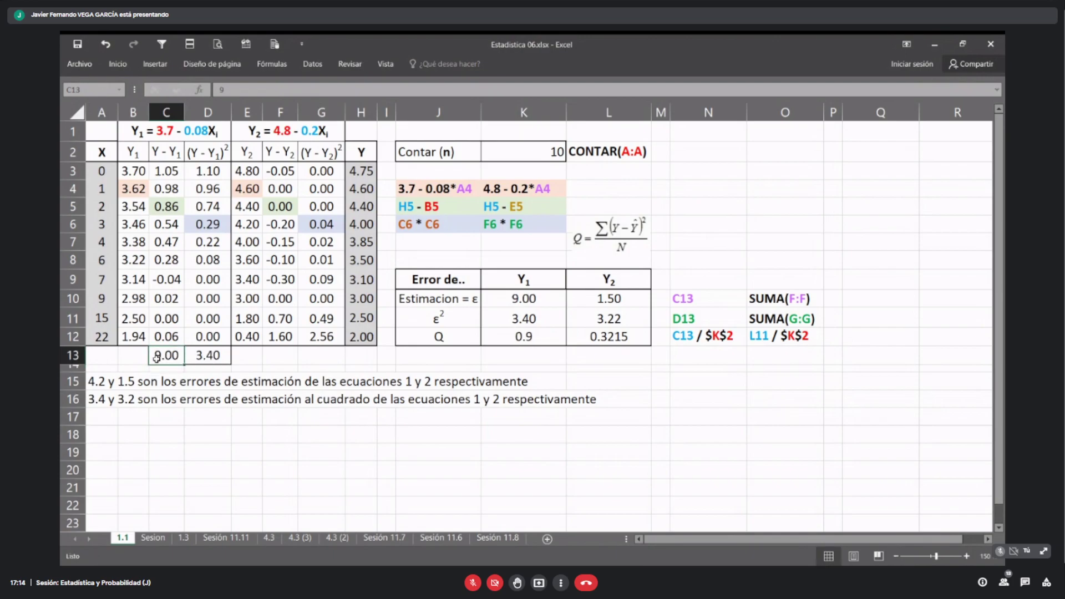
pyautogui.write('10')
pyautogui.press('Return')
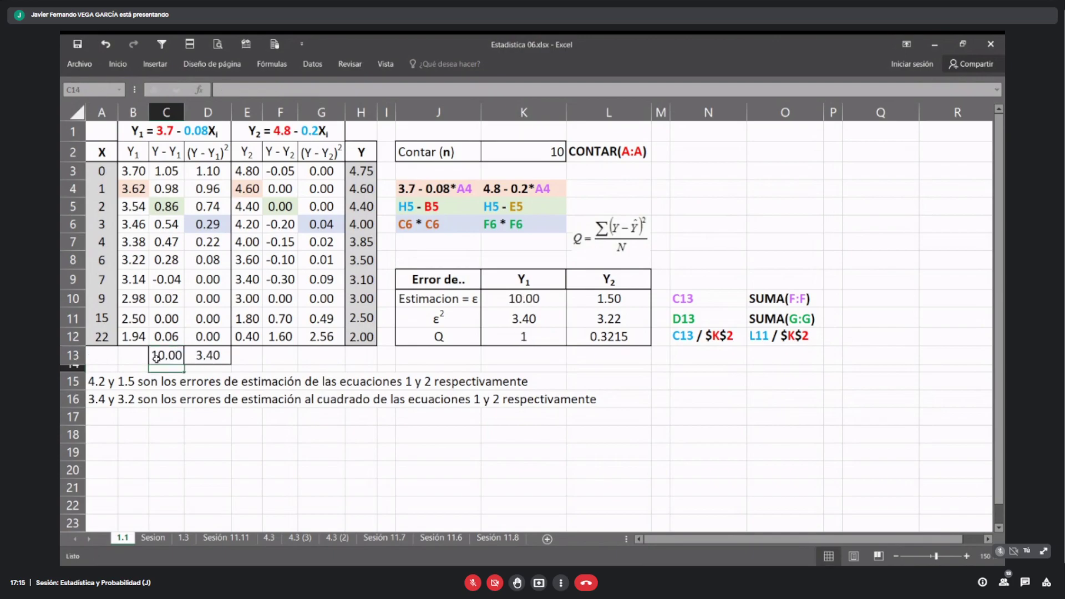
# Step: Undo the last value entered in C13 and enter the letter A there instead
pyautogui.hotkey('ctrl', 'z')
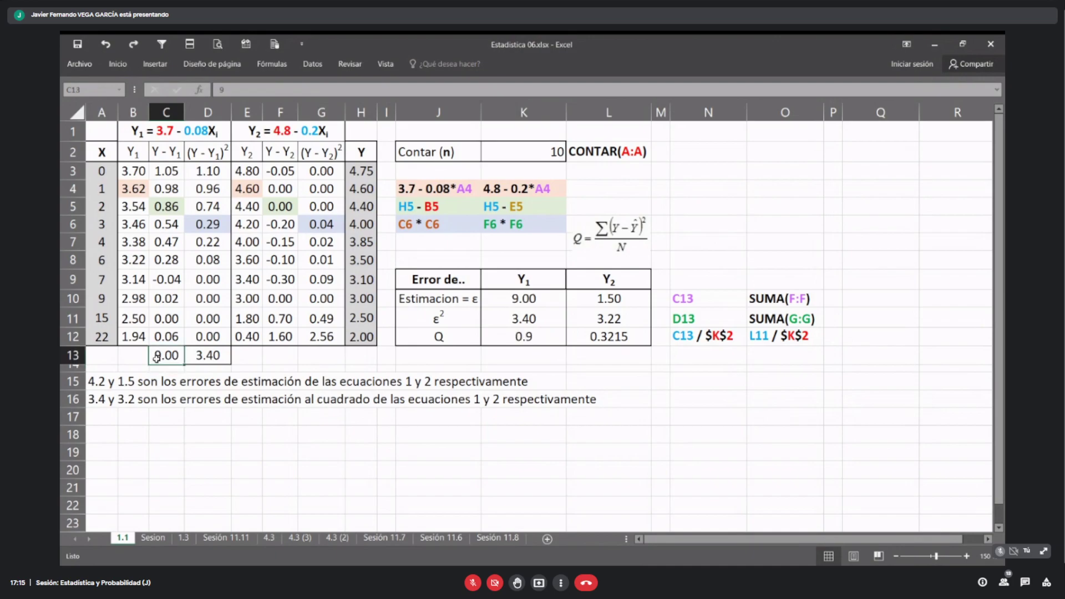
pyautogui.write('A')
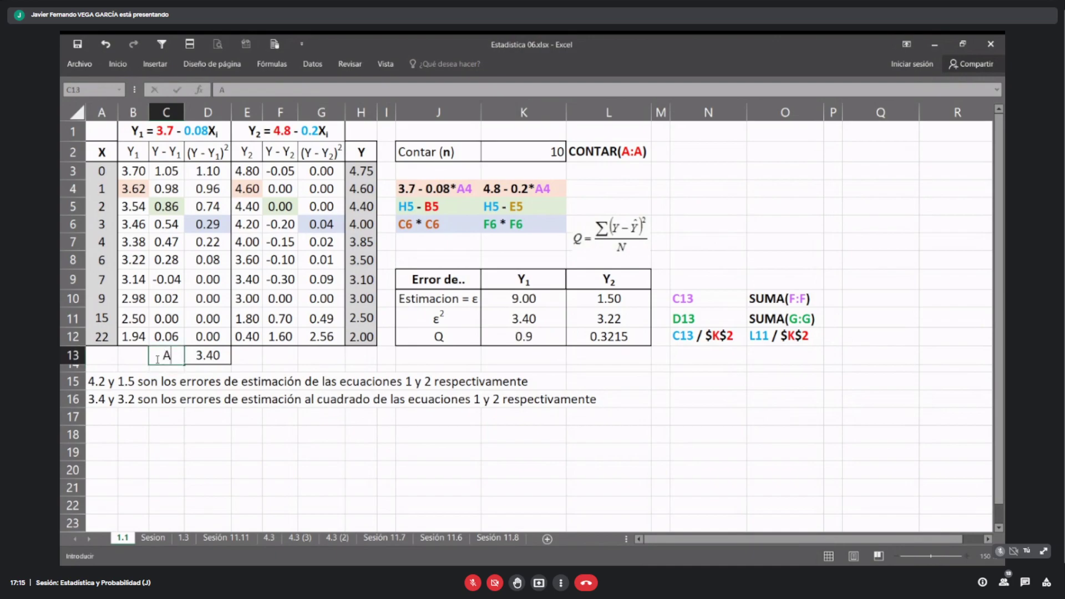
pyautogui.press('Return')
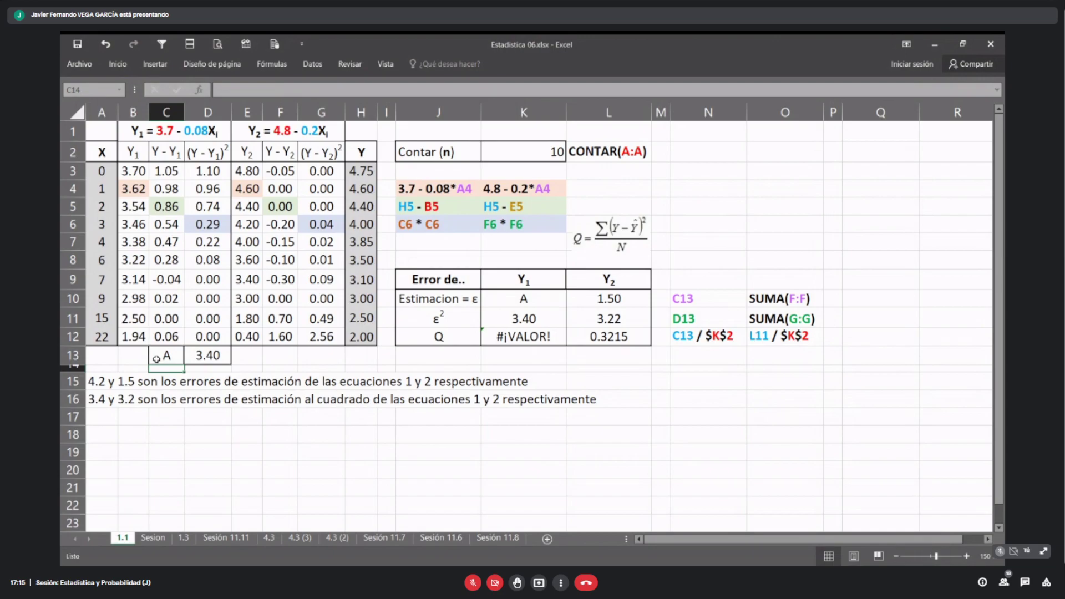
# Step: Undo the entries in C13 back to its sum formula, and check the ranges summed in C13 and D13
pyautogui.hotkey('ctrl', 'z')
pyautogui.hotkey('ctrl', 'z')
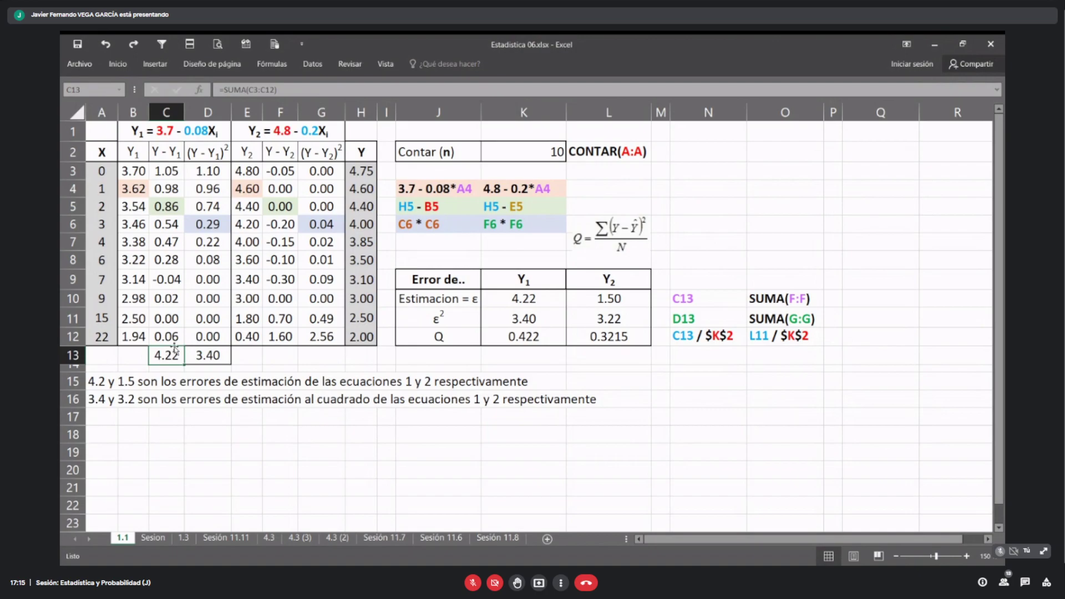
pyautogui.moveTo(172, 336); pyautogui.dragTo(164, 221)
pyautogui.moveTo(168, 153); pyautogui.dragTo(168, 336)
pyautogui.click(208, 355)
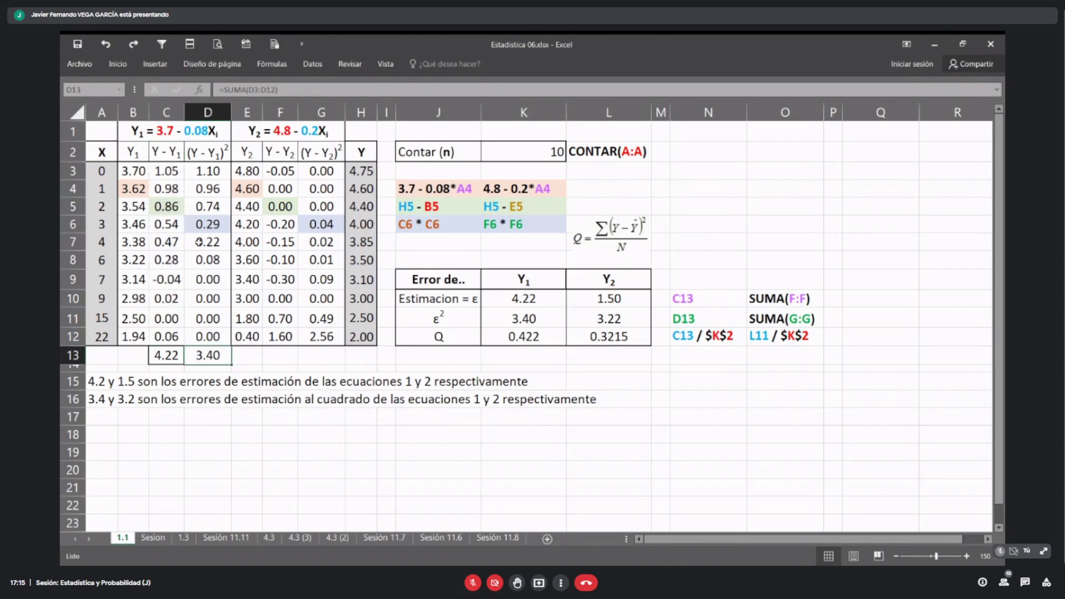
pyautogui.moveTo(200, 148); pyautogui.dragTo(205, 336)
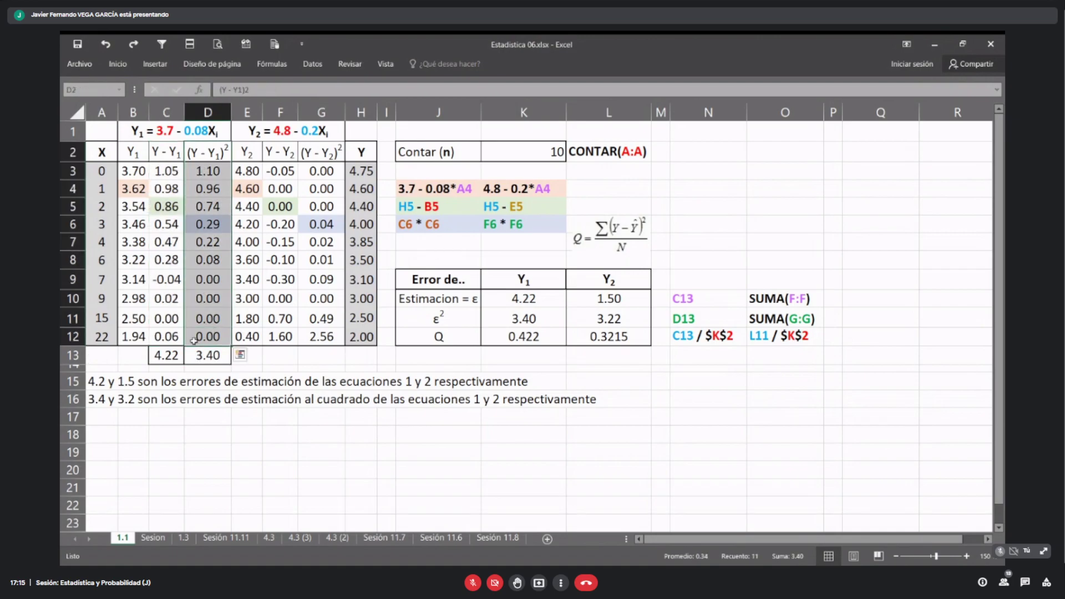
# Step: Copy the formula of C13 without its equals sign and paste it as the text SUMA(C3:C12) in C17
pyautogui.click(166, 354)
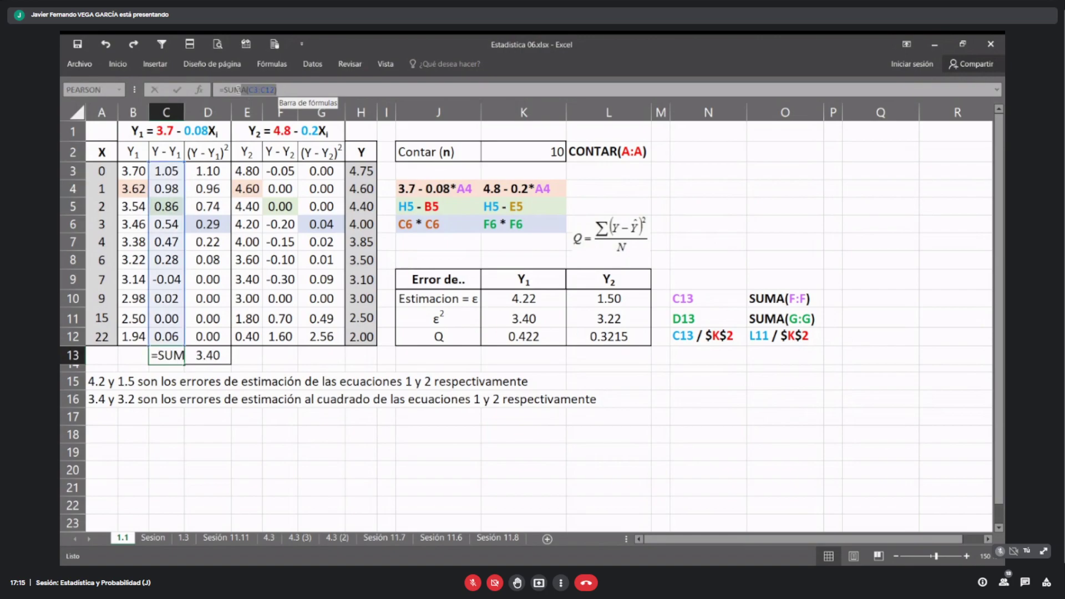
pyautogui.moveTo(282, 87); pyautogui.dragTo(226, 89)
pyautogui.hotkey('ctrl', 'c')
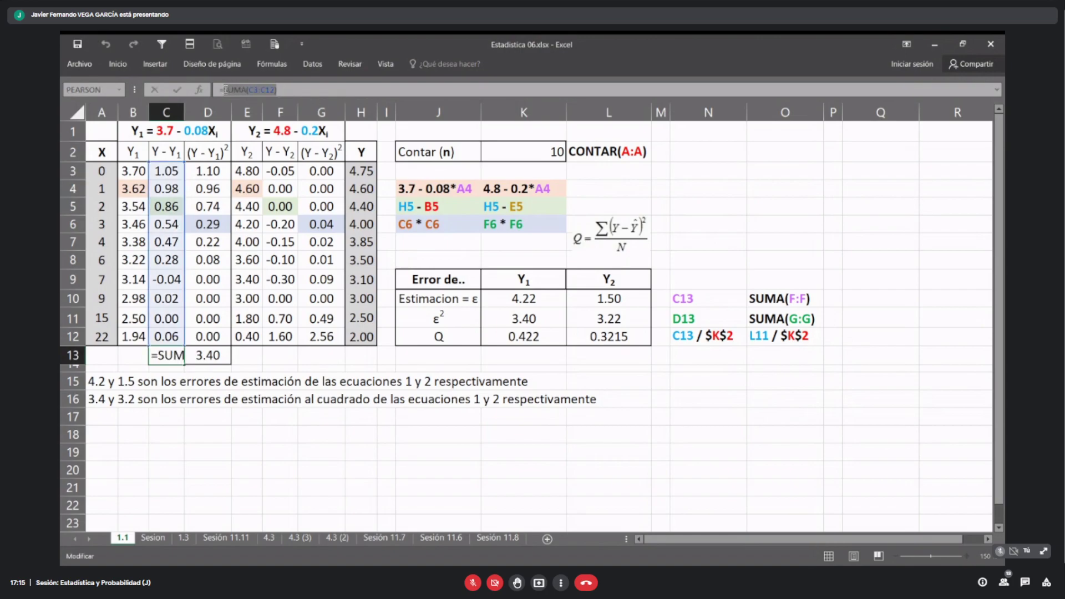
pyautogui.press('Escape')
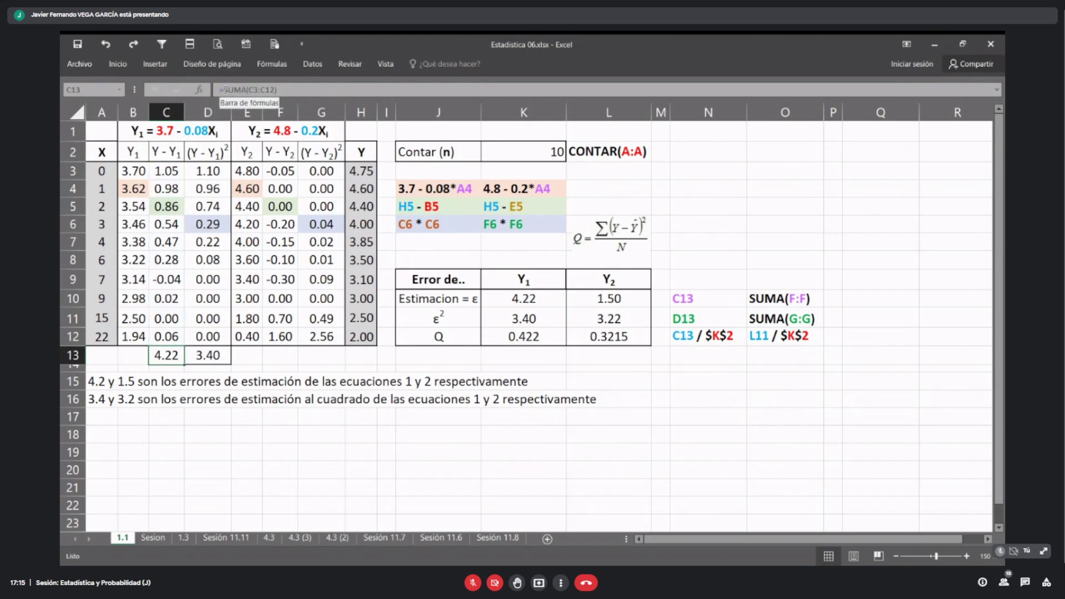
pyautogui.click(162, 416)
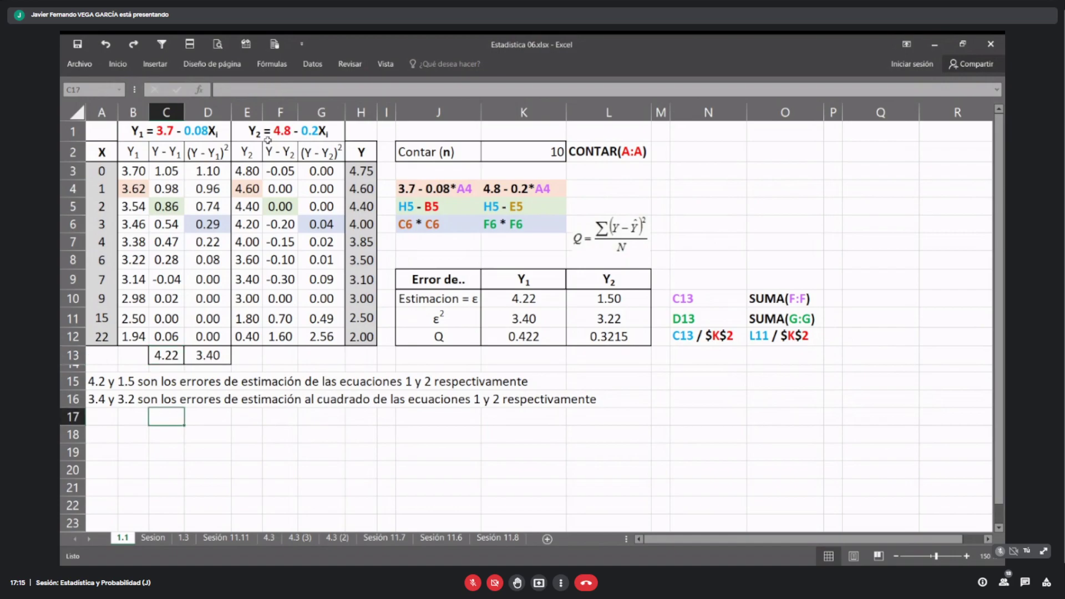
pyautogui.click(267, 90)
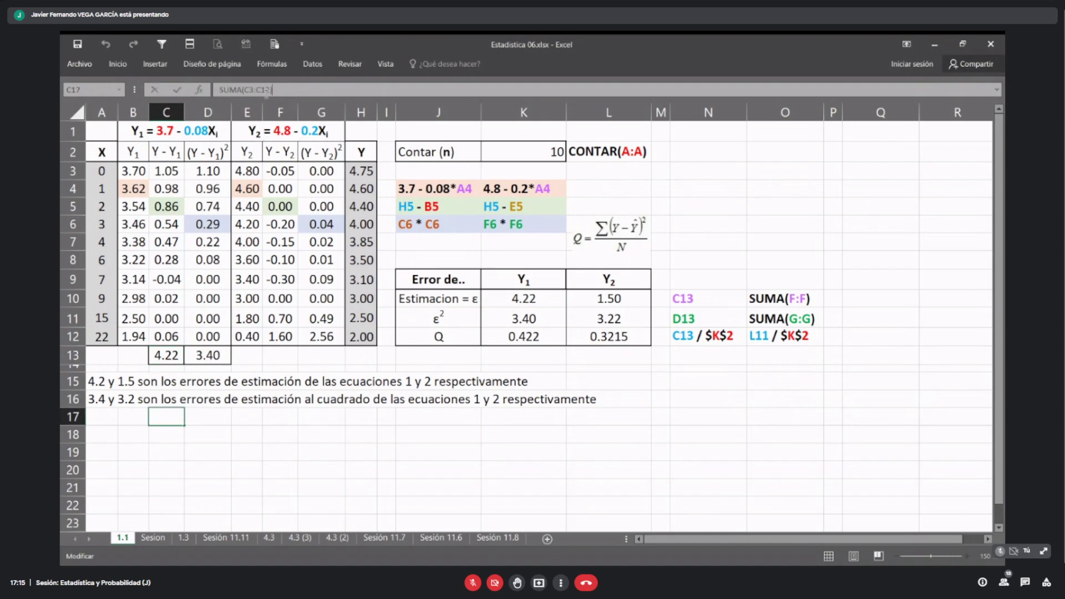
pyautogui.hotkey('ctrl', 'v')
pyautogui.press('Return')
pyautogui.press('Return')
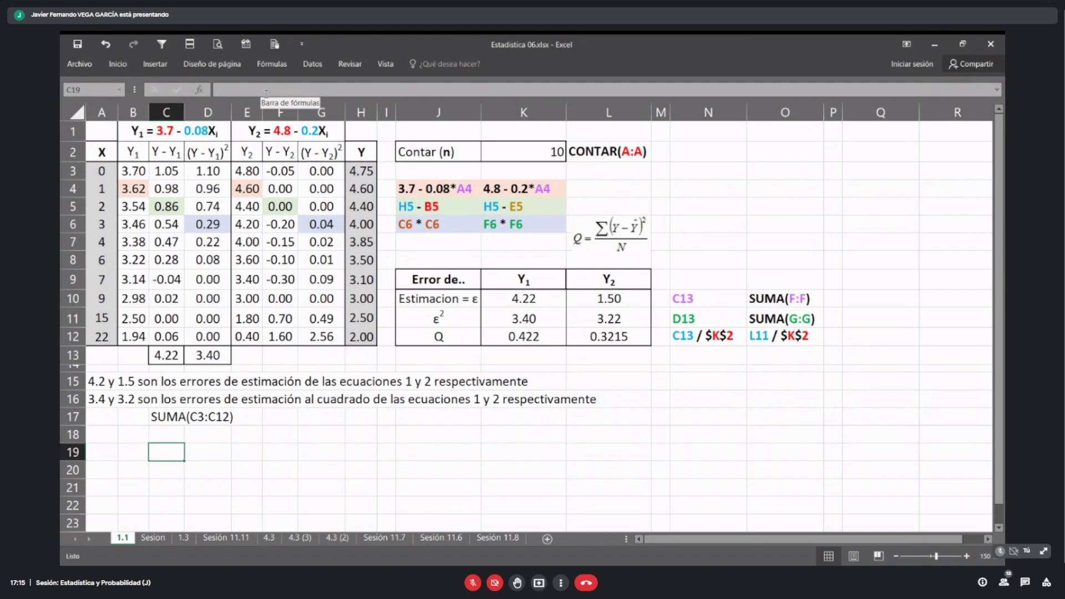
# Step: Compare the fixed range C3:C12 noted in C17 and used in C13 with the whole-column sum of F used in L10
pyautogui.click(177, 417)
pyautogui.moveTo(171, 171); pyautogui.dragTo(160, 334)
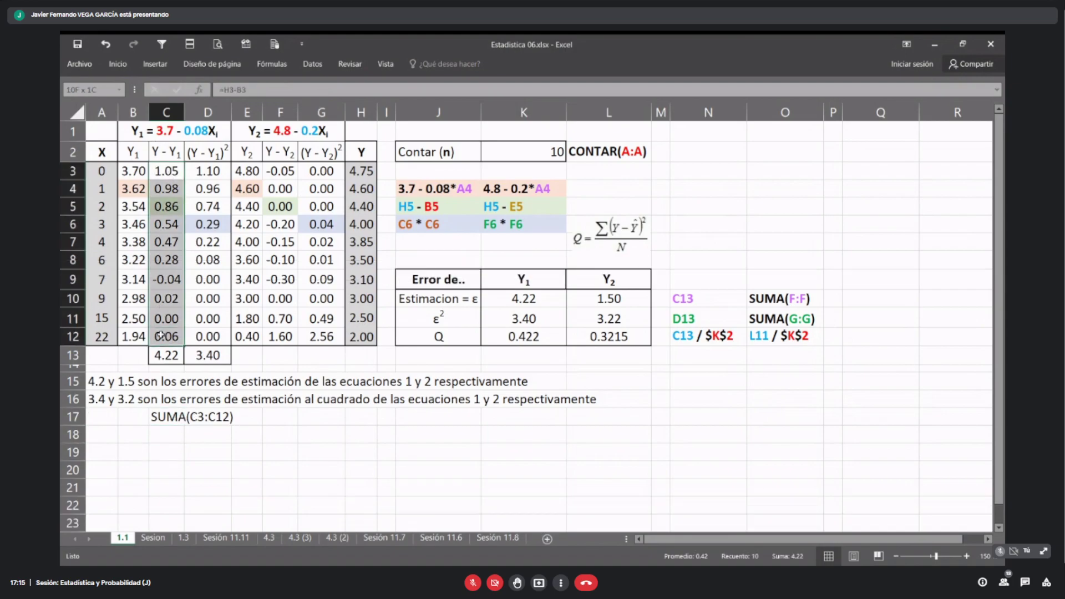
pyautogui.click(176, 415)
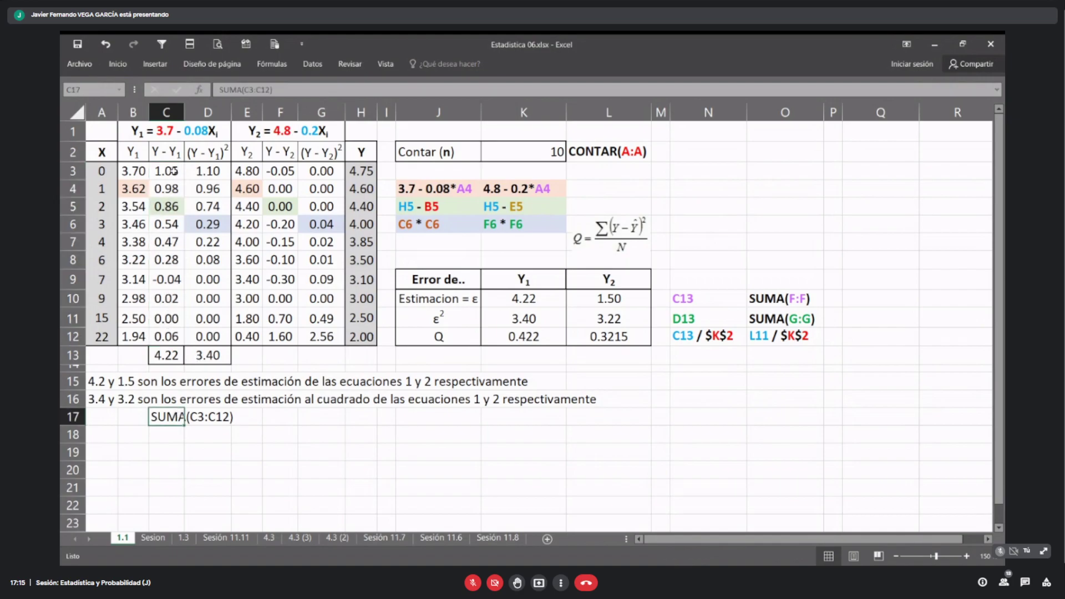
pyautogui.click(633, 301)
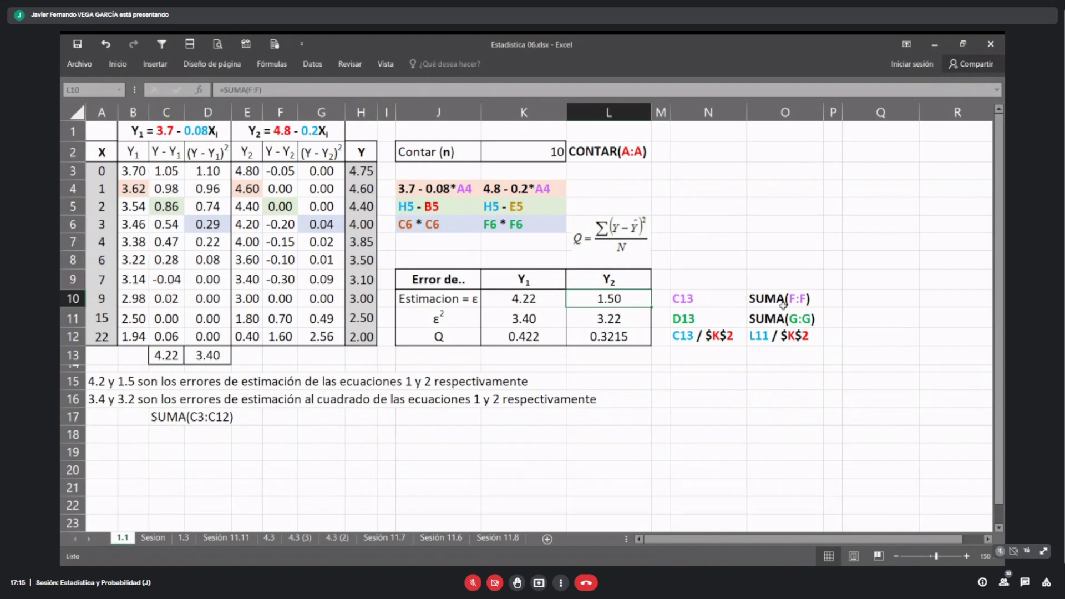
pyautogui.click(280, 112)
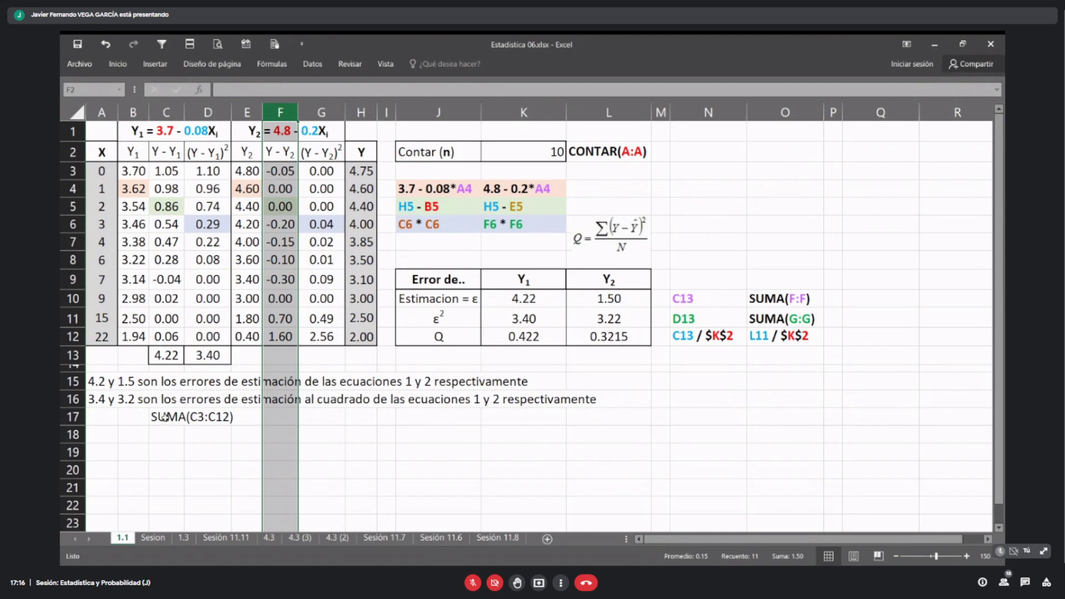
pyautogui.click(198, 418)
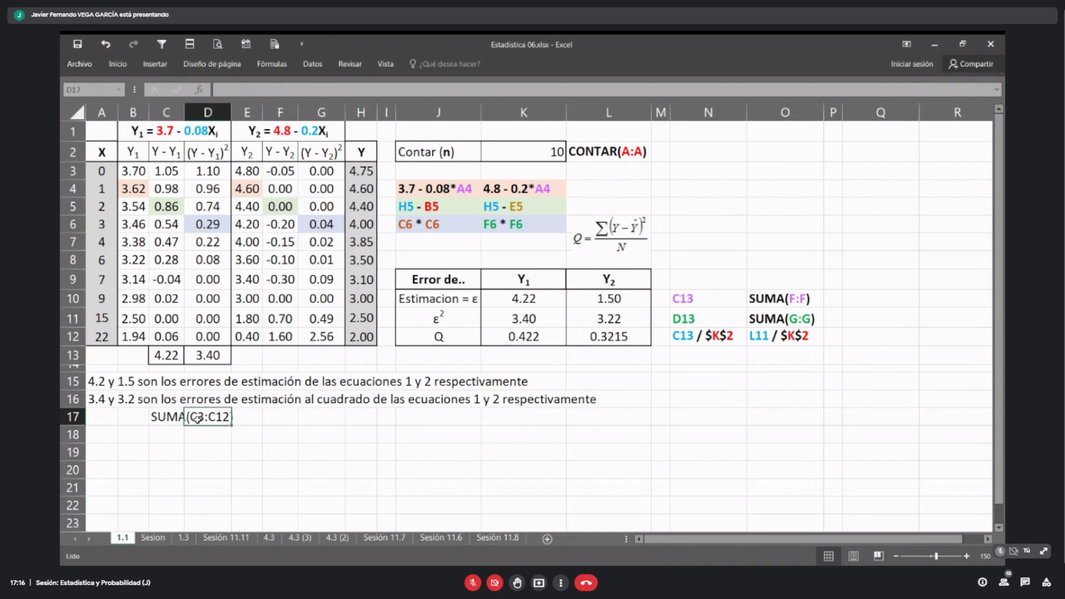
pyautogui.click(165, 418)
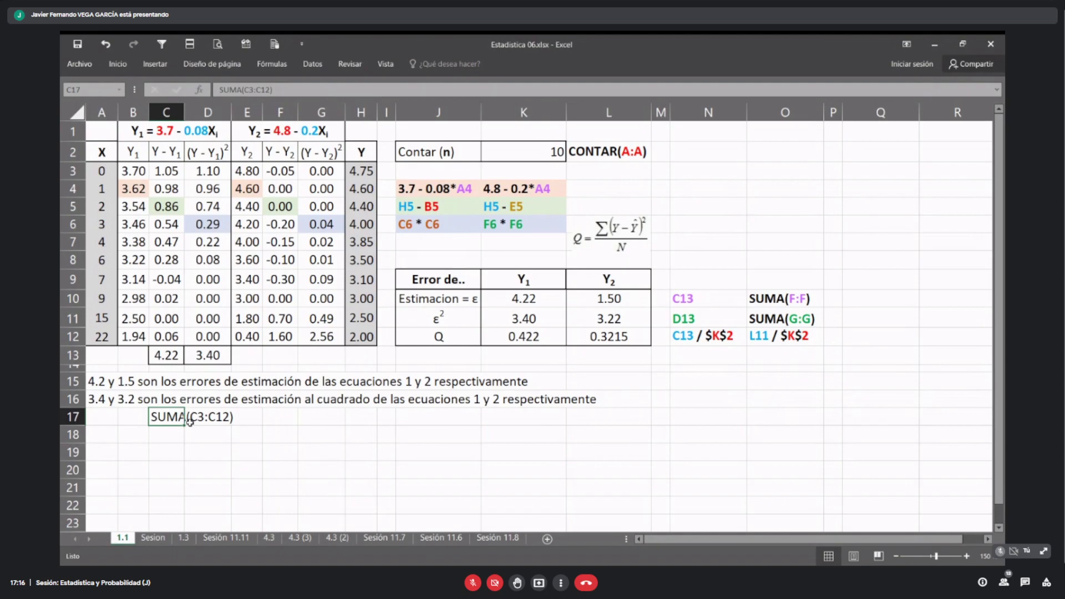
pyautogui.click(164, 360)
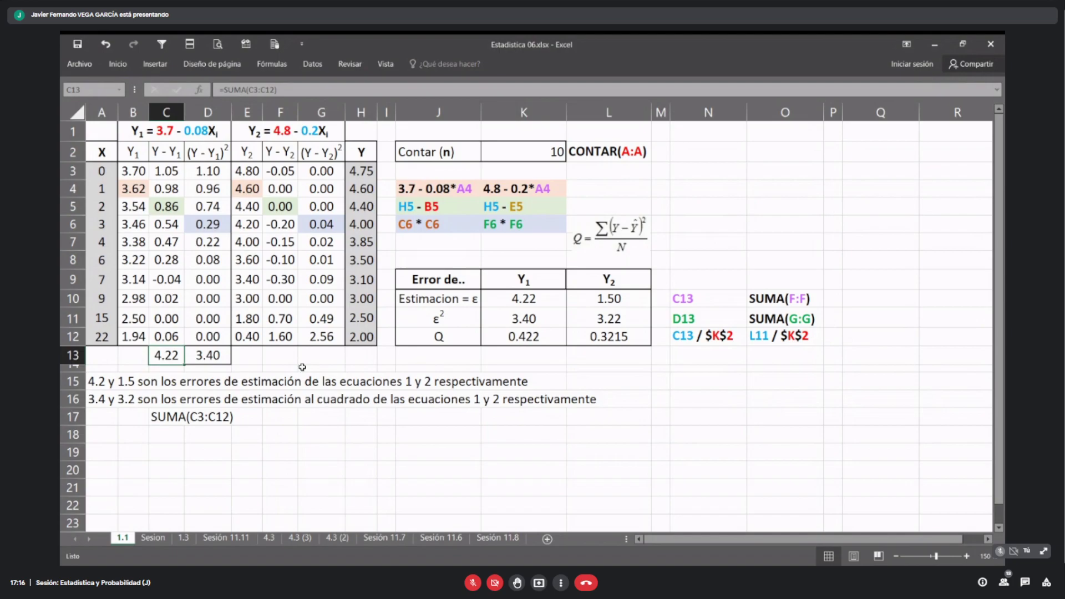
pyautogui.moveTo(618, 302); pyautogui.dragTo(627, 328)
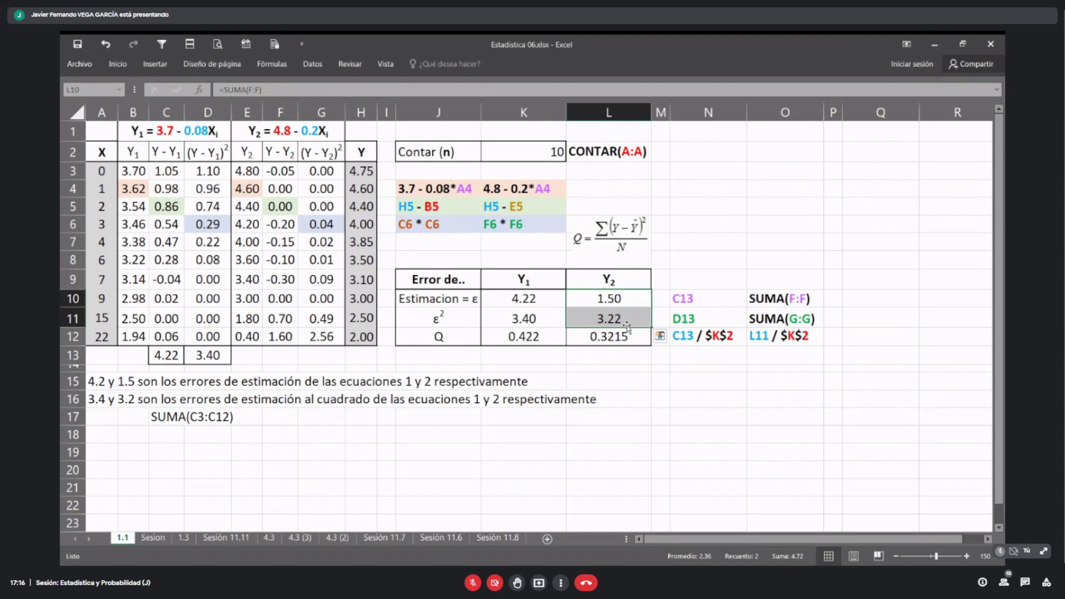
# Step: Test the whole-column sum of G by entering 1500 in G19 below the table, and clear that cell again
pyautogui.click(317, 454)
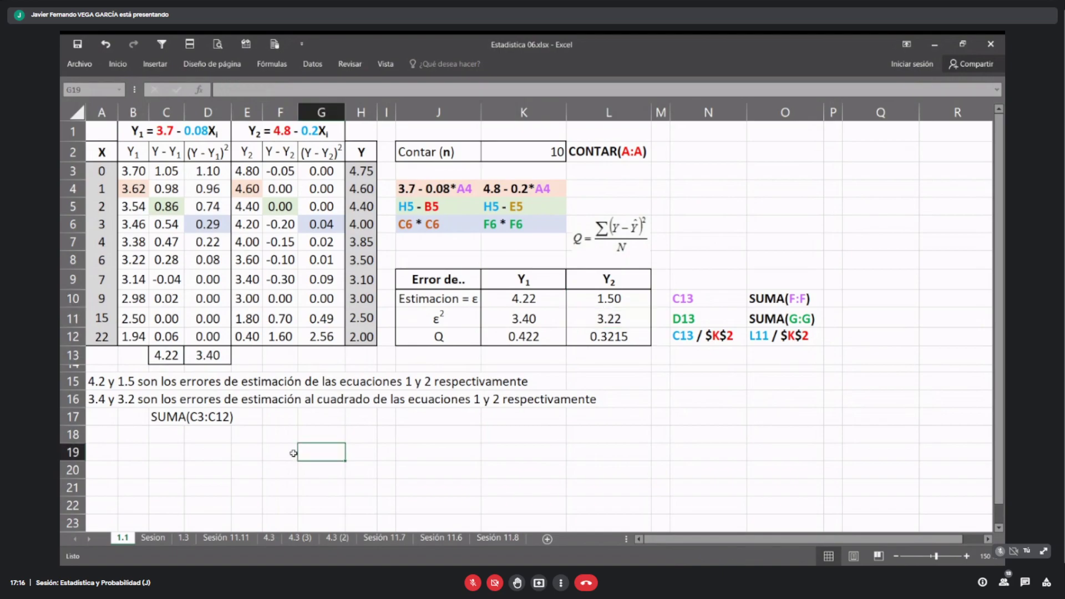
pyautogui.moveTo(103, 172); pyautogui.dragTo(333, 336)
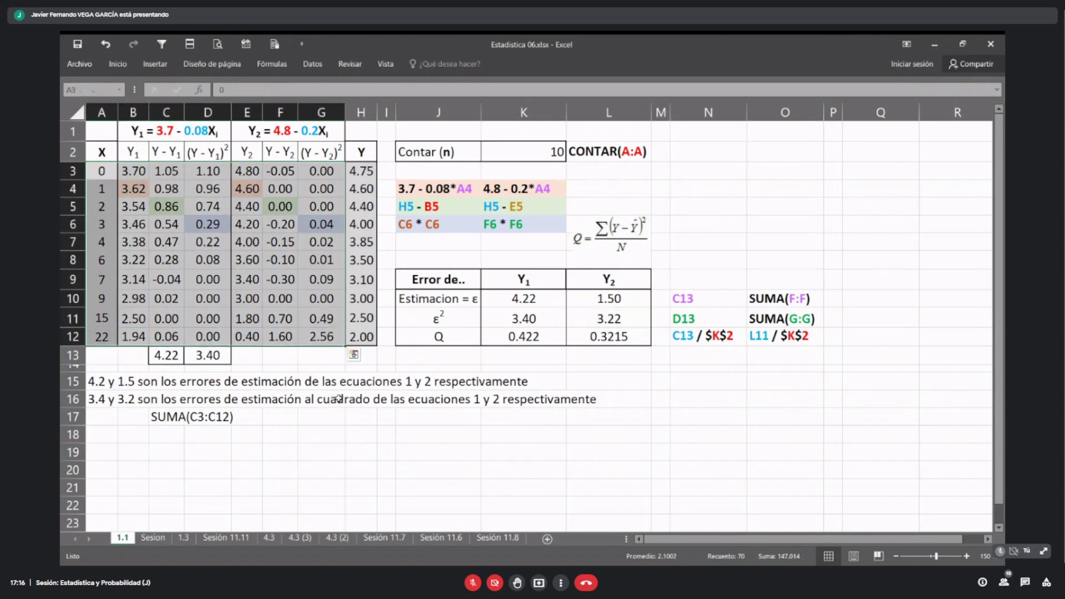
pyautogui.click(329, 450)
pyautogui.write('1500')
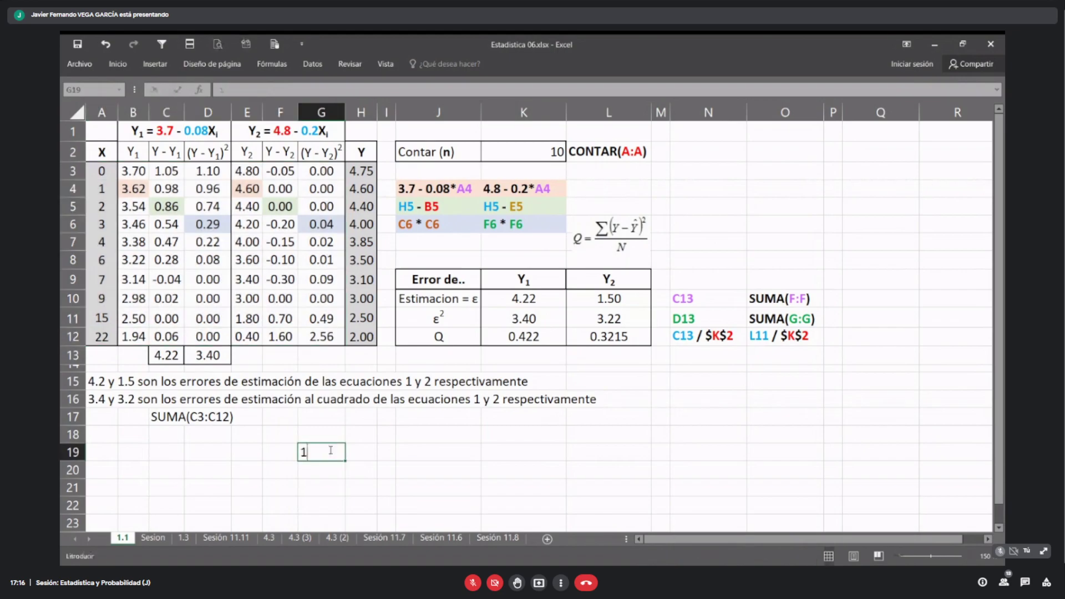
pyautogui.press('Return')
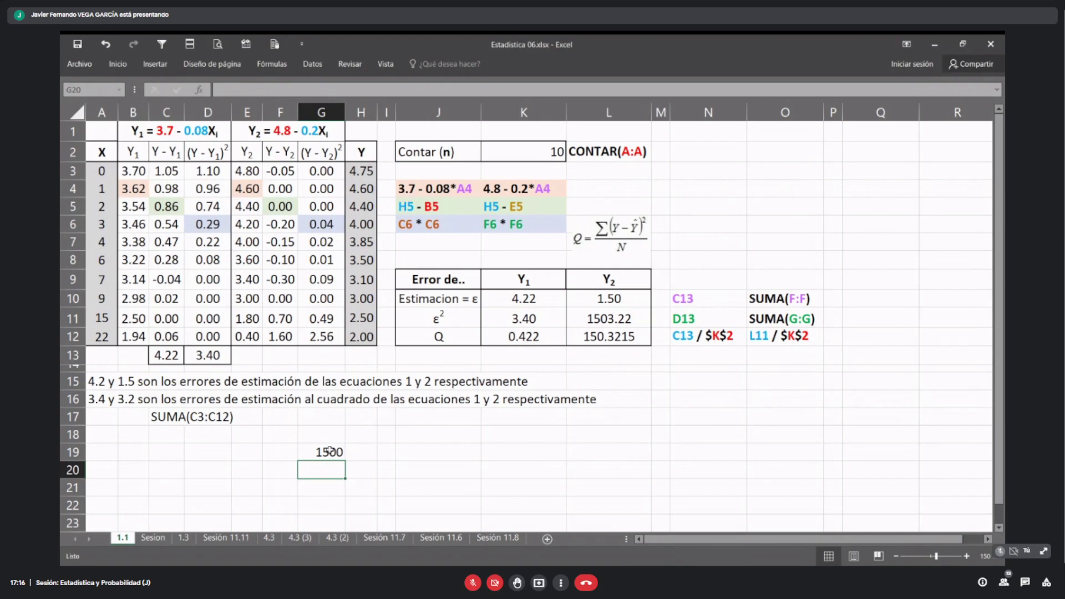
pyautogui.click(329, 450)
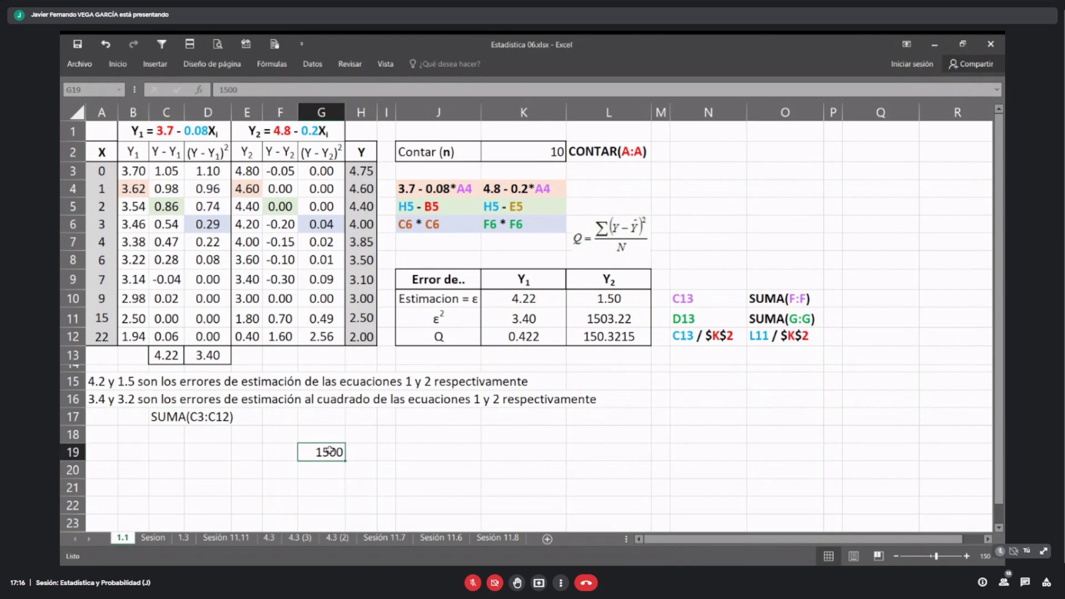
pyautogui.press('Delete')
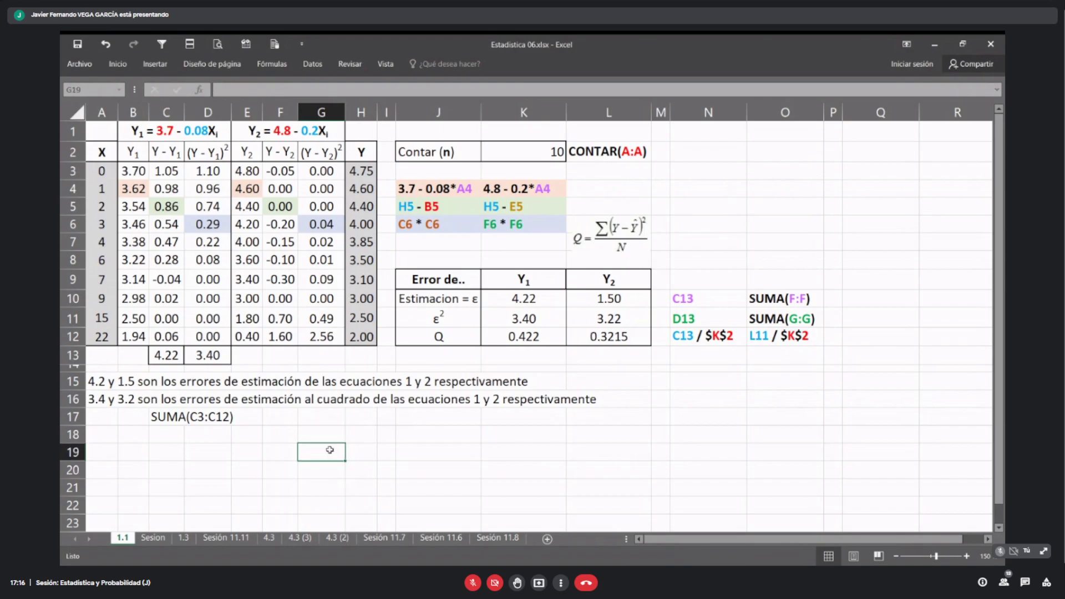
pyautogui.click(107, 131)
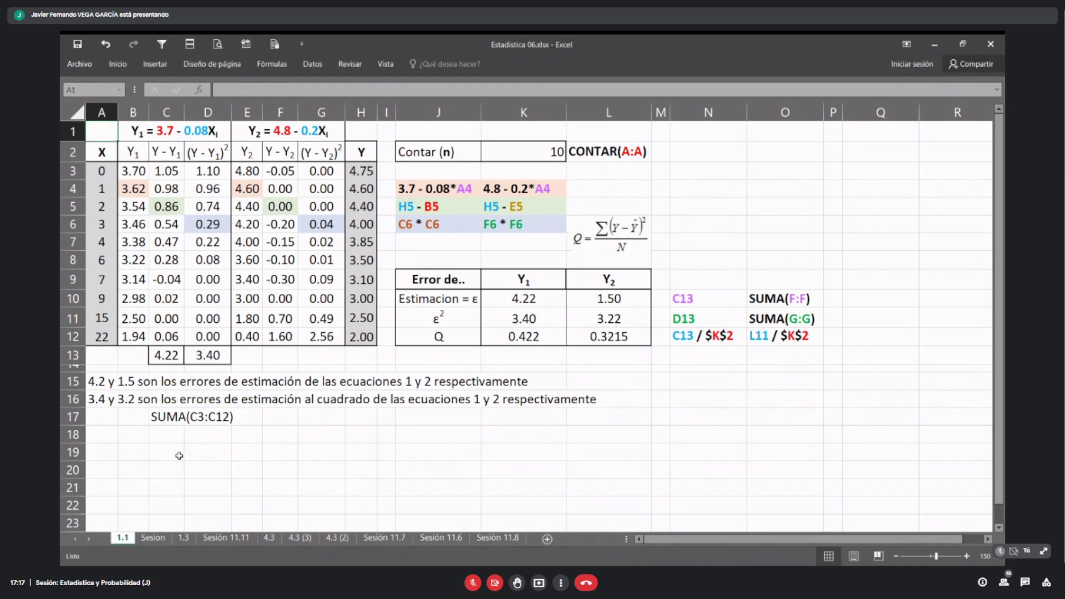
pyautogui.click(174, 420)
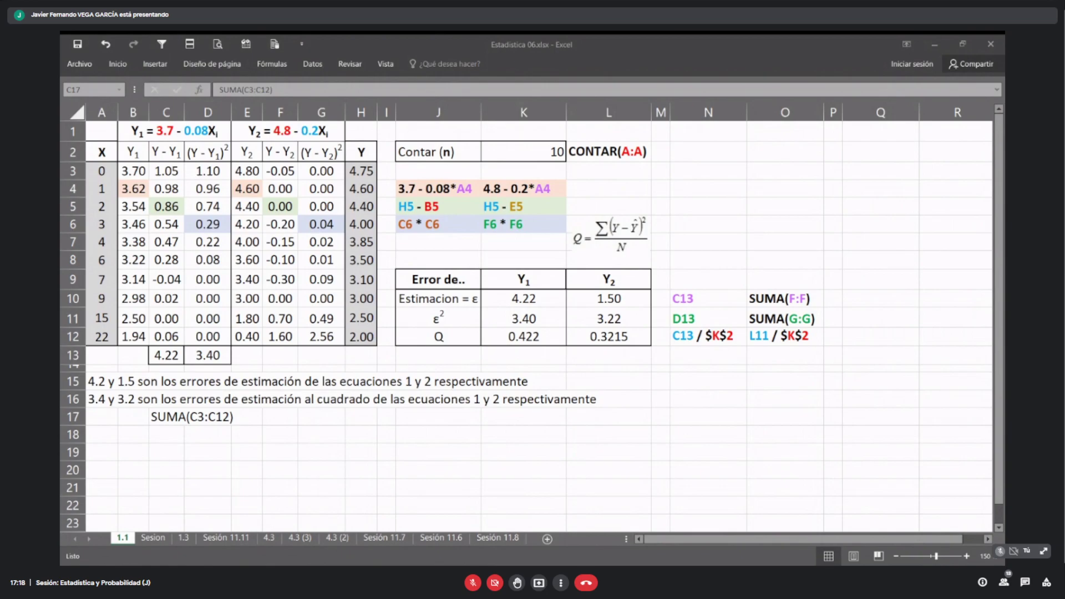
pyautogui.press('F2')
pyautogui.press('Escape')
pyautogui.write('=')
pyautogui.press('Escape')
# Step: Turn on the meeting microphone to speak, and mute it again
pyautogui.click(474, 583)
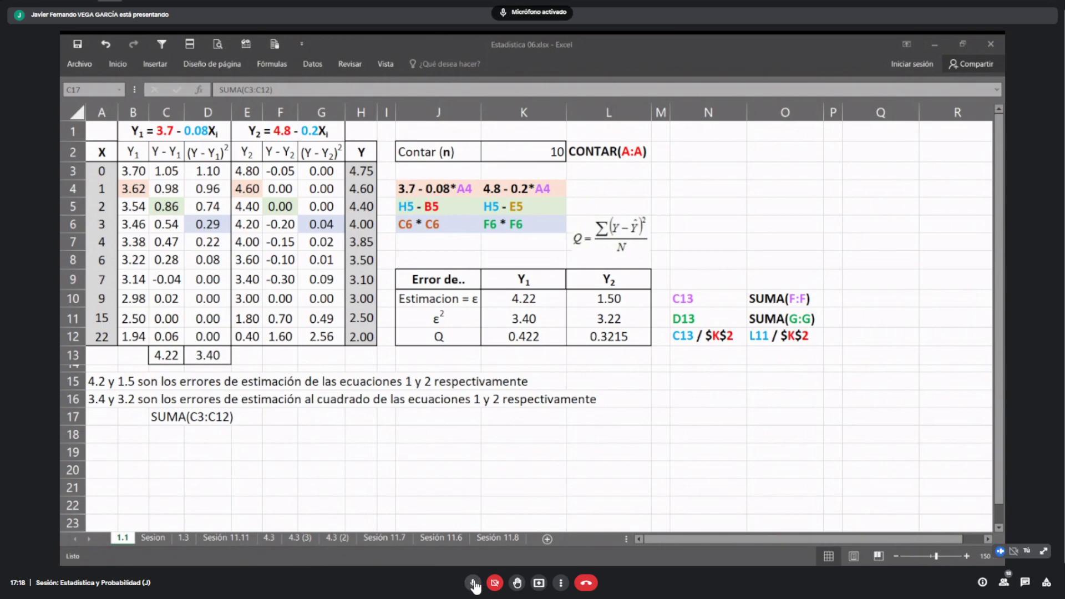
pyautogui.click(473, 583)
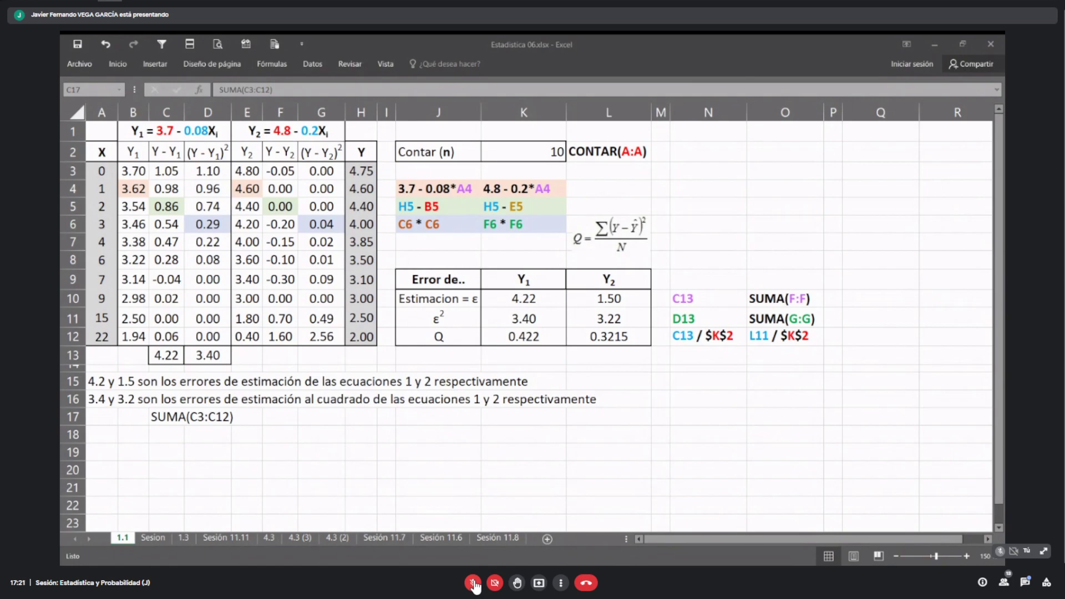
pyautogui.press('F2')
pyautogui.press('Escape')
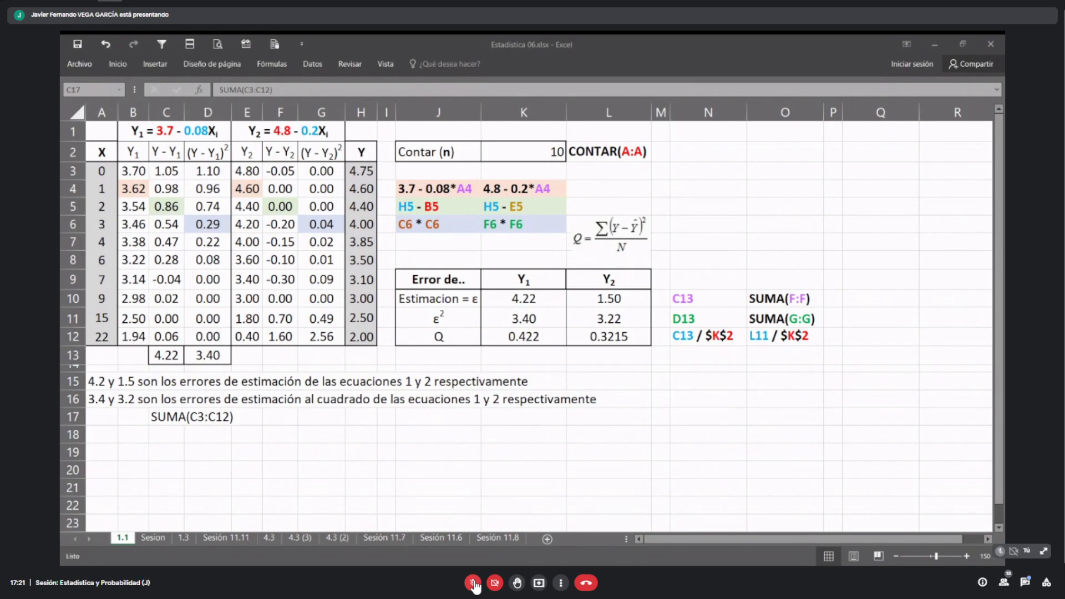
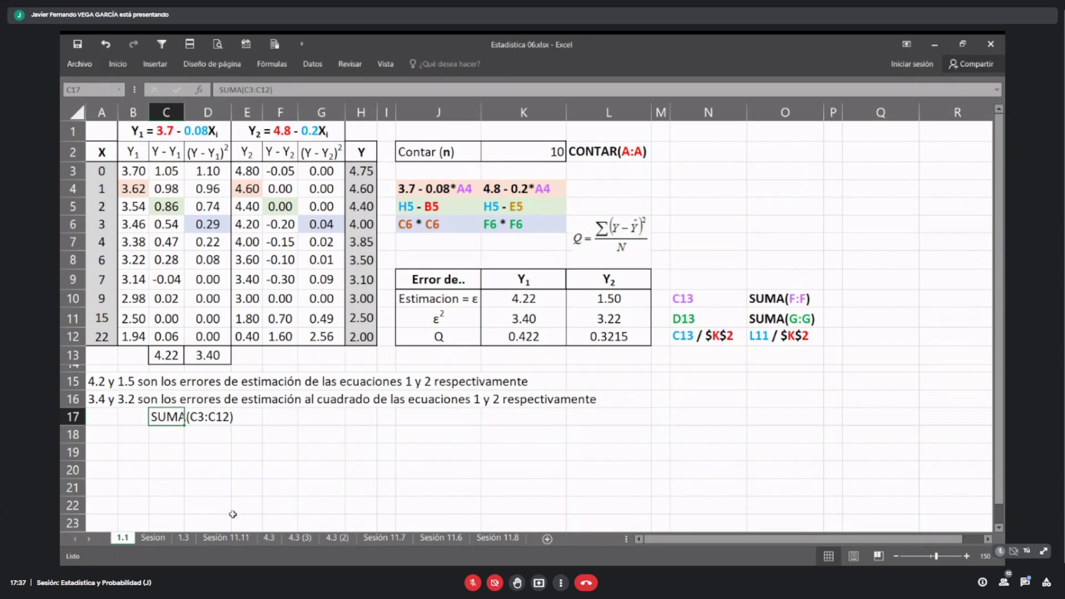
# Step: Look through the sheets Sesion, 1.3 and Sesión 11.11, and highlight the X and Y data in A3:B12 of Sesion
pyautogui.click(153, 538)
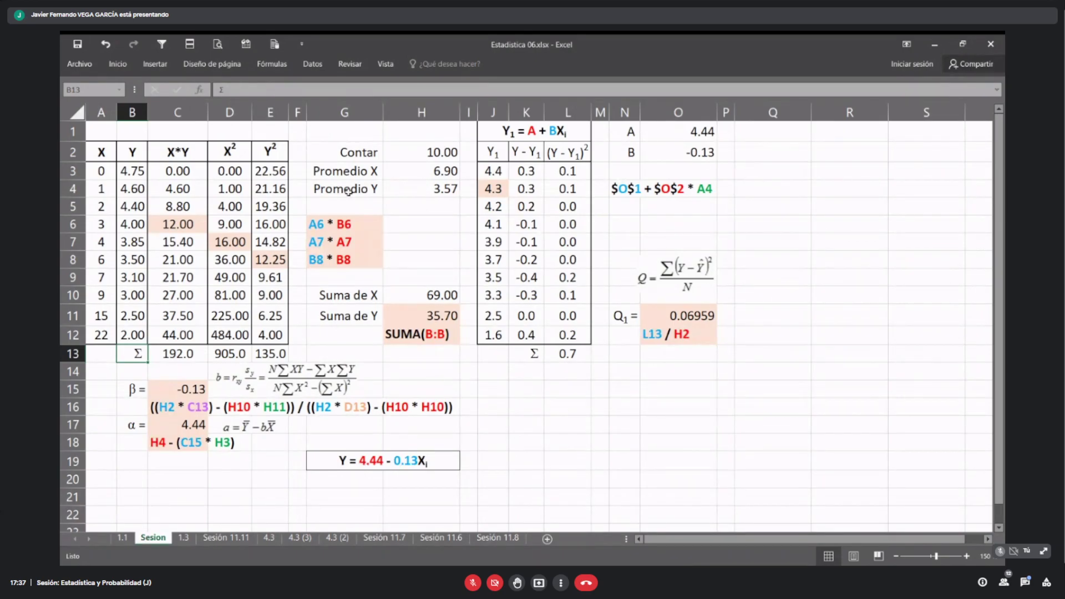
pyautogui.click(183, 538)
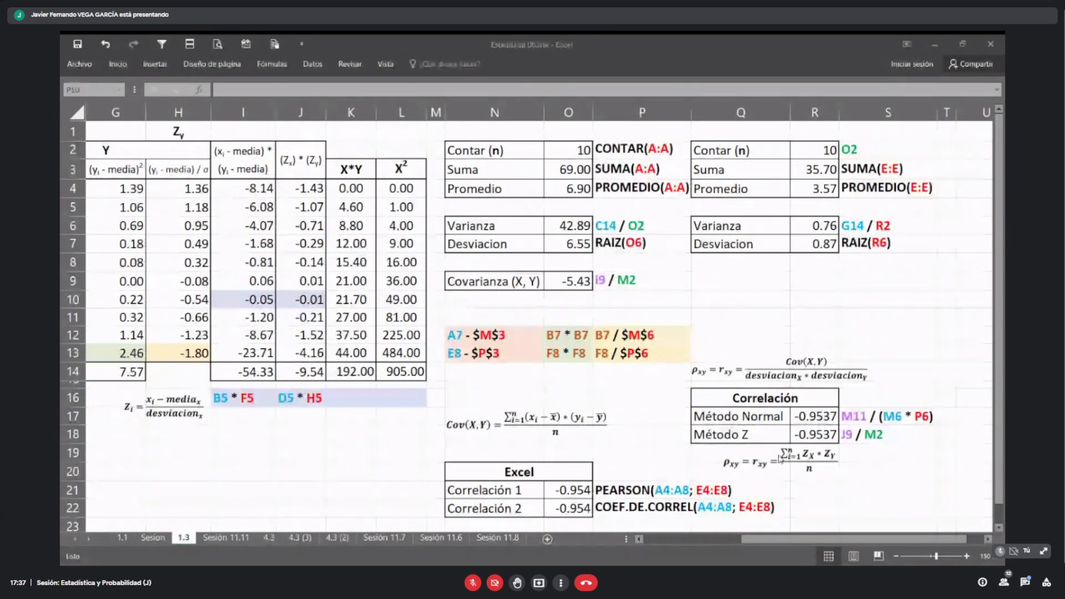
pyautogui.click(234, 539)
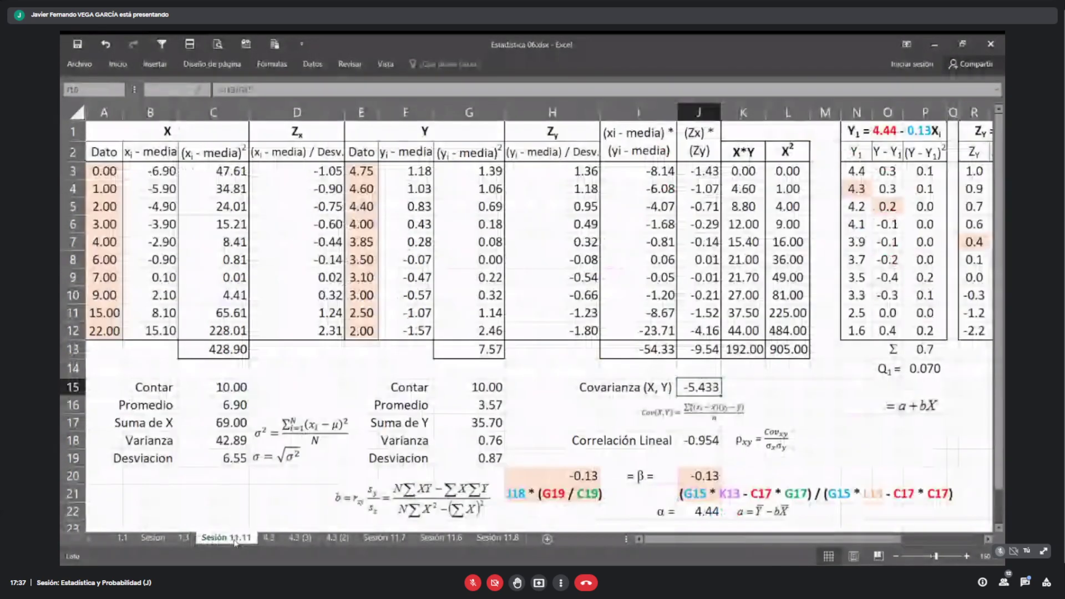
pyautogui.click(152, 538)
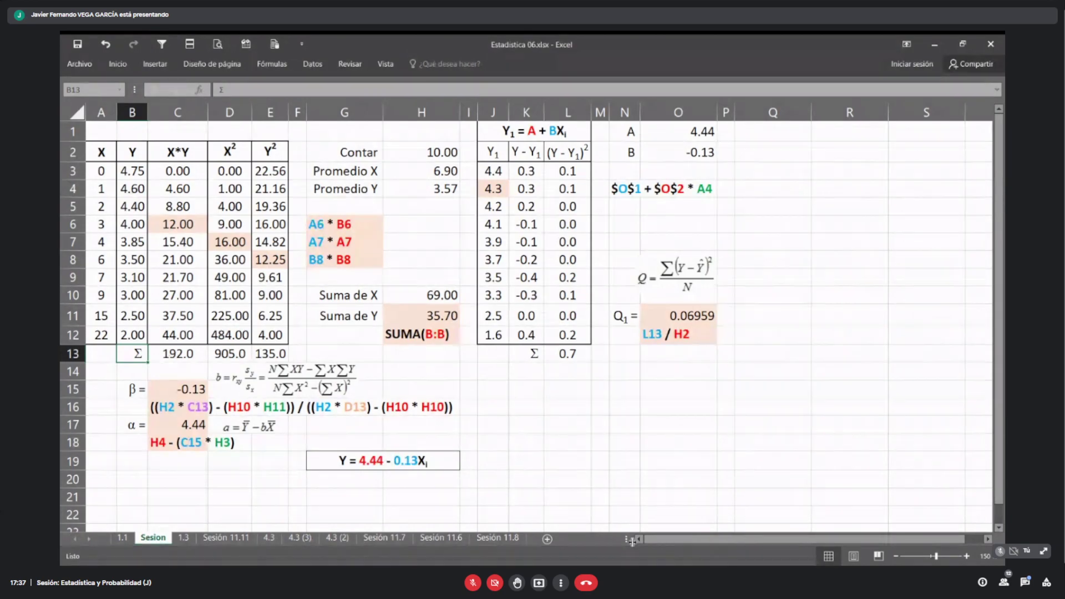
pyautogui.click(104, 177)
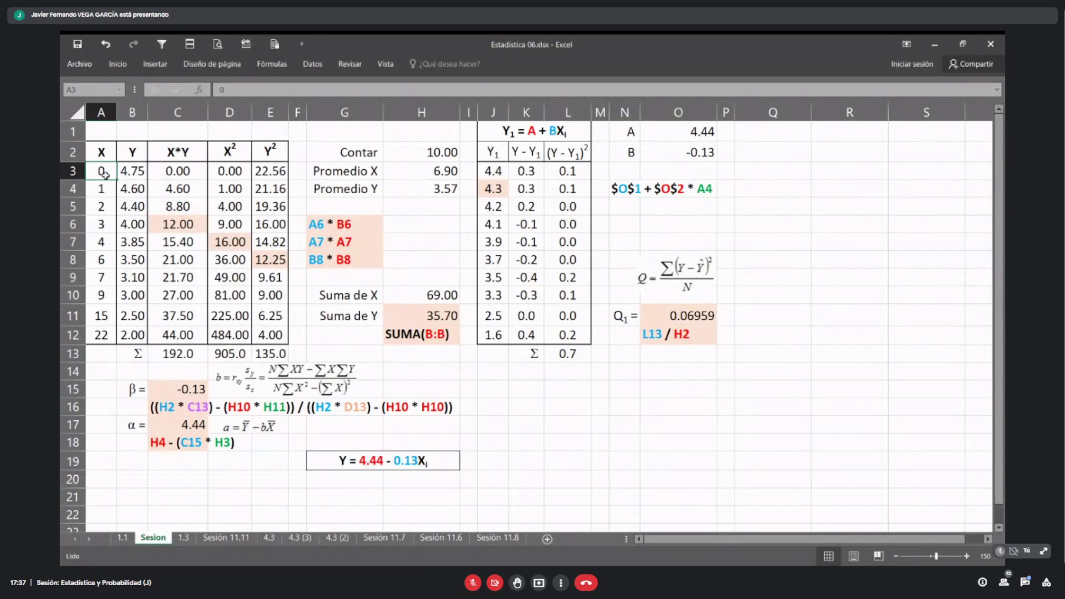
pyautogui.moveTo(104, 175); pyautogui.dragTo(135, 333)
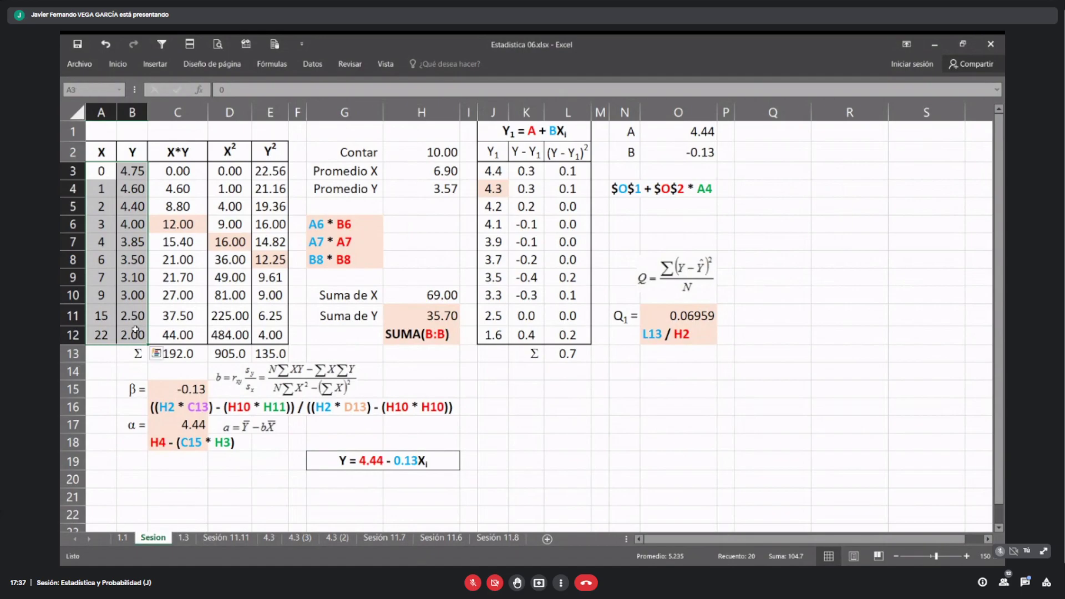
# Step: Copy the Y values in H3:H12 of sheet 1.1 and select the matching Y range B3:B12 on sheet Sesion
pyautogui.click(122, 538)
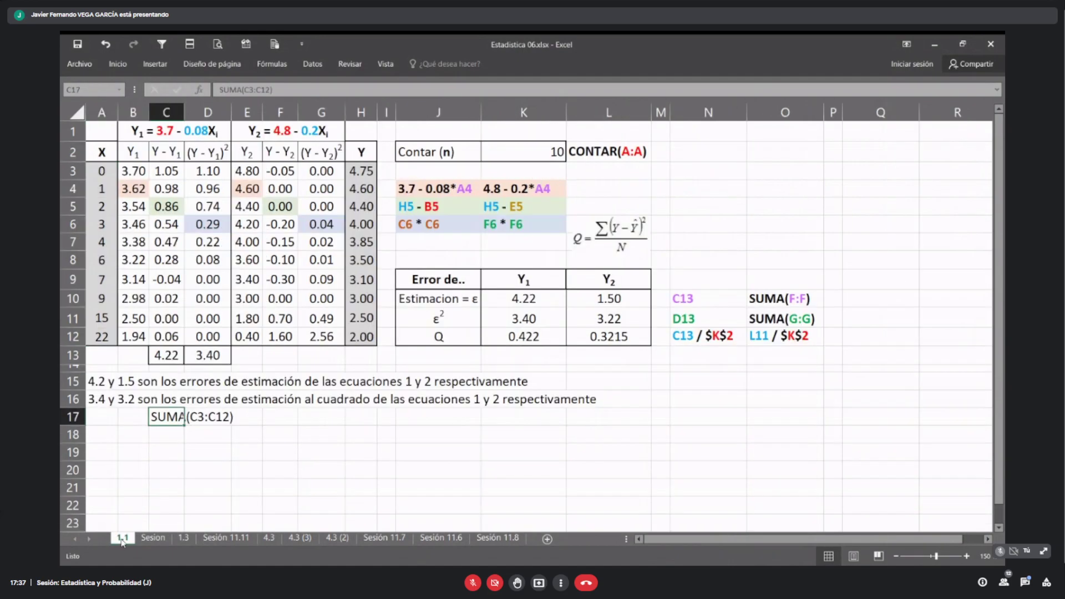
pyautogui.moveTo(114, 172); pyautogui.dragTo(77, 338)
pyautogui.click(364, 172)
pyautogui.moveTo(363, 172); pyautogui.dragTo(352, 330)
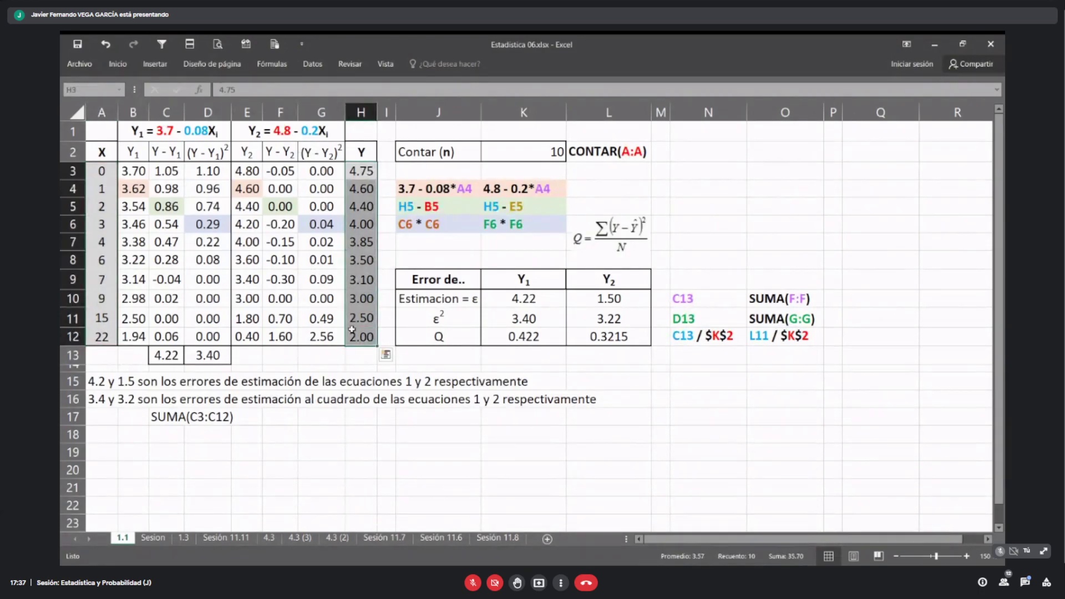
pyautogui.hotkey('ctrl', 'c')
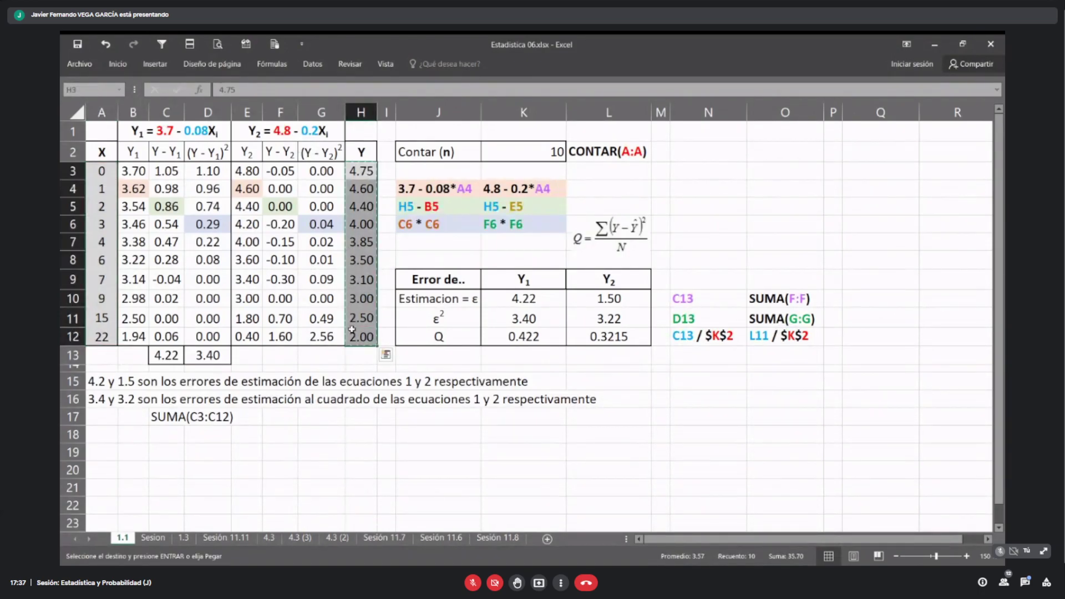
pyautogui.click(153, 538)
pyautogui.moveTo(133, 335); pyautogui.dragTo(135, 169)
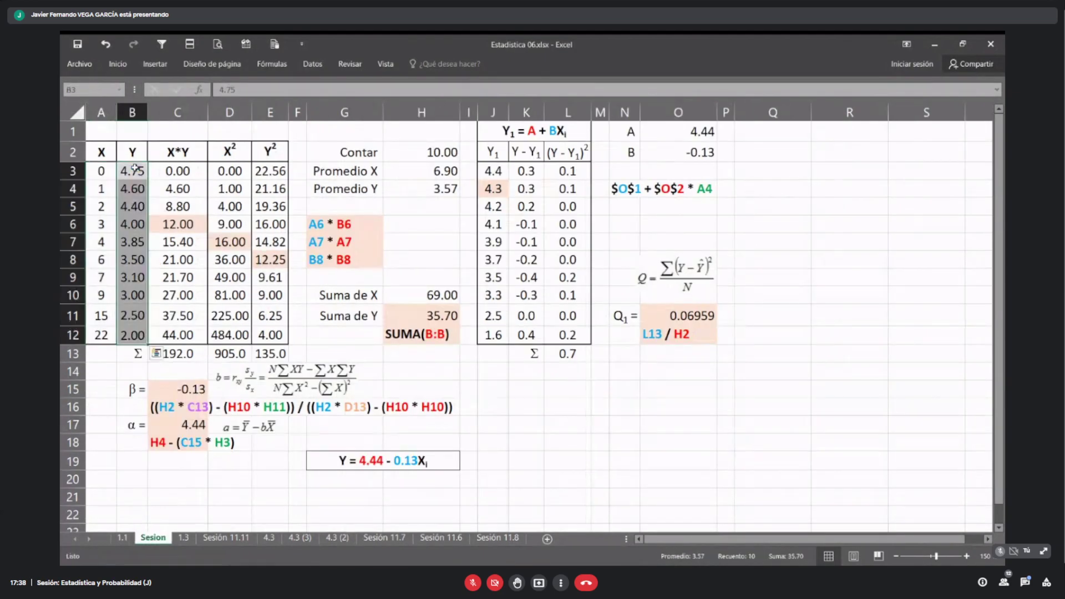
# Step: Examine the row 3 formulas for X*Y, X² and Y² and relate them to the slope formula image
pyautogui.click(160, 223)
pyautogui.click(177, 170)
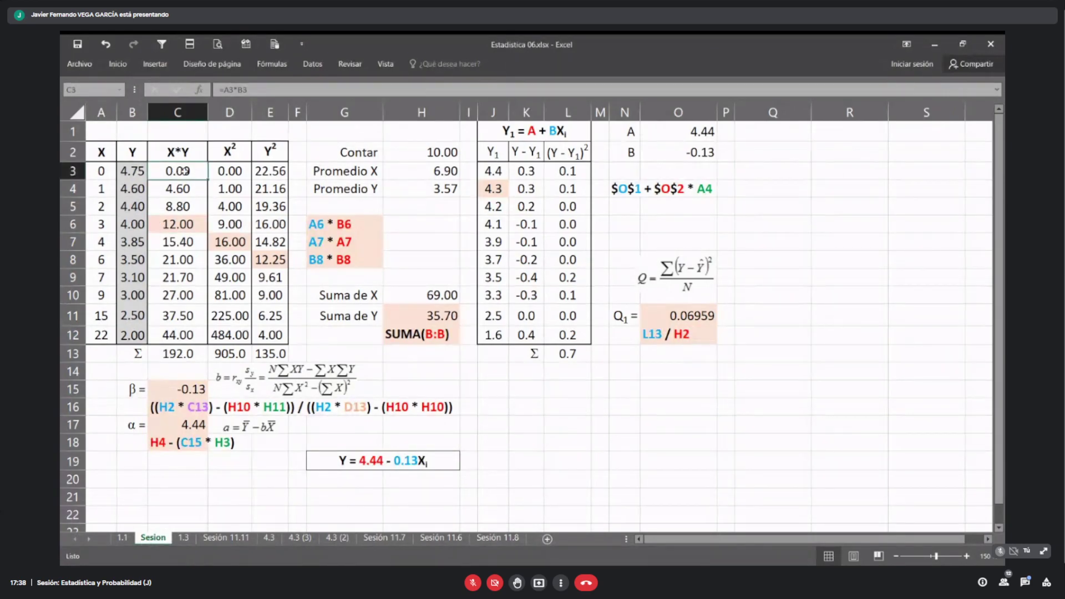
pyautogui.click(132, 170)
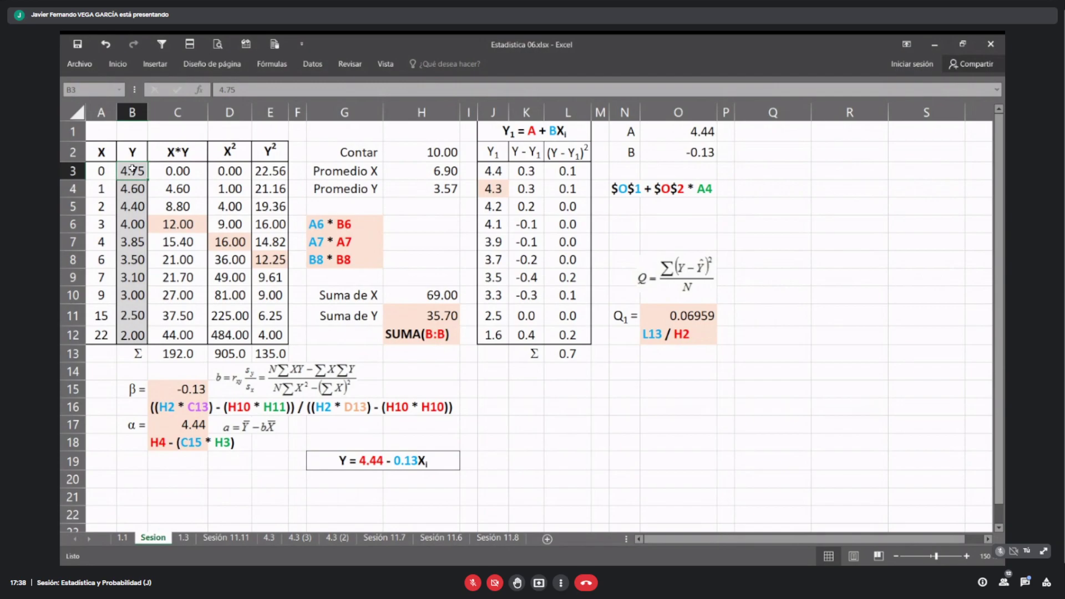
pyautogui.click(286, 381)
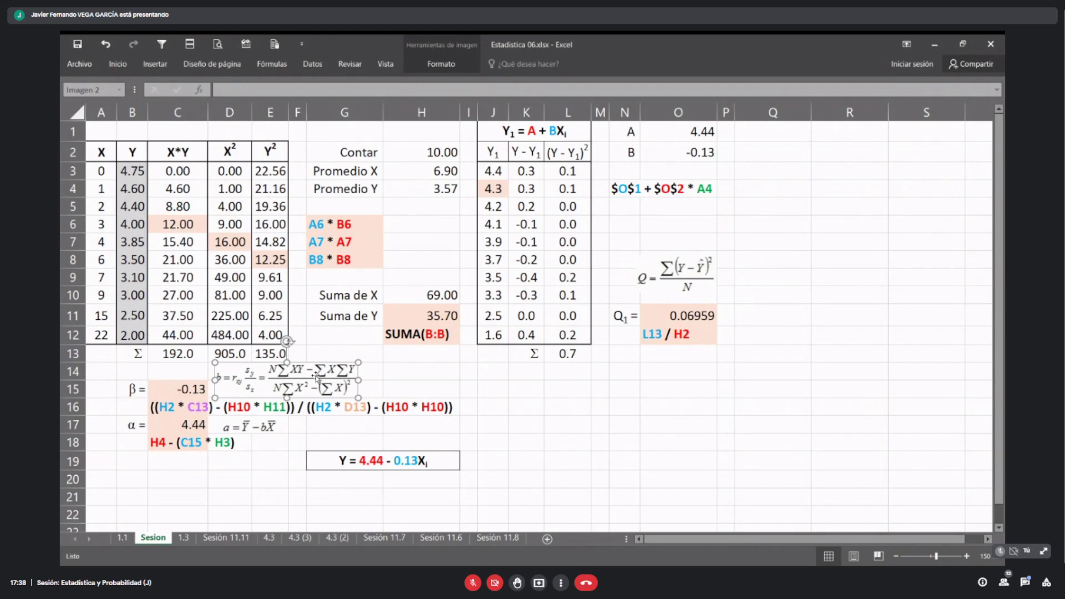
pyautogui.click(180, 170)
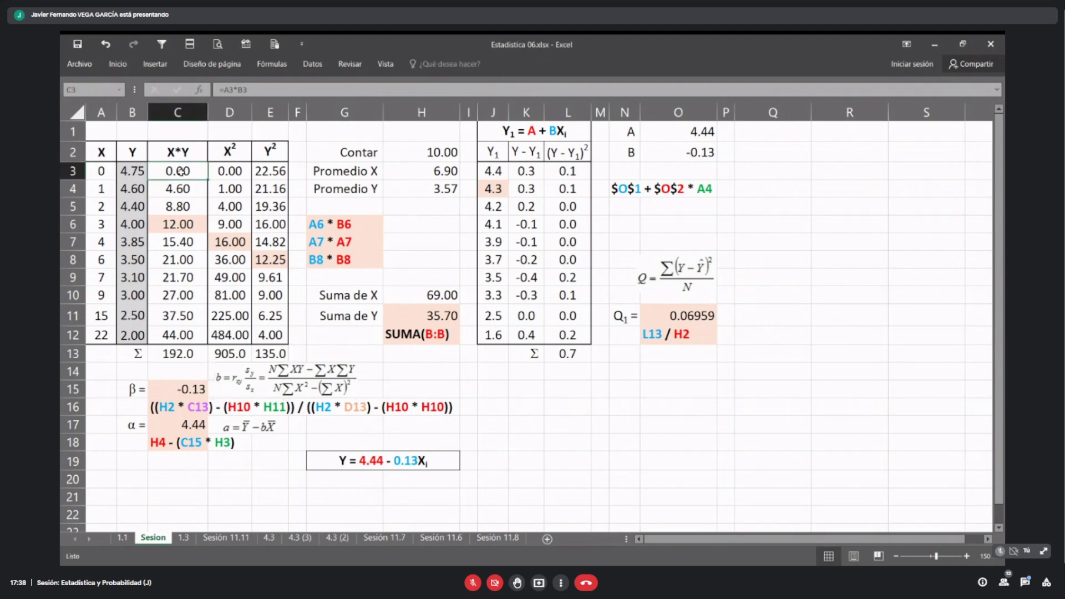
pyautogui.click(231, 171)
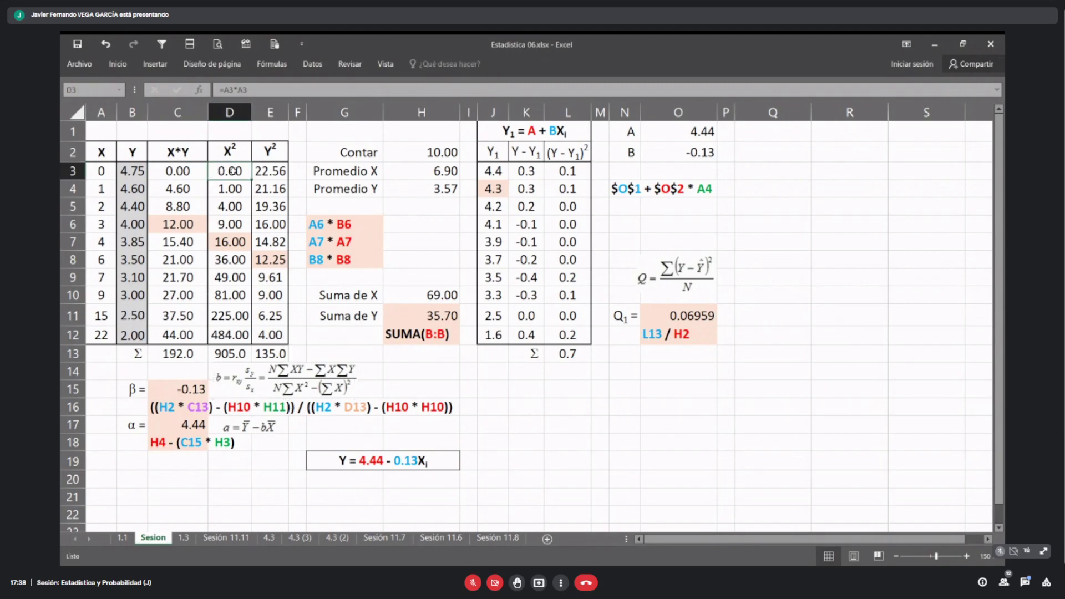
pyautogui.click(271, 172)
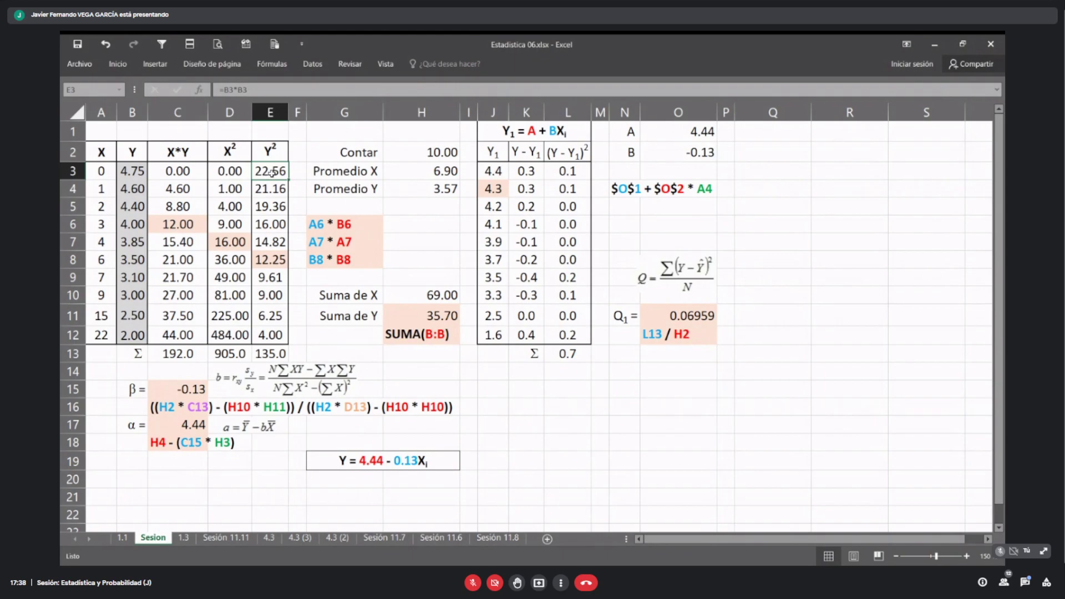
pyautogui.click(174, 171)
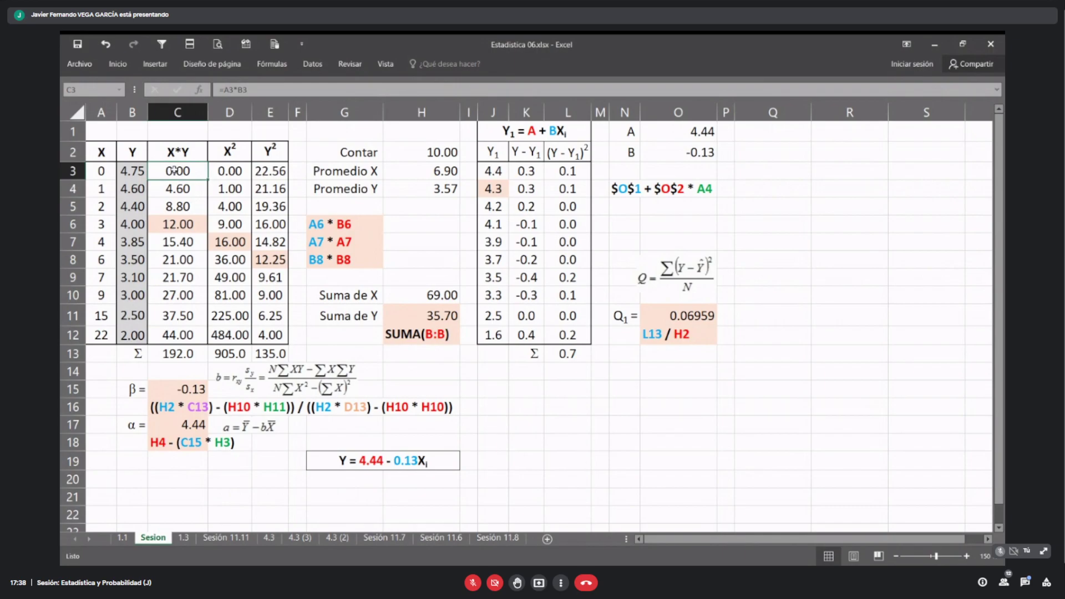
# Step: Compare the note A6 * B6 with the X*Y formulas in C3:C12, and inspect the X² formula in D3
pyautogui.click(352, 226)
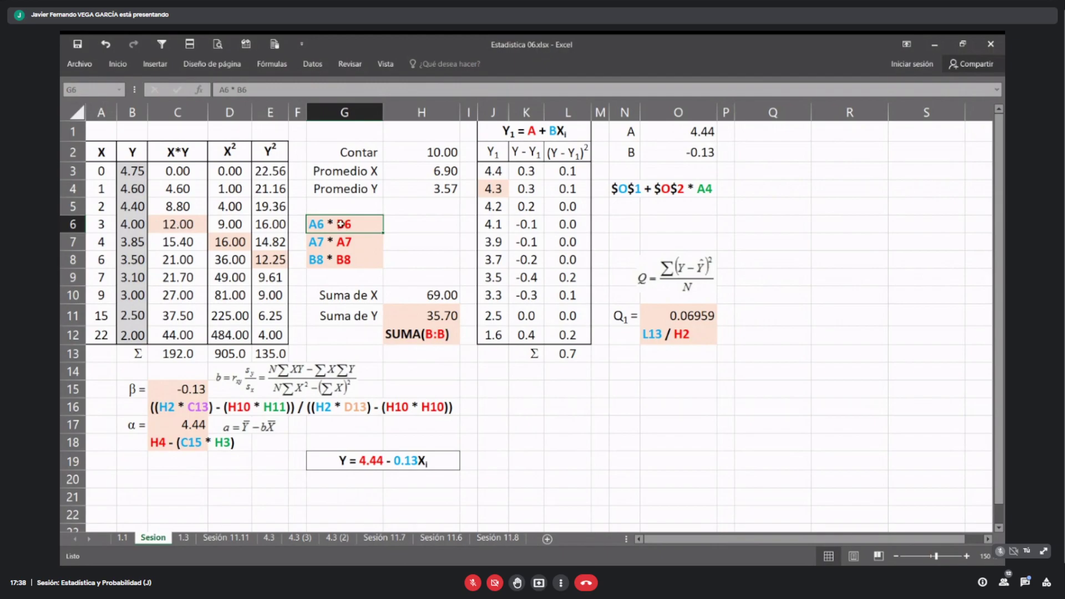
pyautogui.click(189, 169)
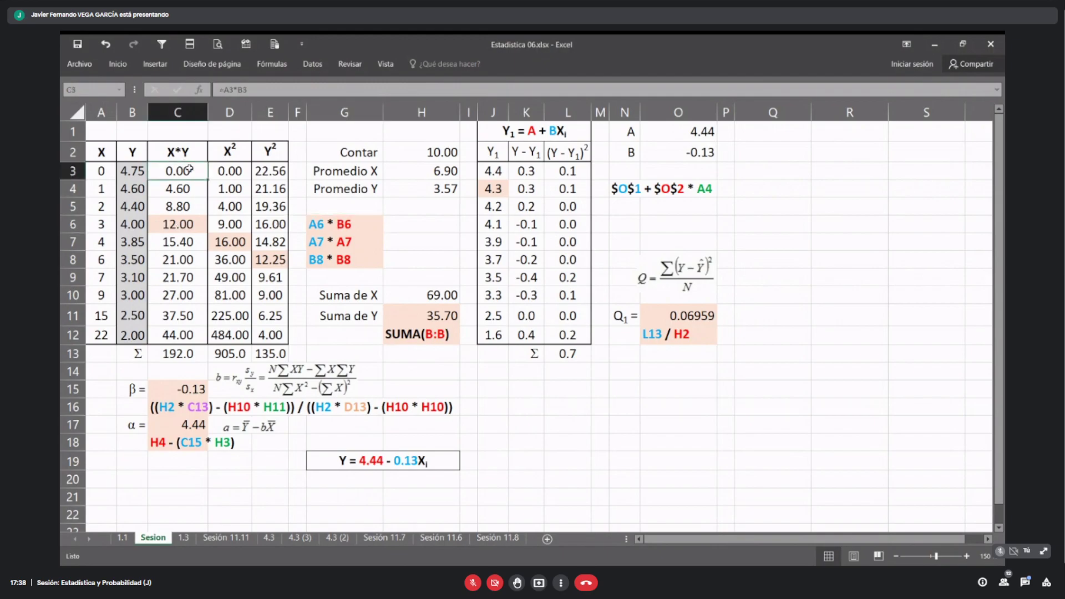
pyautogui.moveTo(189, 170); pyautogui.dragTo(187, 333)
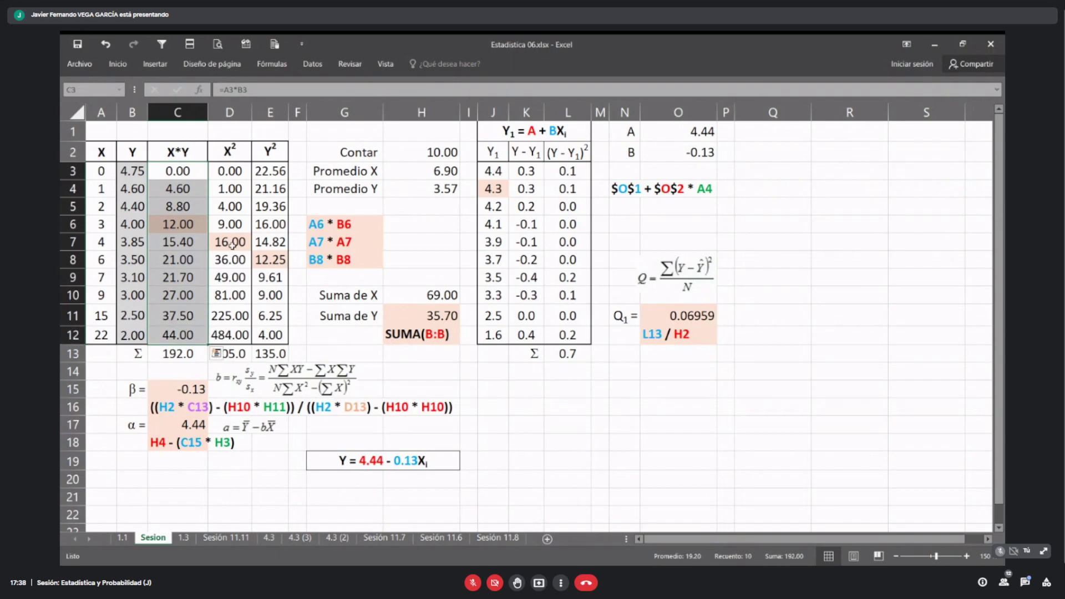
pyautogui.click(185, 171)
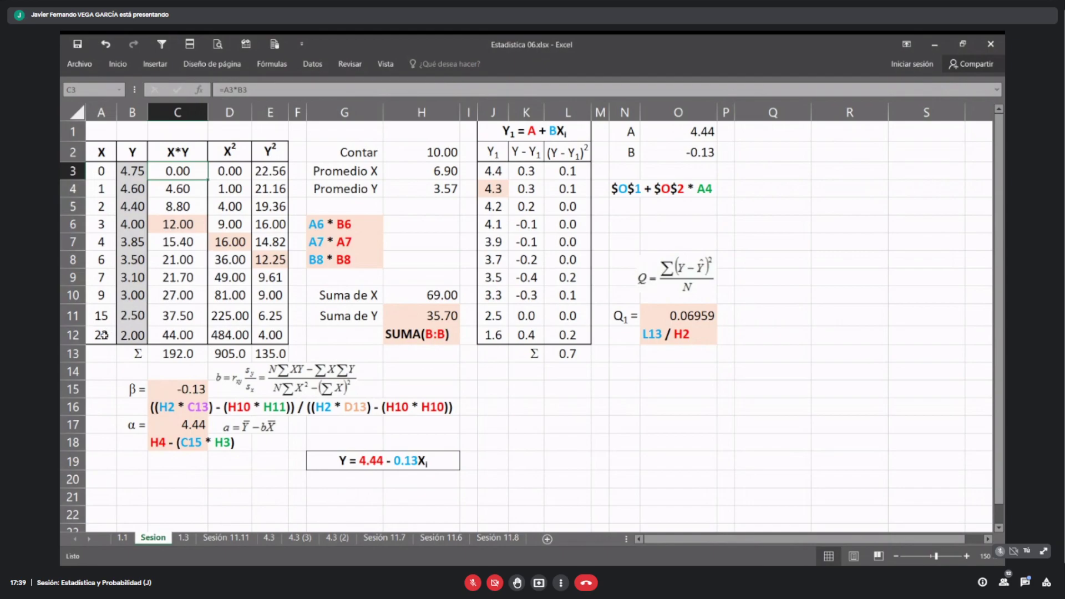
pyautogui.click(183, 335)
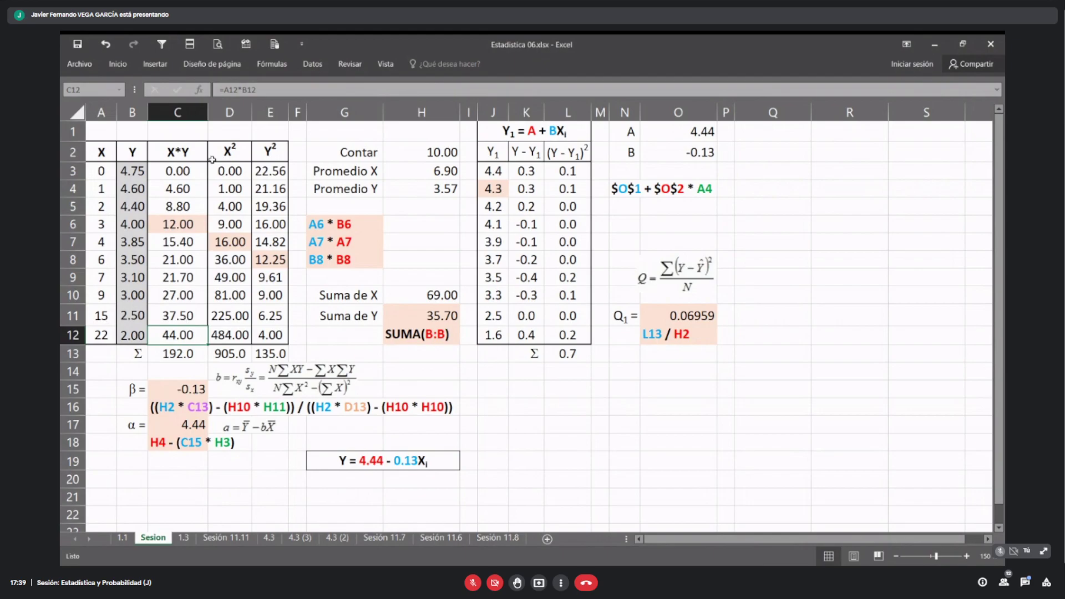
pyautogui.click(241, 156)
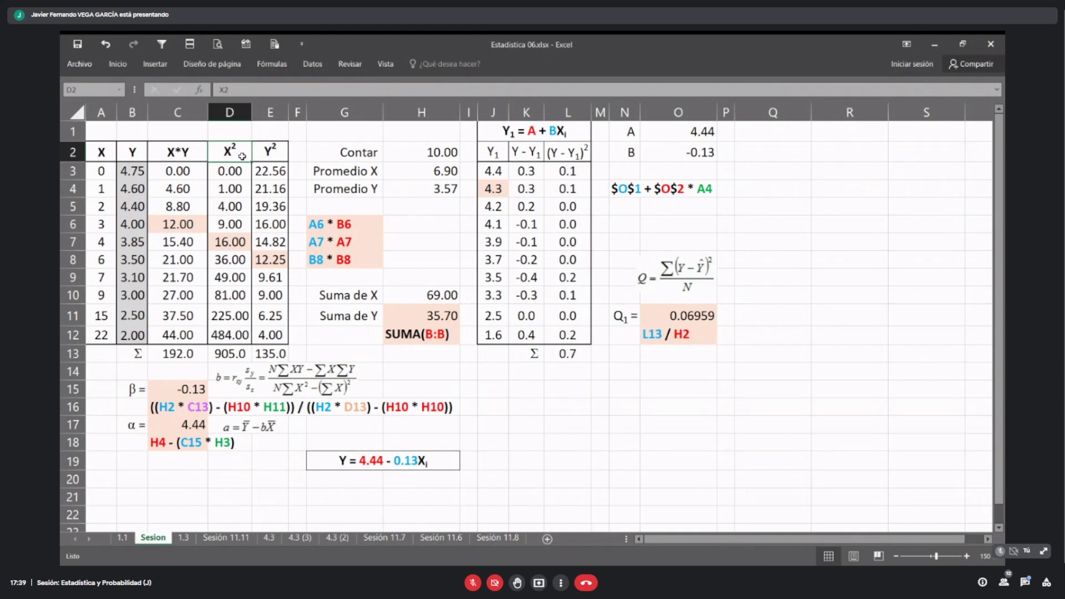
pyautogui.click(236, 169)
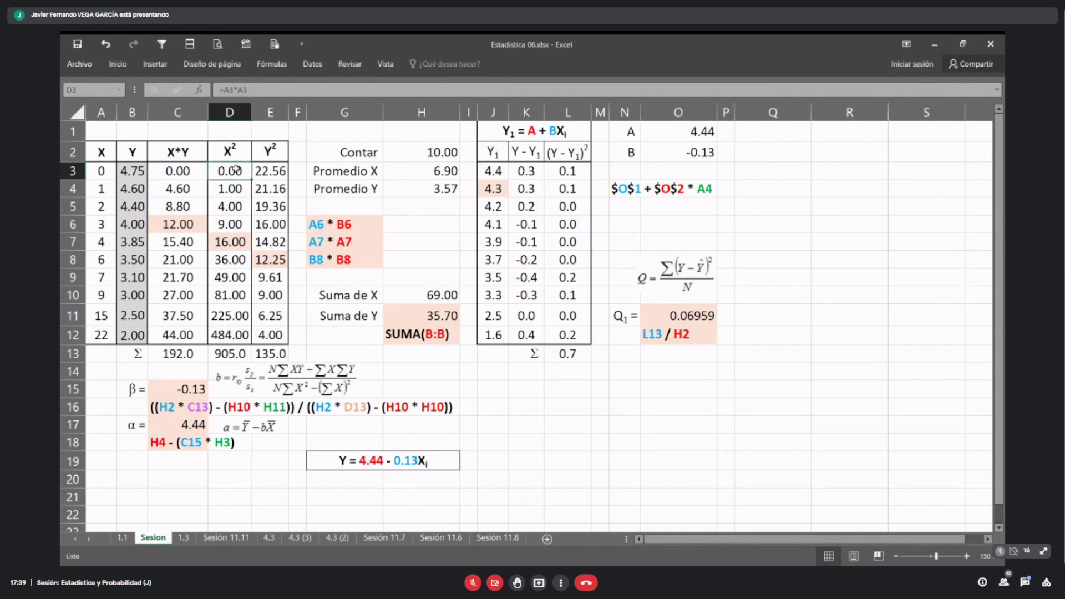
# Step: Colour the second A7 in the A7 * A7 note in G7 light blue
pyautogui.click(344, 242)
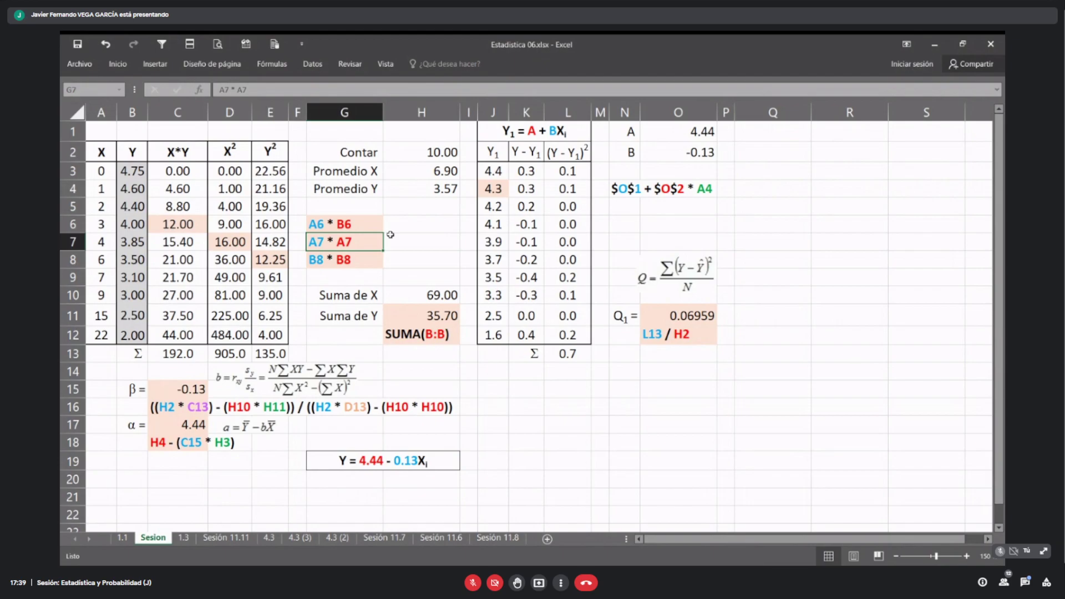
pyautogui.click(239, 89)
pyautogui.click(115, 62)
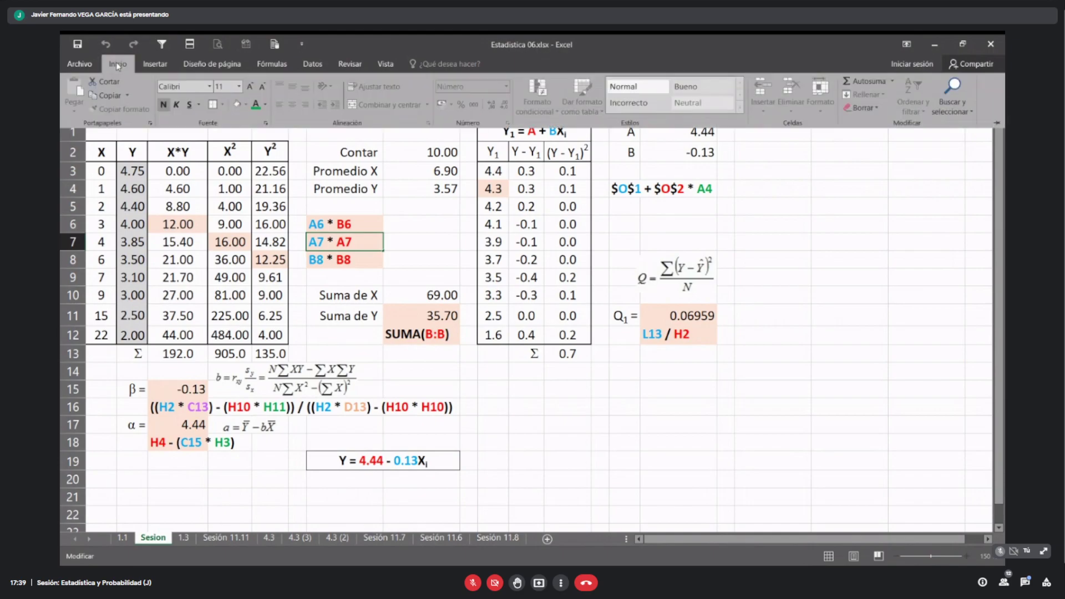
pyautogui.click(266, 105)
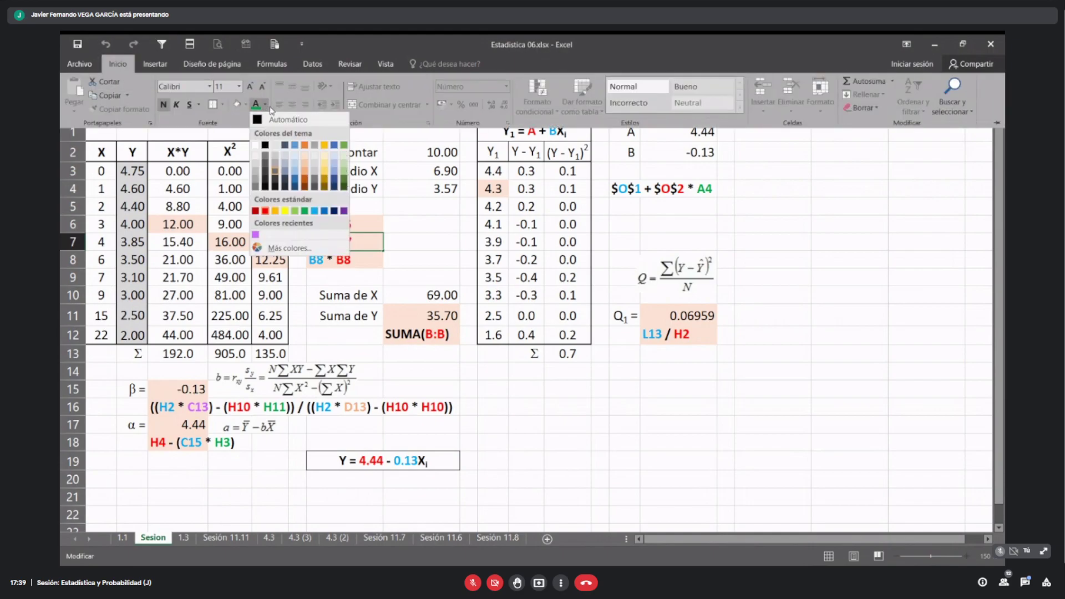
pyautogui.click(266, 211)
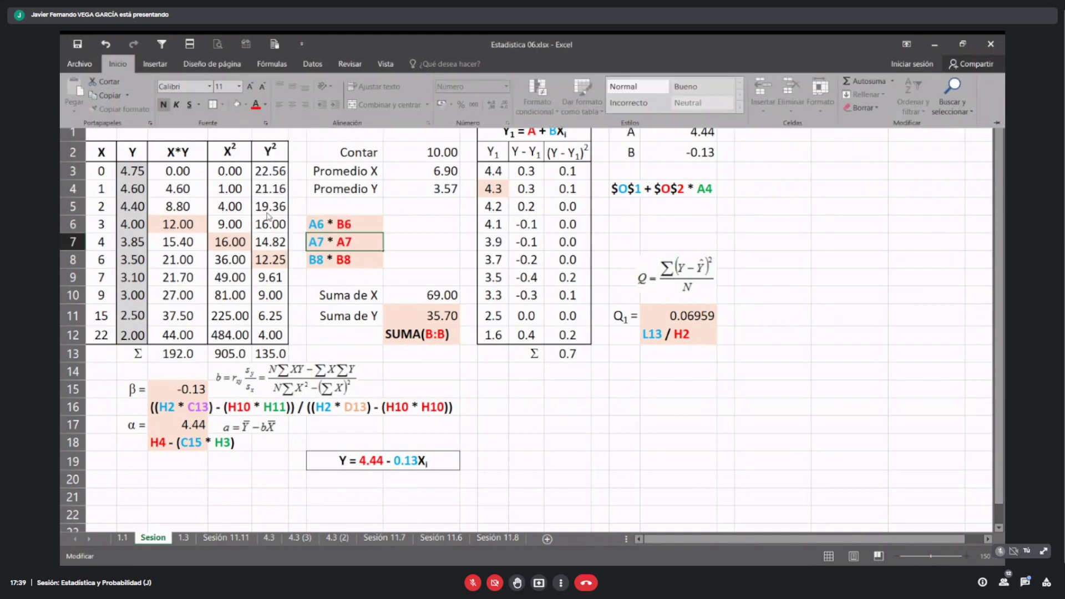
pyautogui.click(265, 105)
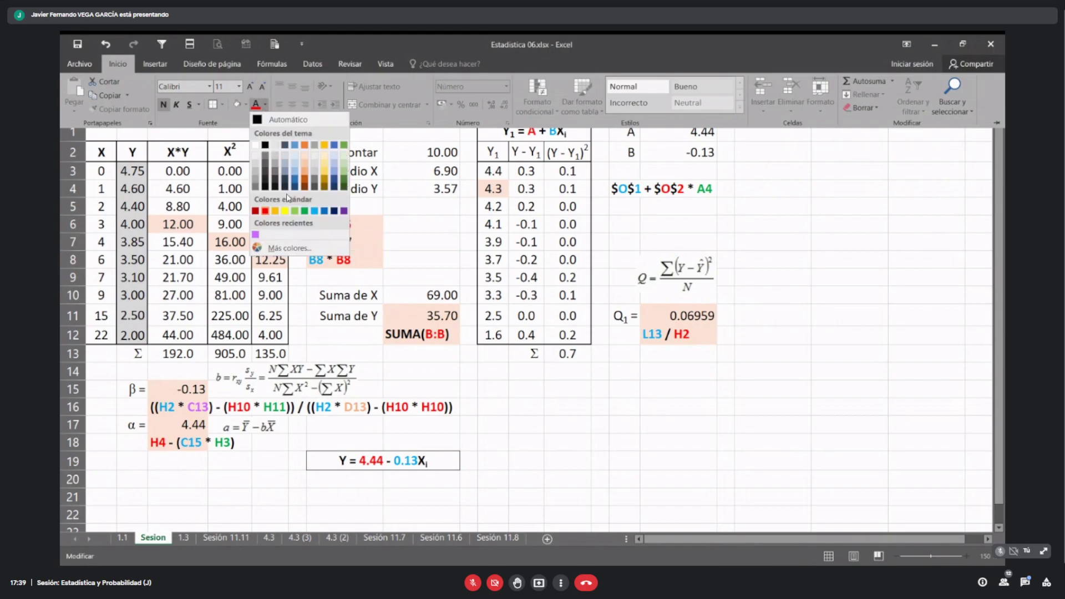
pyautogui.click(314, 212)
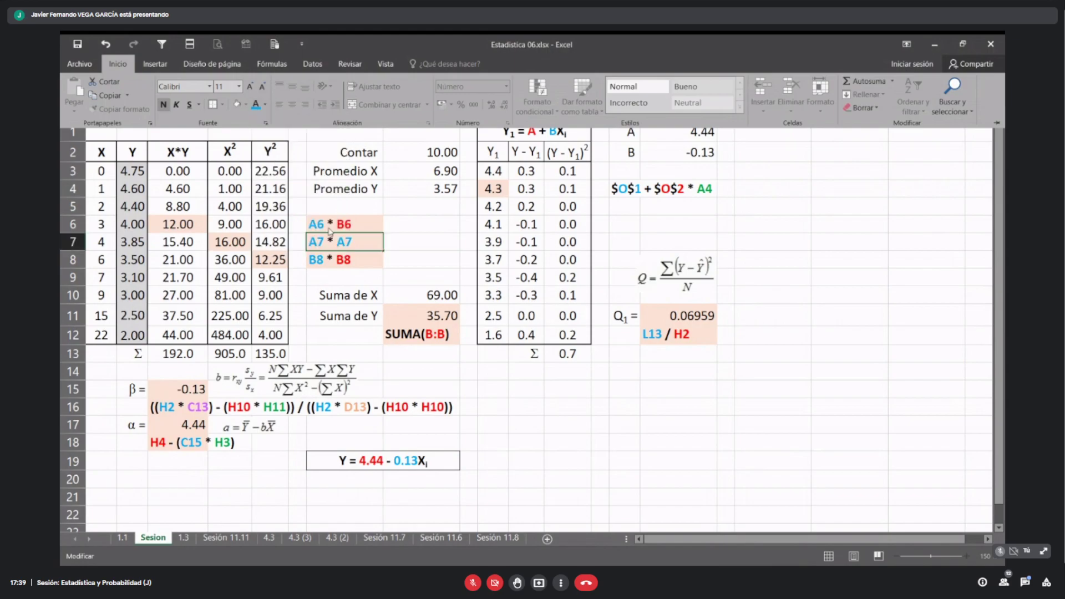
pyautogui.click(337, 260)
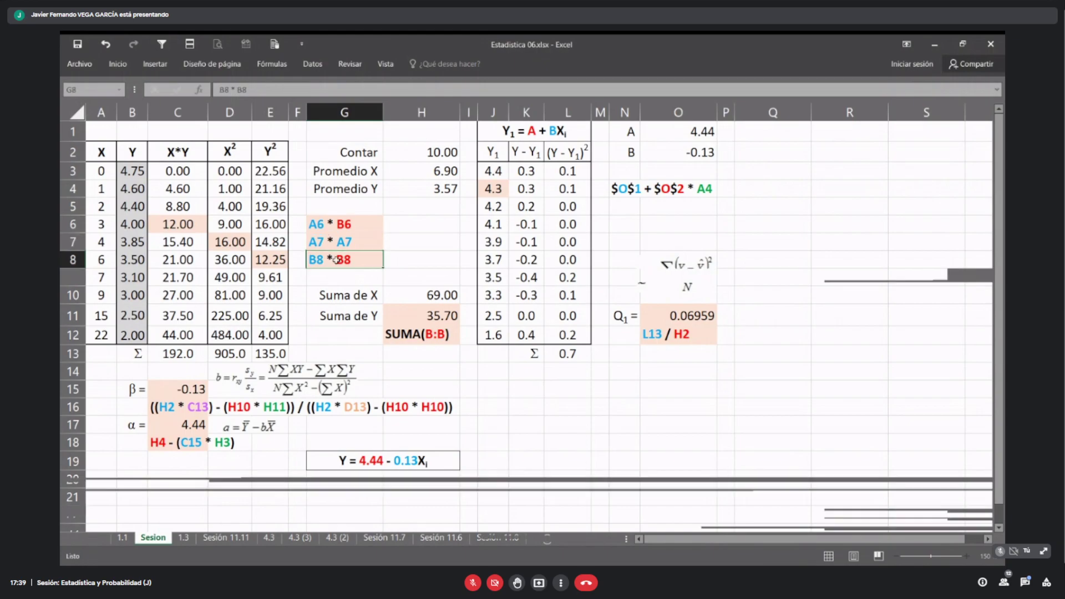
pyautogui.click(333, 240)
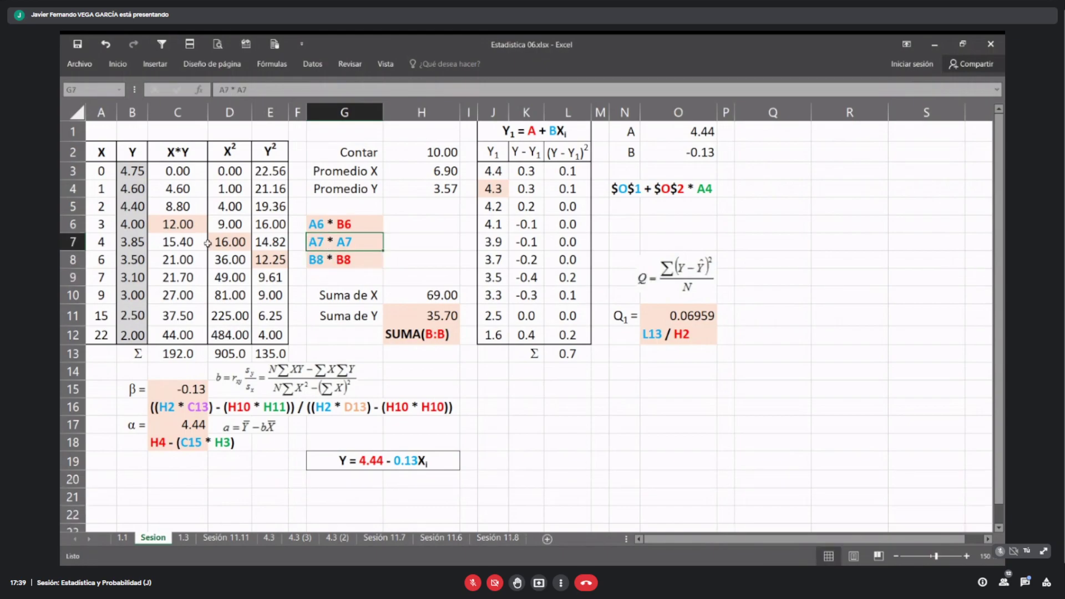
pyautogui.click(119, 65)
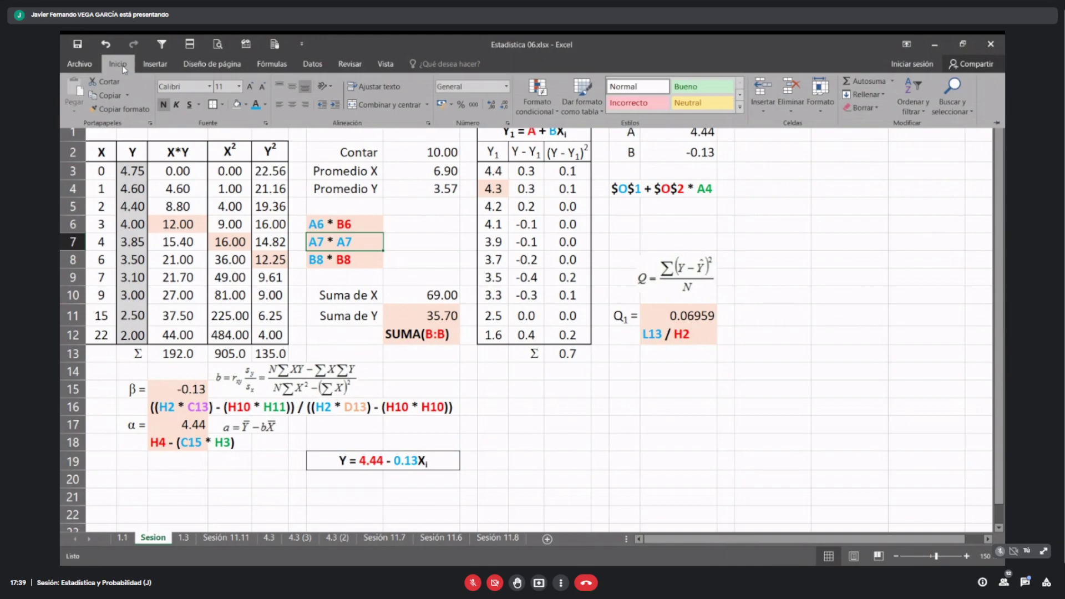
pyautogui.click(265, 105)
pyautogui.click(255, 145)
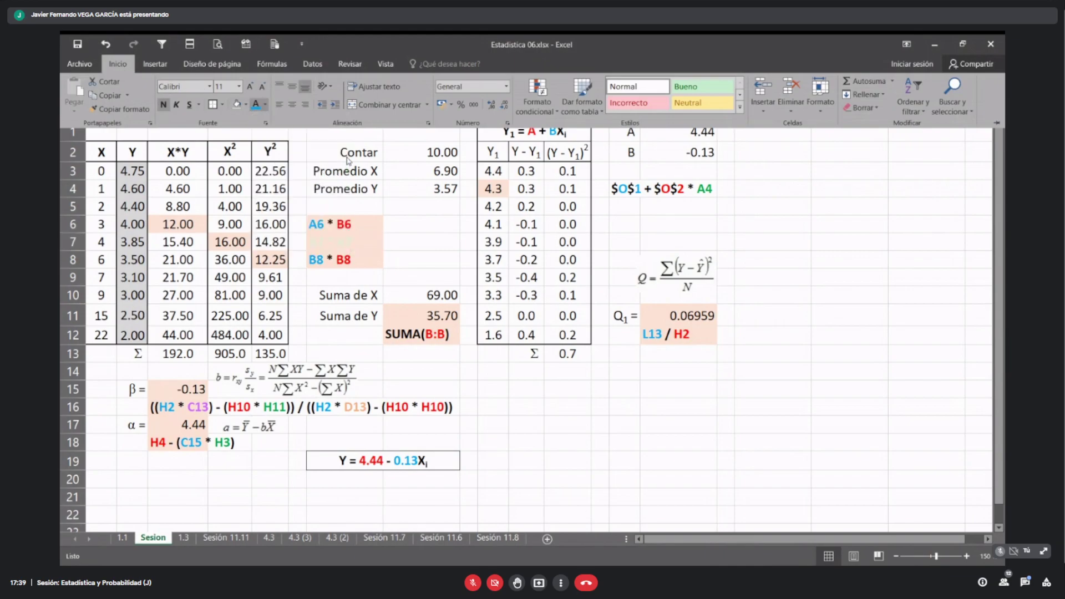
pyautogui.hotkey('ctrl', 'z')
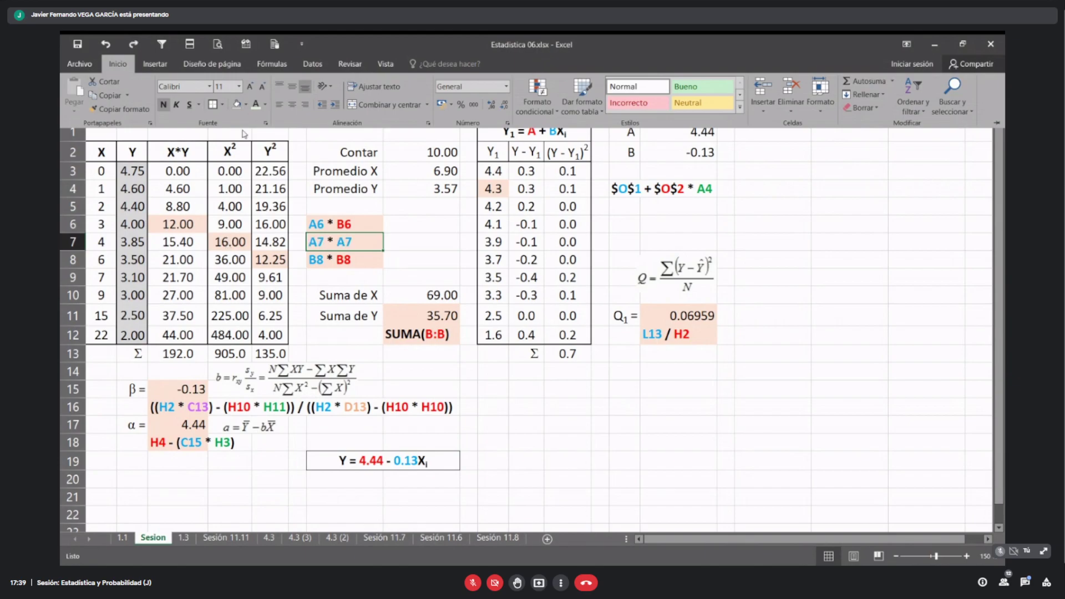
# Step: Fill the A7 * A7 note in G7 and its matching X² cell D7 with light green
pyautogui.click(245, 104)
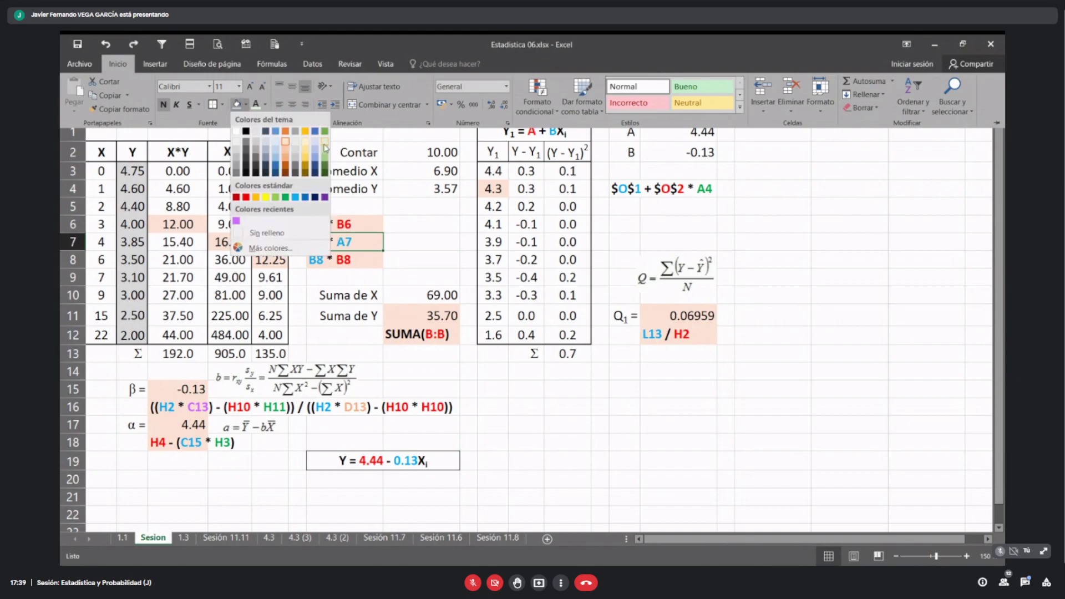
pyautogui.click(324, 145)
pyautogui.hotkey('ctrl', 'F1')
pyautogui.click(238, 241)
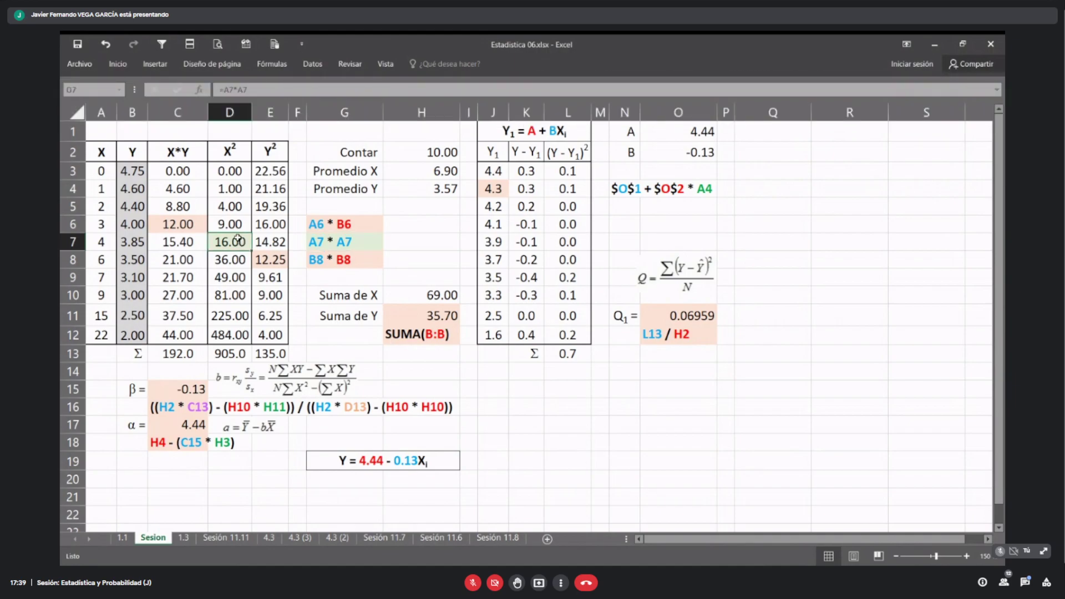
# Step: Fill the Y² cell E8 and its matching B8 * B8 note in G8 with light blue
pyautogui.click(266, 257)
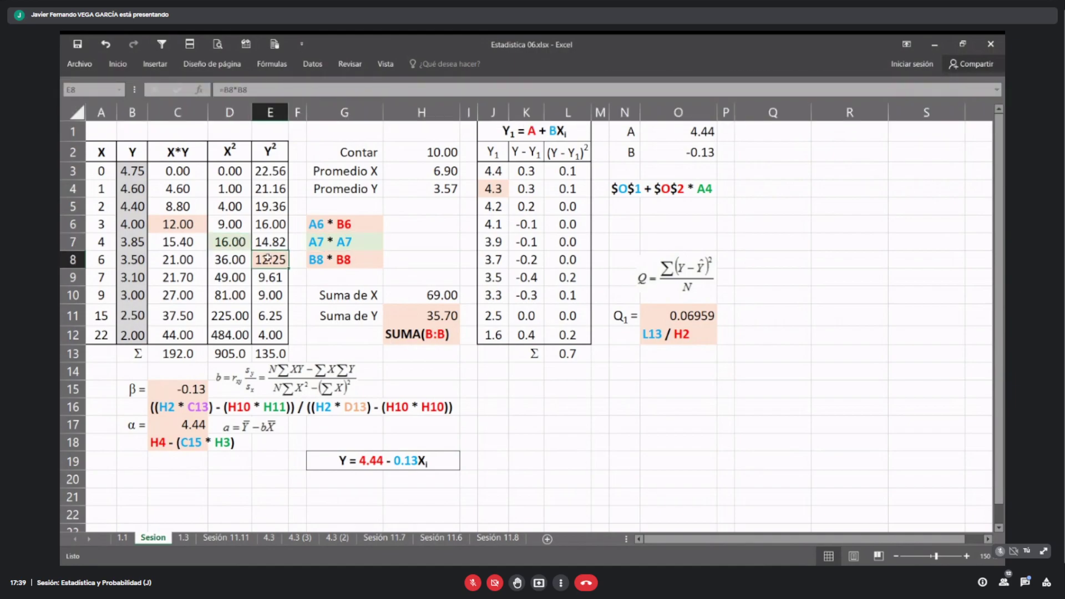
pyautogui.click(122, 538)
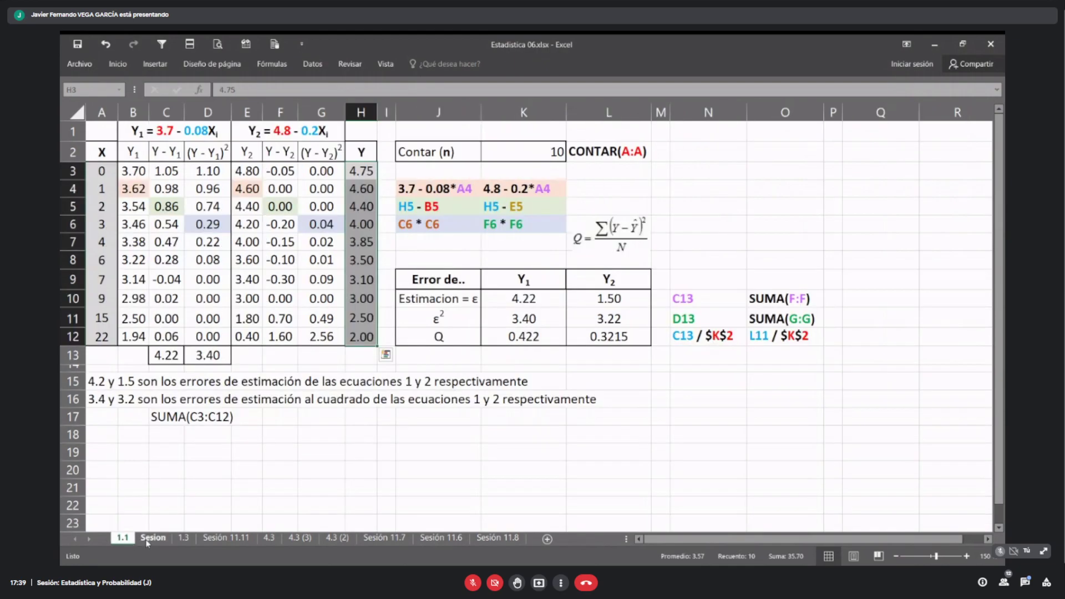
pyautogui.click(148, 540)
pyautogui.click(118, 64)
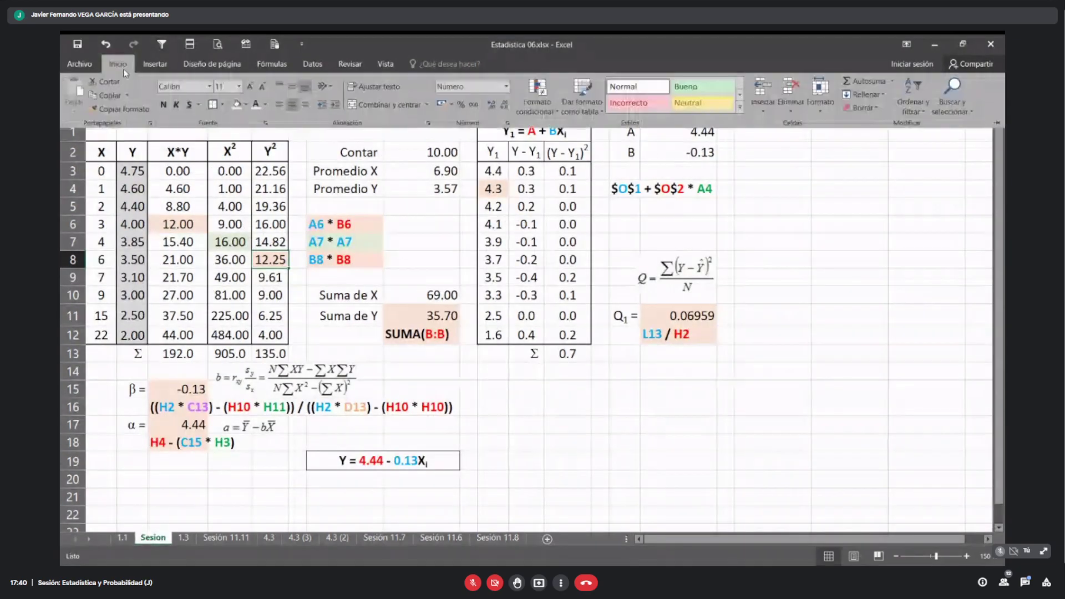
pyautogui.click(265, 105)
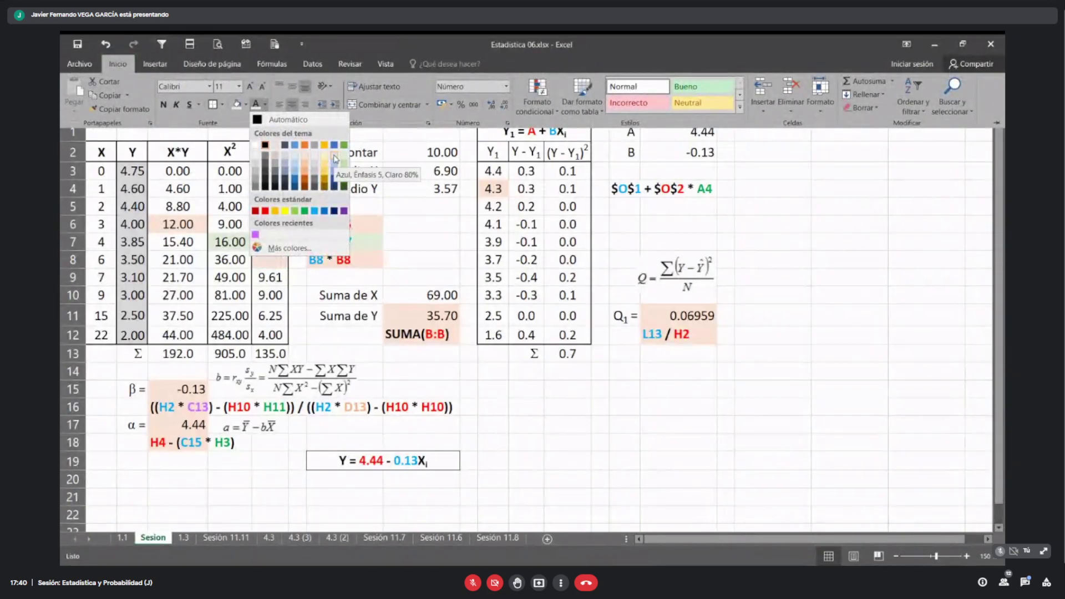
pyautogui.click(245, 104)
pyautogui.click(246, 105)
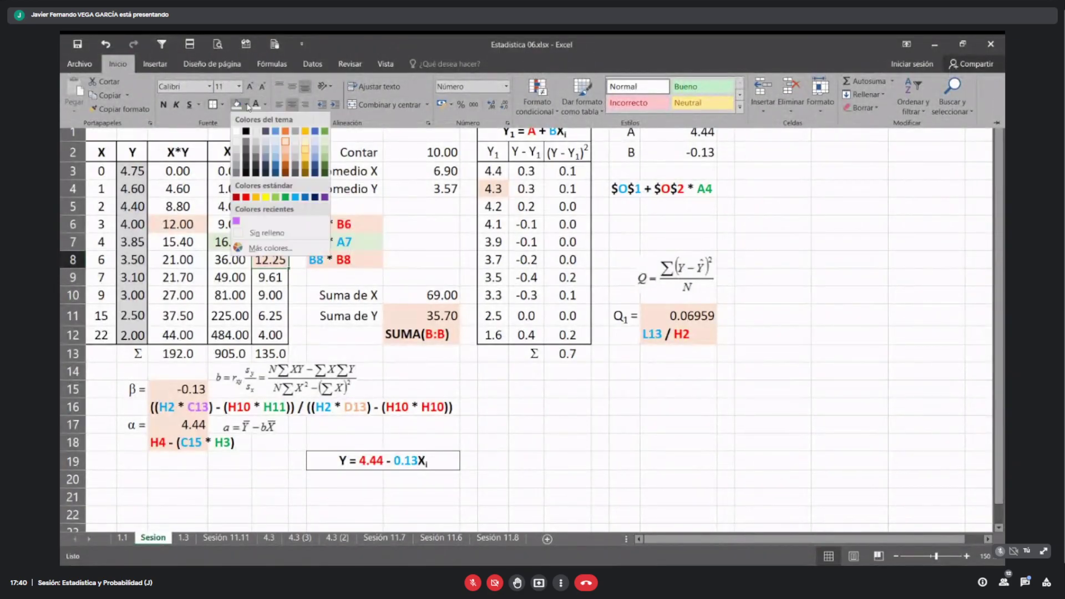
pyautogui.click(316, 153)
pyautogui.click(367, 262)
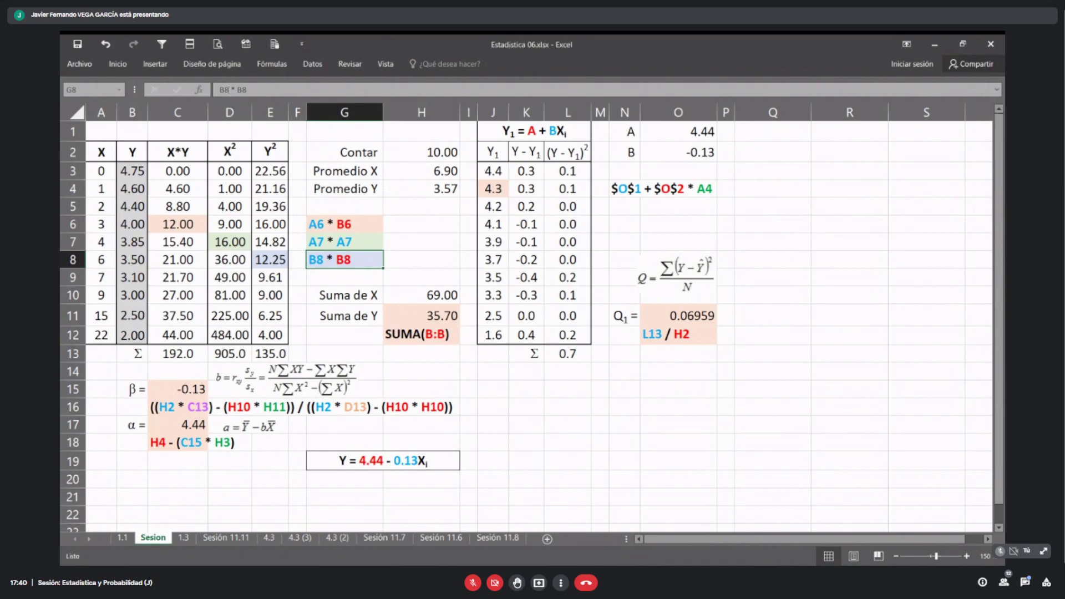
# Step: Colour the first B8 in the B8 * B8 note in G8 red
pyautogui.click(118, 65)
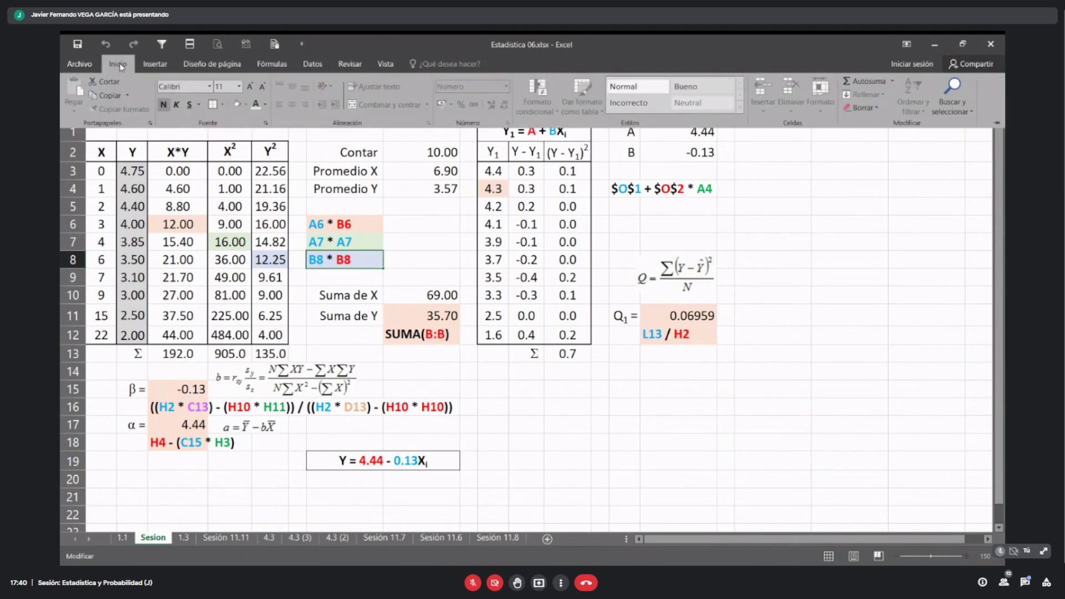
pyautogui.click(265, 105)
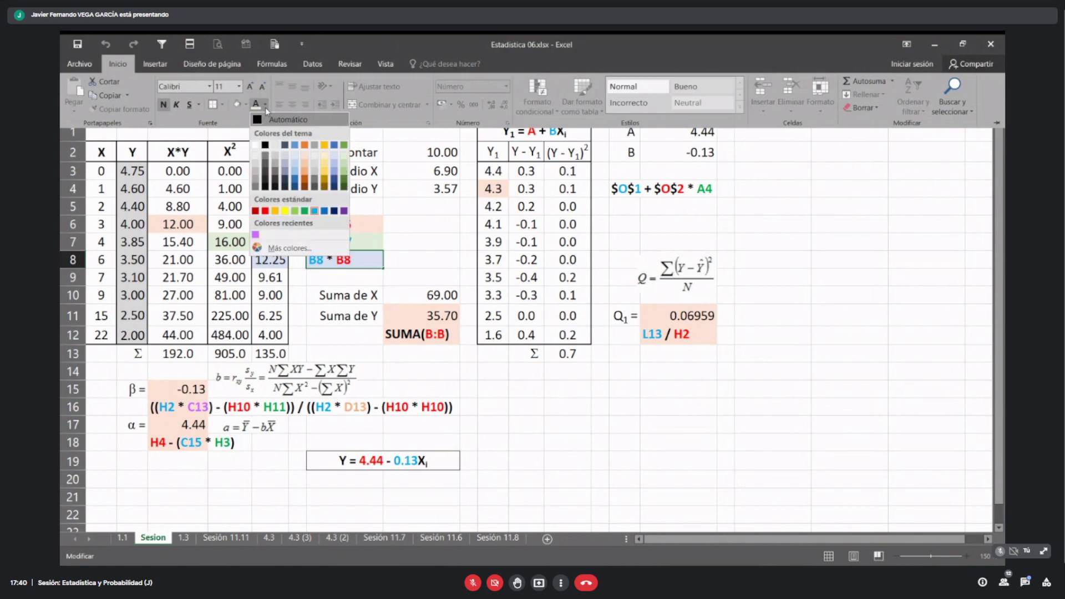
pyautogui.click(264, 211)
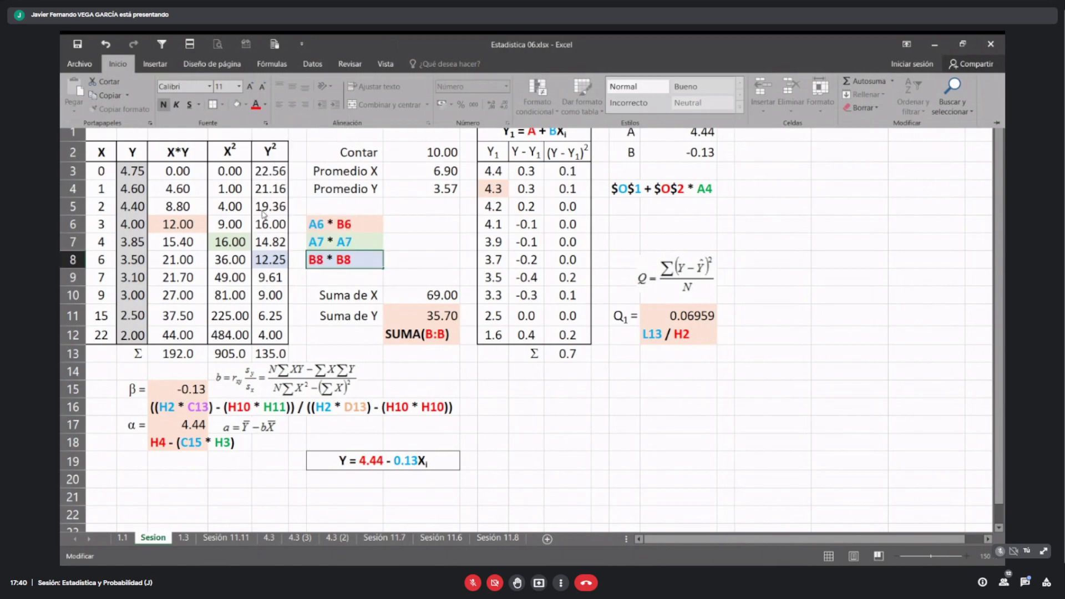
pyautogui.click(383, 259)
pyautogui.click(393, 246)
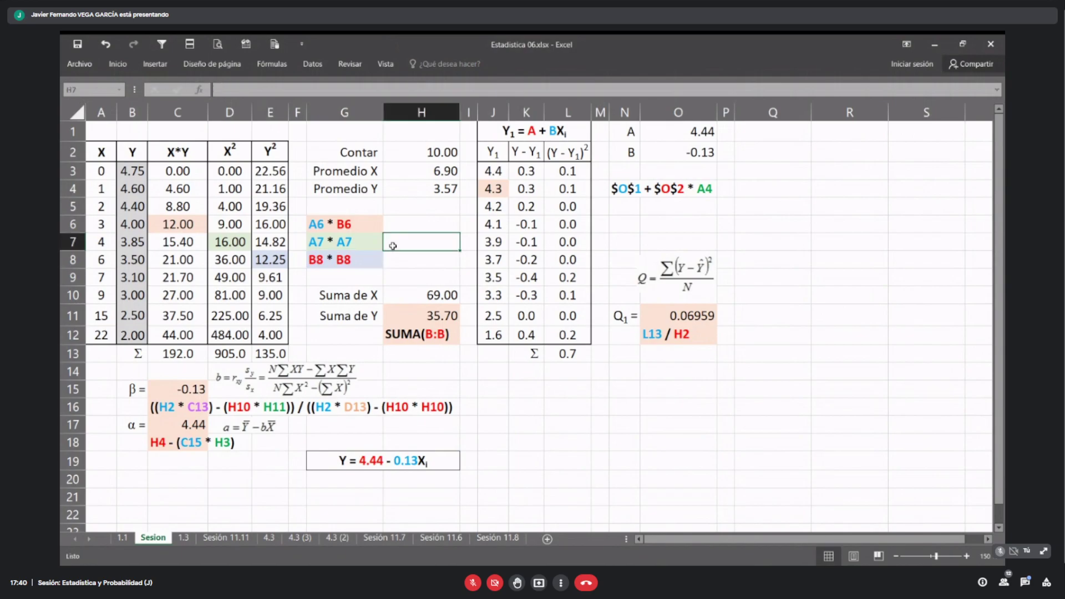
# Step: Compare the X*Y formula in C6 and the X² formulas in D3:D12 with the notes in G6 and G7
pyautogui.click(165, 228)
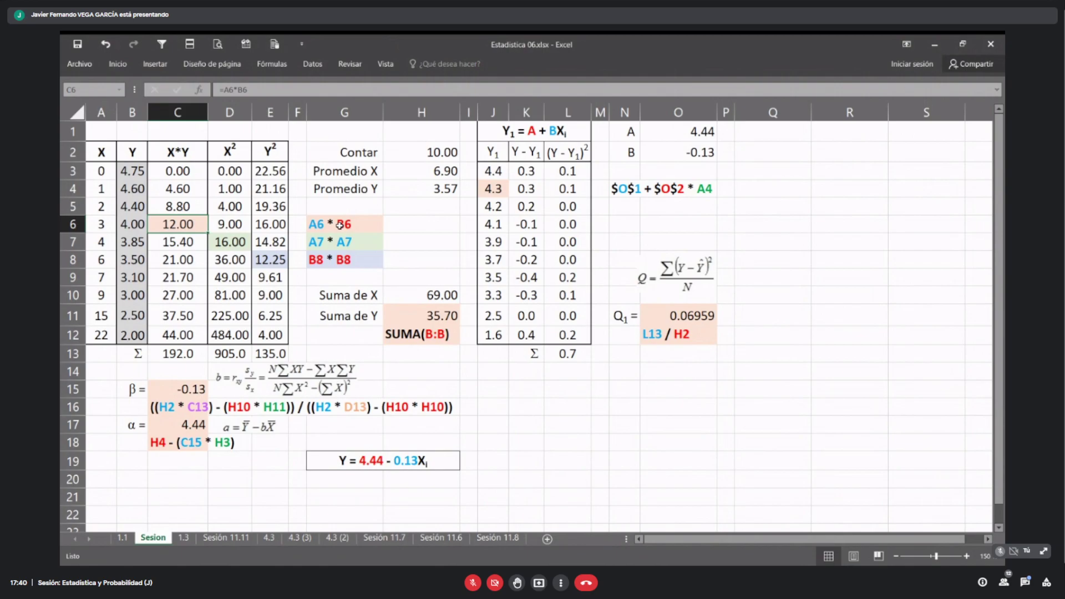
pyautogui.moveTo(104, 225); pyautogui.dragTo(140, 225)
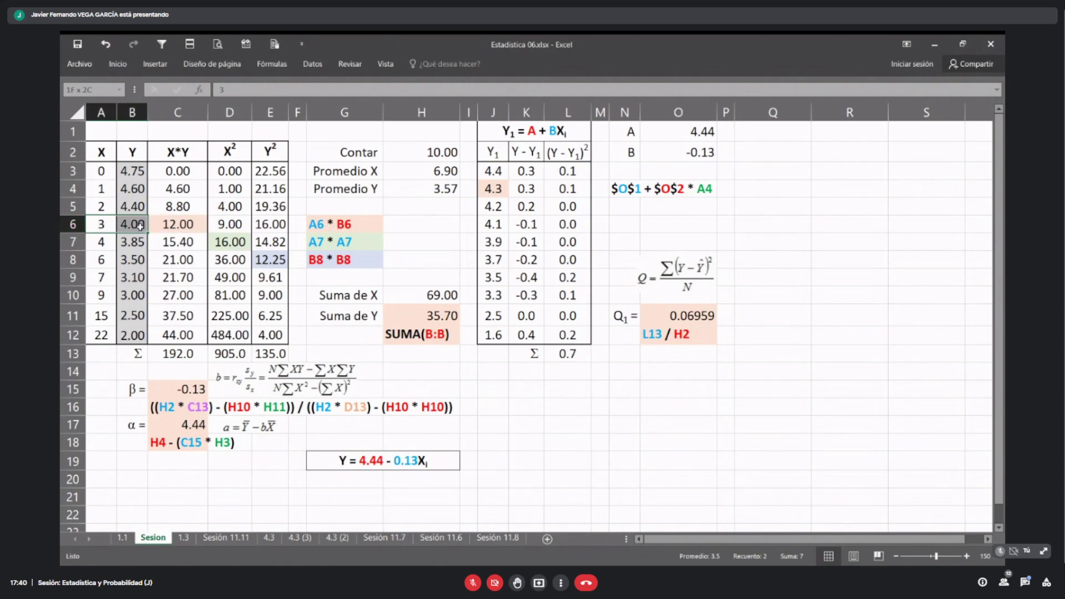
pyautogui.click(231, 245)
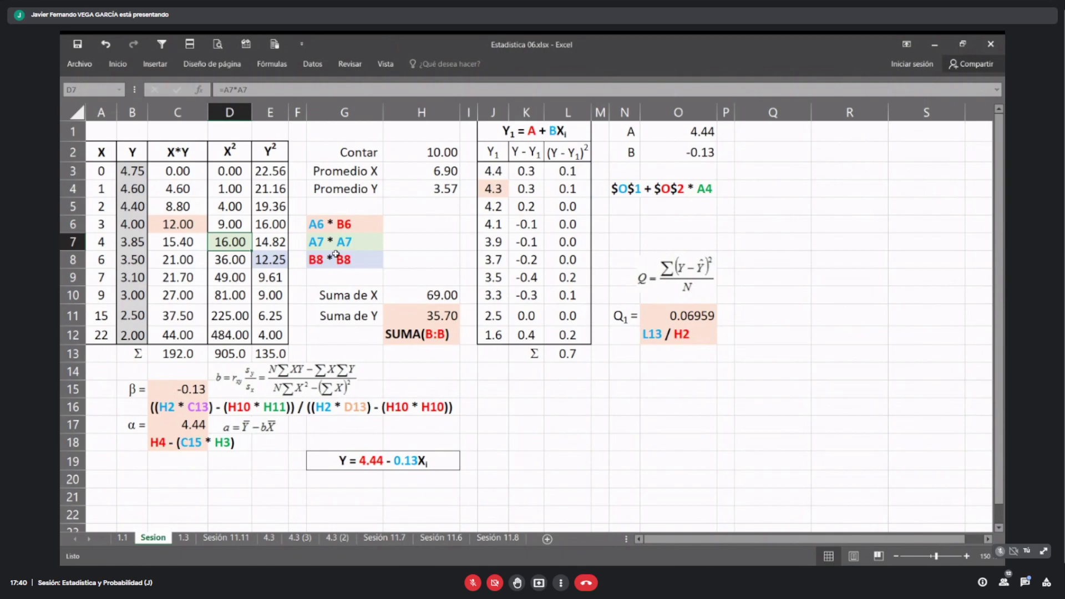
pyautogui.click(355, 247)
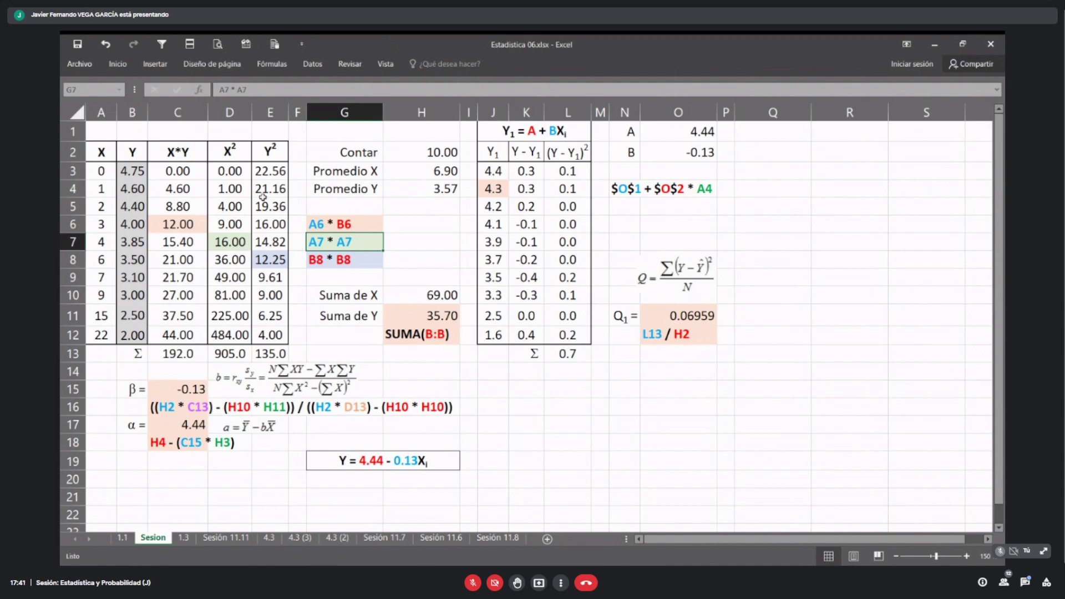
pyautogui.moveTo(230, 170); pyautogui.dragTo(239, 331)
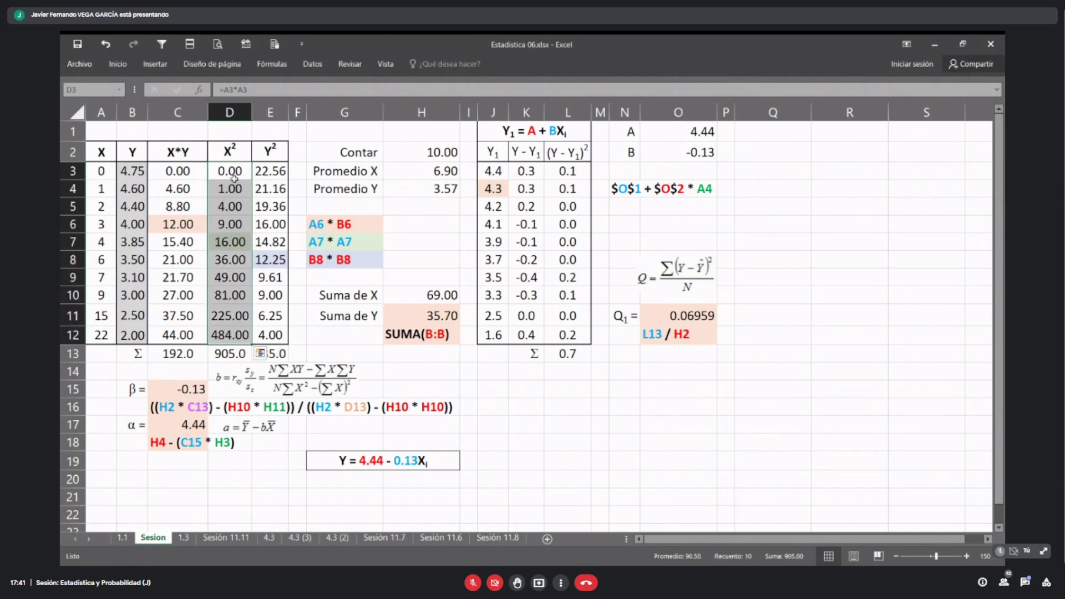
pyautogui.moveTo(235, 175); pyautogui.dragTo(234, 327)
pyautogui.click(330, 240)
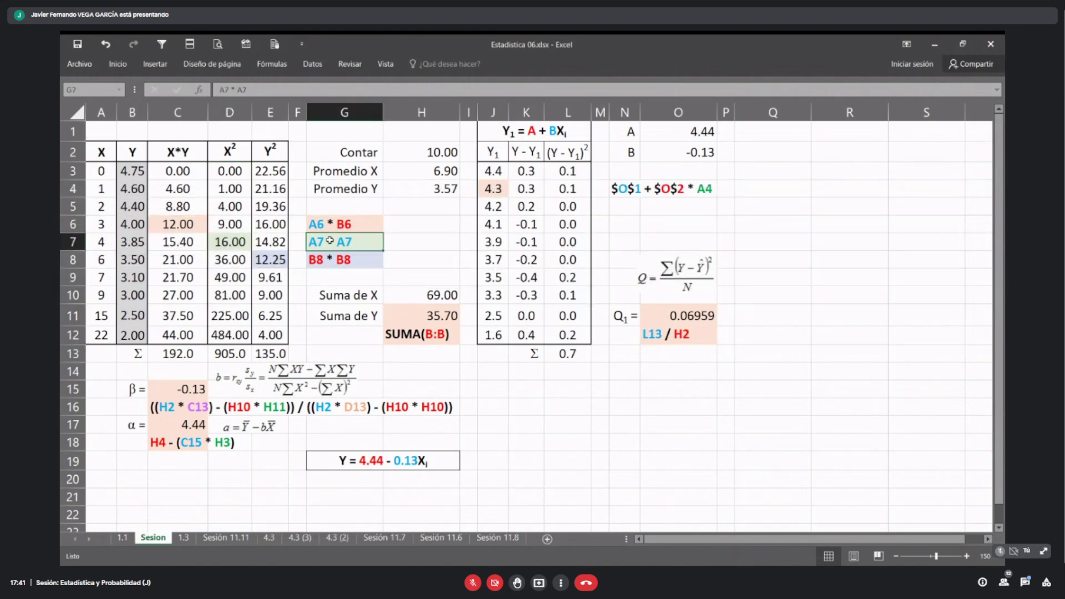
# Step: Compare the Y² formulas in E3:E12 with the B8 * B8 note in G8 and the Y values in column B
pyautogui.click(275, 259)
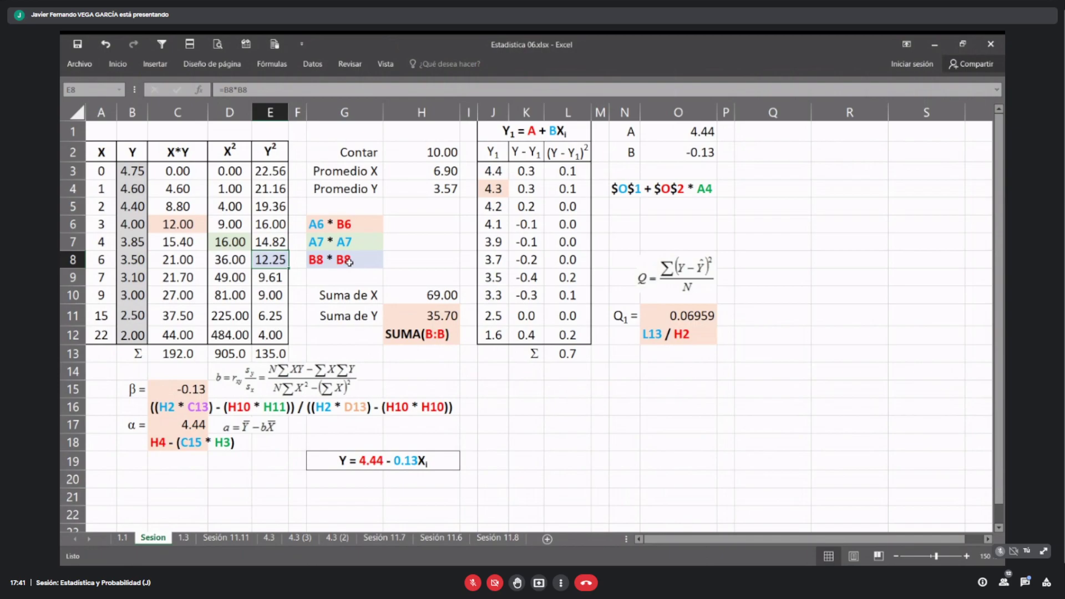
pyautogui.click(132, 112)
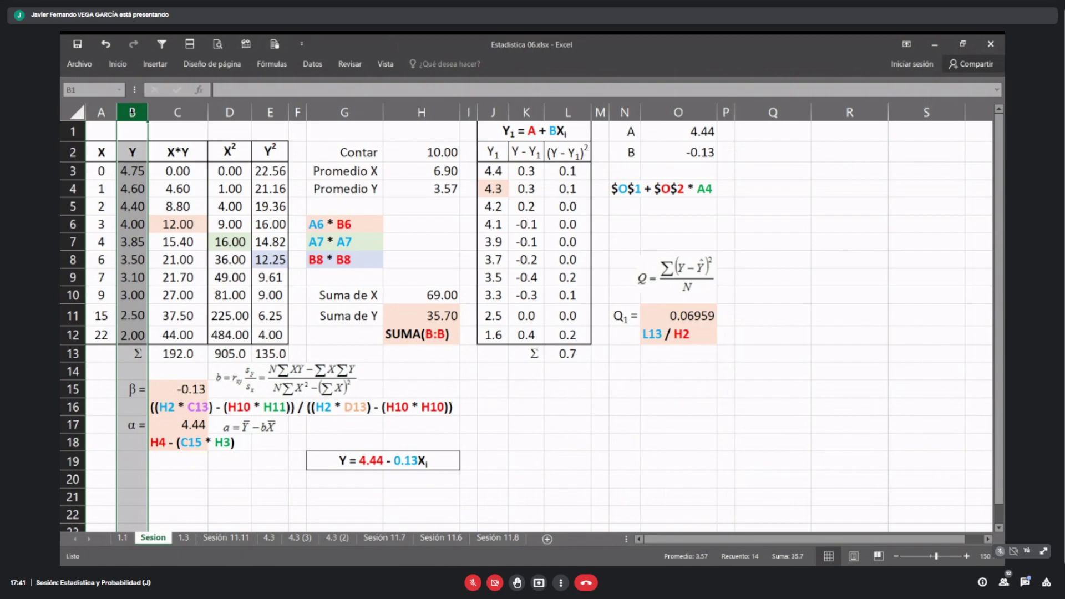
pyautogui.moveTo(270, 171); pyautogui.dragTo(282, 331)
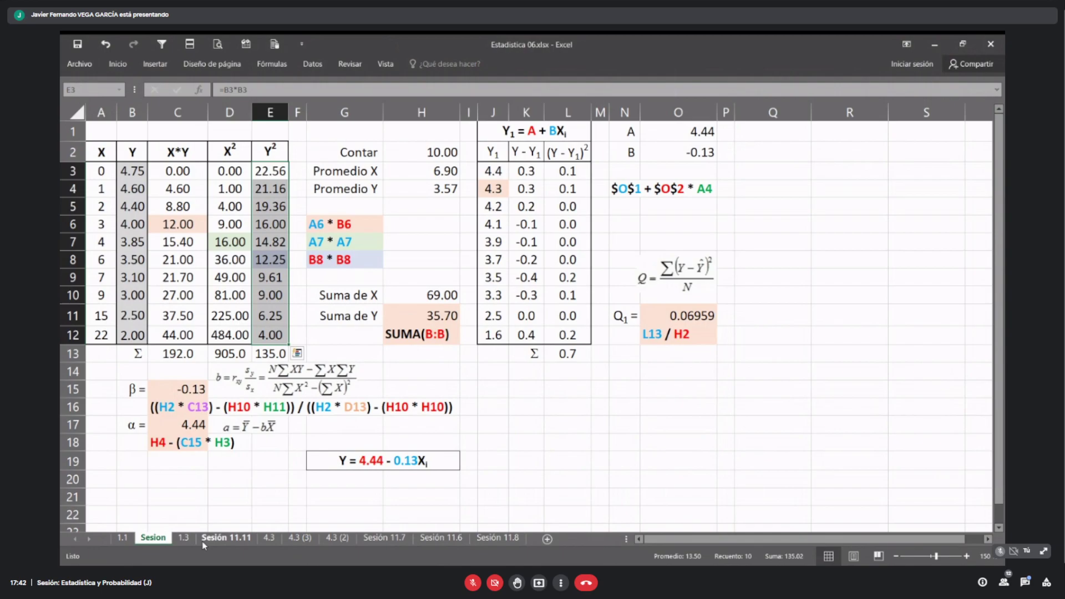
# Step: Relate the terms of the slope formula image to the X*Y total in C13 and the β cell C15
pyautogui.click(294, 384)
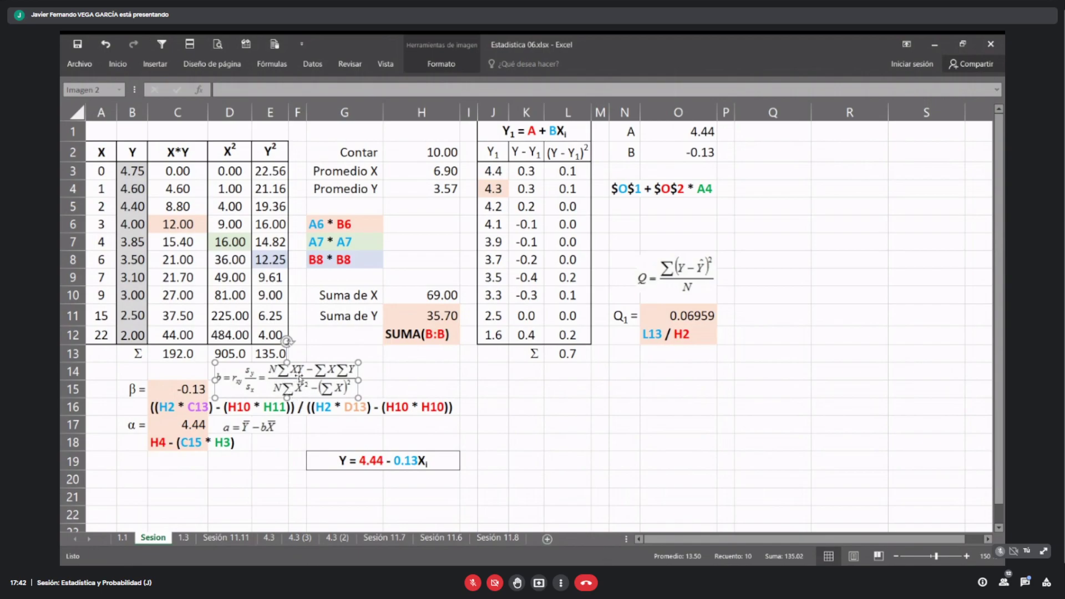
pyautogui.click(190, 354)
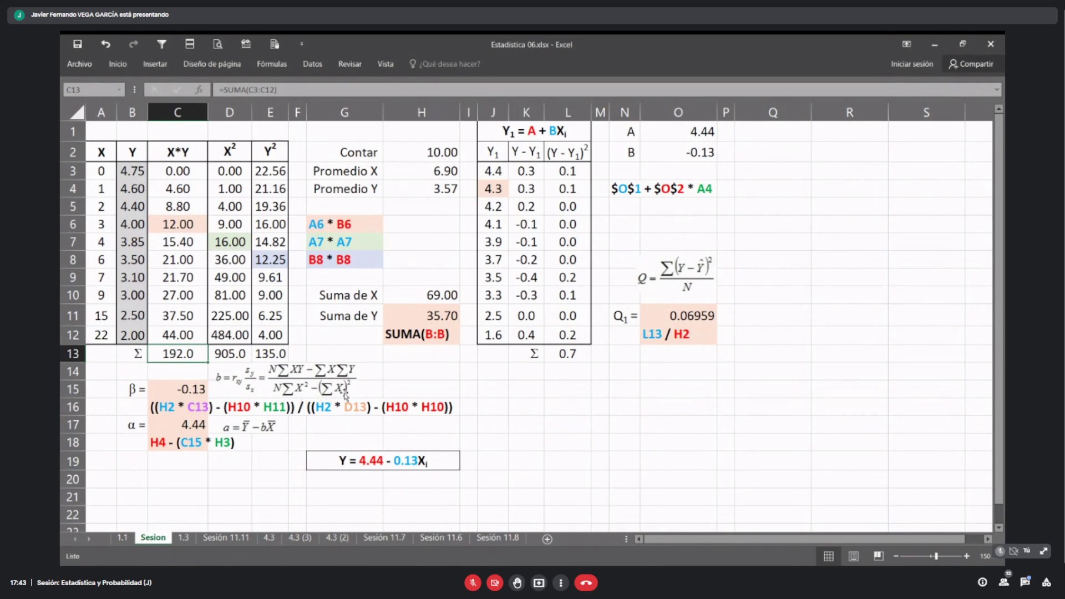
pyautogui.click(299, 388)
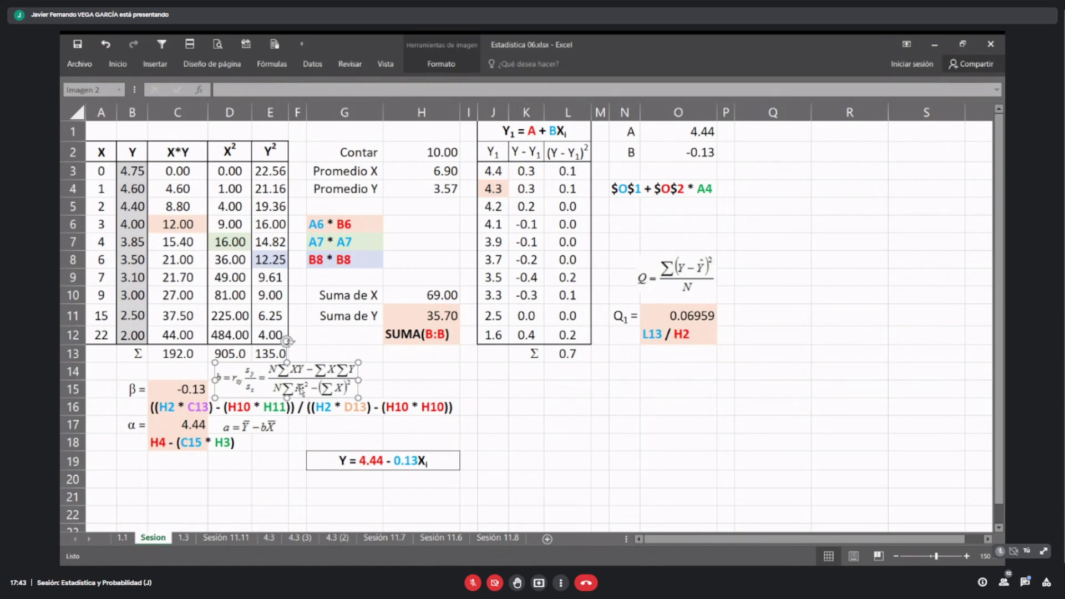
pyautogui.click(166, 389)
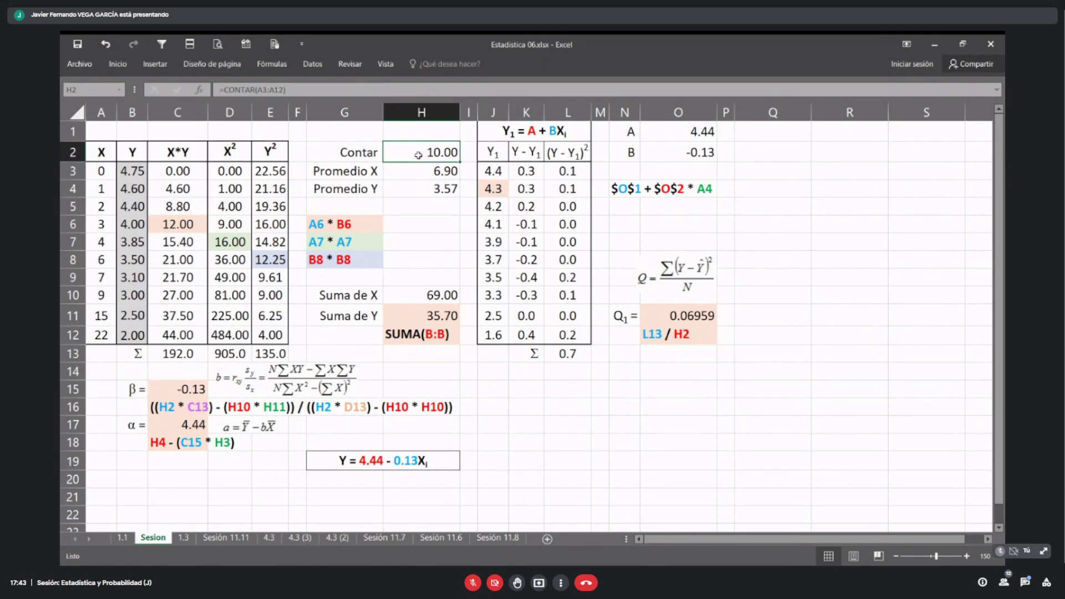
# Step: Inspect the Contar formula in H2 against the X values in A3:A12 and the CONTAR(A:A) note on sheet 1.1
pyautogui.click(367, 148)
pyautogui.click(403, 156)
pyautogui.click(92, 113)
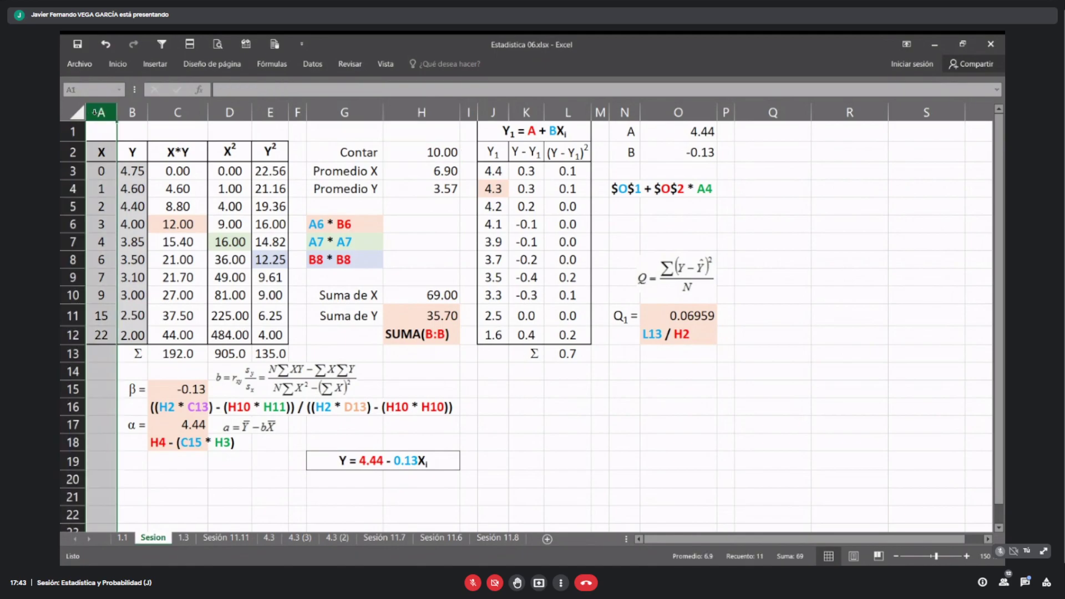
pyautogui.click(426, 153)
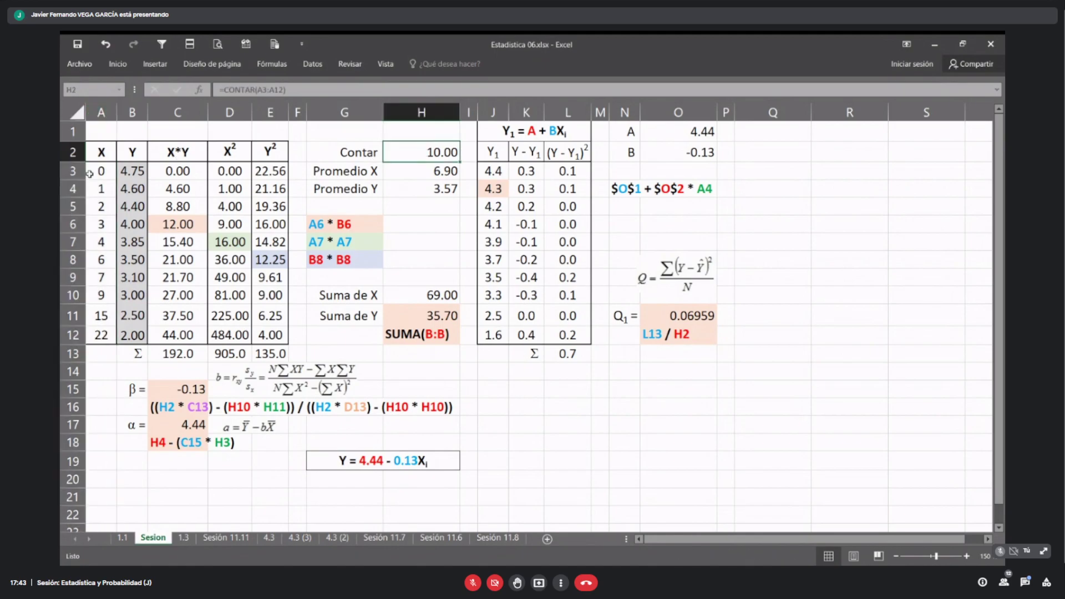
pyautogui.moveTo(105, 168); pyautogui.dragTo(95, 331)
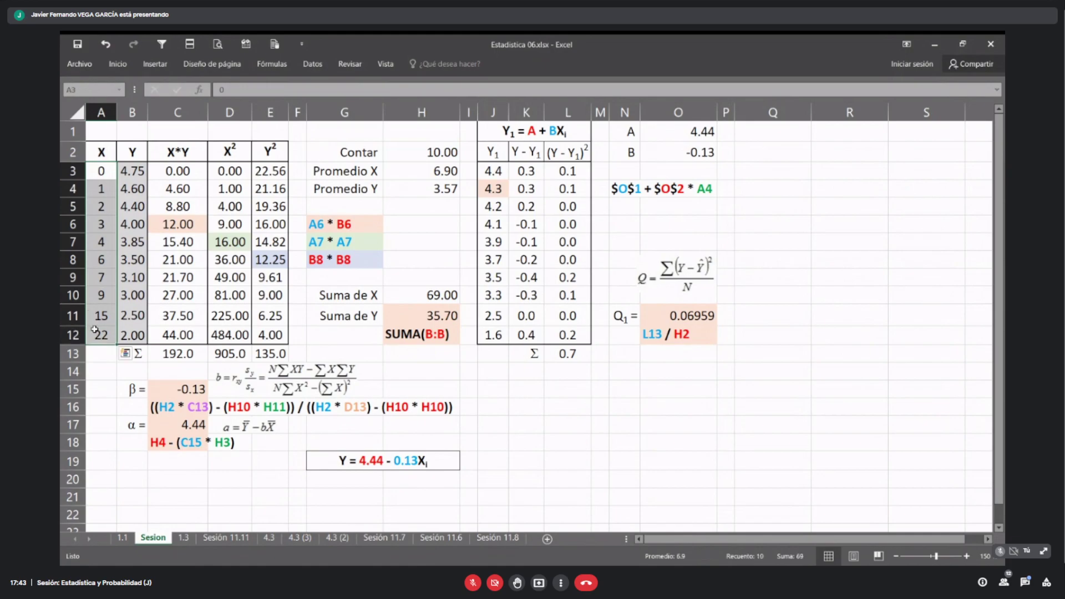
pyautogui.click(422, 153)
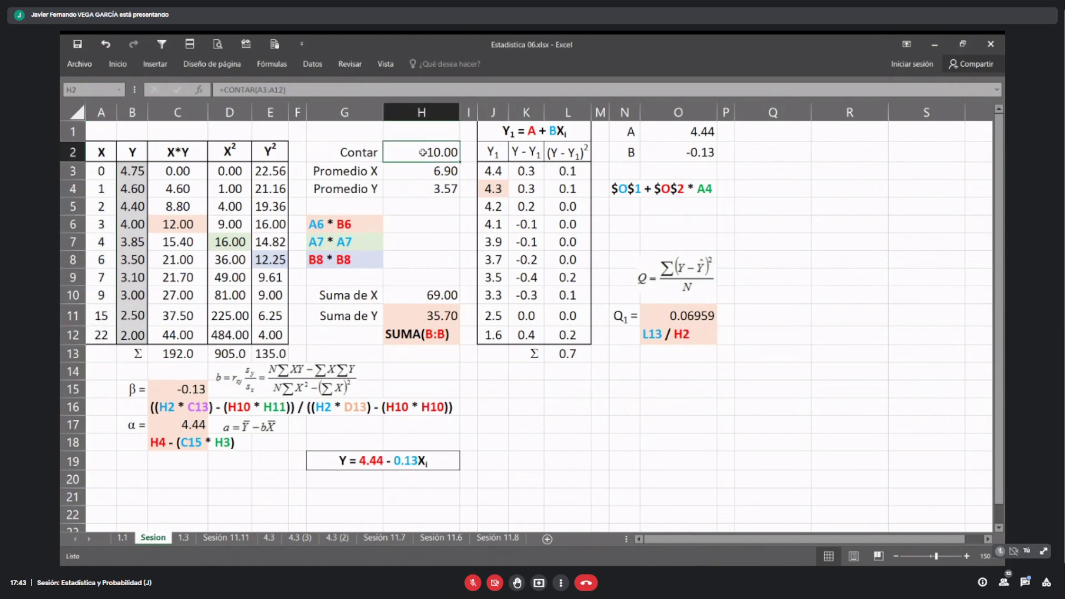
pyautogui.click(122, 538)
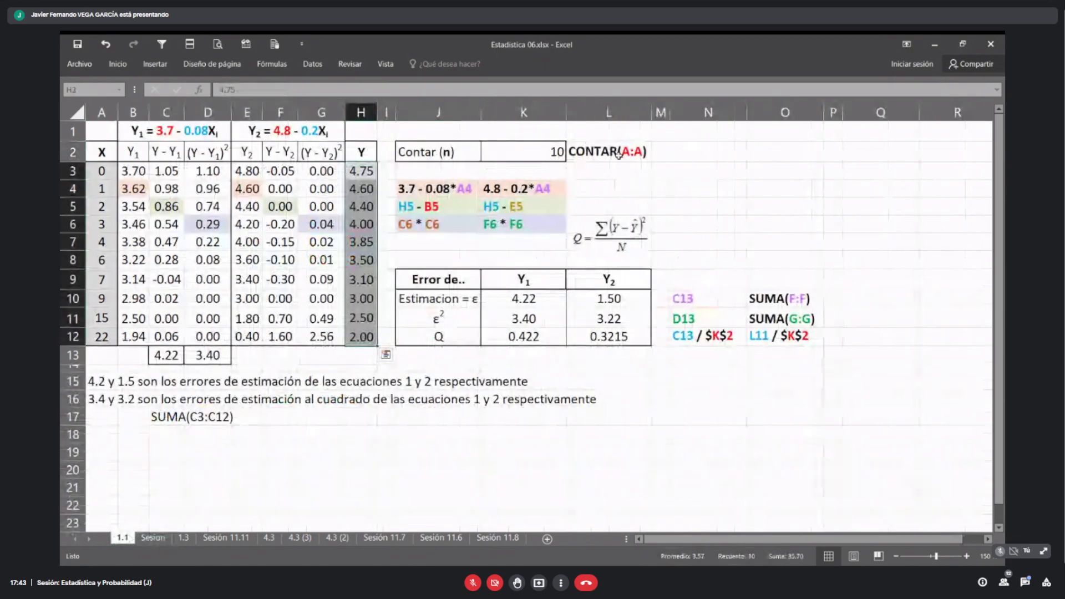
pyautogui.click(618, 153)
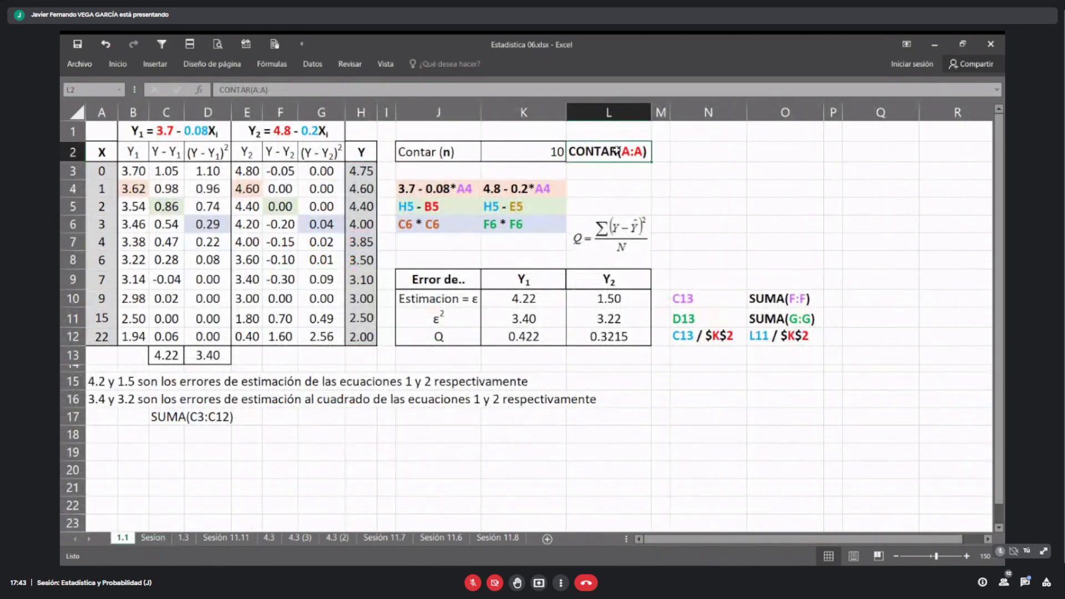
# Step: On the Sesion sheet, inspect the Promedio X formula in H3 and the Promedio Y formula in H4 against columns A and B
pyautogui.click(161, 538)
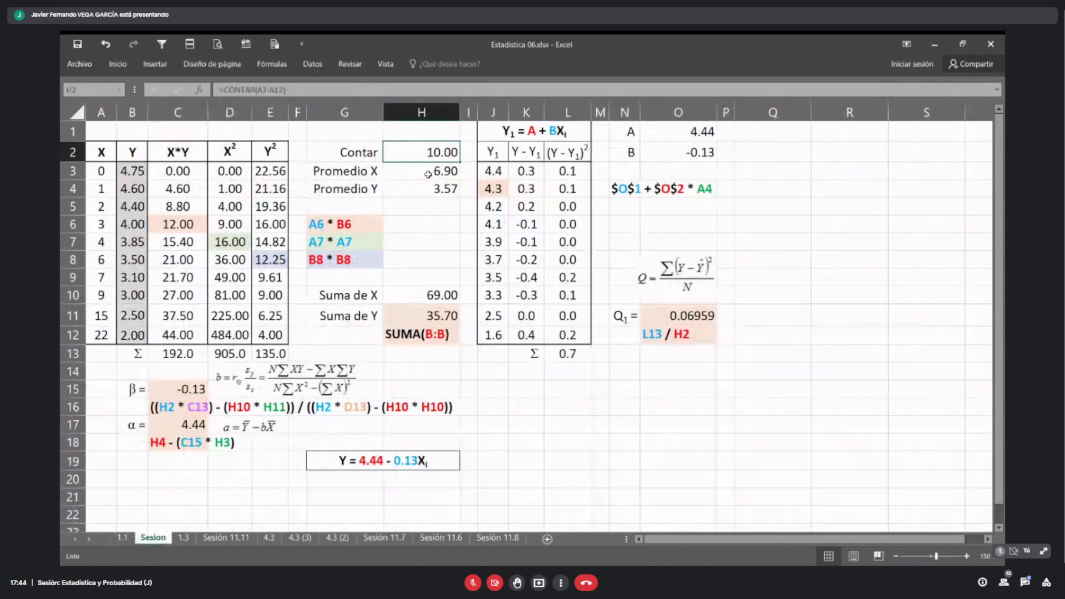
pyautogui.click(345, 172)
pyautogui.click(420, 172)
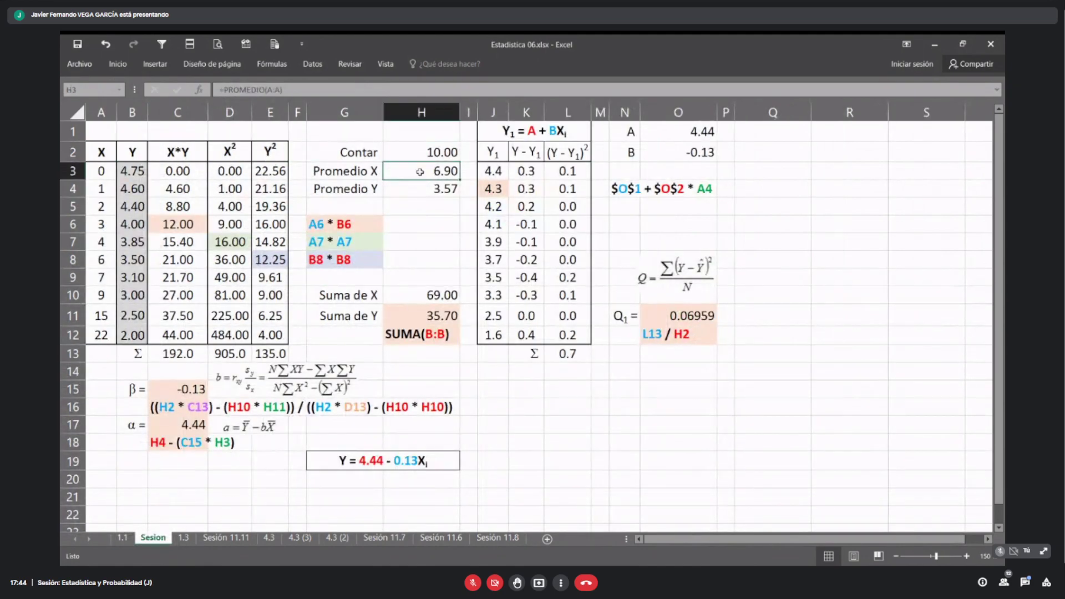
pyautogui.click(314, 90)
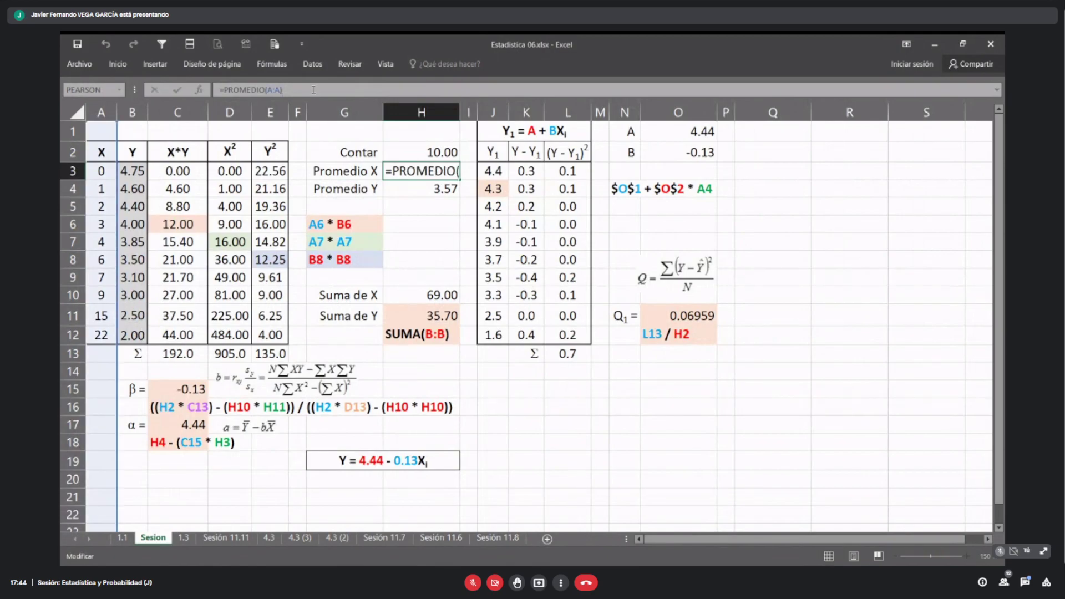
pyautogui.press('Escape')
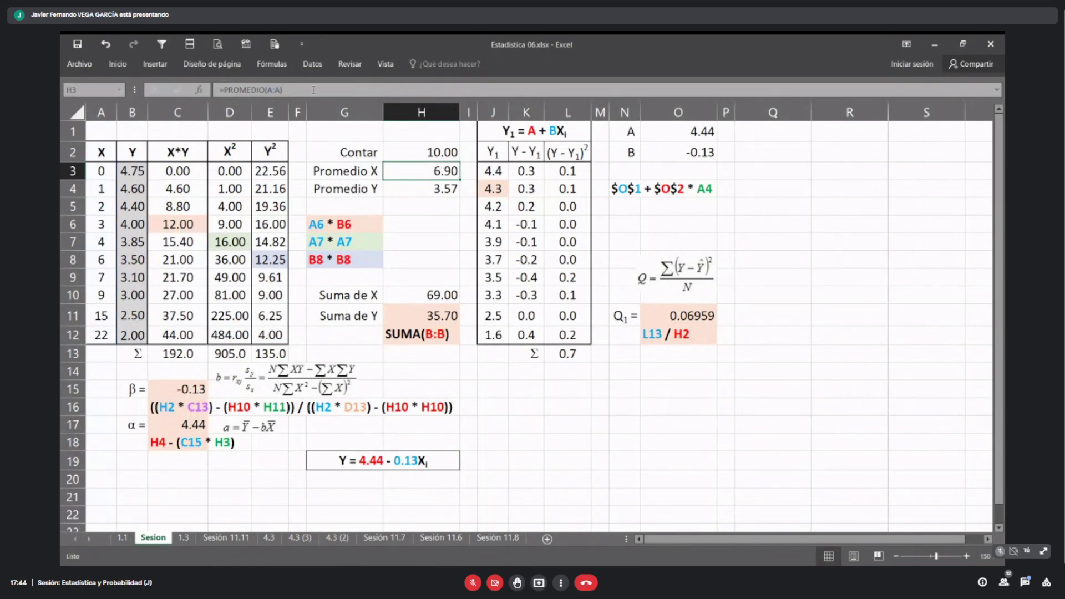
pyautogui.click(392, 190)
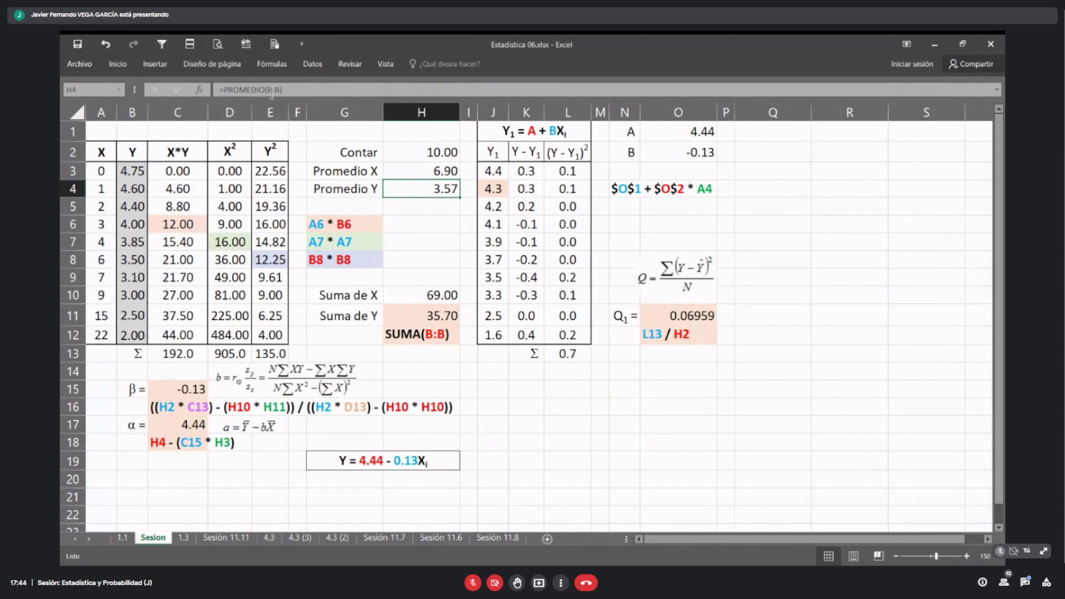
pyautogui.click(272, 90)
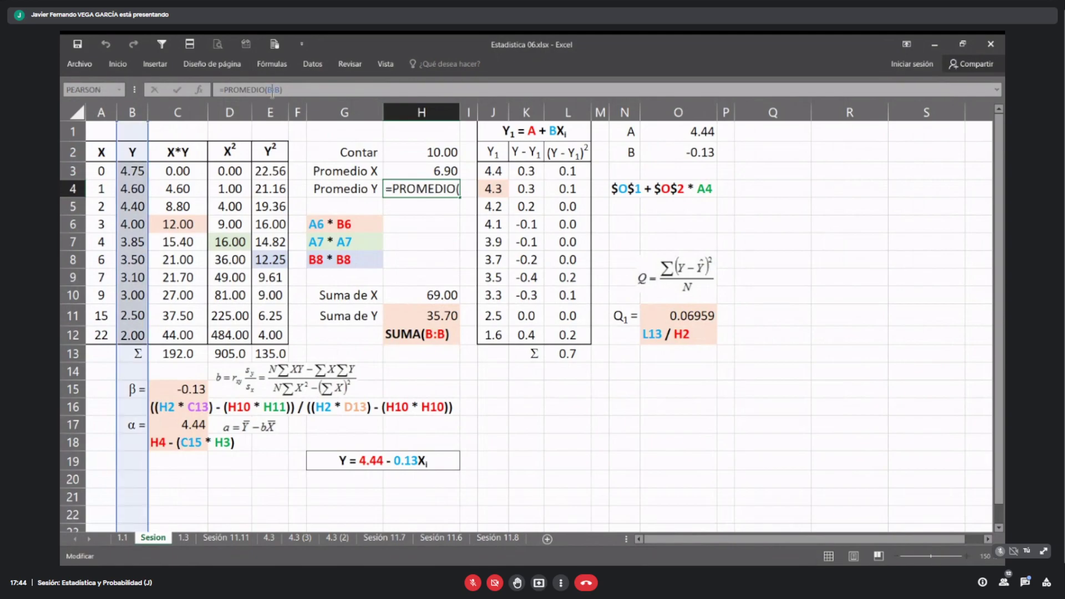
pyautogui.press('Escape')
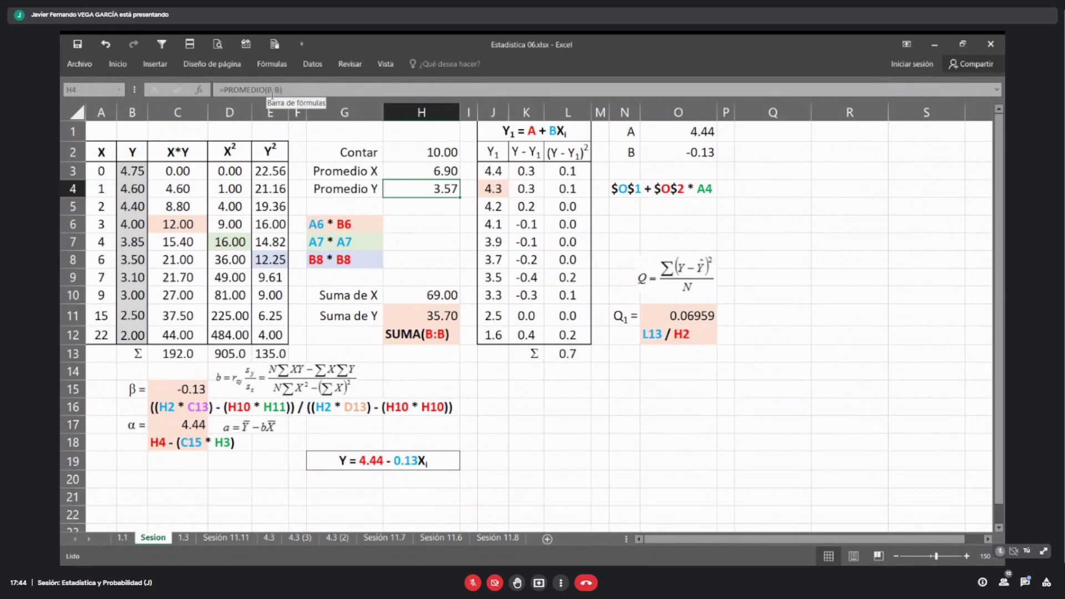
# Step: Inspect the Suma de X formula in H10 and the Suma de Y formula in H11 with their source columns
pyautogui.click(361, 297)
pyautogui.click(436, 294)
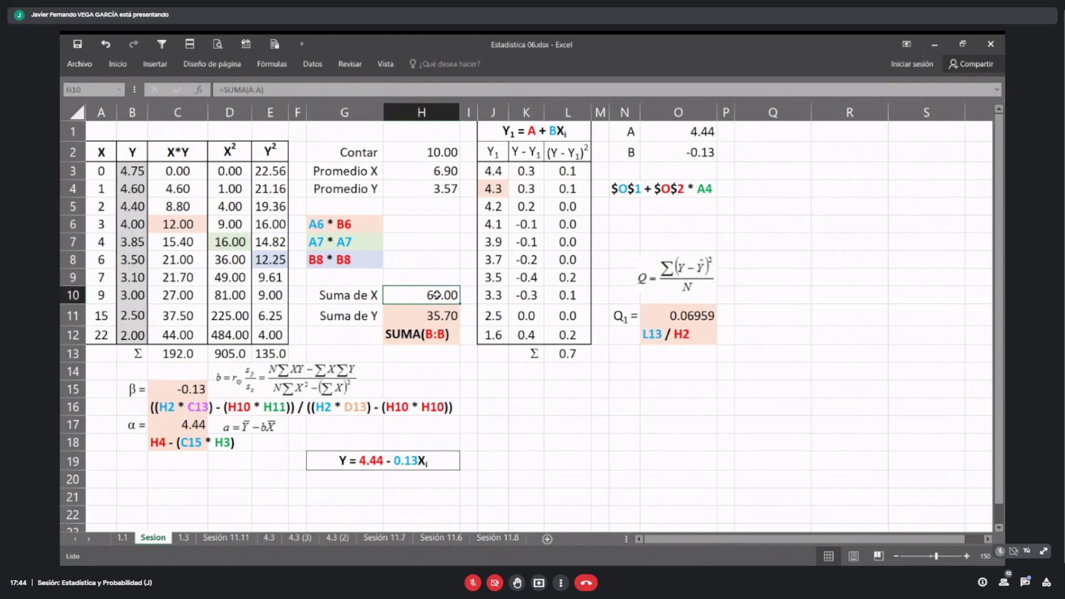
pyautogui.click(251, 89)
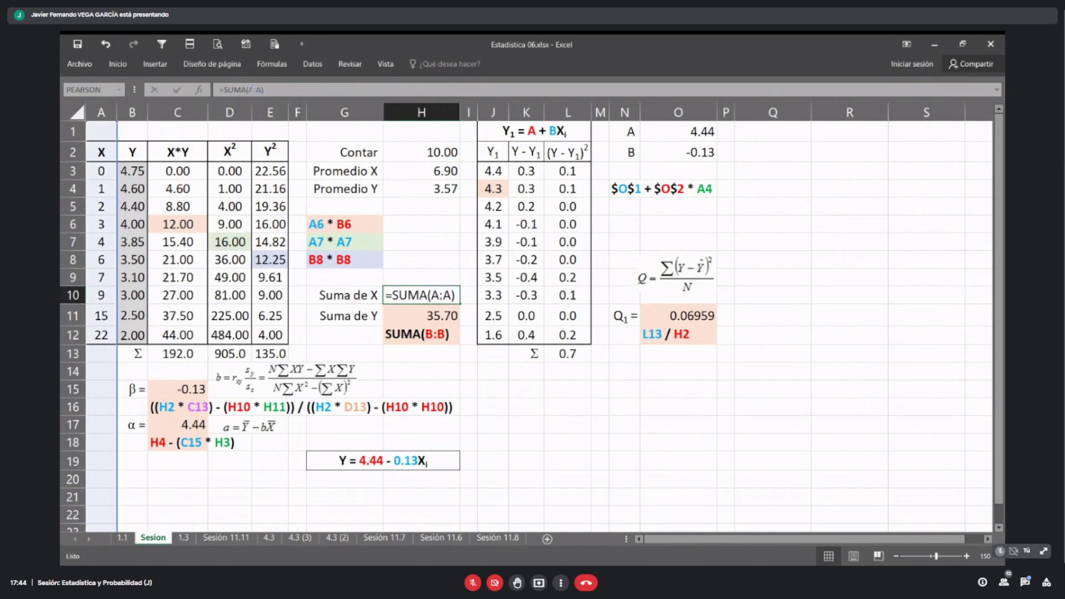
pyautogui.click(430, 314)
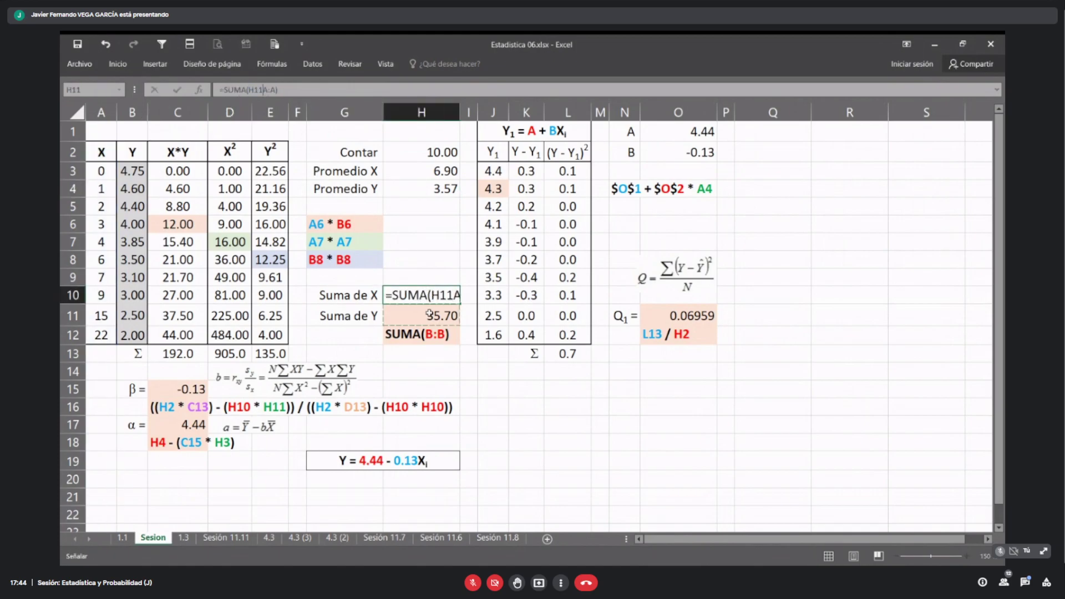
pyautogui.press('Escape')
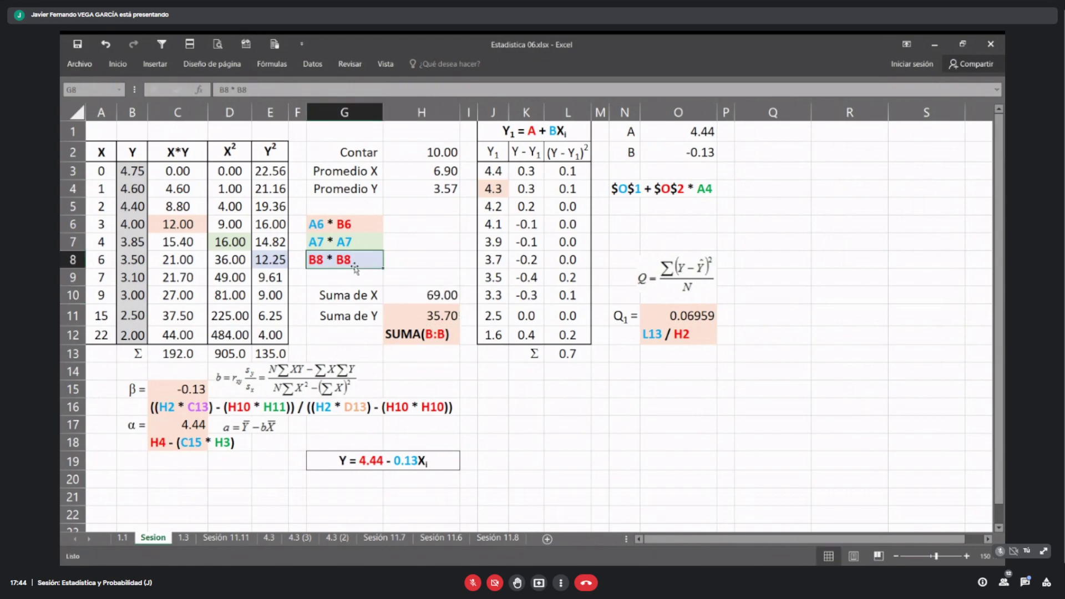
pyautogui.click(419, 314)
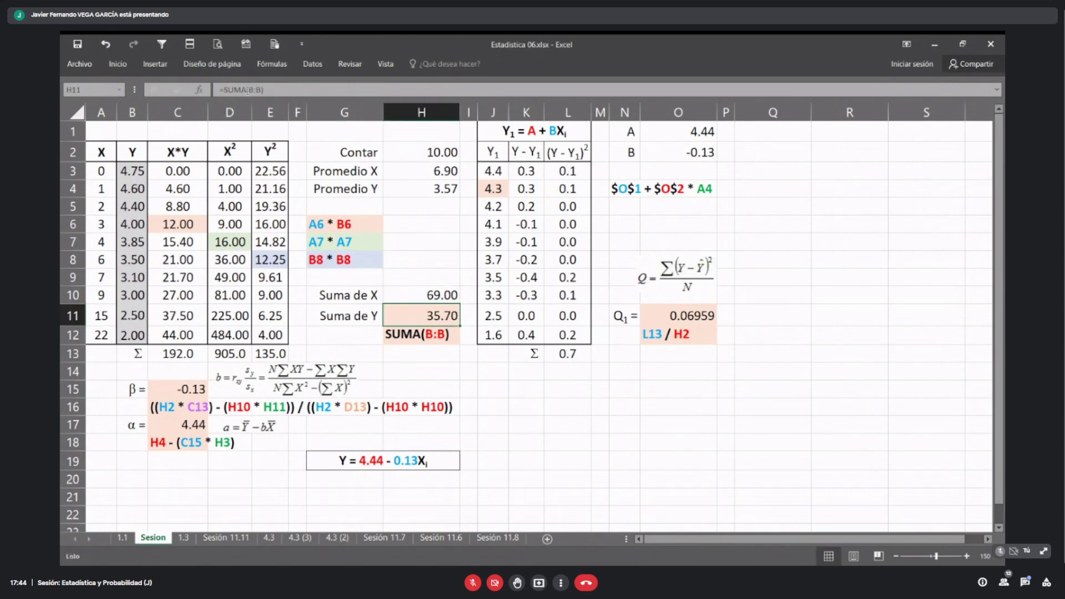
pyautogui.press('F2')
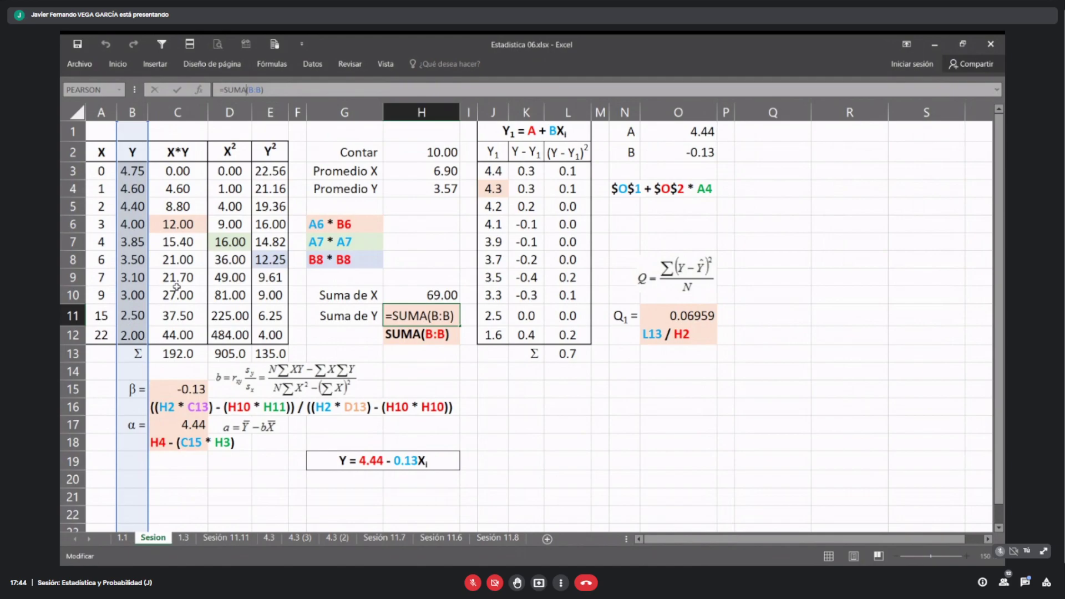
pyautogui.press('Return')
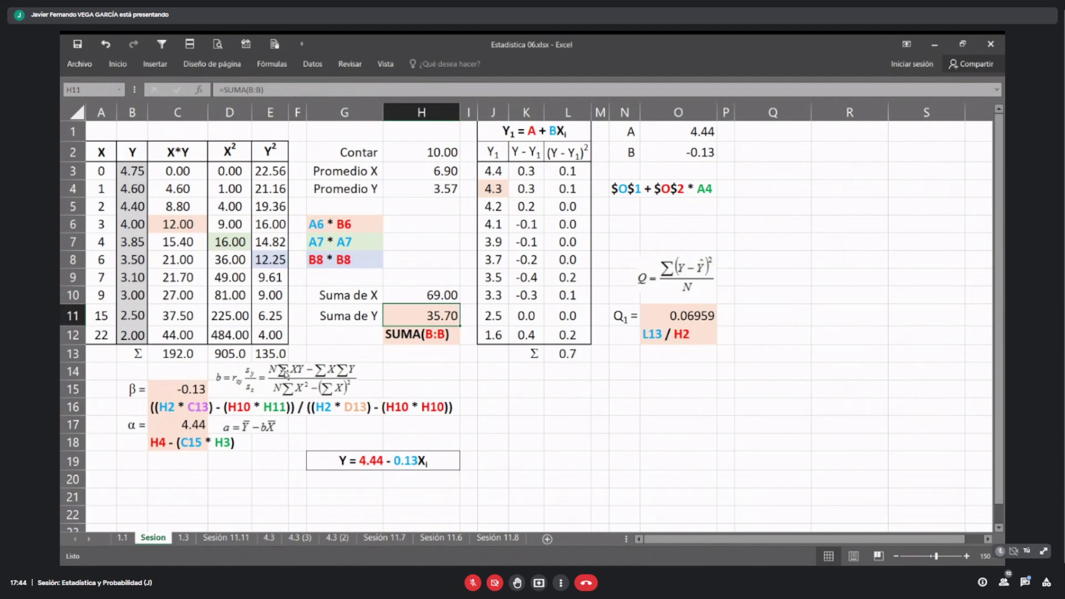
# Step: Trace the cells referenced by the β formula in C15 and relate them to the slope formula image
pyautogui.click(191, 390)
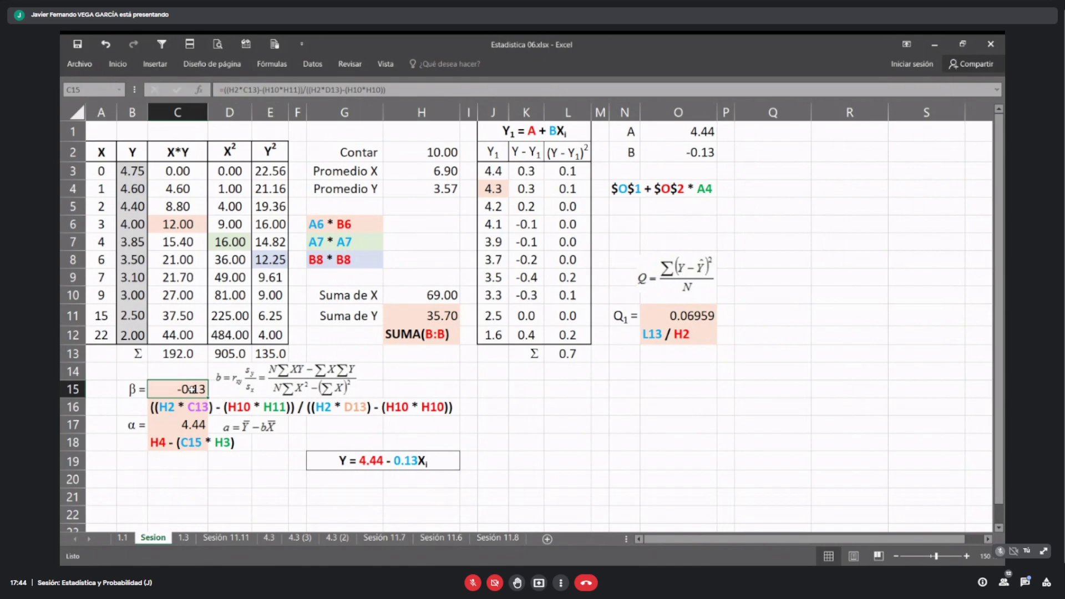
pyautogui.click(235, 90)
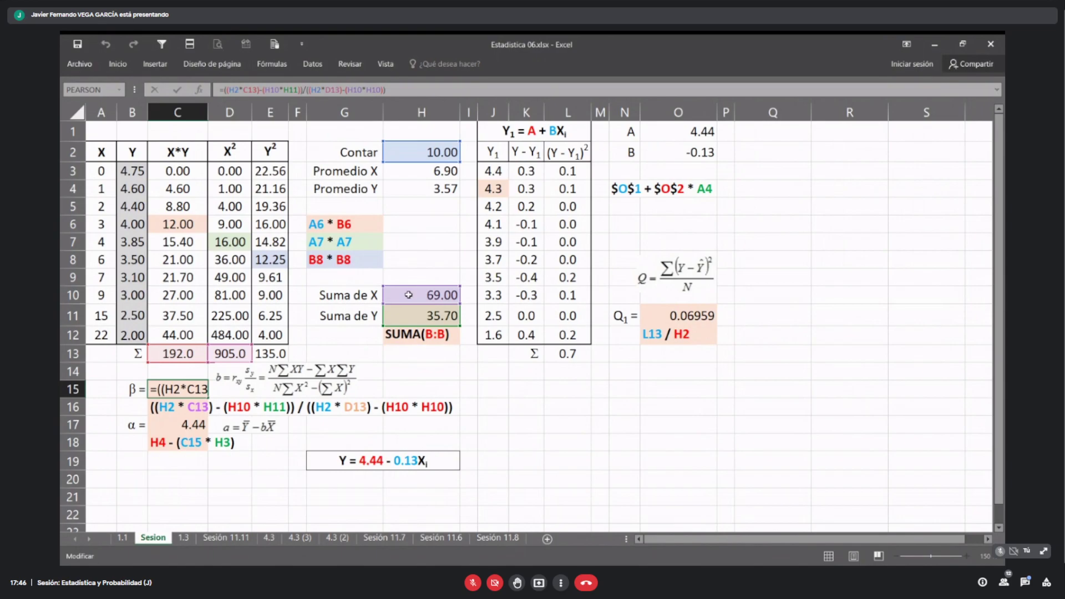
pyautogui.press('Return')
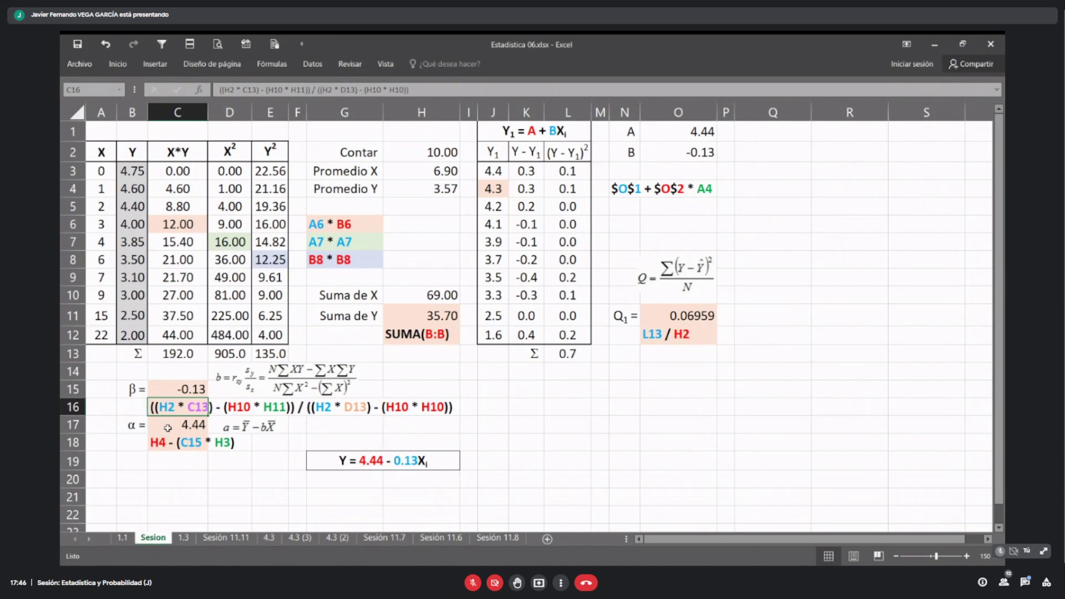
# Step: Compare the α formula in C17 with the intercept formula image, tracing its references to H4, C15 and H3
pyautogui.click(235, 428)
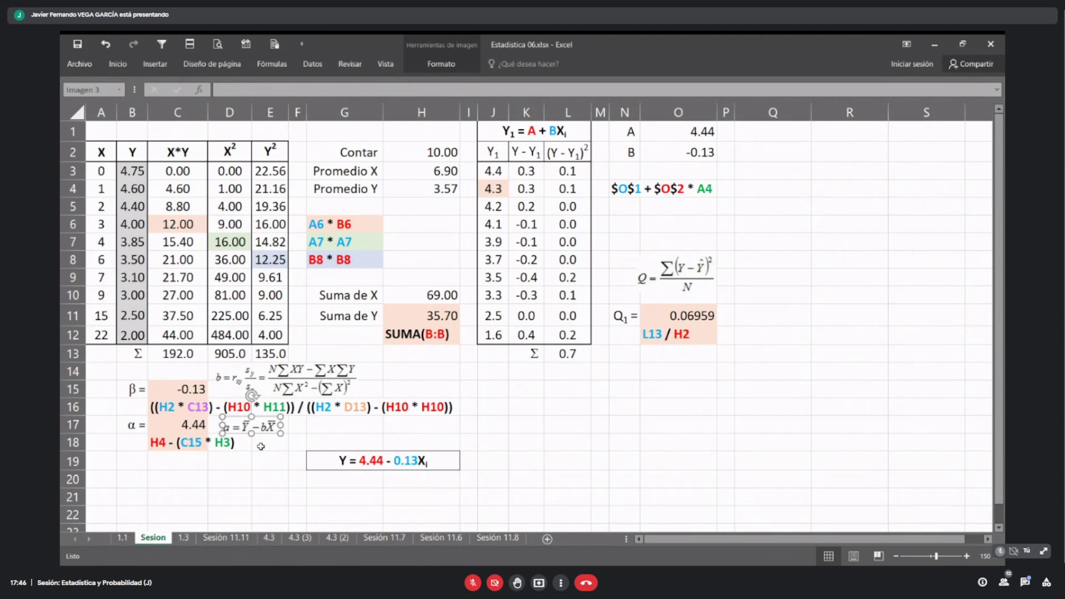
pyautogui.click(345, 424)
pyautogui.click(247, 425)
pyautogui.click(189, 425)
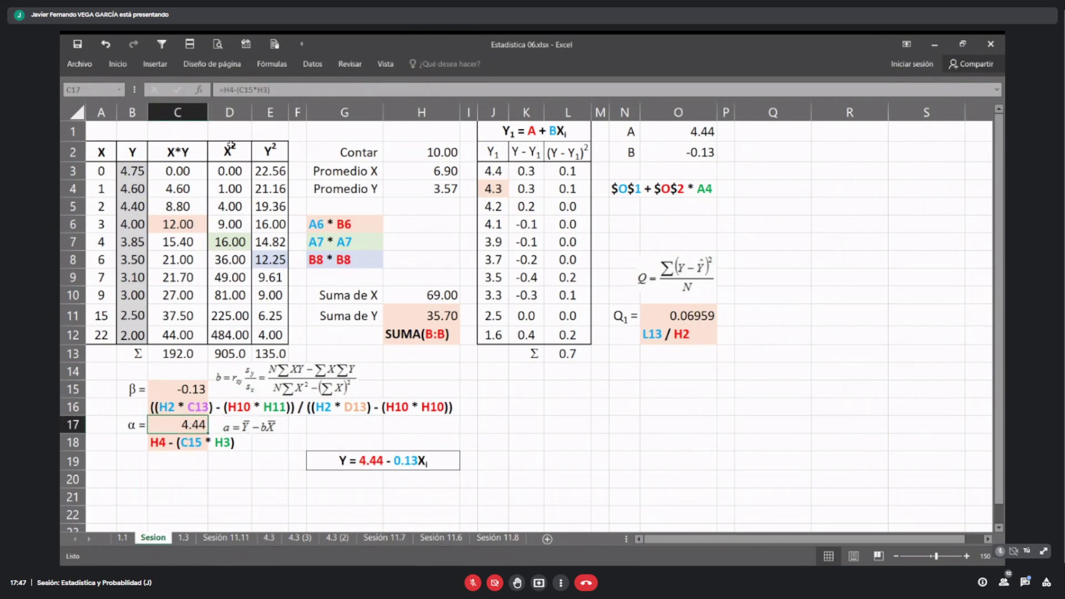
pyautogui.press('F2')
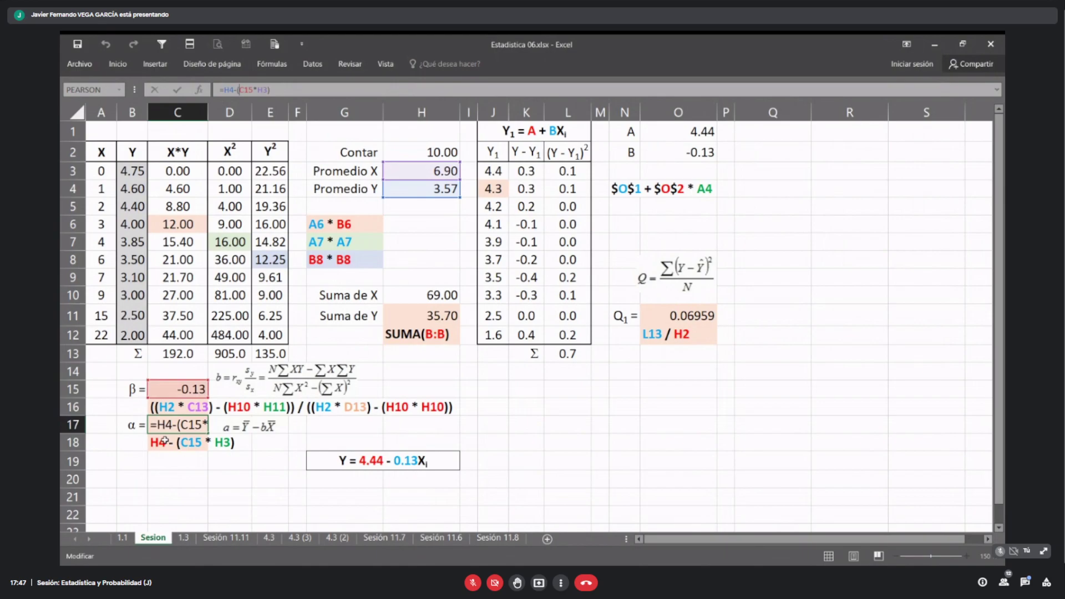
pyautogui.press('Return')
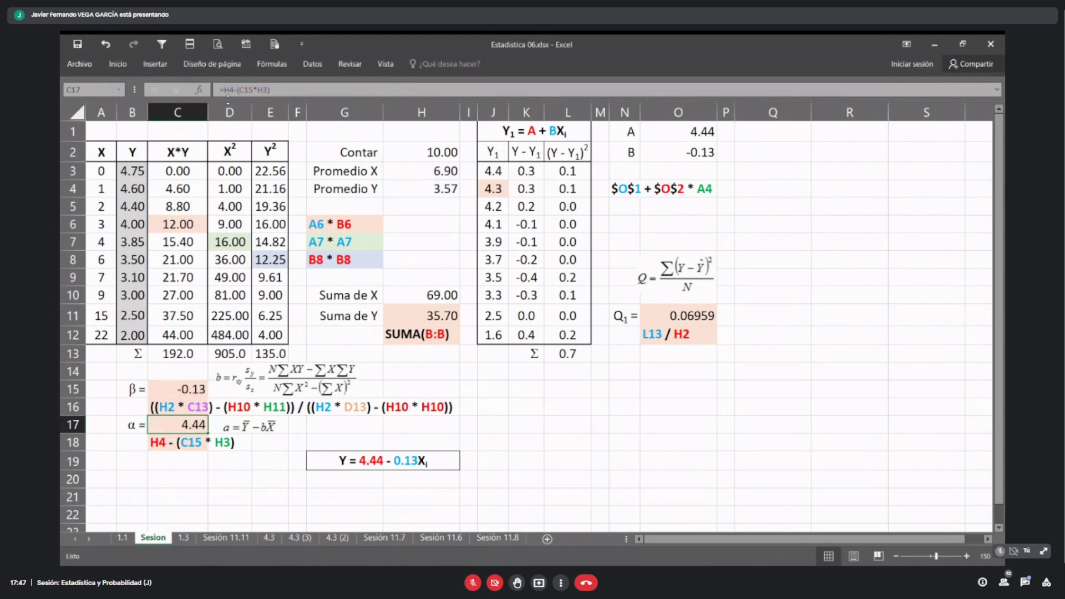
pyautogui.click(243, 91)
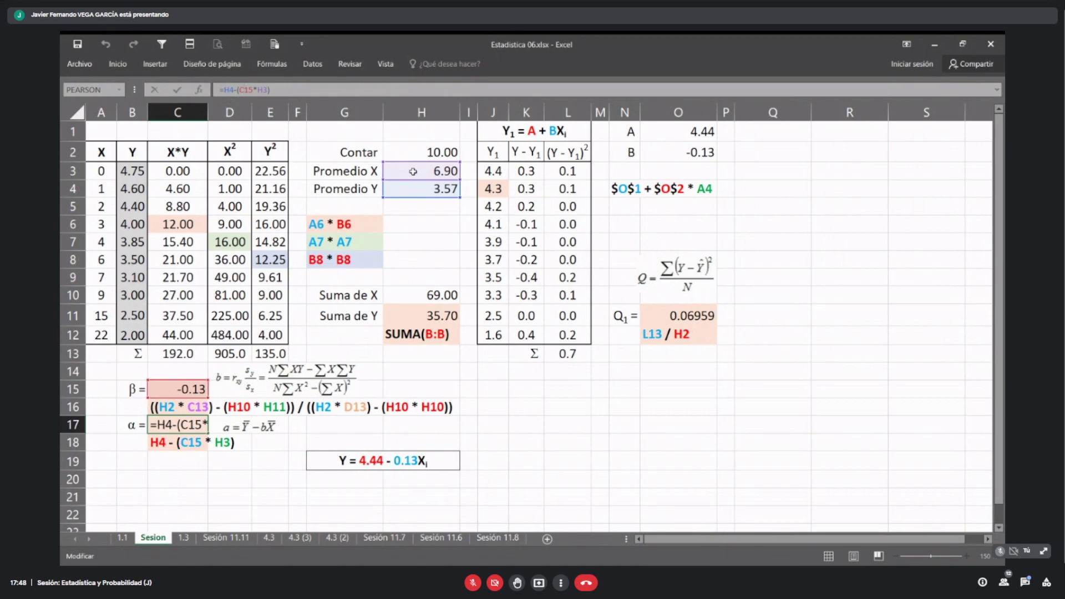
pyautogui.hotkey('ctrl', 'Return')
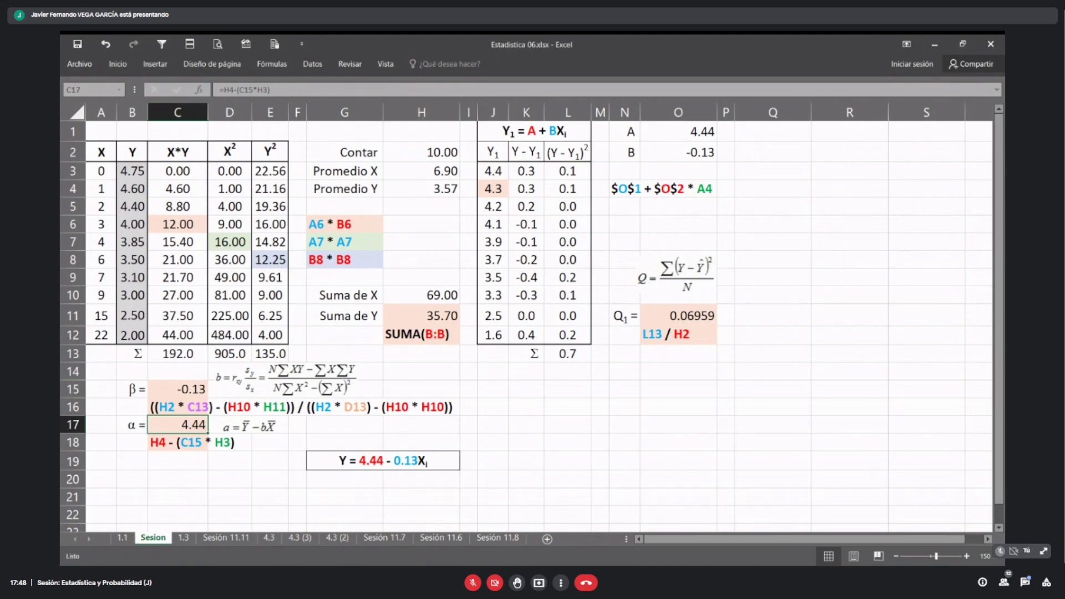
# Step: Relate the regression equation in G19 to the α value in C17 and to the Y2 equation on sheet 1.1
pyautogui.click(382, 460)
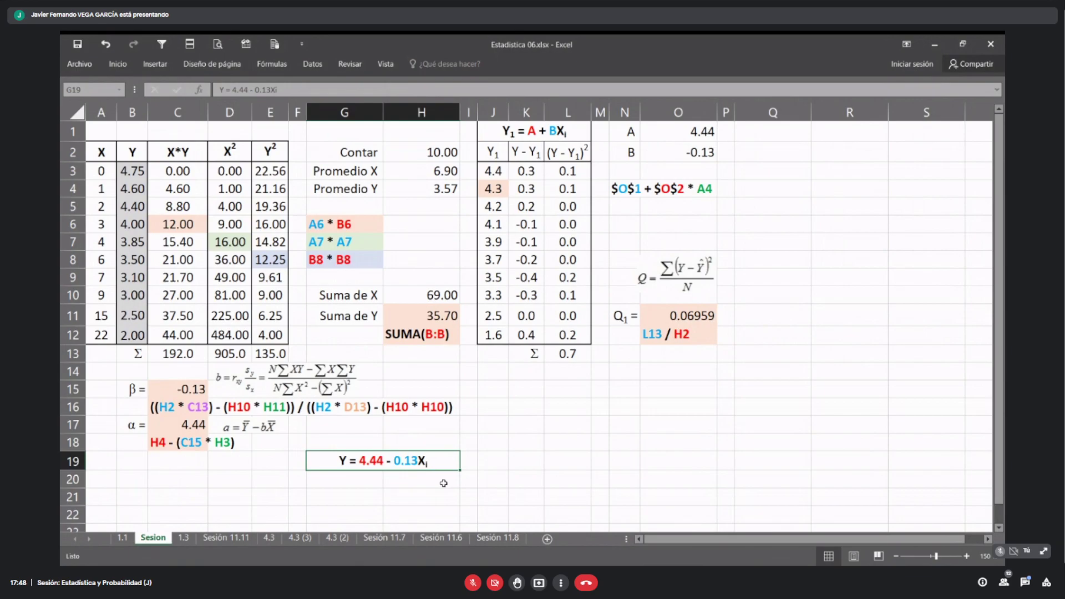
pyautogui.click(188, 426)
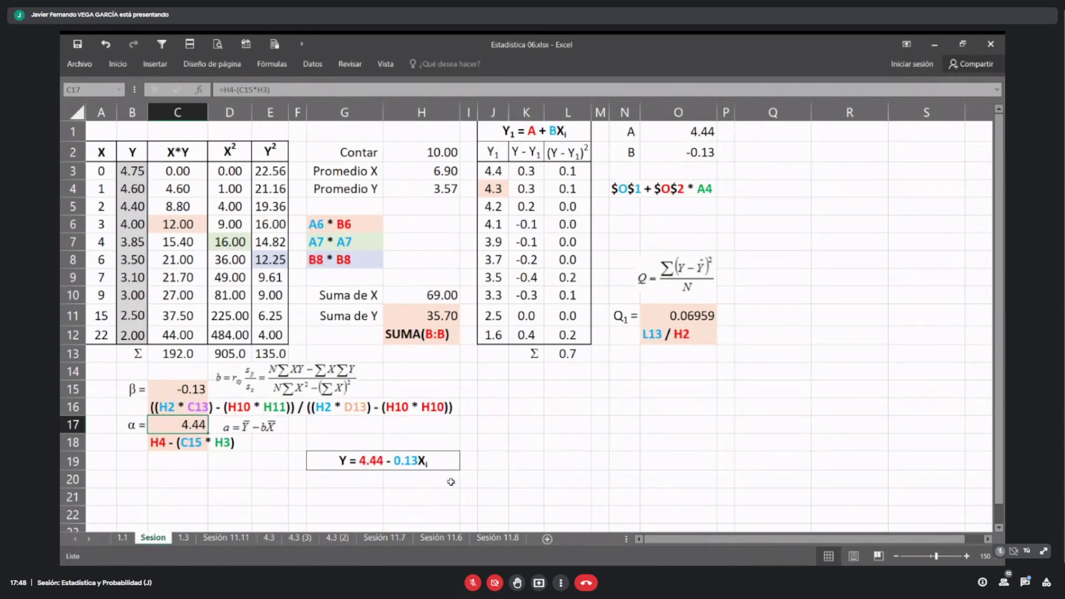
pyautogui.click(430, 464)
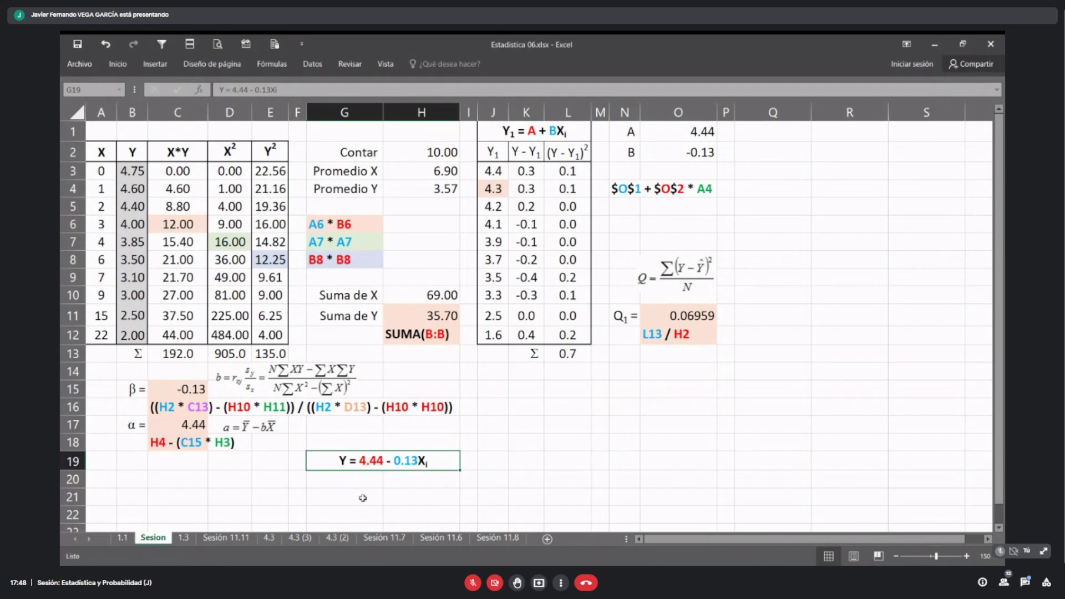
pyautogui.click(118, 538)
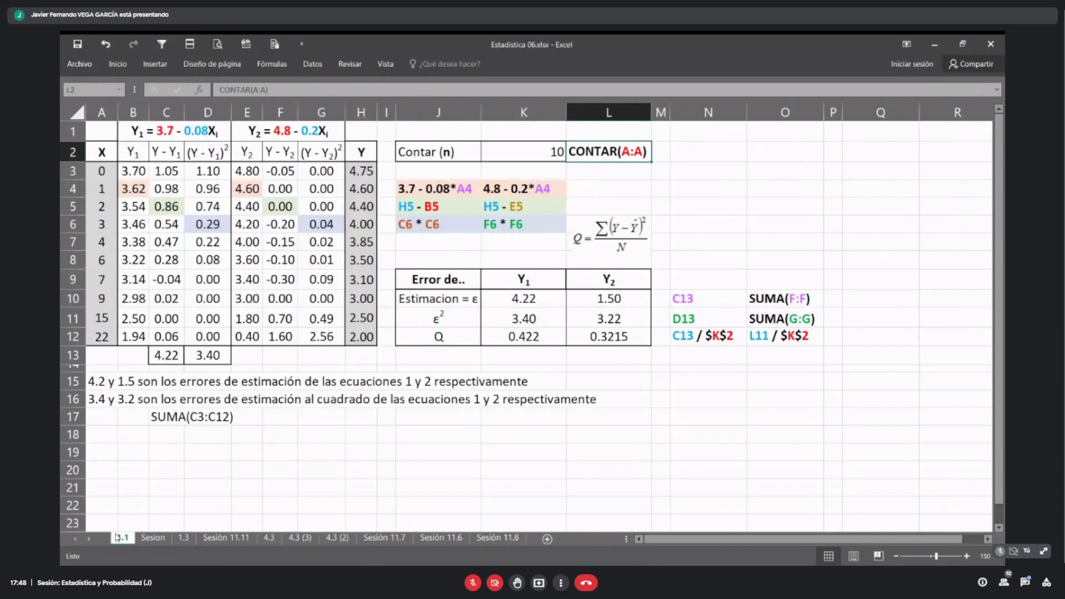
pyautogui.click(285, 132)
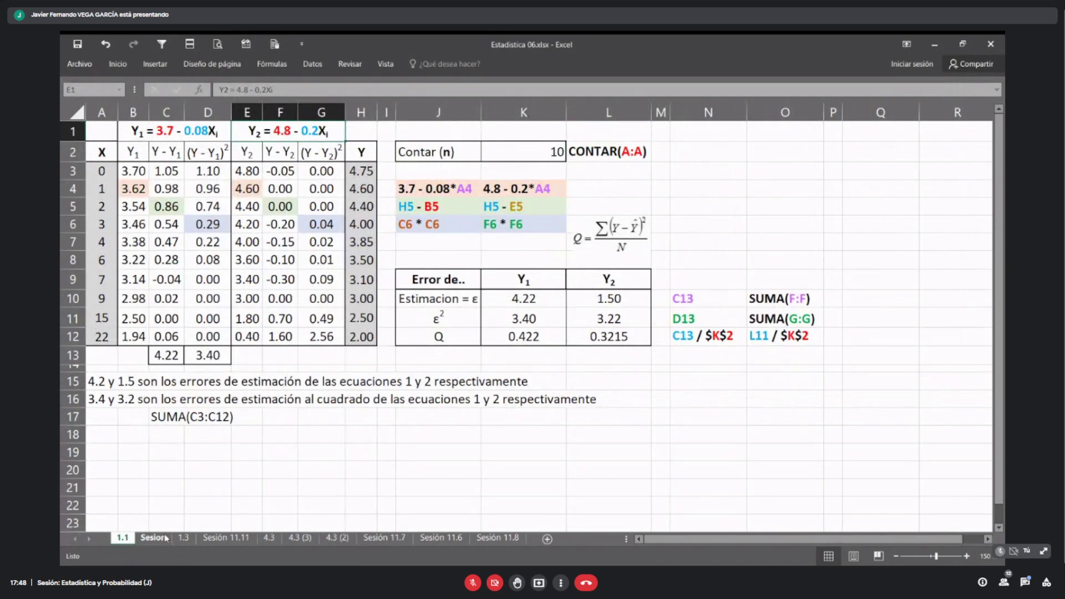
pyautogui.click(147, 540)
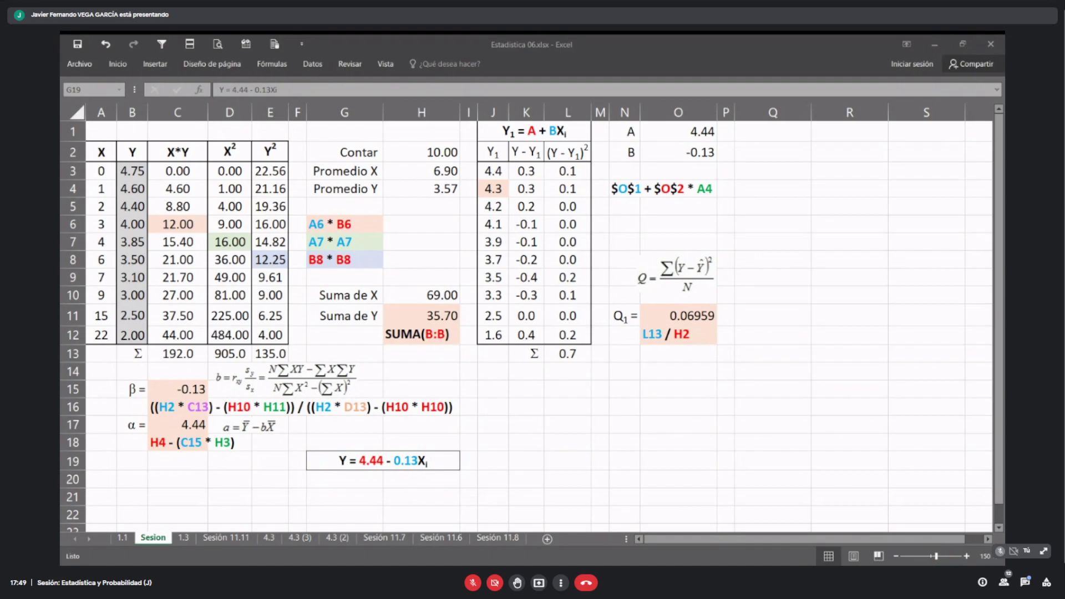
# Step: Examine the Y1 = A + BXi table in J1:L12, relating coefficients O1 and O2 and equation G19 to the estimates in J3:J12
pyautogui.click(455, 545)
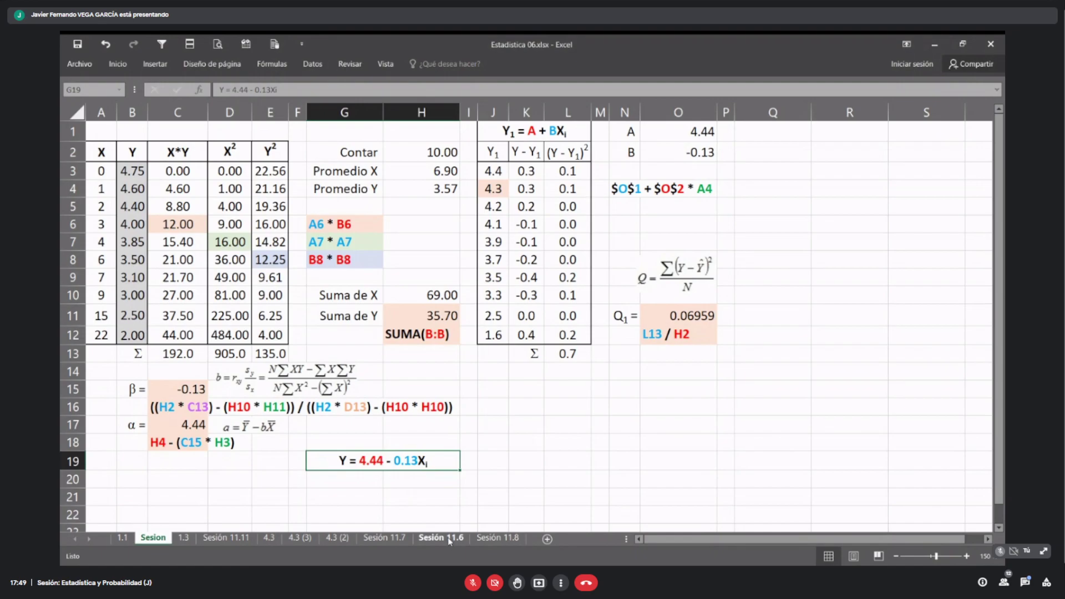
pyautogui.moveTo(531, 137); pyautogui.dragTo(524, 335)
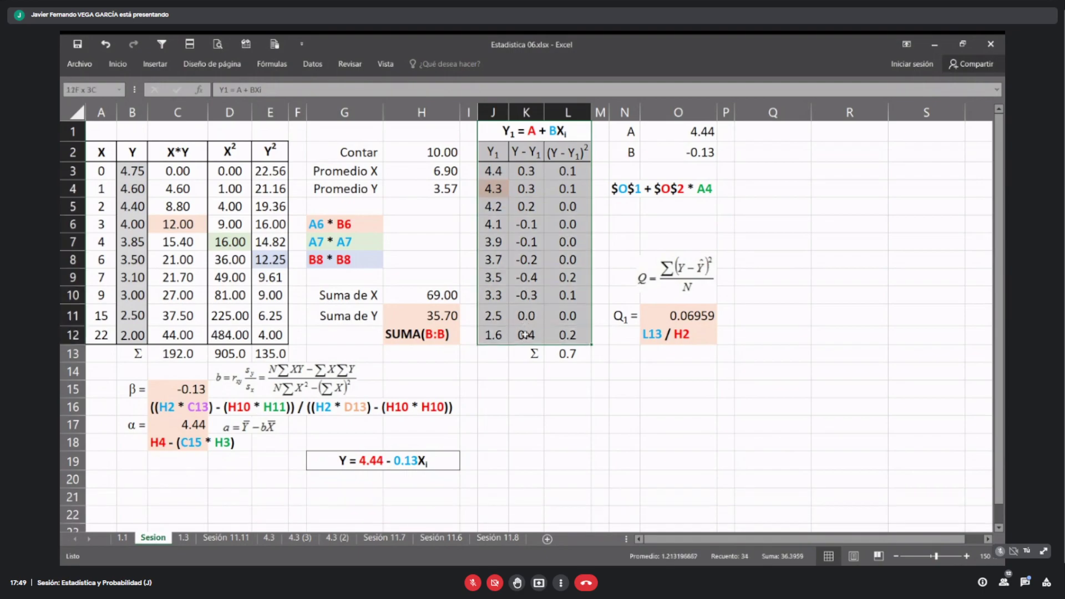
pyautogui.click(548, 137)
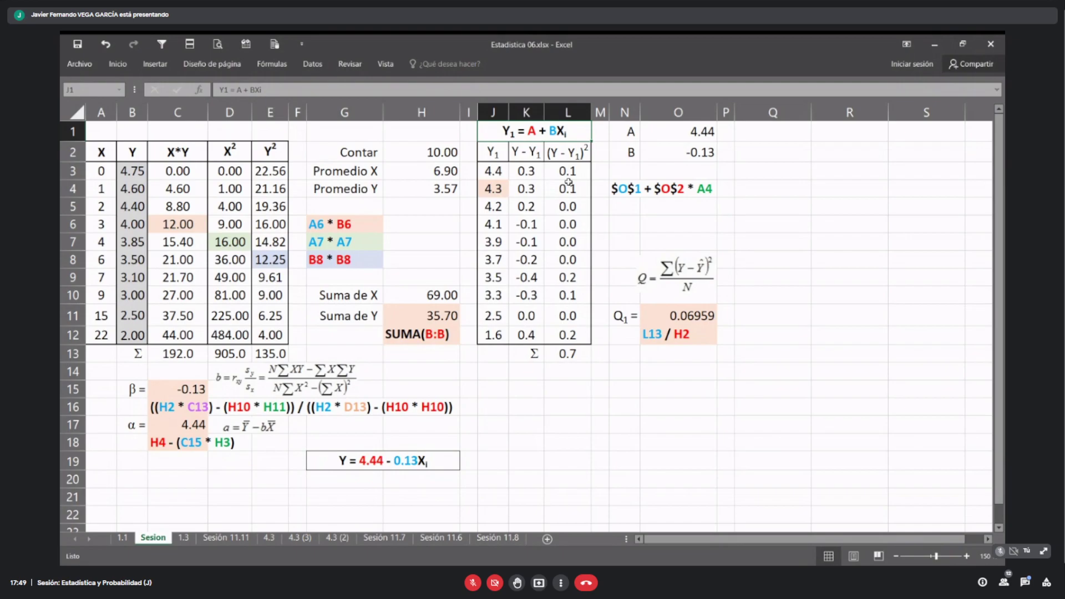
pyautogui.click(669, 131)
pyautogui.click(669, 154)
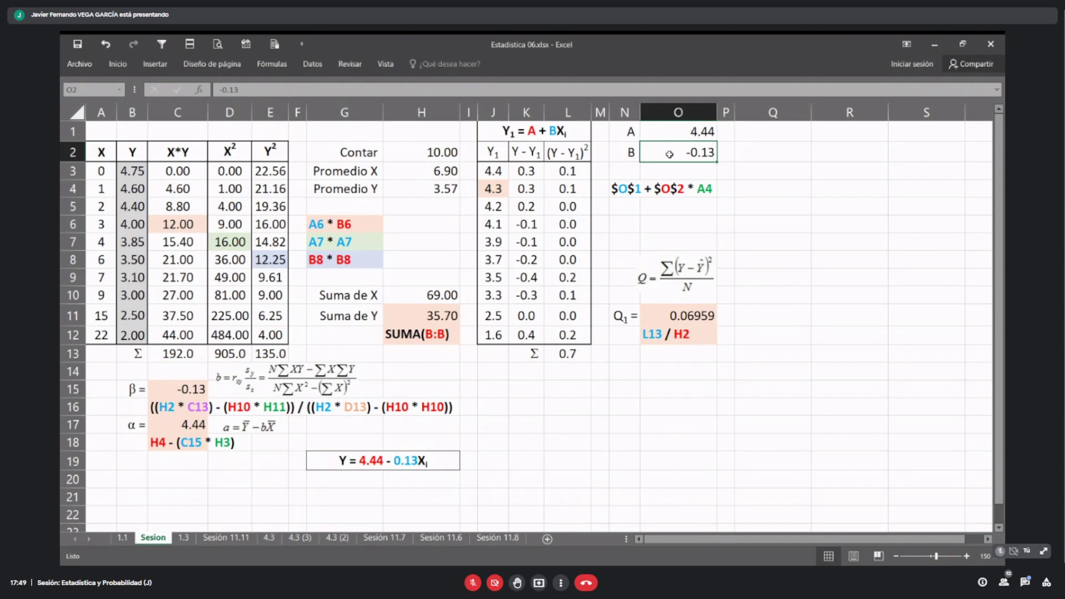
pyautogui.click(433, 460)
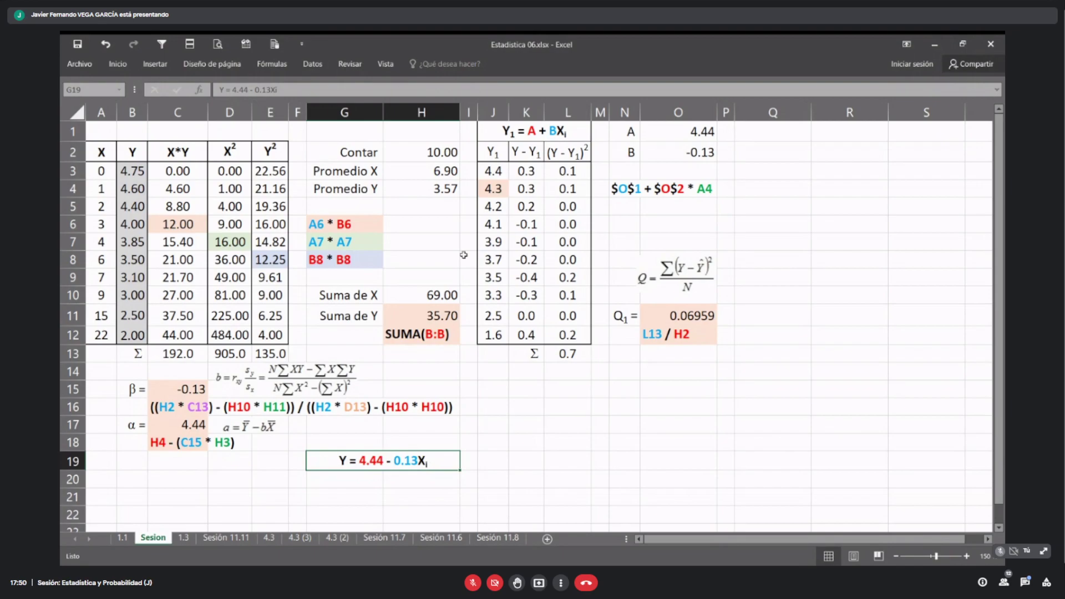
pyautogui.moveTo(494, 171); pyautogui.dragTo(499, 327)
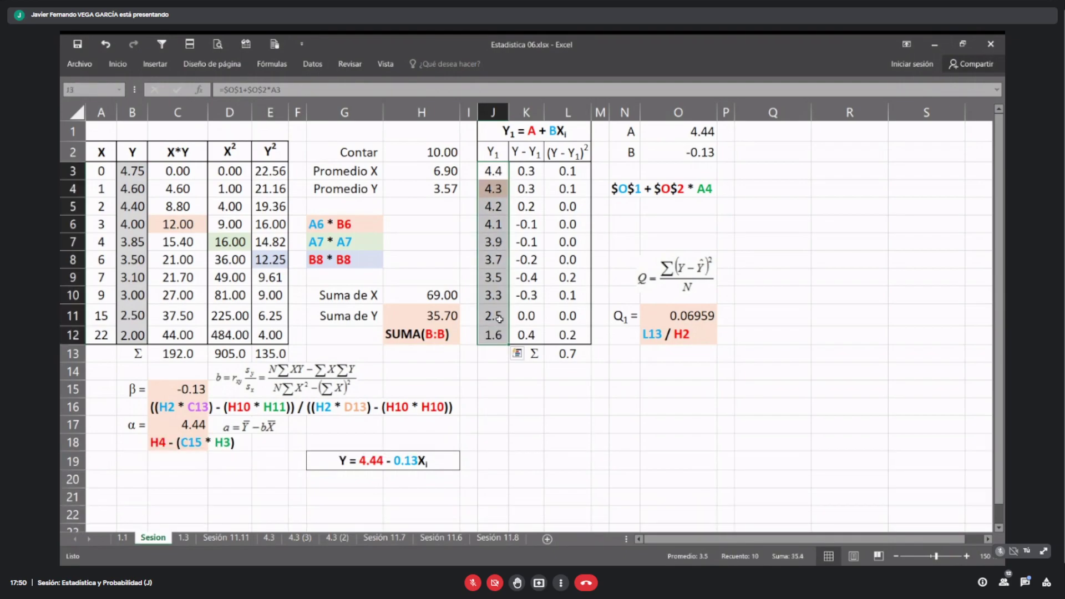
# Step: Relate the Y1 estimates in J3:J12 to the X values in A3:A12 and the coefficients in O1 and O2, using the Y1 = A + BXi header
pyautogui.click(497, 169)
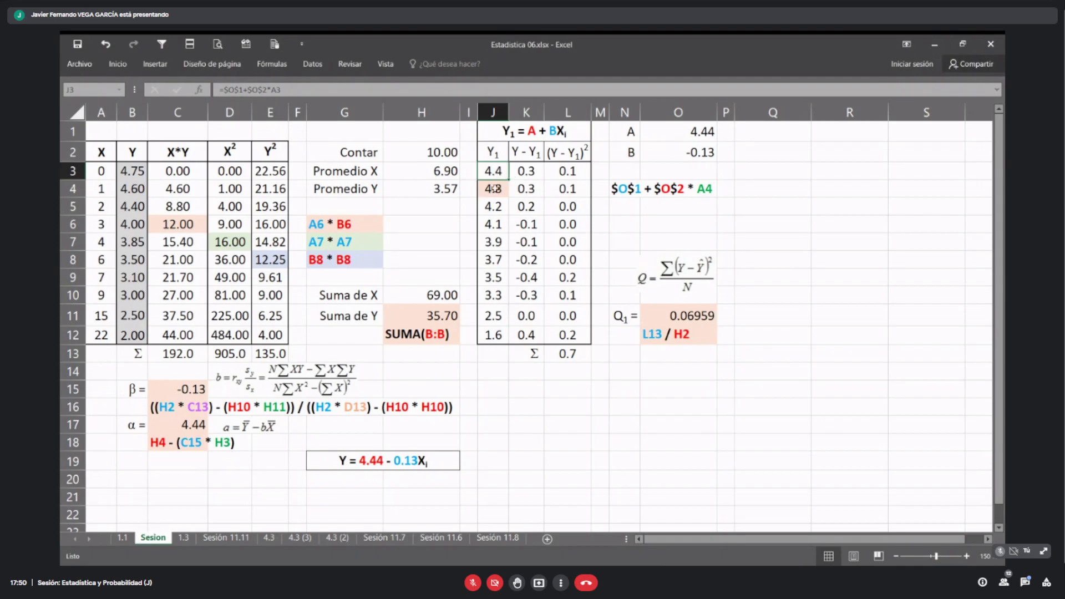
pyautogui.moveTo(491, 172); pyautogui.dragTo(495, 335)
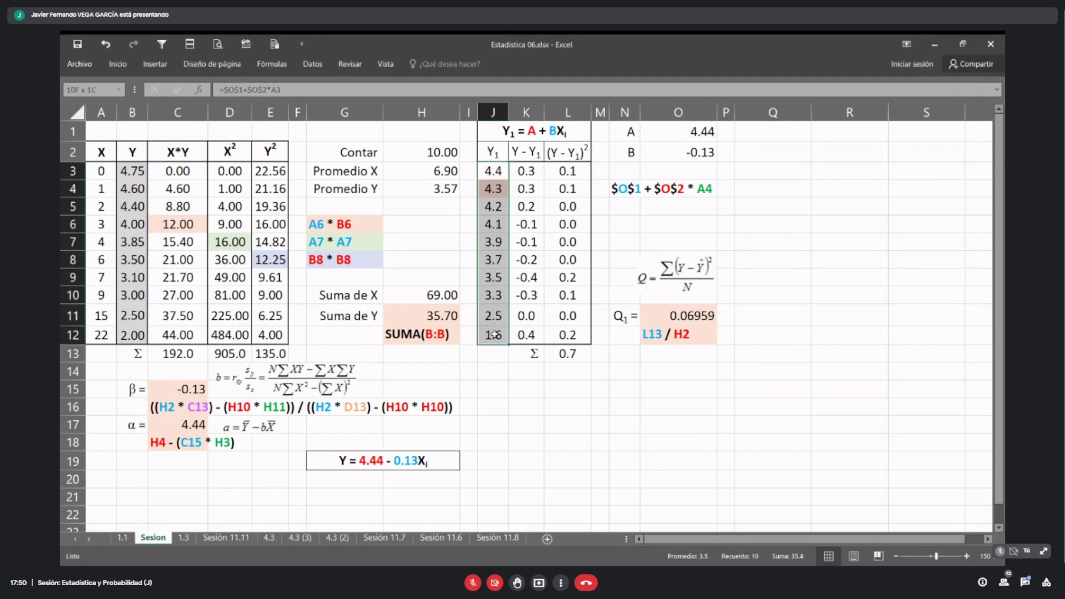
pyautogui.moveTo(104, 170); pyautogui.dragTo(111, 329)
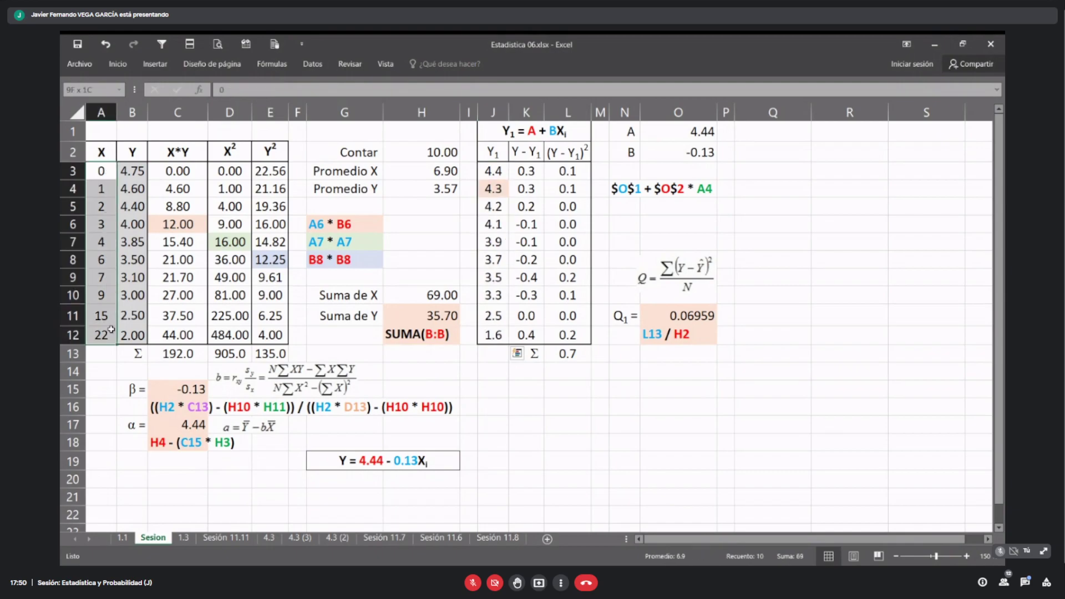
pyautogui.click(490, 171)
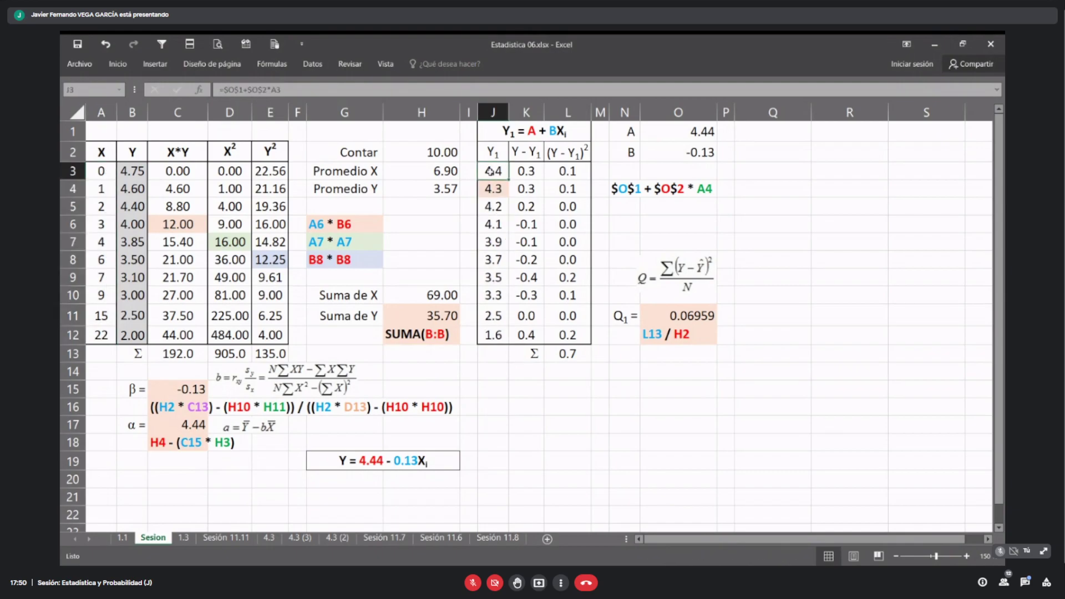
pyautogui.click(635, 193)
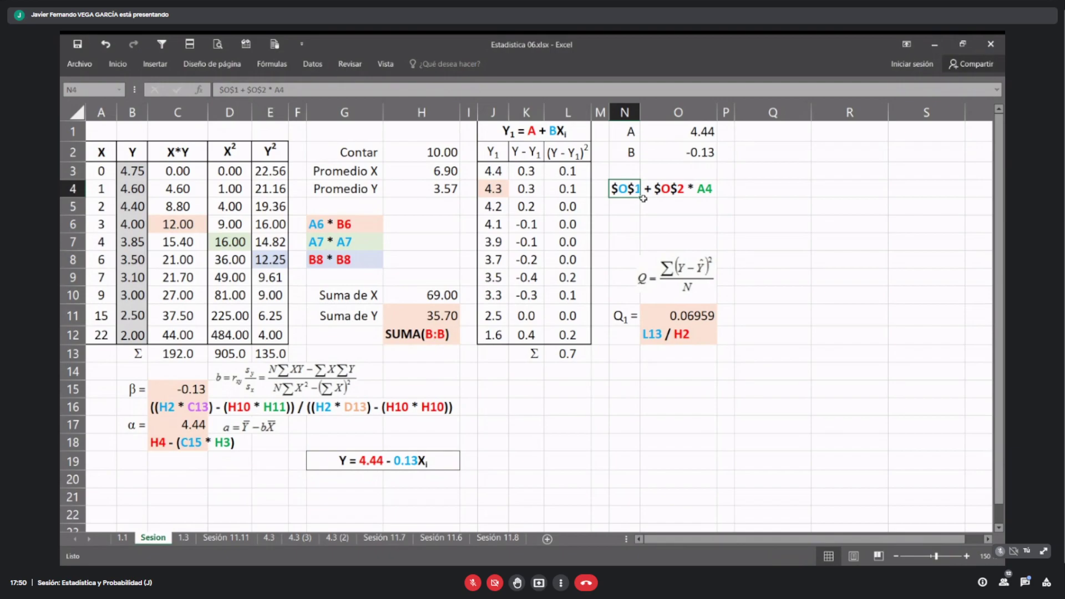
pyautogui.click(632, 131)
pyautogui.click(654, 131)
pyautogui.click(668, 156)
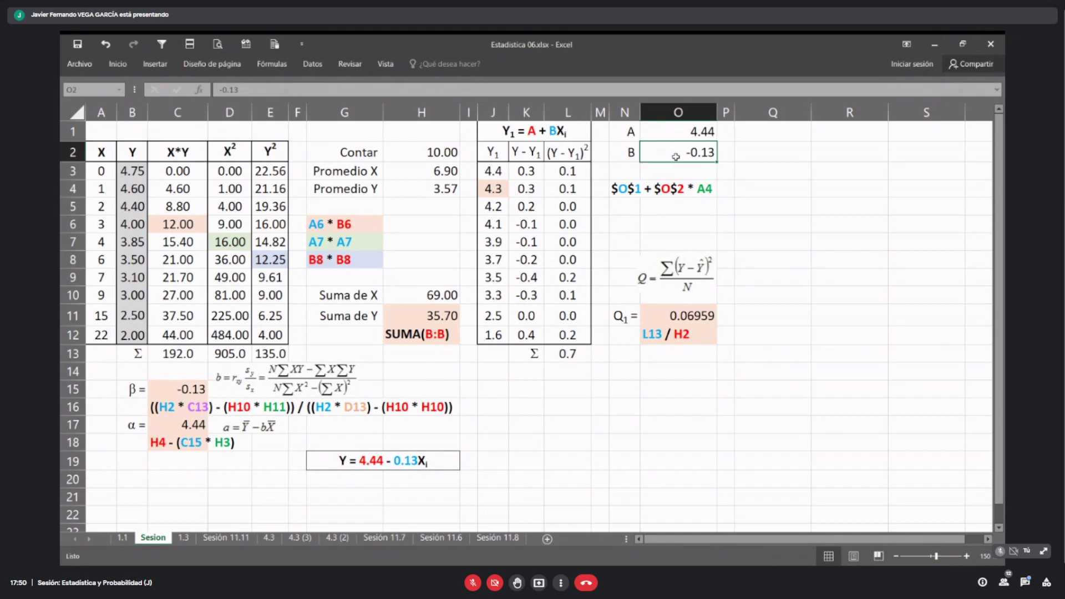
pyautogui.click(569, 131)
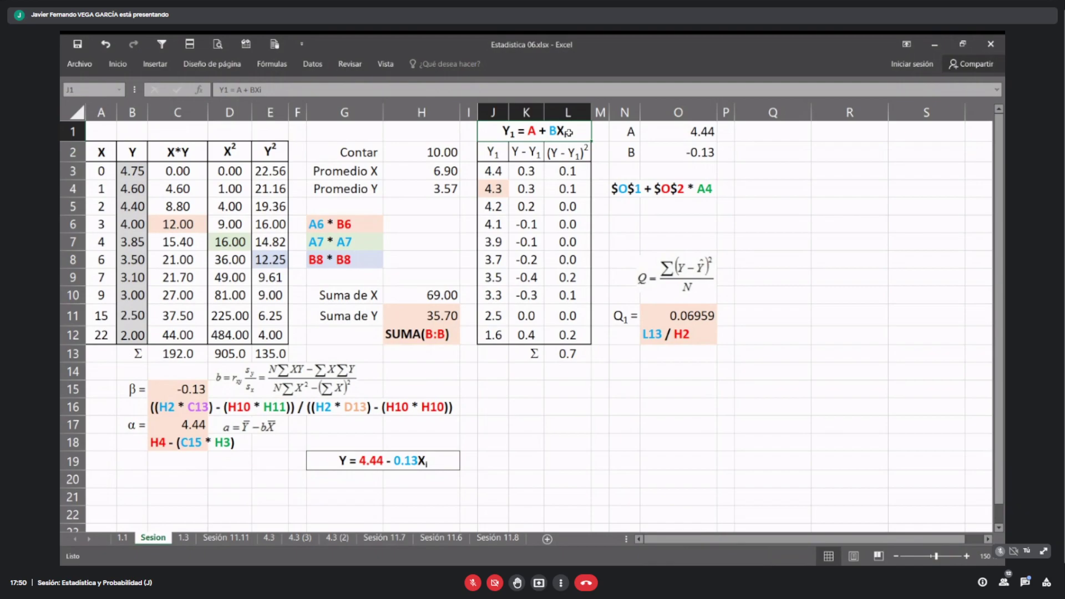
# Step: Trace the formula note in N4 for the estimate in J4 through O1, O2 and A4, and extend it to J3:J12
pyautogui.click(622, 192)
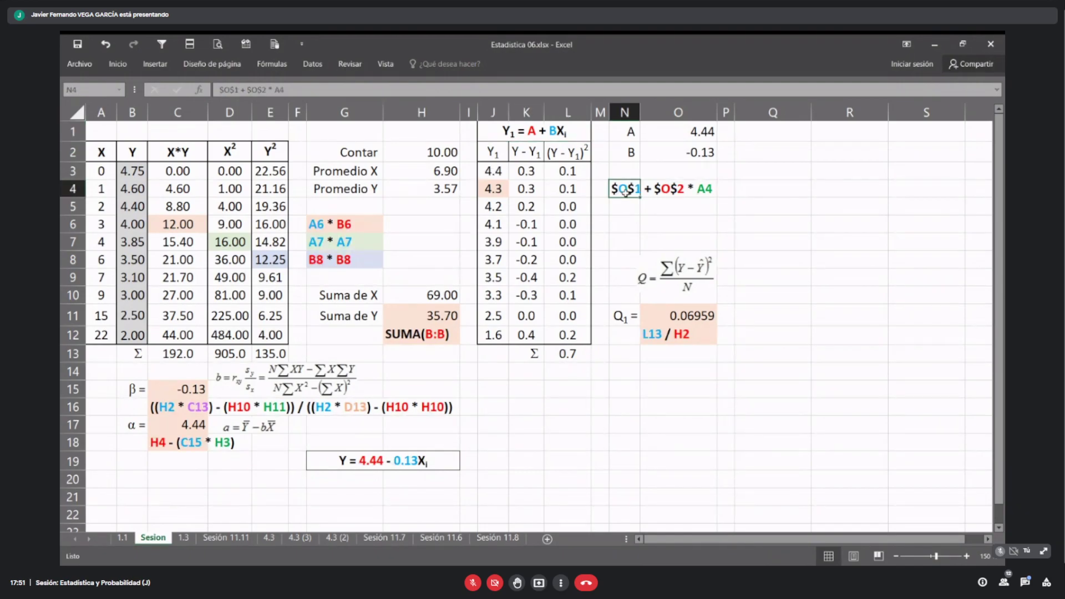
pyautogui.click(493, 189)
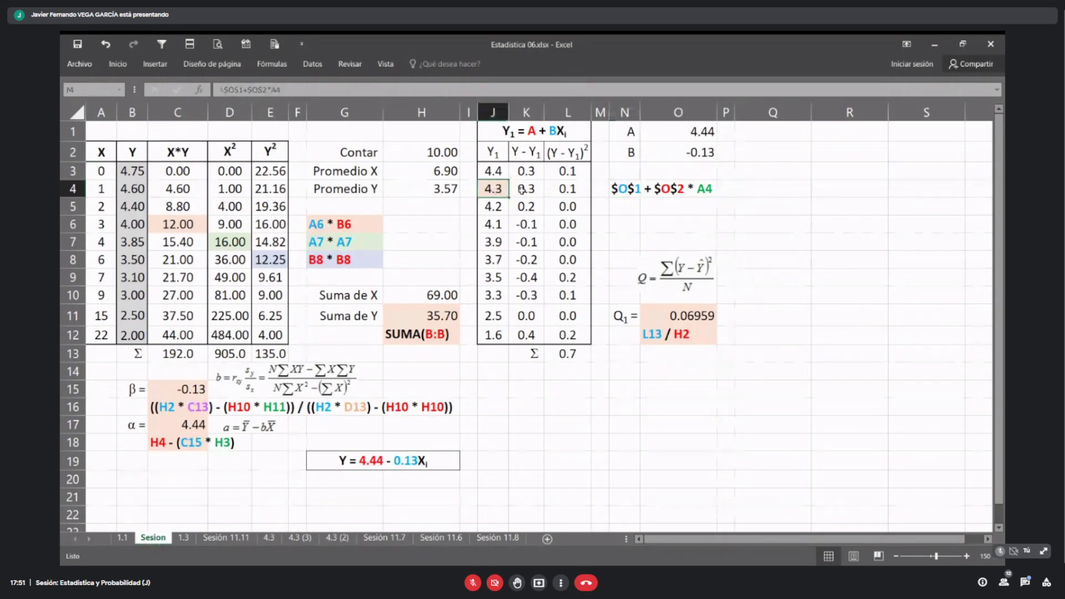
pyautogui.click(625, 189)
pyautogui.click(495, 190)
pyautogui.click(681, 130)
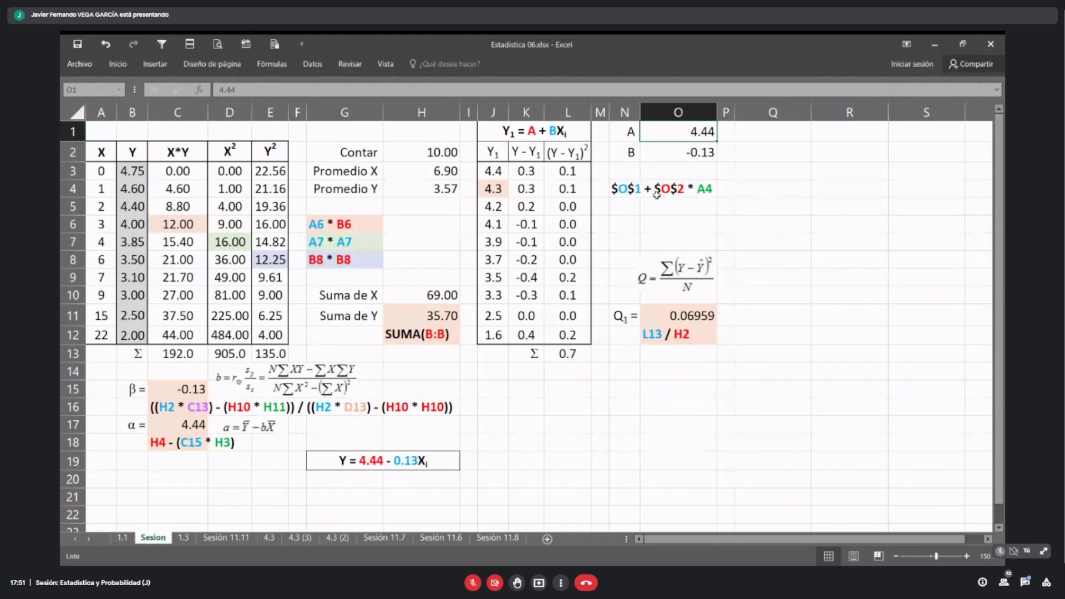
pyautogui.click(705, 151)
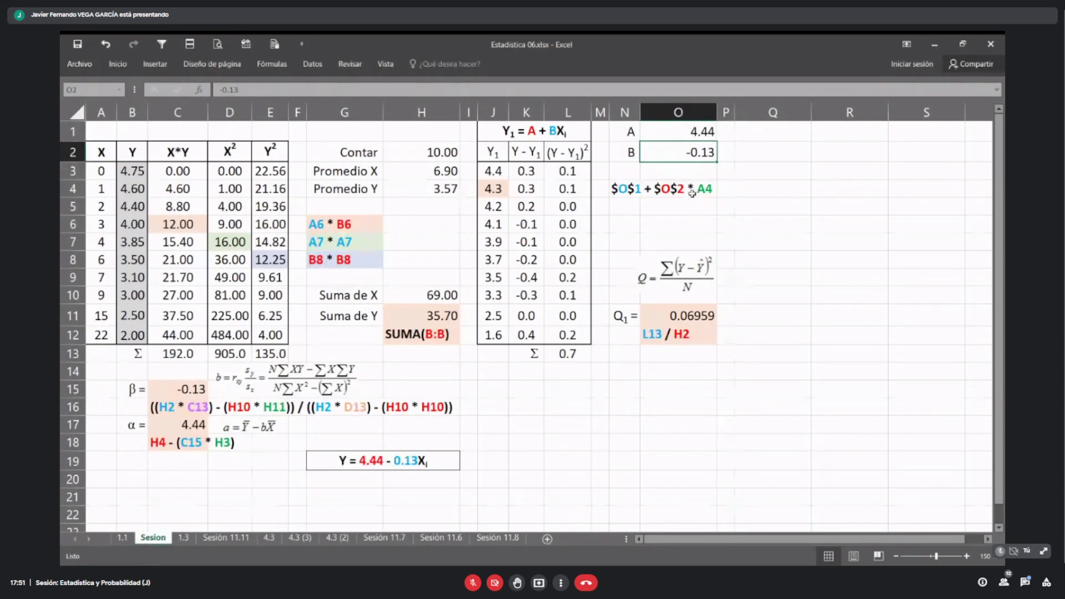
pyautogui.click(99, 185)
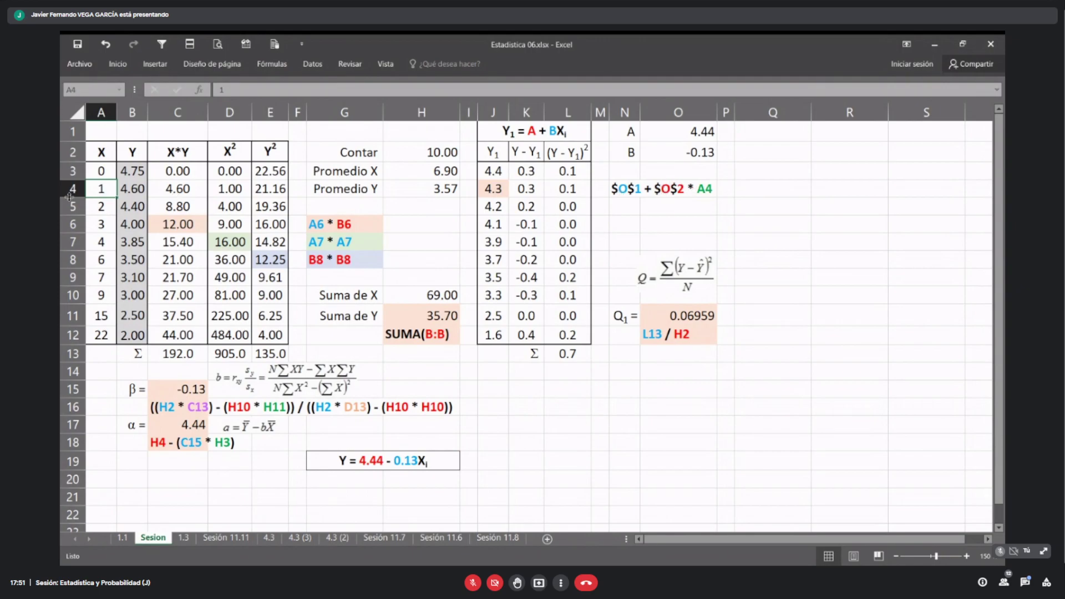
pyautogui.click(499, 188)
pyautogui.click(633, 185)
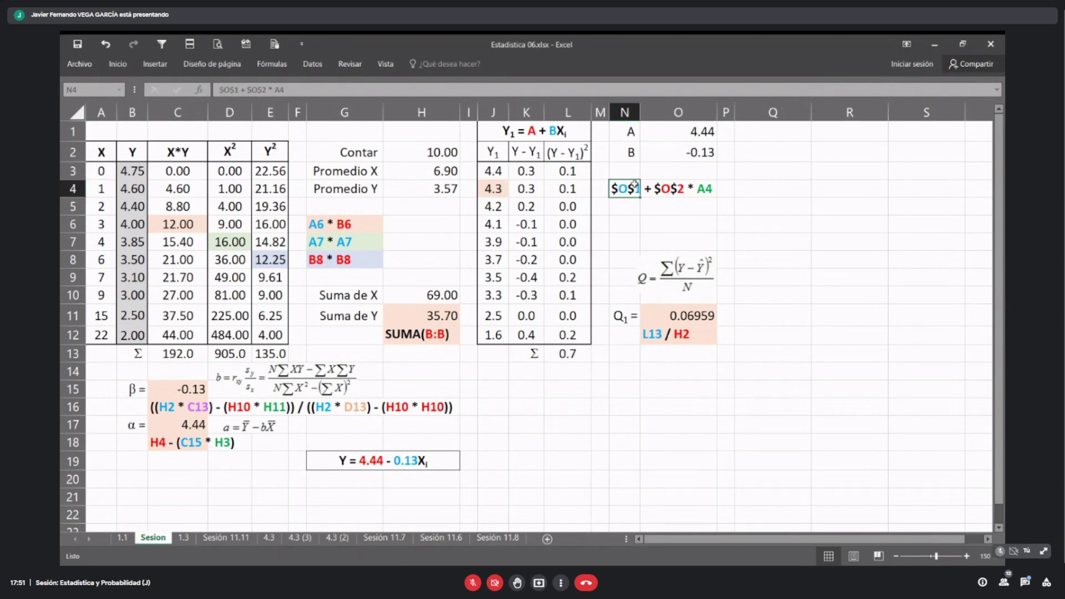
pyautogui.moveTo(495, 171); pyautogui.dragTo(494, 333)
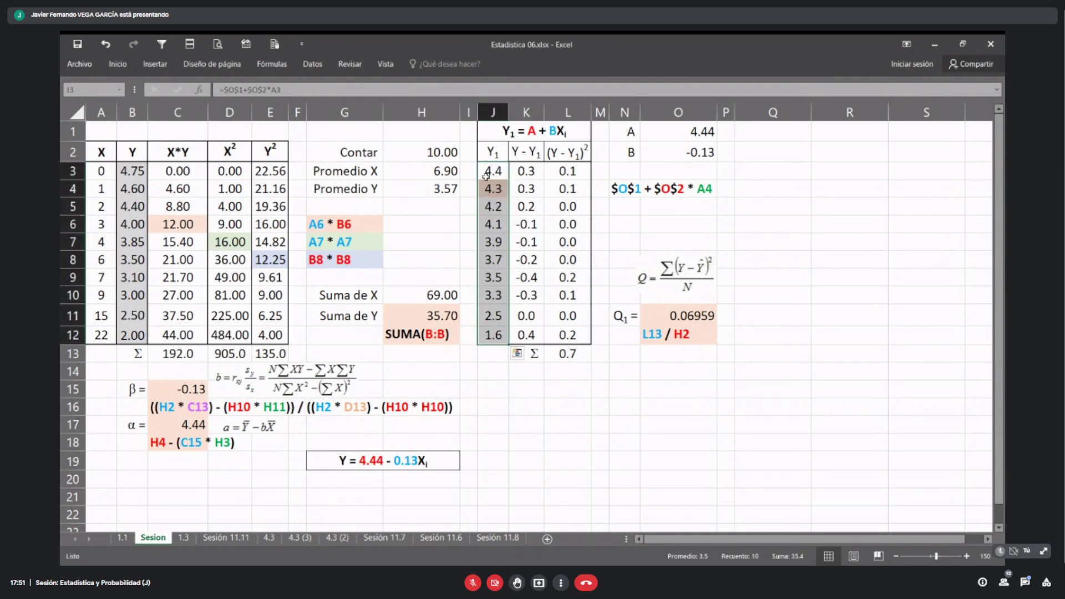
pyautogui.moveTo(491, 170); pyautogui.dragTo(493, 335)
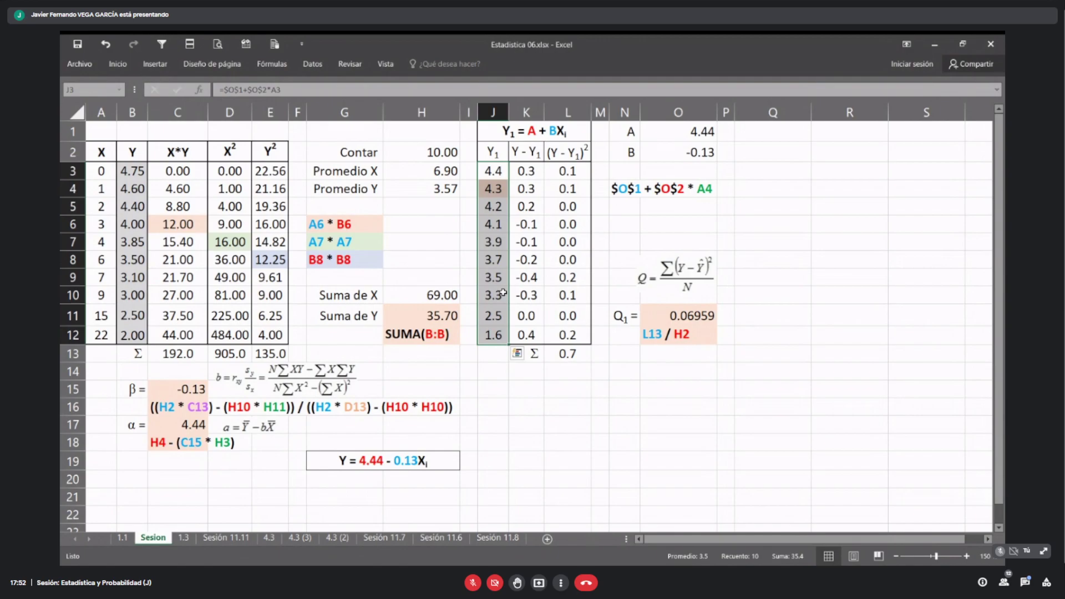
# Step: Examine the Y - Y1 error formulas in column K, tracing them to the Y values in column B and the estimates in column J
pyautogui.click(526, 190)
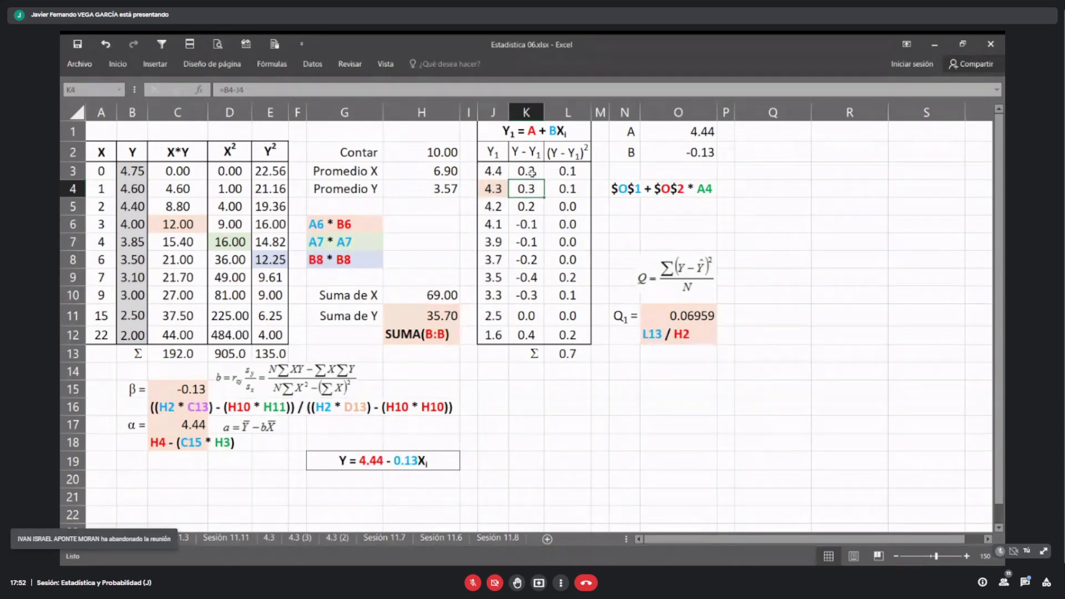
pyautogui.click(534, 207)
pyautogui.click(535, 223)
pyautogui.click(534, 243)
pyautogui.click(529, 260)
pyautogui.click(530, 278)
pyautogui.click(532, 295)
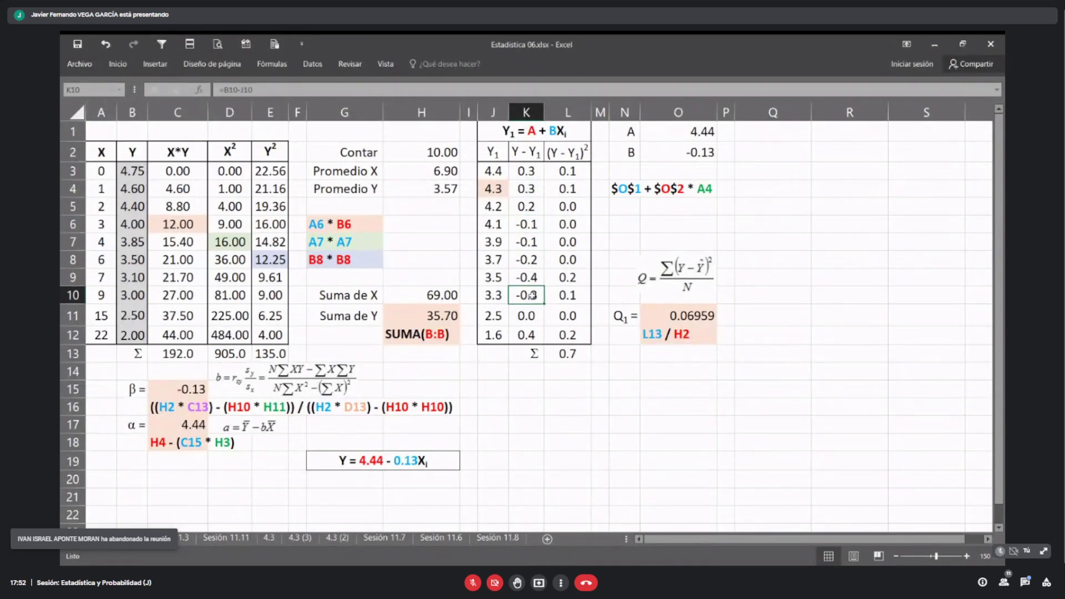
pyautogui.click(527, 174)
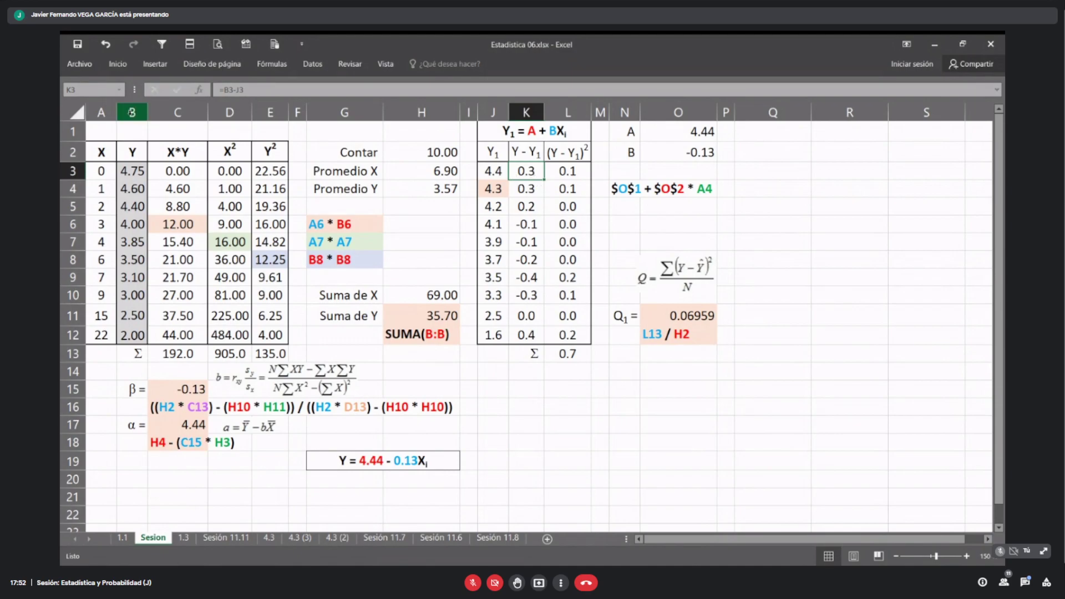
pyautogui.click(132, 112)
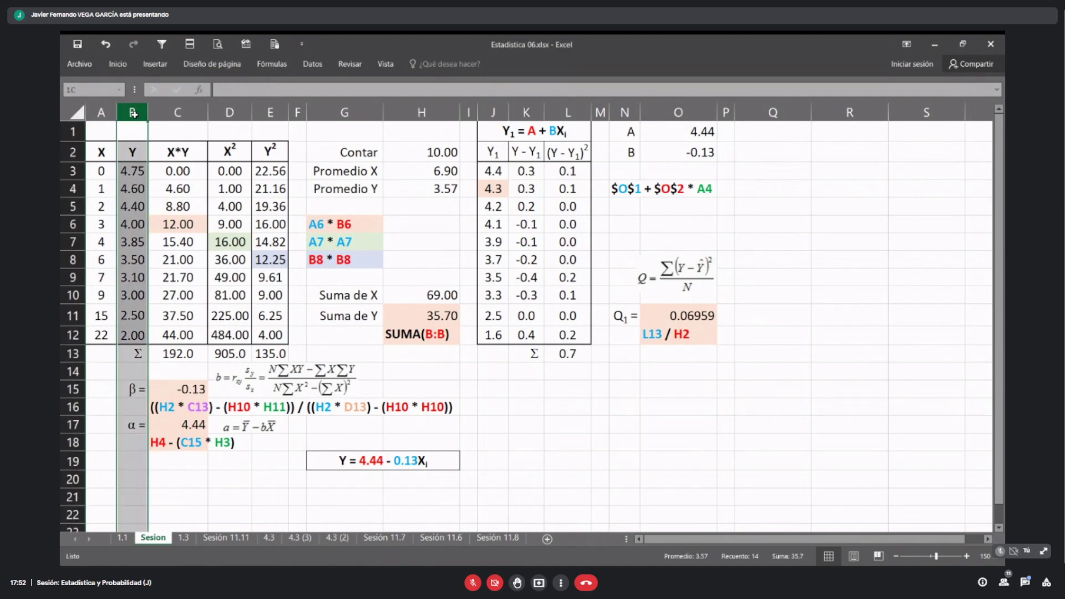
pyautogui.click(493, 113)
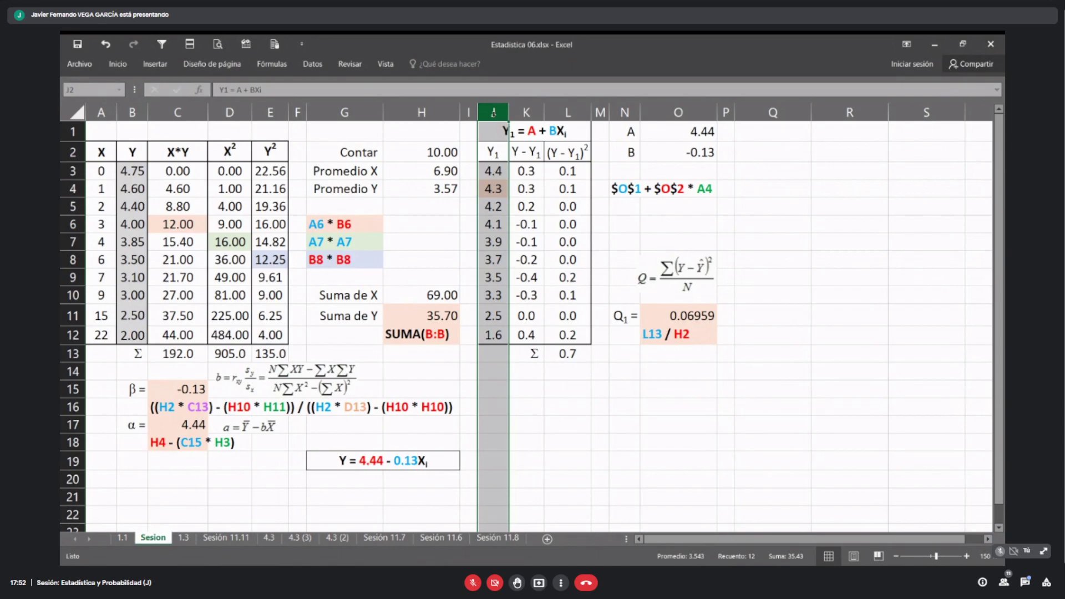
pyautogui.click(124, 109)
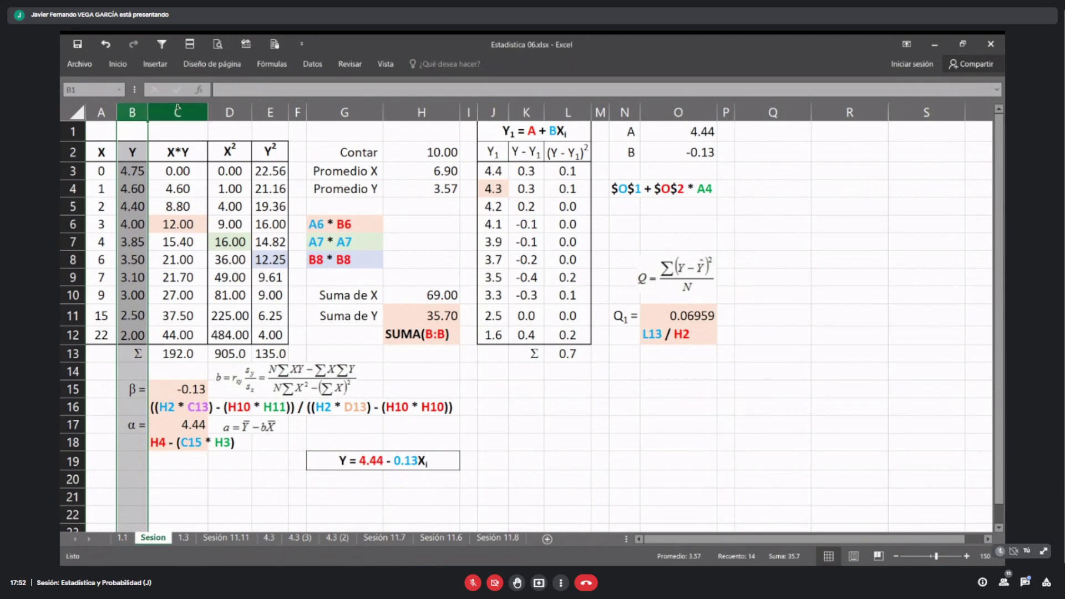
pyautogui.click(487, 109)
pyautogui.click(528, 203)
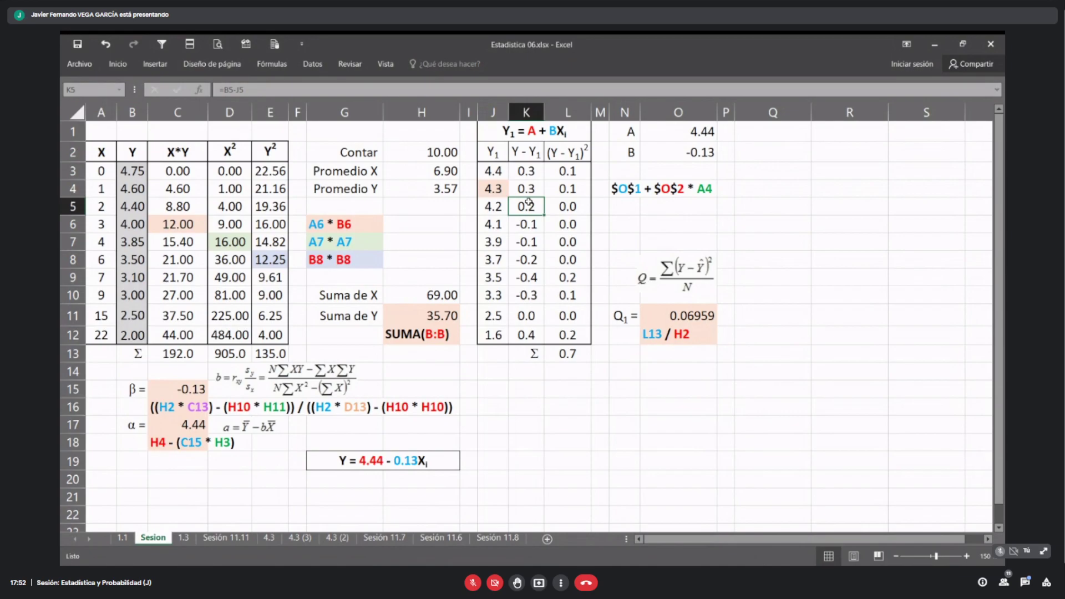
# Step: Copy the K5 error formula without its equals sign into N5 as a text note, spaced as B5 - J5
pyautogui.click(631, 209)
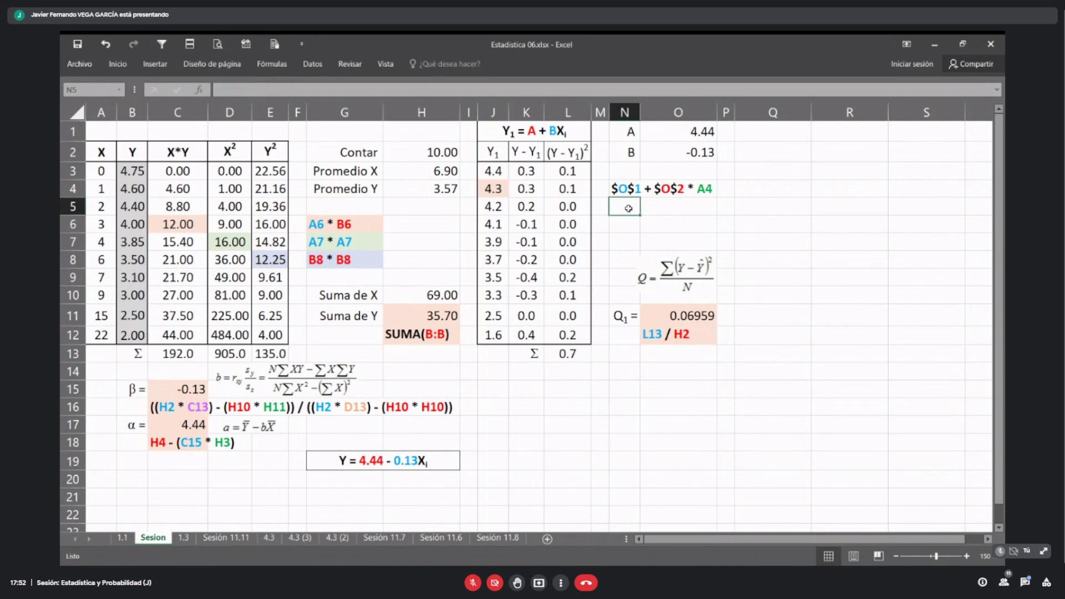
pyautogui.click(537, 209)
pyautogui.moveTo(224, 90); pyautogui.dragTo(268, 92)
pyautogui.hotkey('ctrl', 'c')
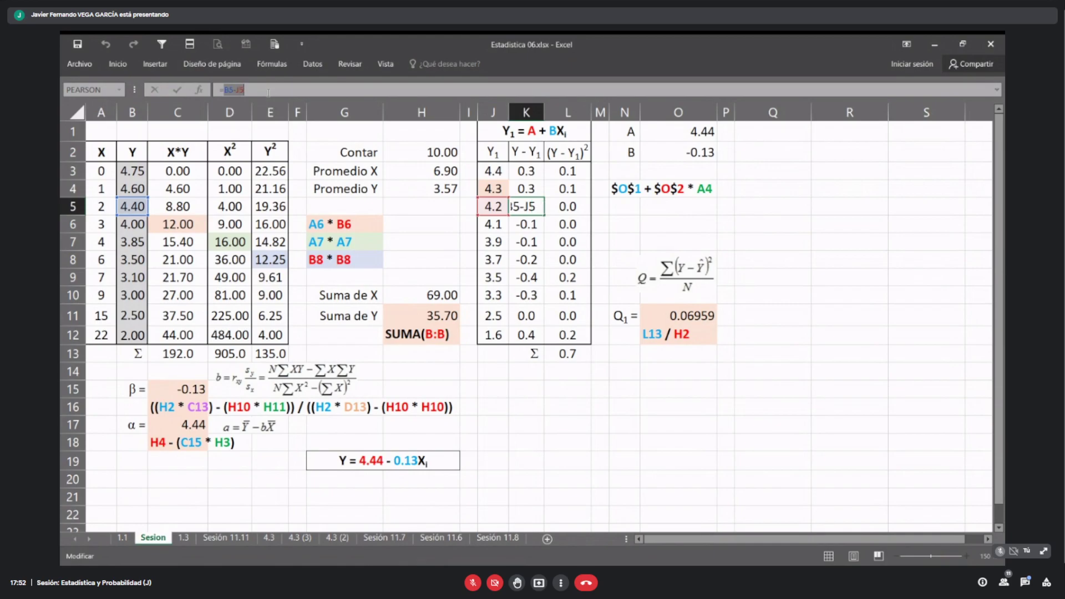
pyautogui.press('Escape')
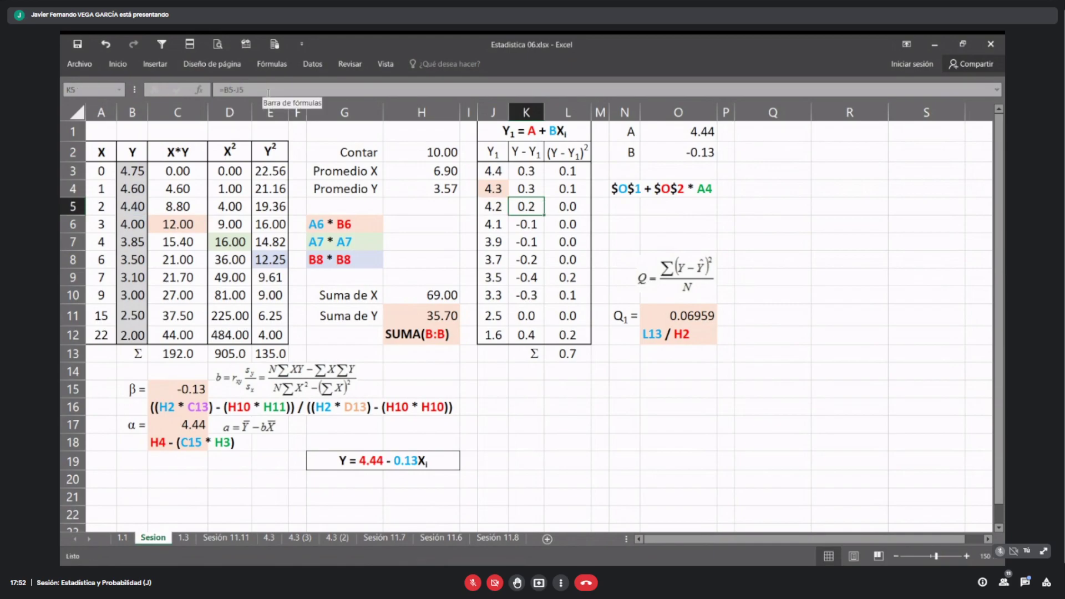
pyautogui.press('Right')
pyautogui.press('Right')
pyautogui.press('Right')
pyautogui.click(268, 92)
pyautogui.hotkey('ctrl', 'v')
pyautogui.press('Return')
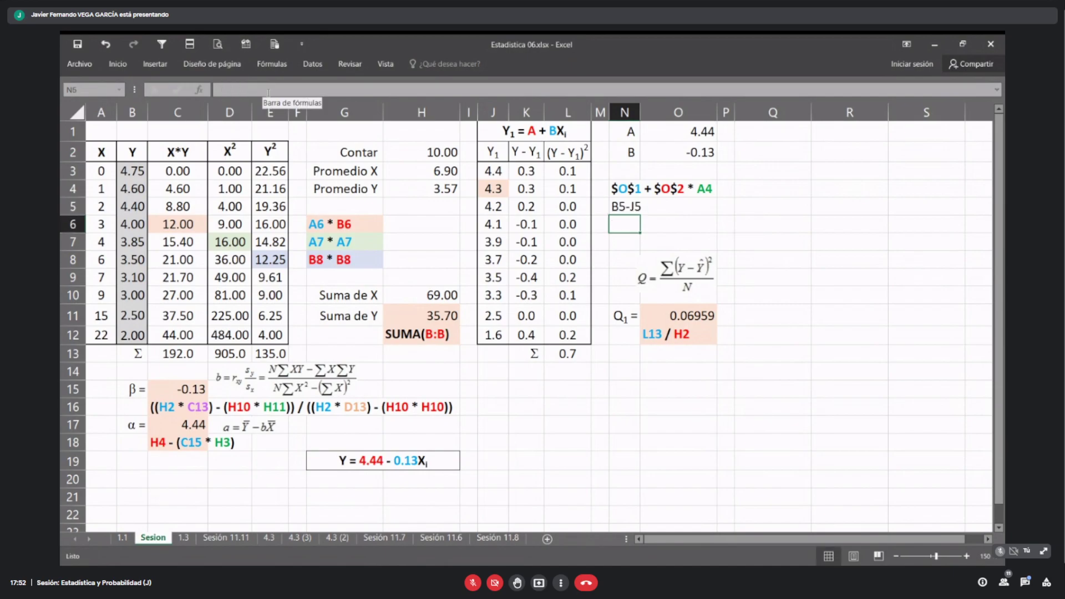
pyautogui.press('Up')
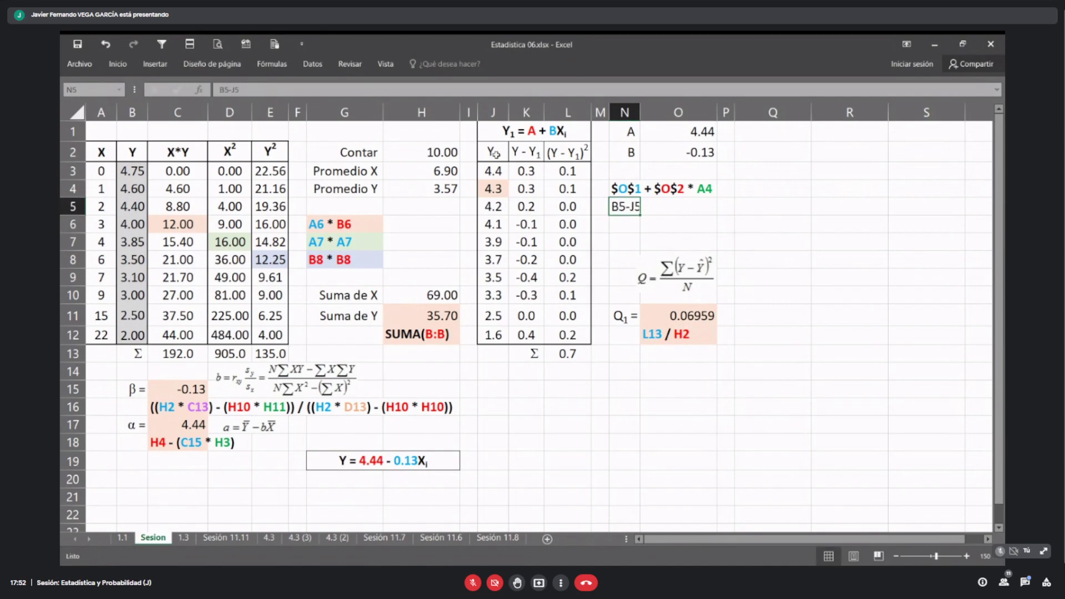
pyautogui.click(239, 91)
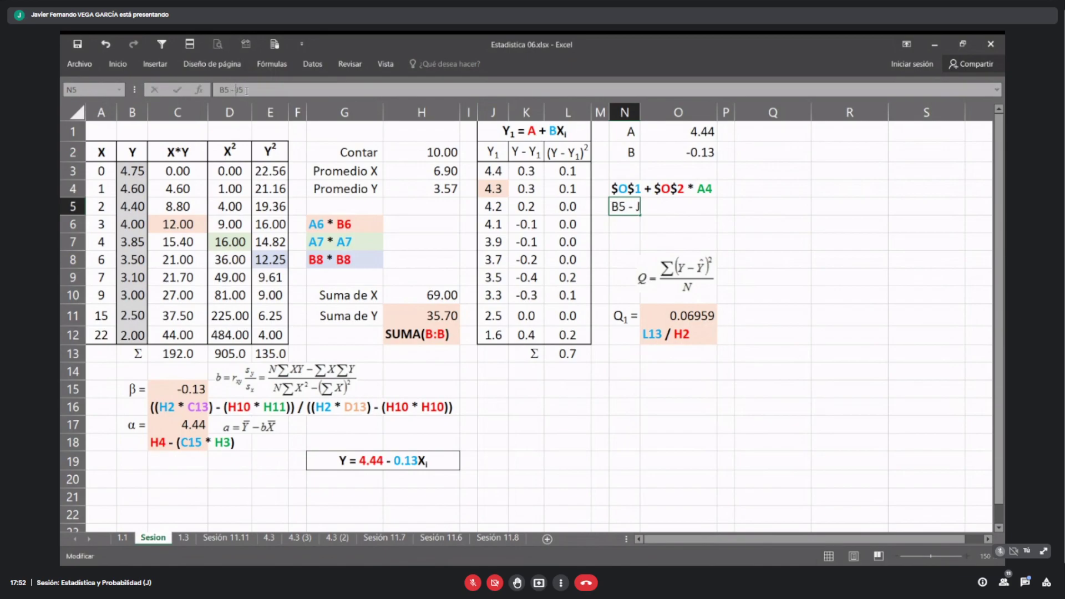
pyautogui.press('Return')
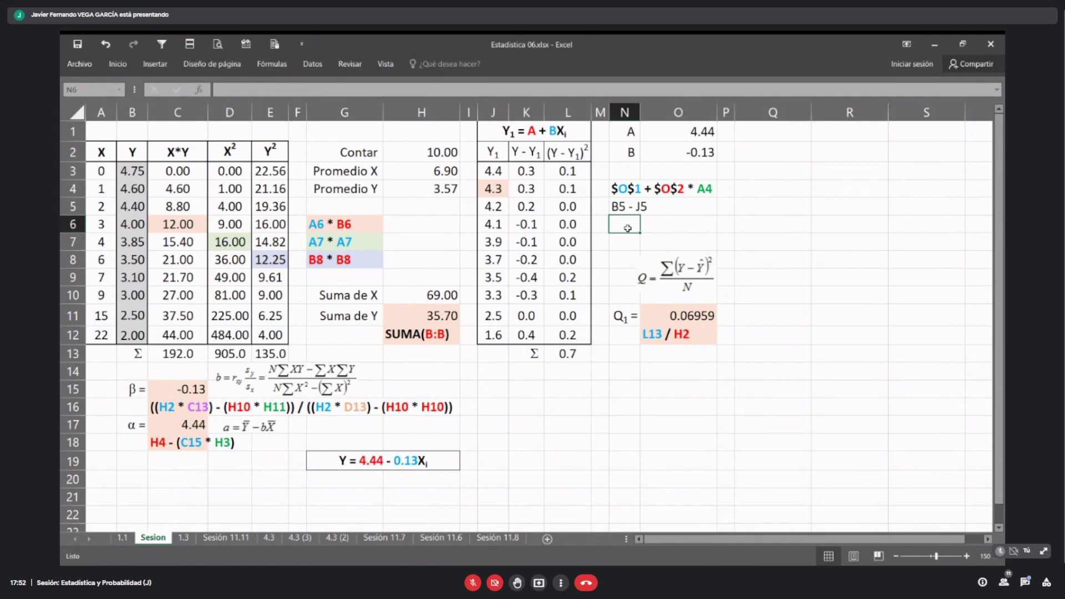
# Step: Copy the squared-error formula from L6 without its equals sign into N6 as the text note K6*K6
pyautogui.click(578, 227)
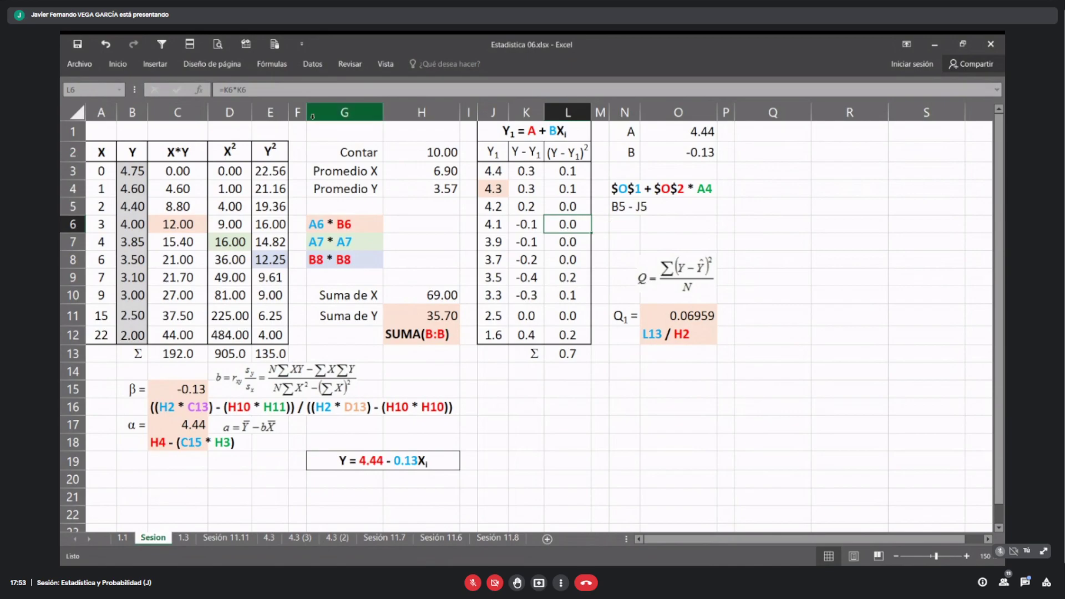
pyautogui.click(225, 89)
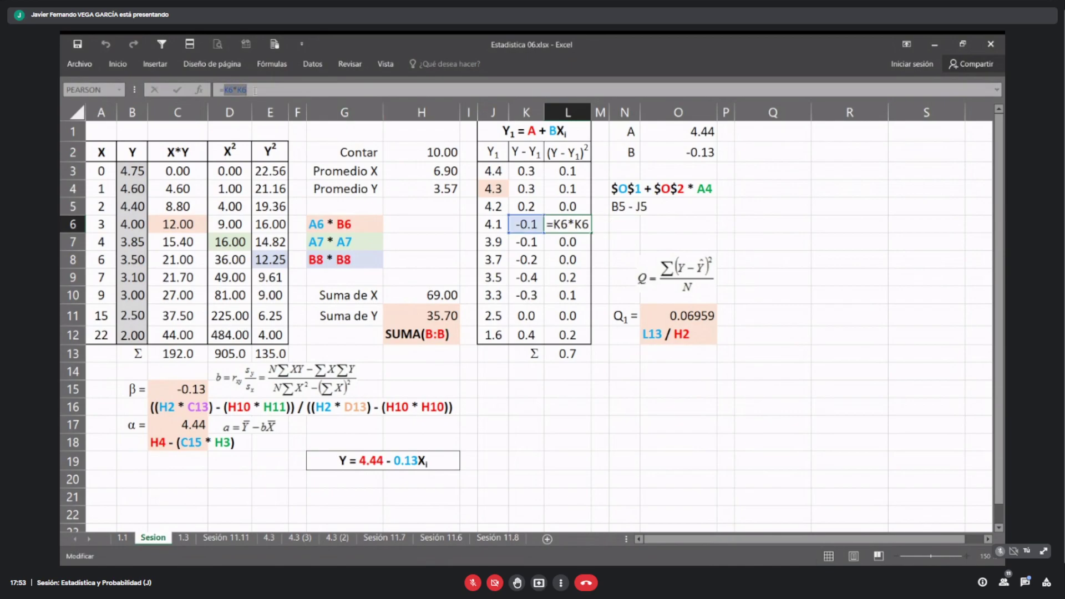
pyautogui.press('Escape')
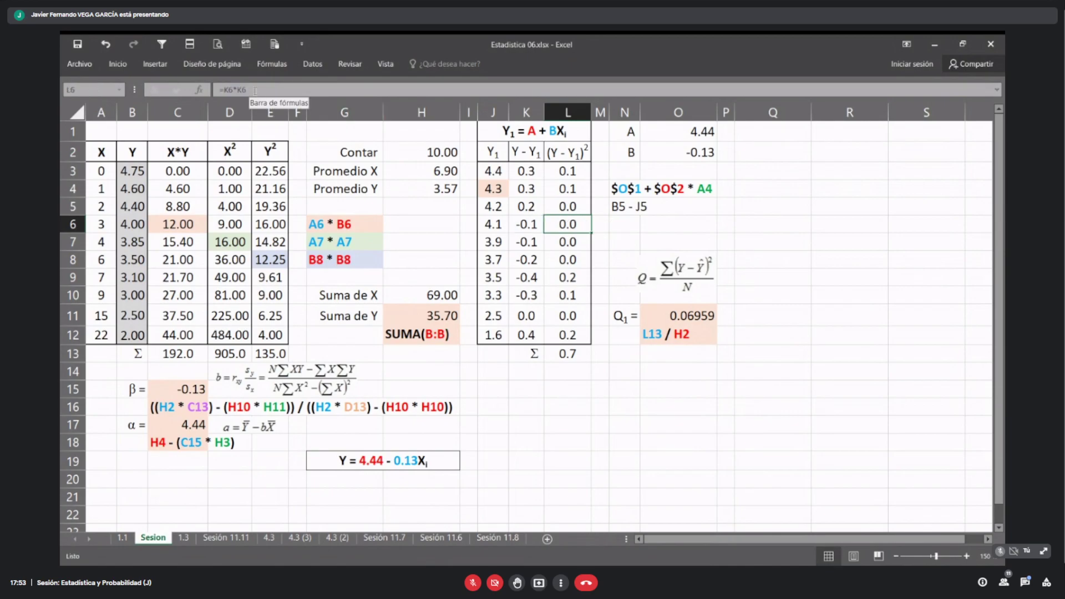
pyautogui.press('Right')
pyautogui.press('Right')
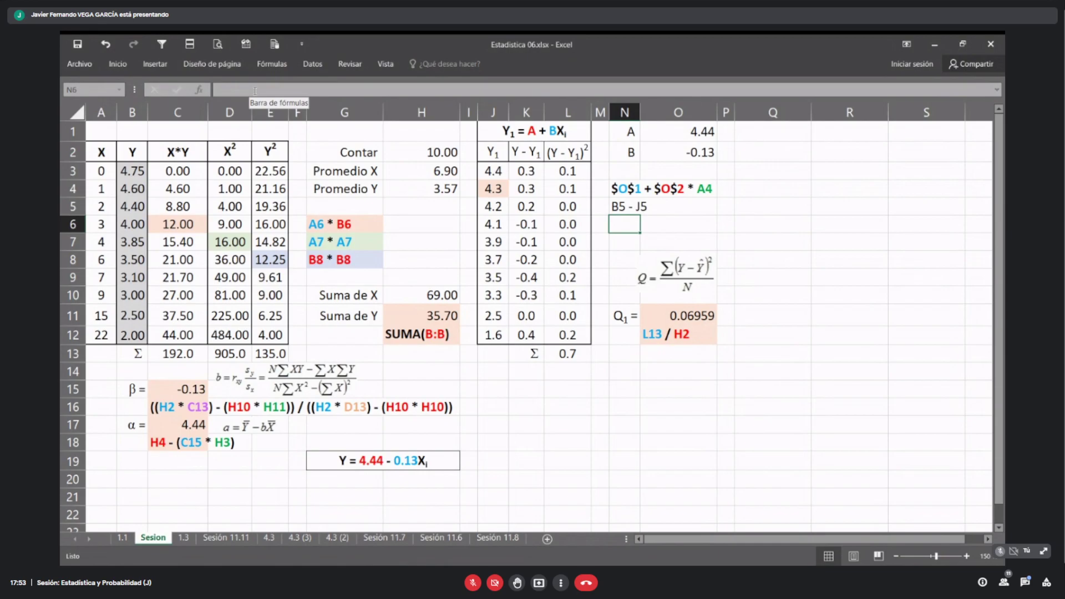
pyautogui.click(255, 90)
pyautogui.write('K6*K6')
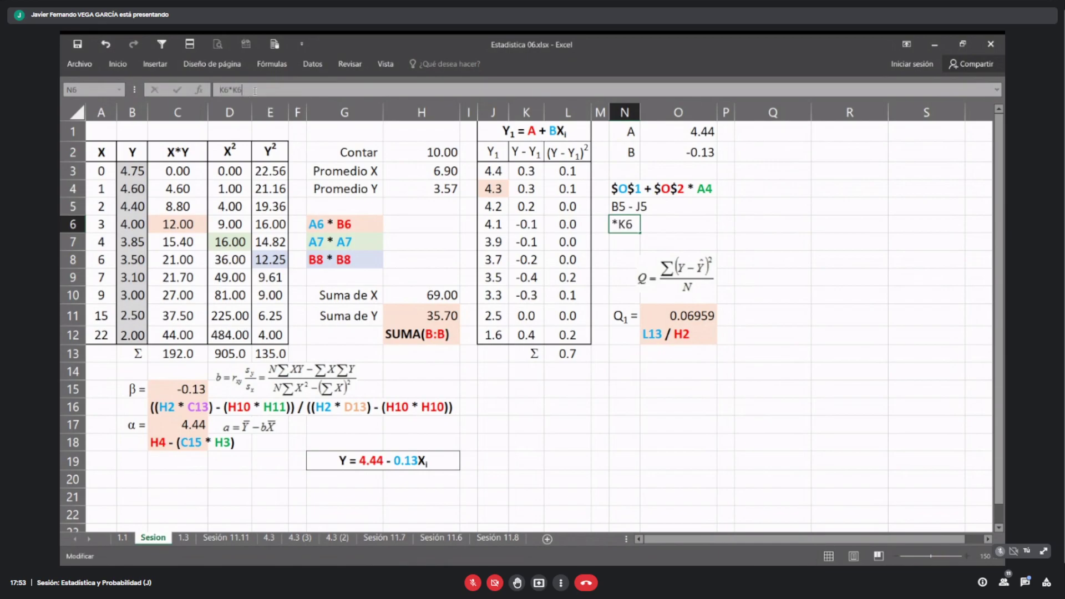
pyautogui.press('Return')
# Step: Make the formula notes in N5:N6 bold
pyautogui.moveTo(610, 208); pyautogui.dragTo(620, 218)
pyautogui.hotkey('ctrl', 'n')
pyautogui.click(620, 218)
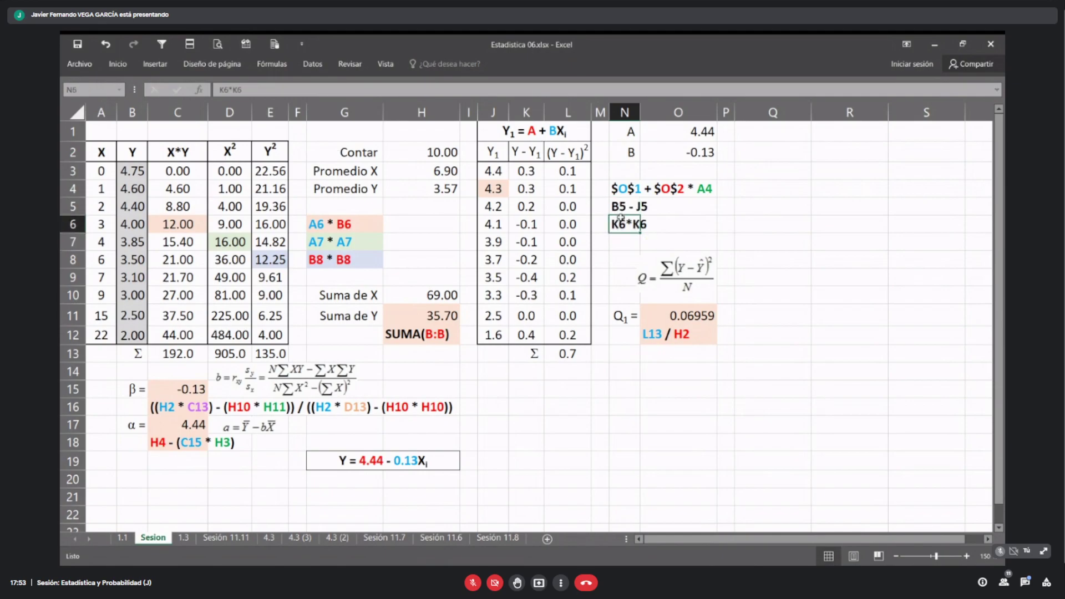
# Step: Add spaces around the asterisk in the N6 squared-error note so it reads K6 * K6
pyautogui.click(235, 91)
pyautogui.press('Left')
pyautogui.press('Left')
pyautogui.press('Return')
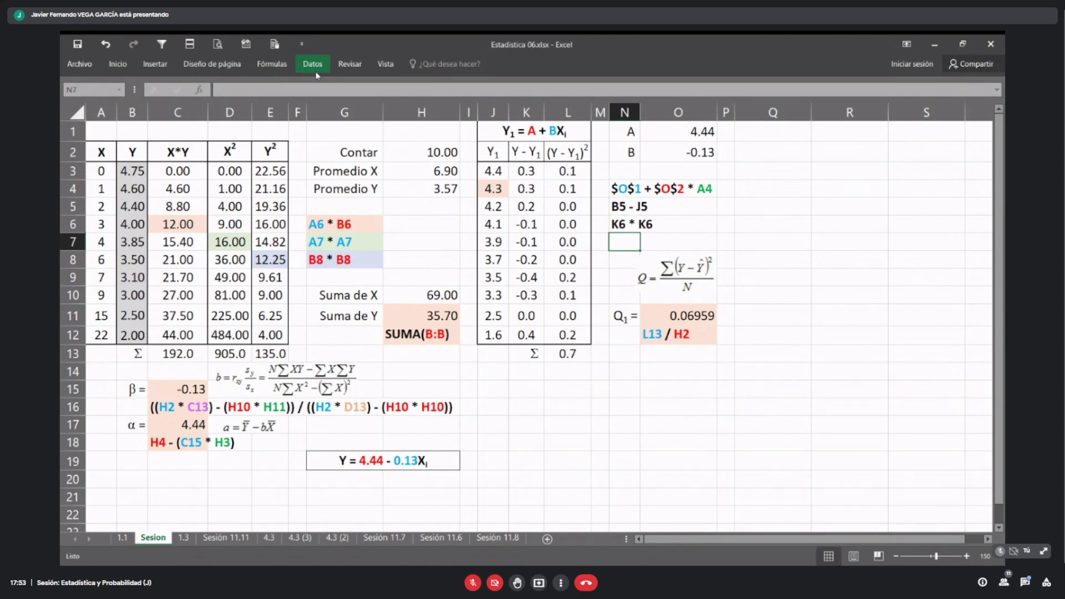
# Step: Match the formula notes in N4:N6 to the Y1, error and squared-error cells J4, K5 and L6
pyautogui.click(499, 192)
pyautogui.click(625, 188)
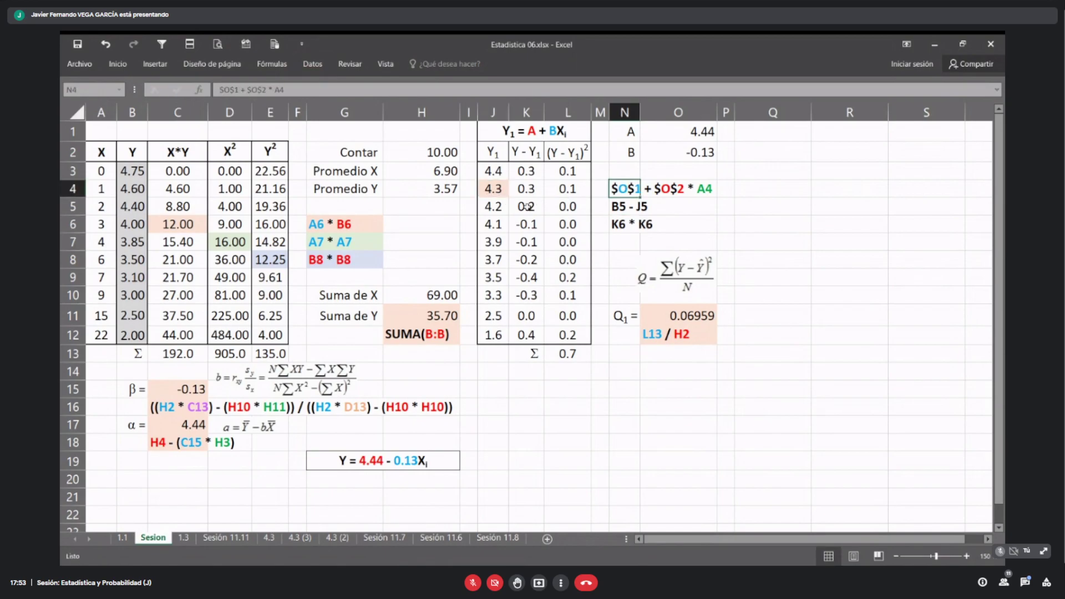
pyautogui.click(527, 206)
pyautogui.click(625, 207)
pyautogui.click(567, 224)
pyautogui.click(627, 221)
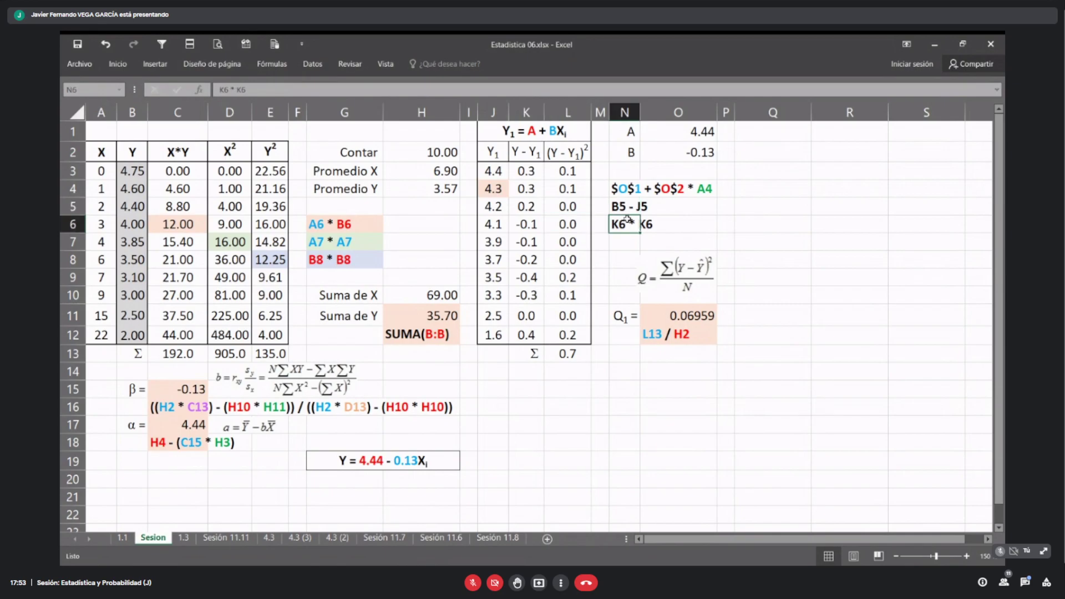
pyautogui.click(530, 209)
pyautogui.click(632, 205)
pyautogui.click(623, 227)
pyautogui.click(629, 209)
# Step: Review the Y1 estimates, errors and squared errors in J3:L12, along with the squared-error sum in L13
pyautogui.moveTo(499, 171); pyautogui.dragTo(498, 314)
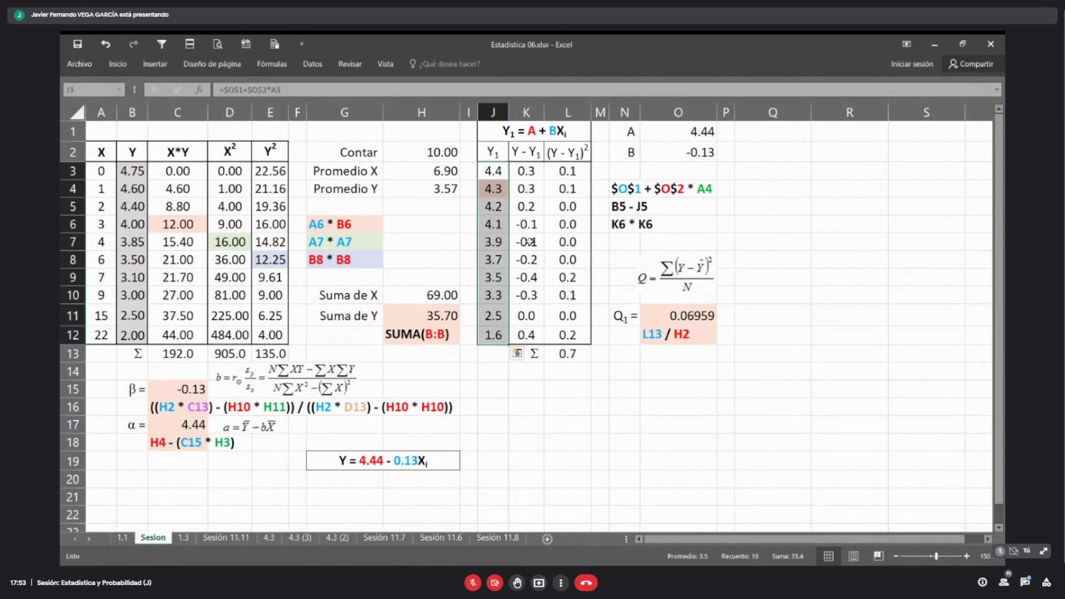
pyautogui.moveTo(532, 171); pyautogui.dragTo(532, 336)
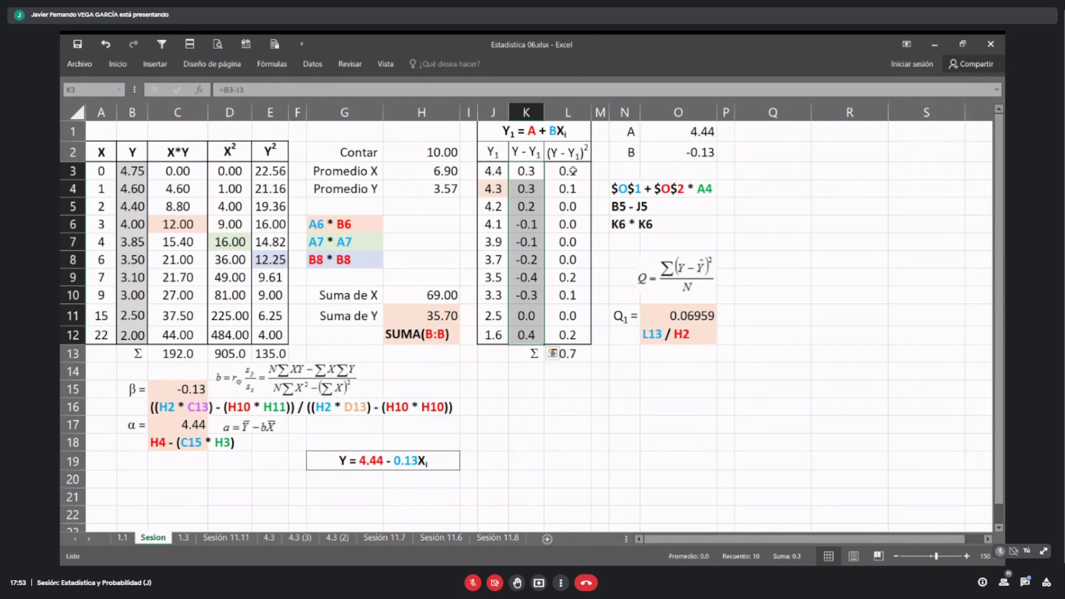
pyautogui.moveTo(573, 170); pyautogui.dragTo(565, 349)
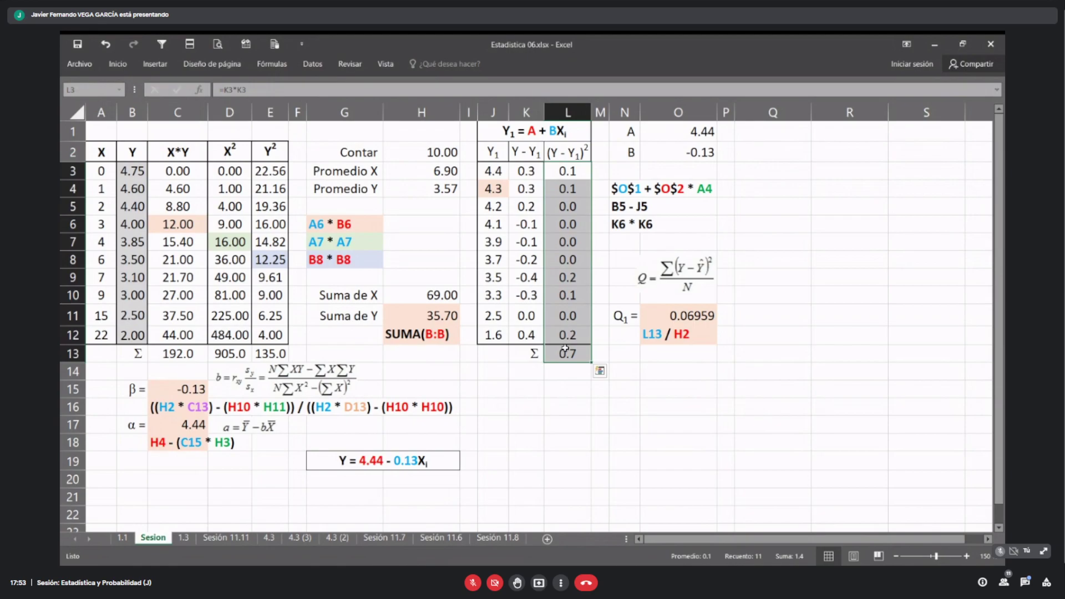
pyautogui.click(564, 171)
pyautogui.moveTo(564, 179); pyautogui.dragTo(575, 334)
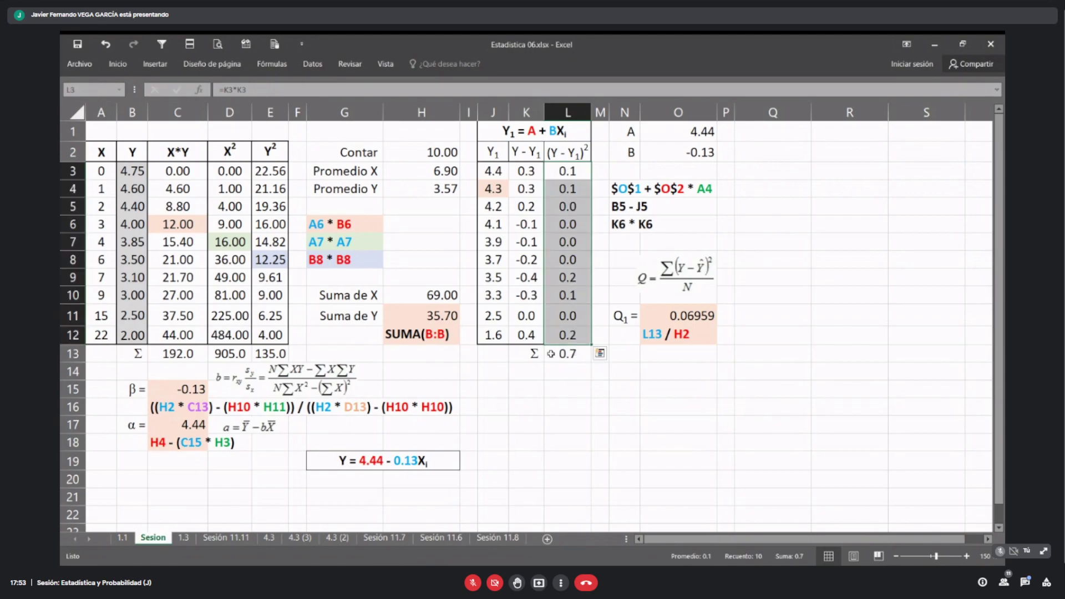
pyautogui.click(548, 354)
pyautogui.moveTo(566, 169); pyautogui.dragTo(574, 341)
pyautogui.click(569, 357)
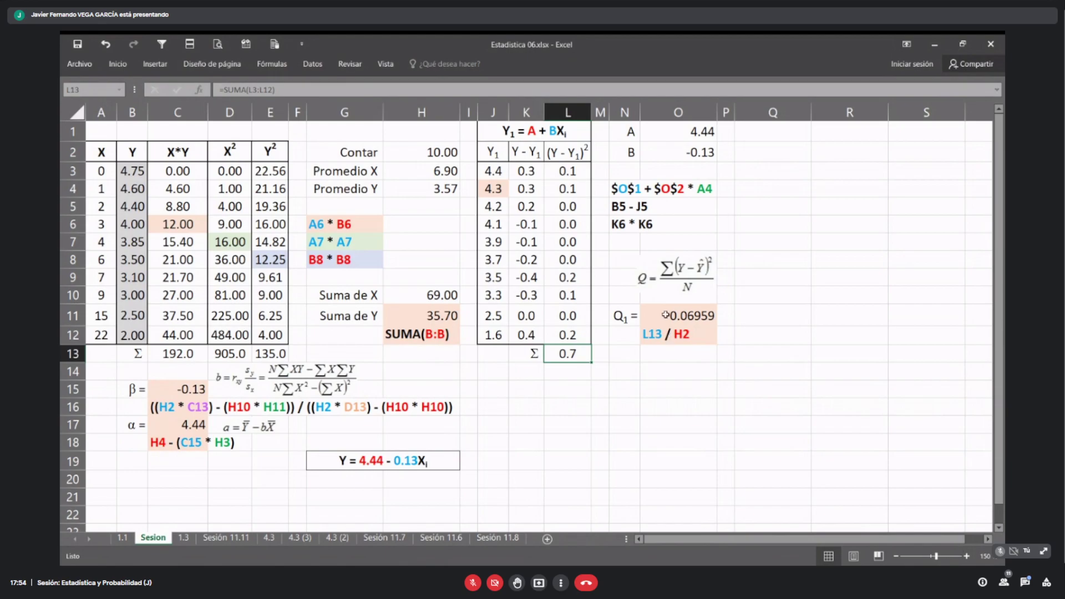
# Step: Examine the Q1 formula in O11, tracing it to the squared-error sum in L13 and the count in H2
pyautogui.click(421, 154)
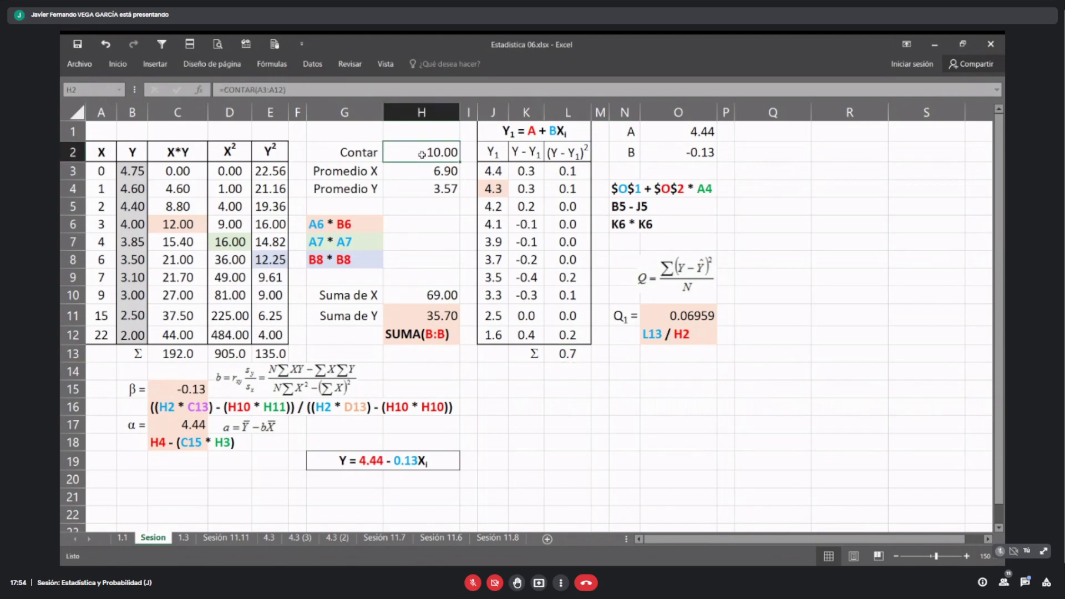
pyautogui.click(573, 353)
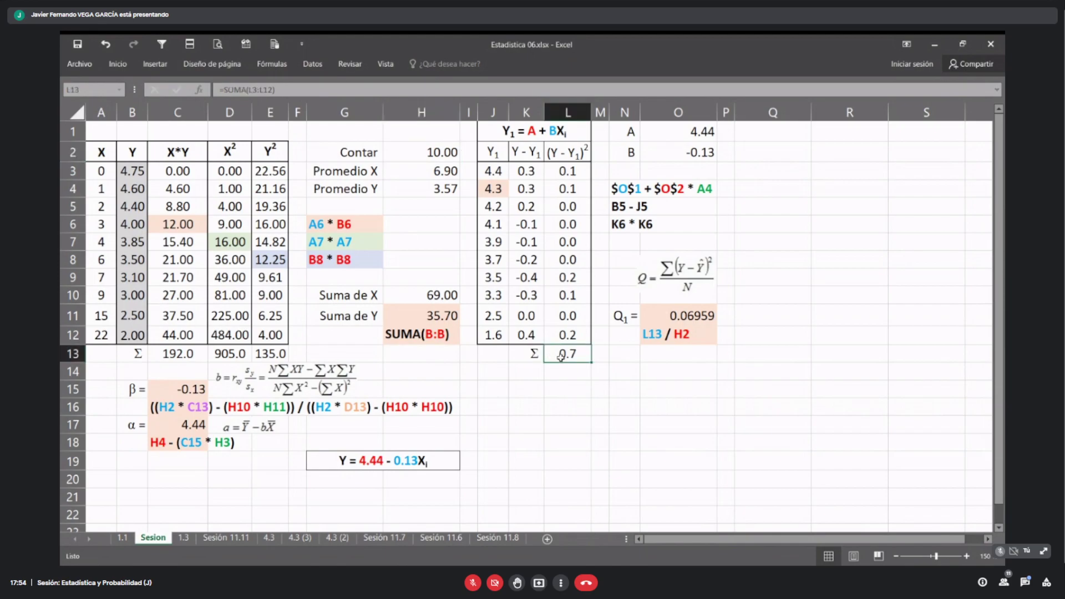
pyautogui.click(691, 337)
pyautogui.click(692, 315)
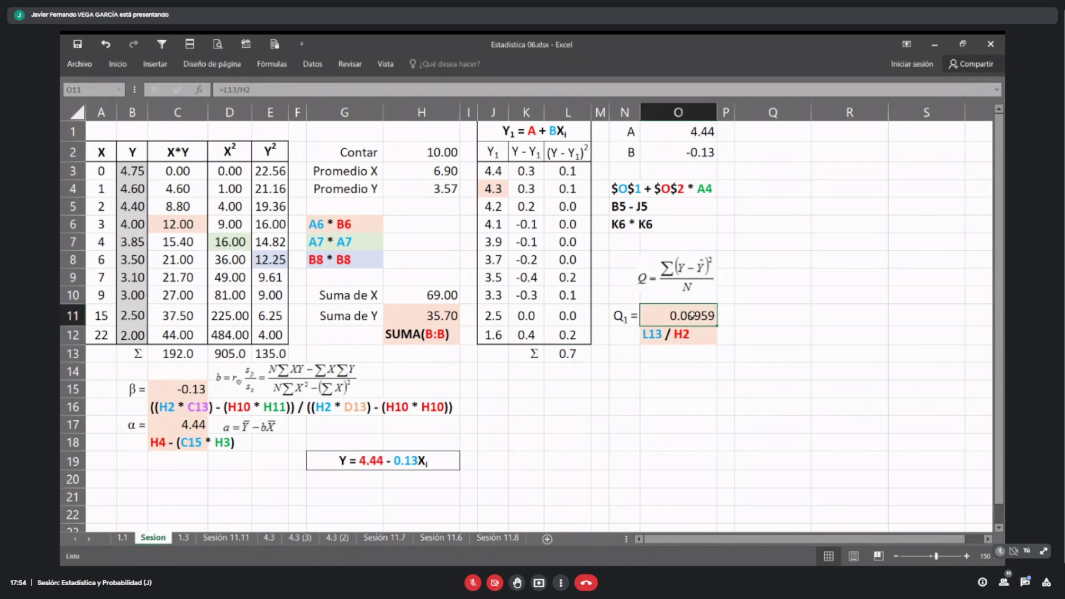
pyautogui.press('F2')
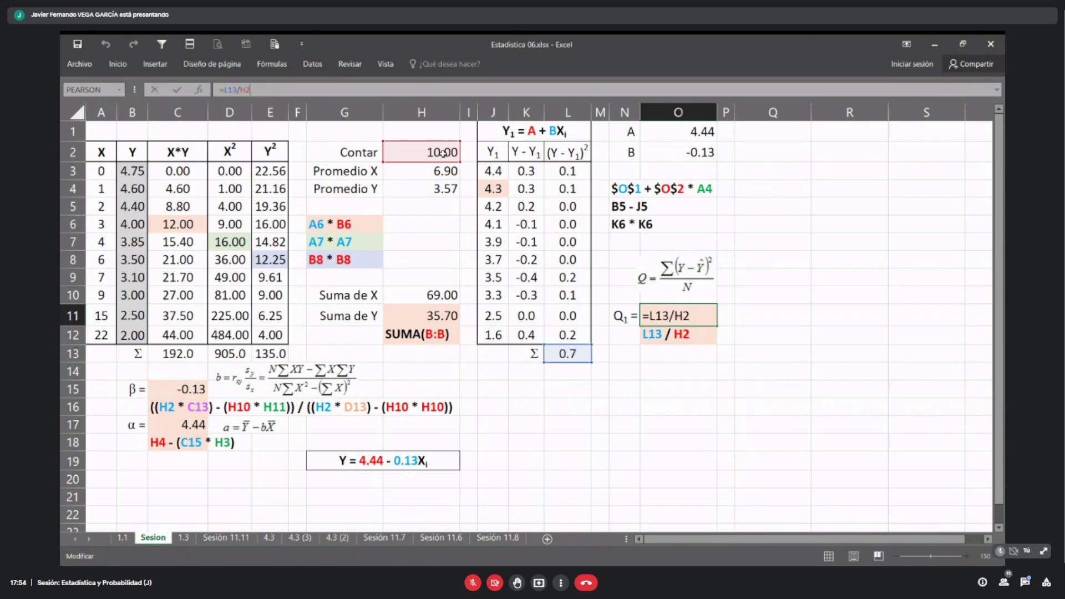
pyautogui.hotkey('ctrl', 'Return')
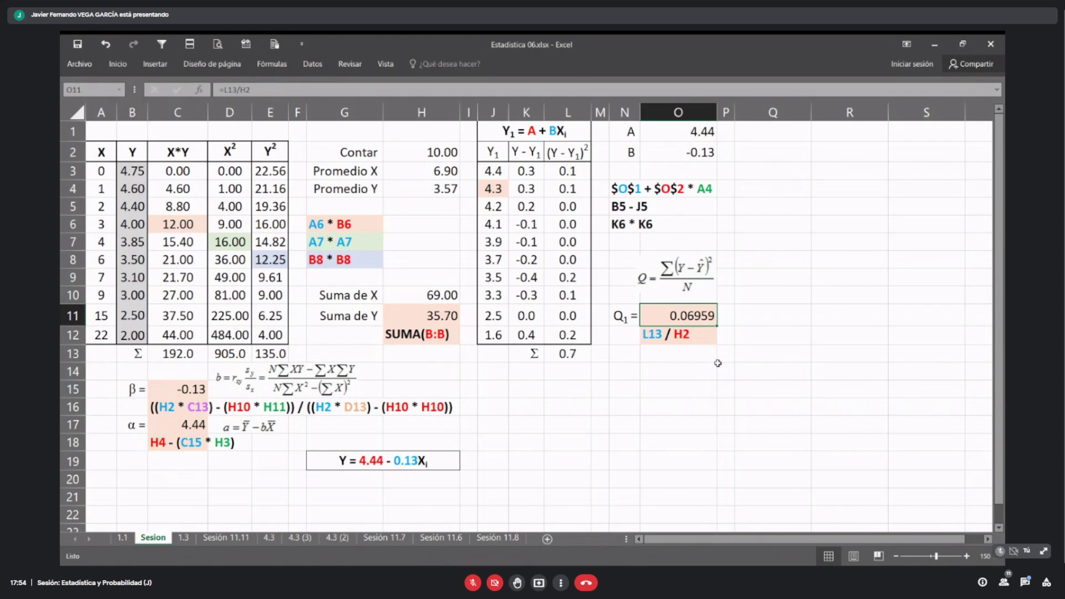
pyautogui.click(707, 328)
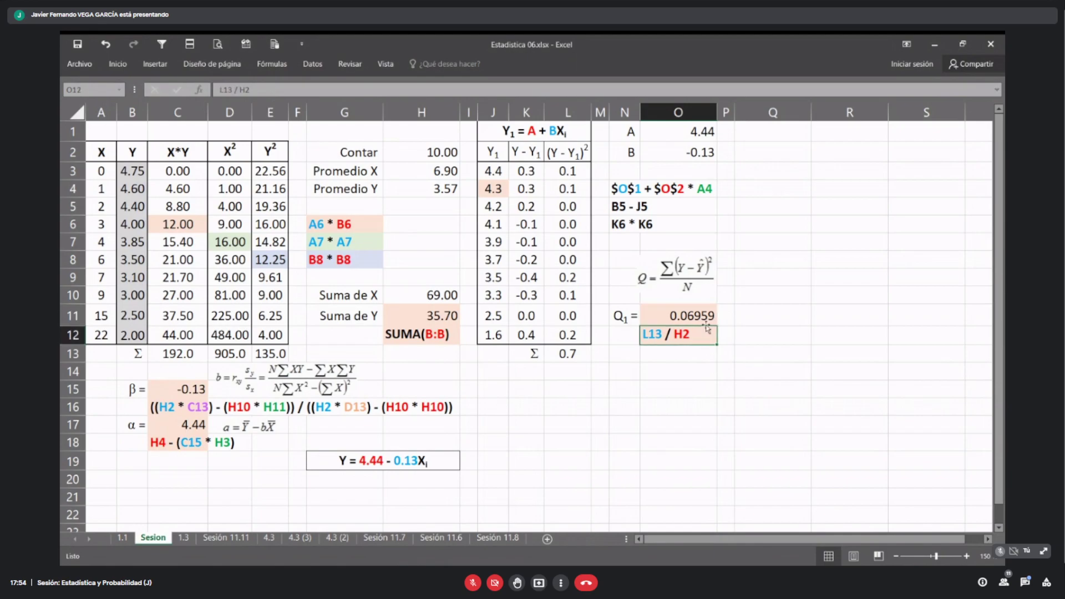
pyautogui.press('Up')
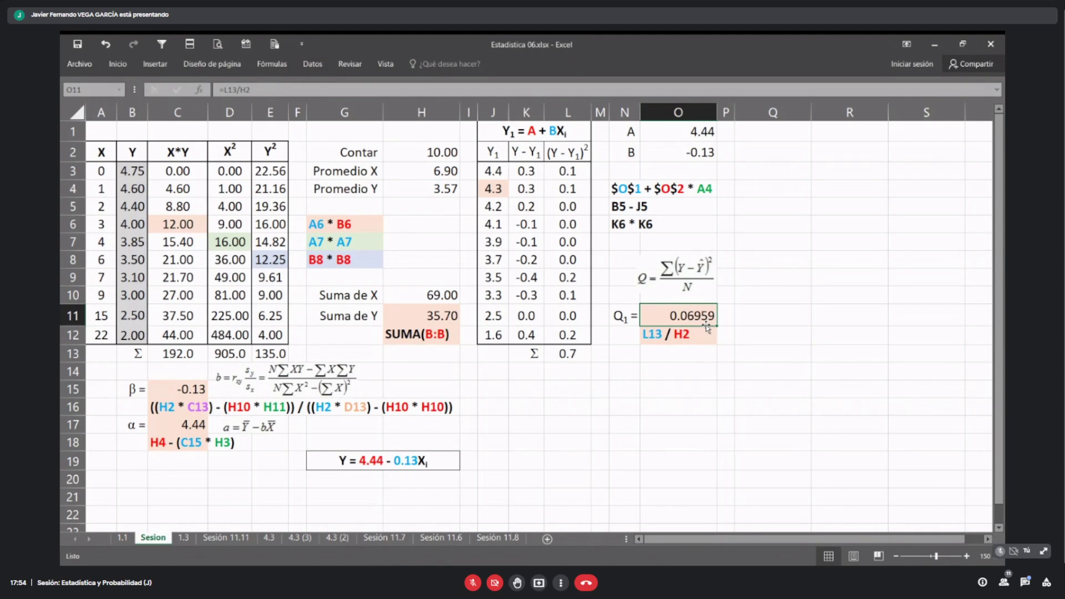
# Step: Relate the Y1 estimates in J3:J12 and the equation heading above them to coefficients A and B in O1:O2
pyautogui.moveTo(493, 171); pyautogui.dragTo(503, 331)
pyautogui.moveTo(669, 142); pyautogui.dragTo(673, 153)
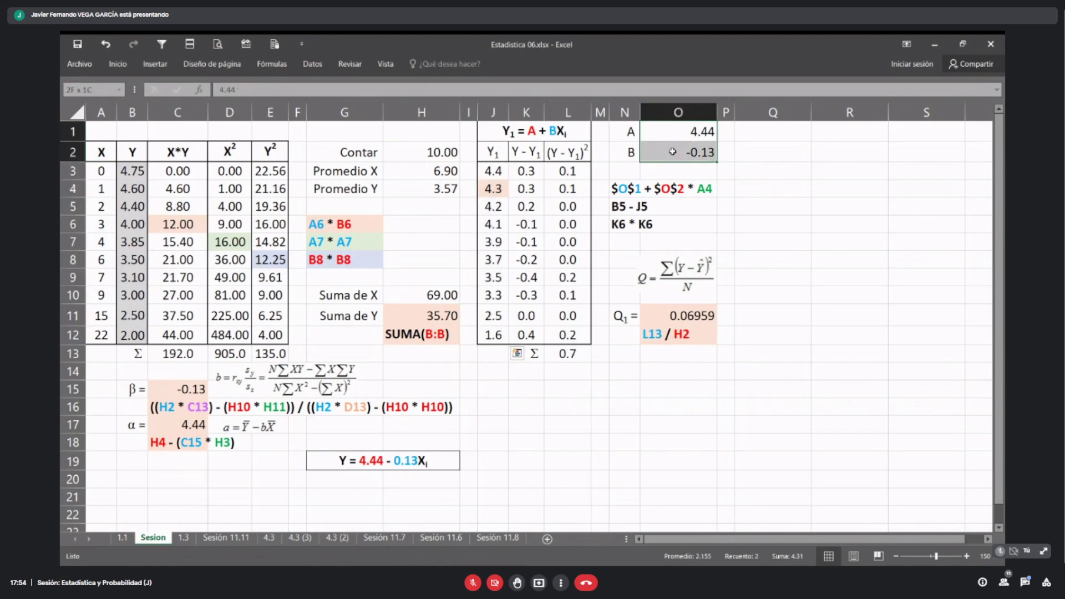
pyautogui.click(575, 135)
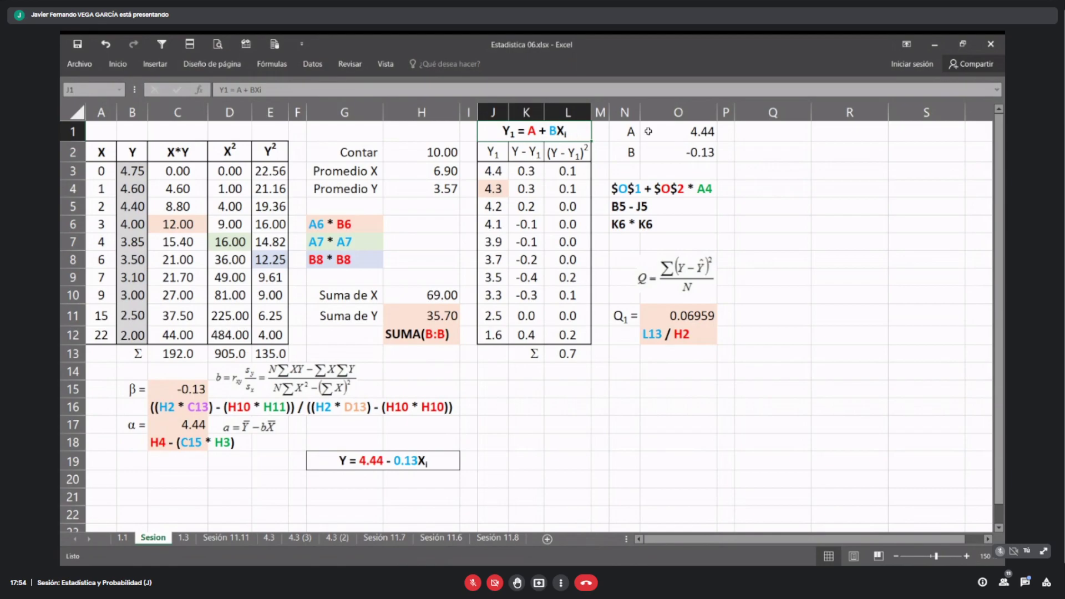
pyautogui.moveTo(683, 132); pyautogui.dragTo(684, 147)
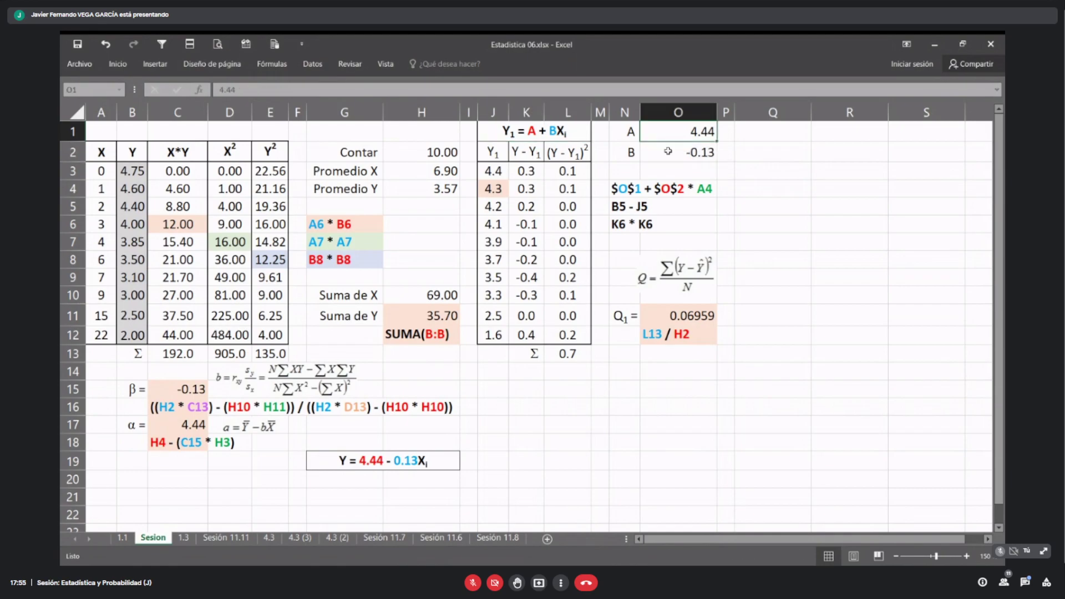
pyautogui.click(663, 152)
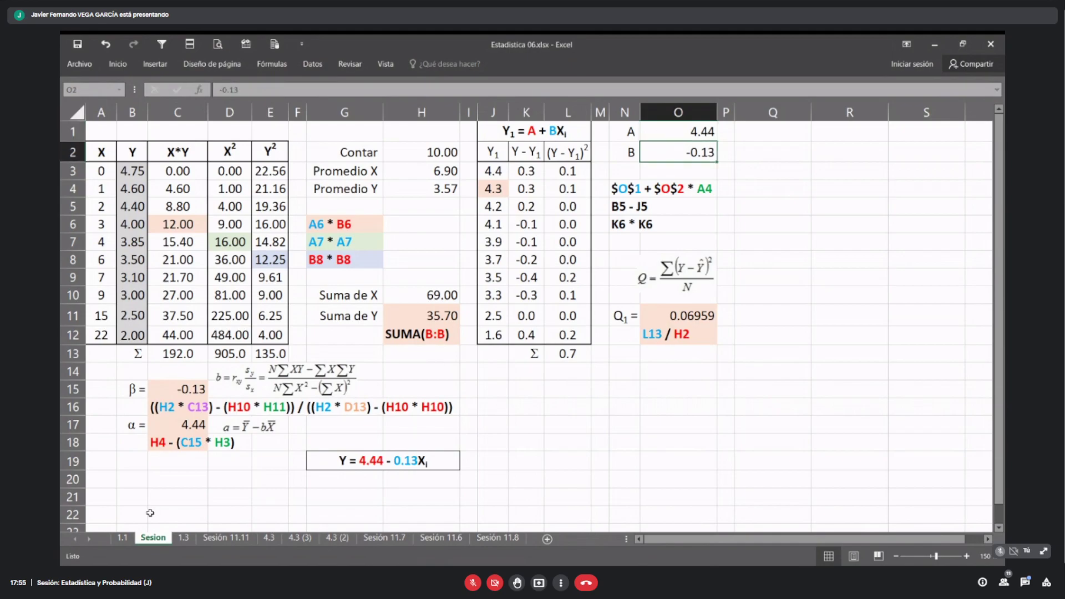
# Step: Test sheet 1.1's Y2 equation on Sesion with A set to 4.8 and B to -0.2, comparing Q1 with the Y2 Q in 1.1's L12
pyautogui.click(131, 540)
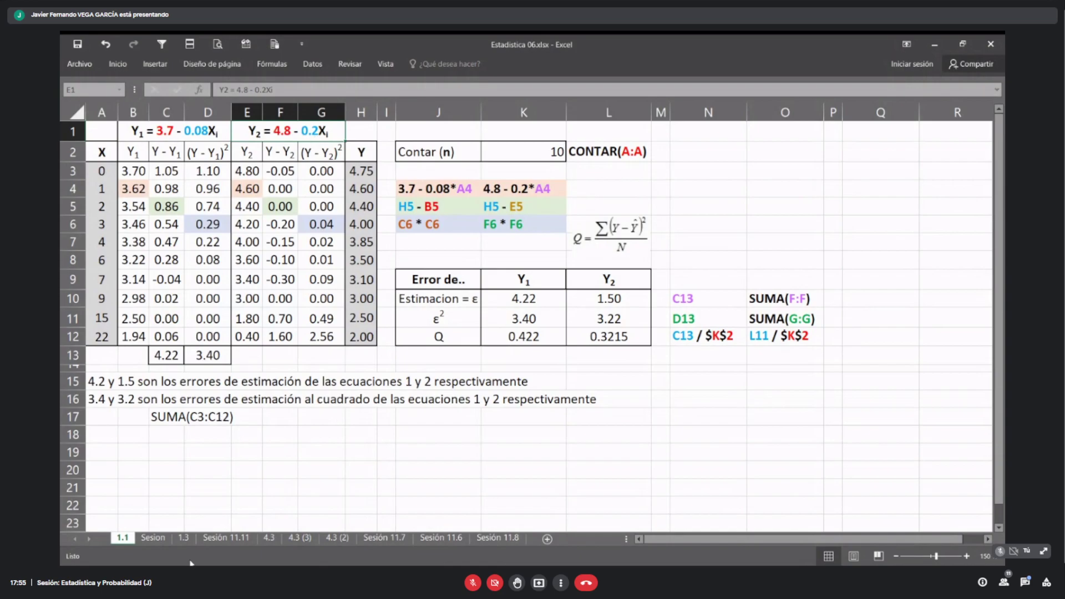
pyautogui.click(153, 538)
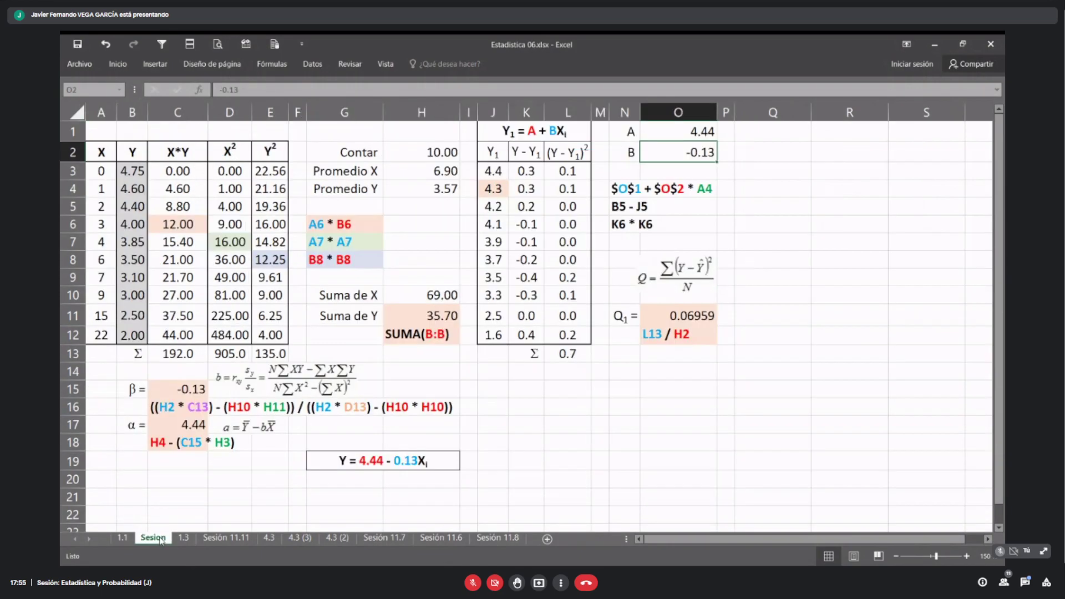
pyautogui.click(685, 131)
pyautogui.write('4.8')
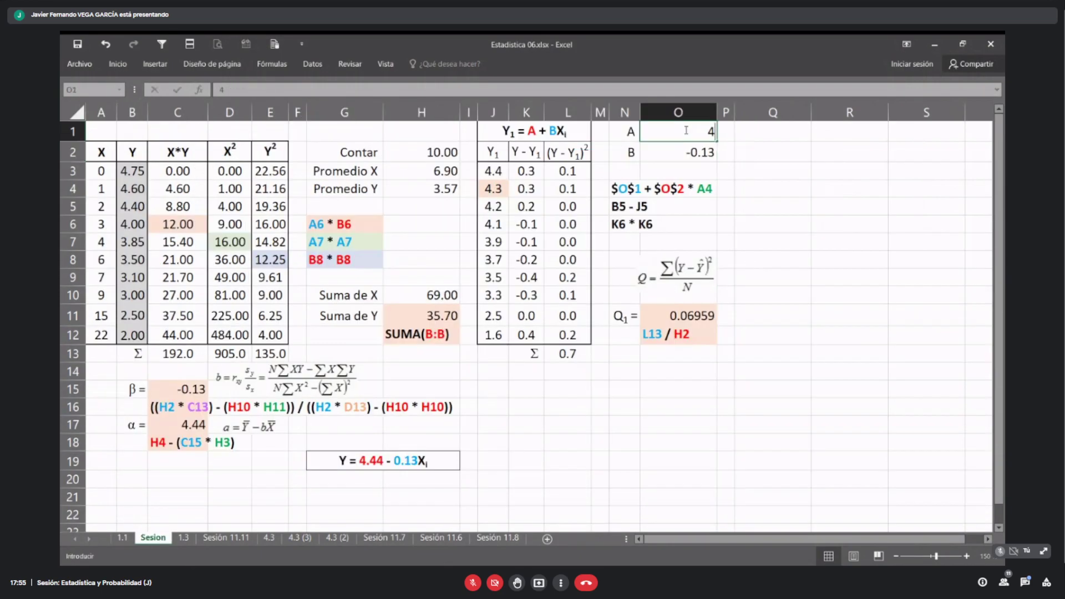
pyautogui.press('Return')
pyautogui.write('-0.2')
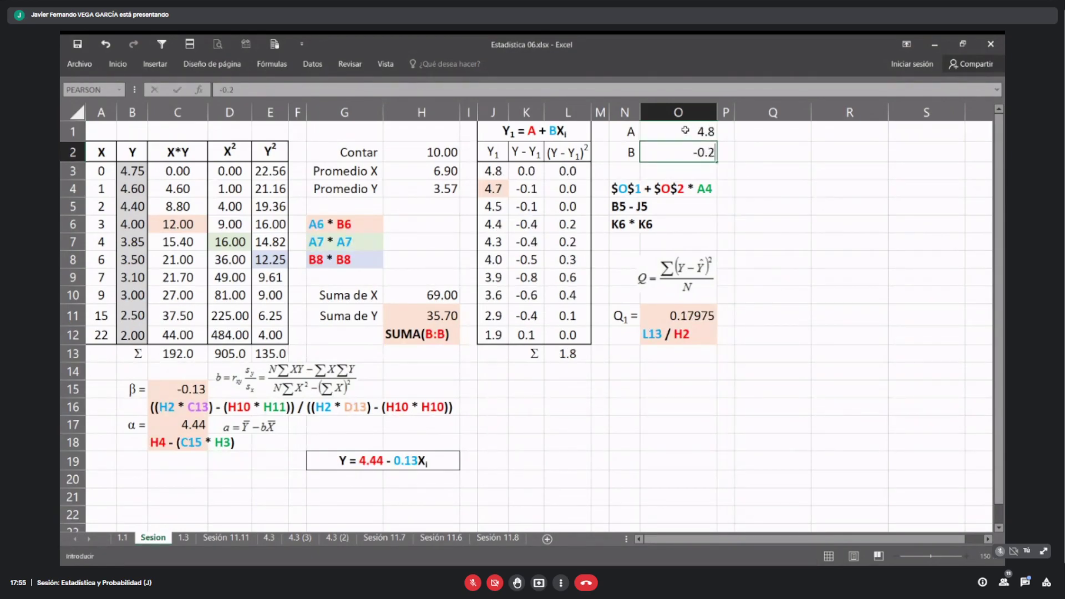
pyautogui.press('Return')
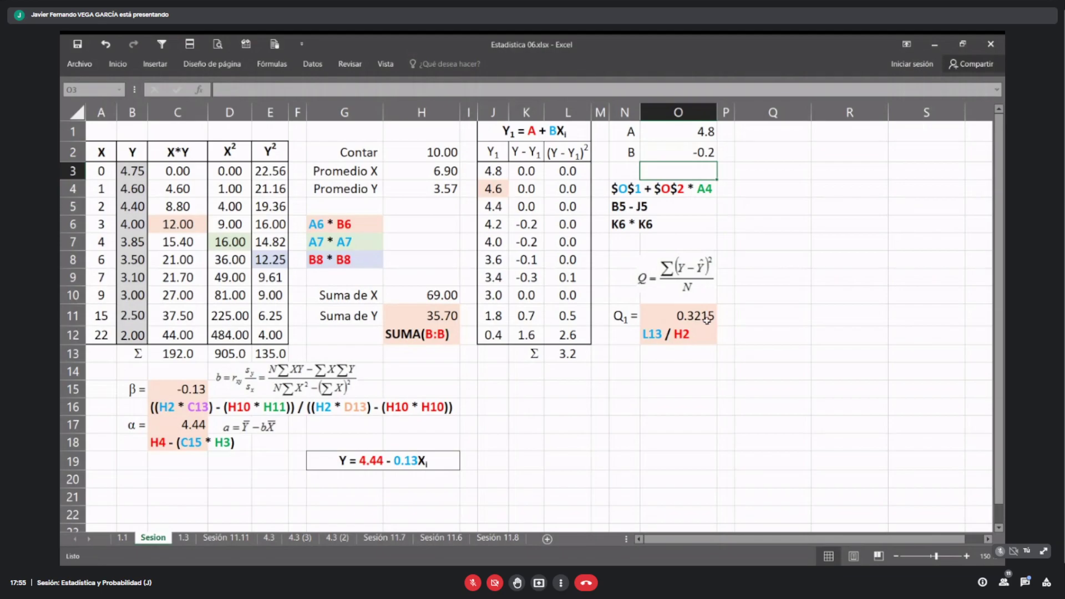
pyautogui.click(122, 538)
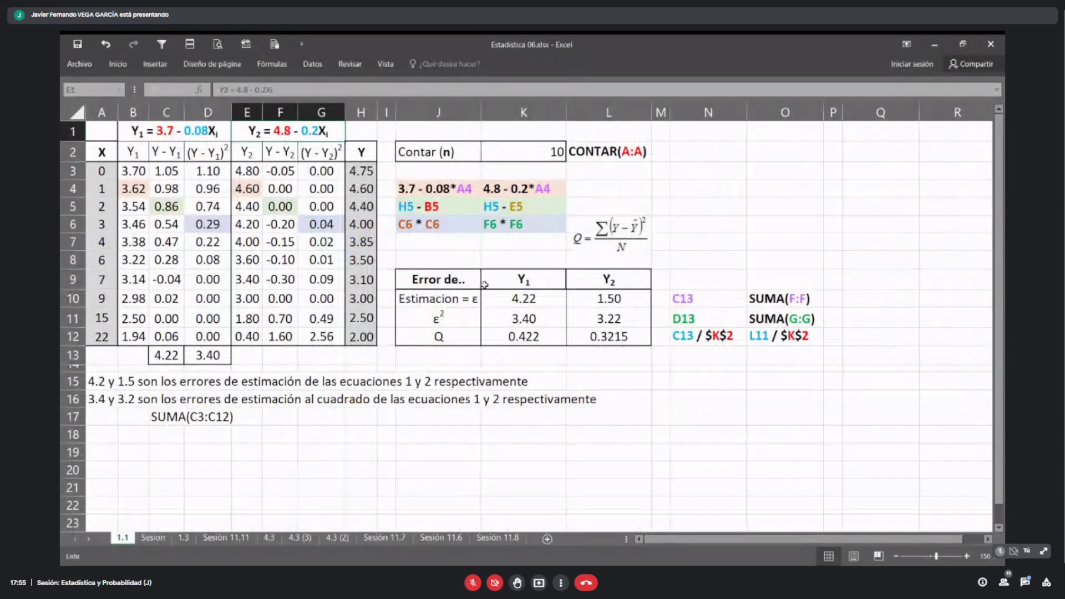
pyautogui.click(622, 336)
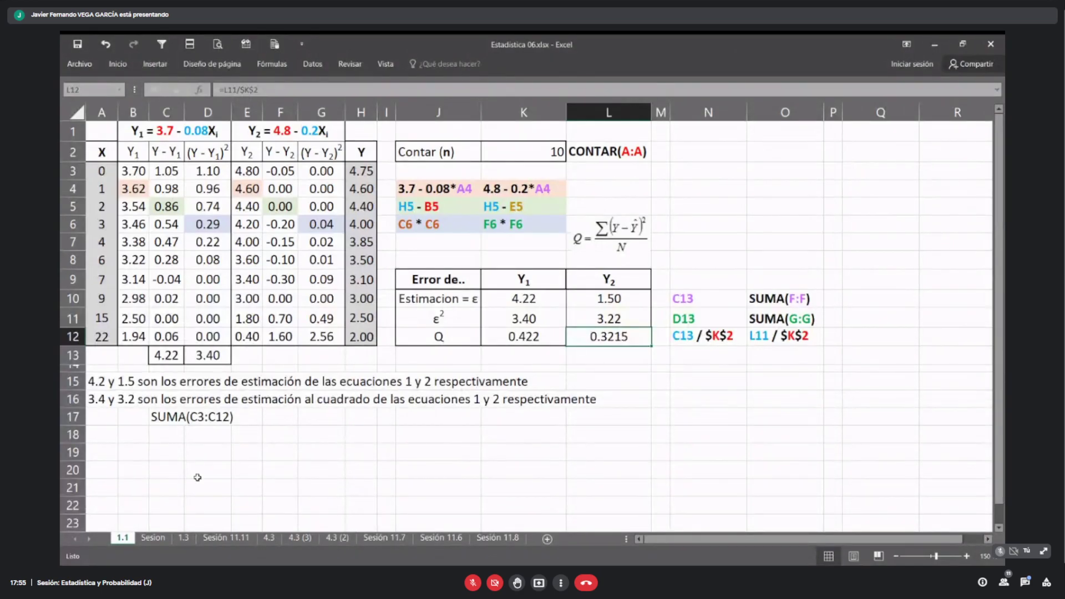
# Step: Set coefficient A in O1 to 3.7 and B in O2 to -0.08 on Sesion, matching sheet 1.1's Y1 equation
pyautogui.click(153, 537)
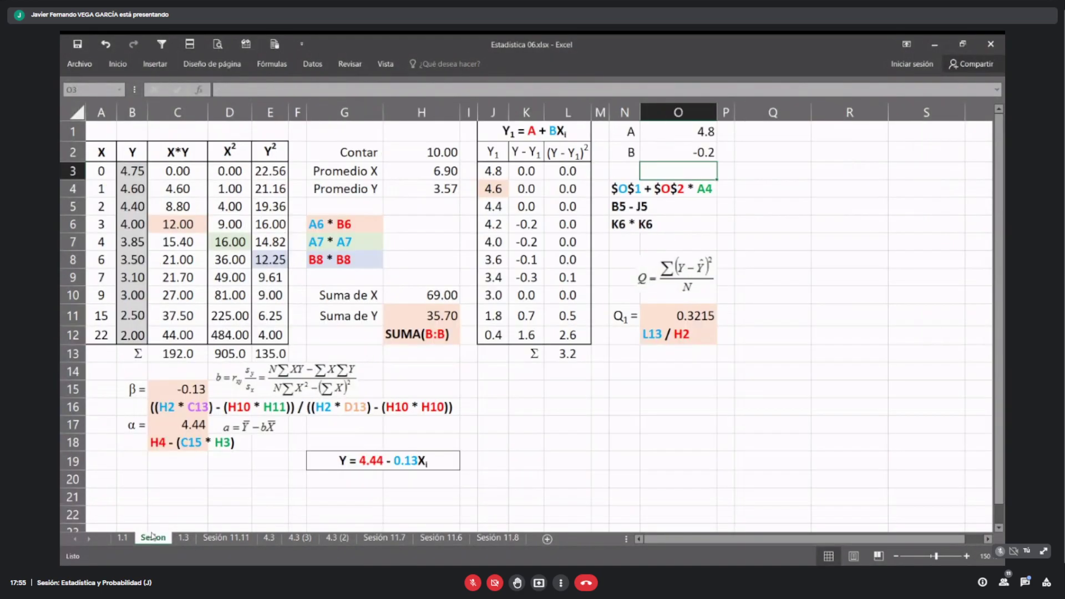
pyautogui.click(675, 132)
pyautogui.write('3.7')
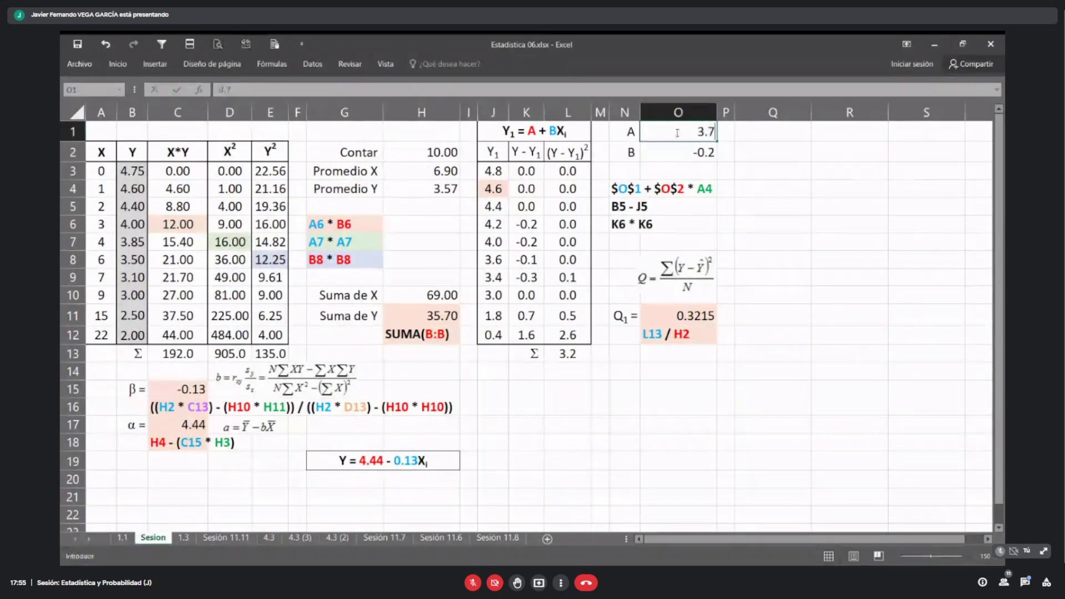
pyautogui.press('Return')
pyautogui.write('-0.08')
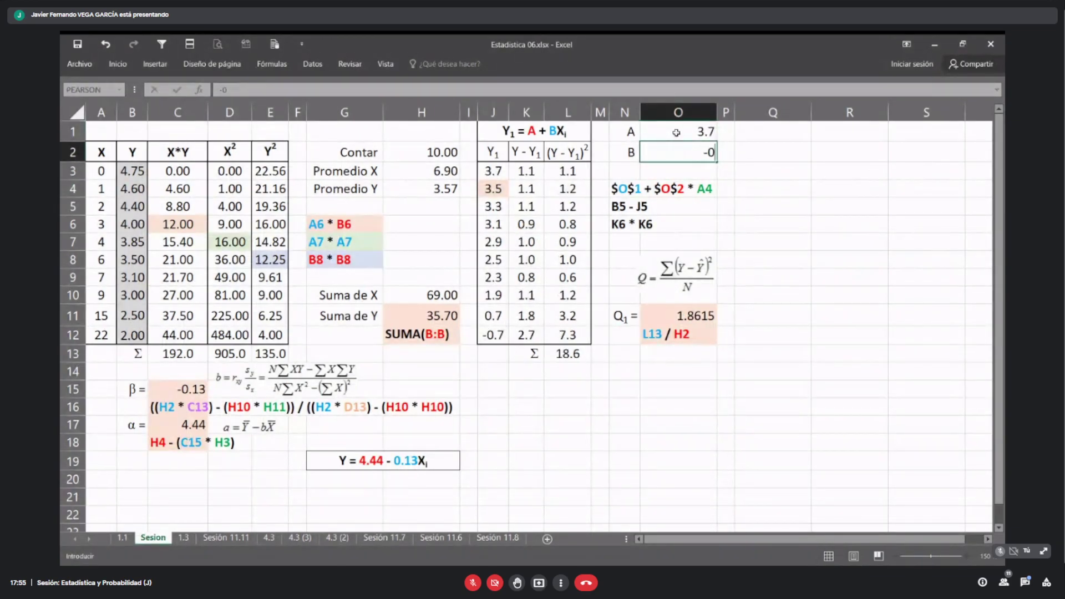
pyautogui.press('Return')
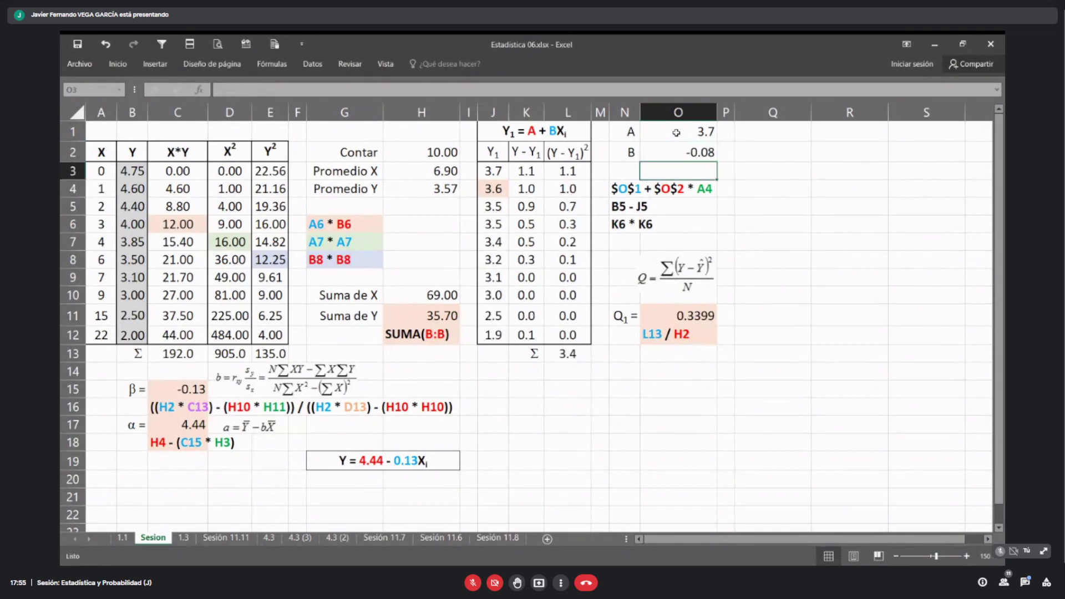
# Step: Compare the Y1 equation's Q in K12 on sheet 1.1 with the Q1 value in O11 on Sesion
pyautogui.click(127, 539)
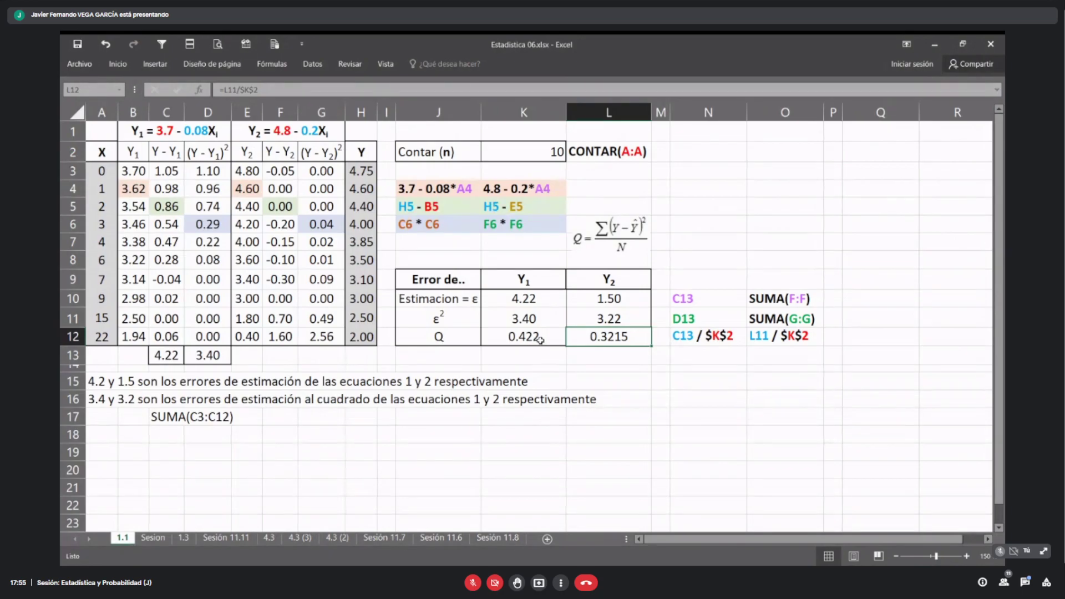
pyautogui.click(153, 539)
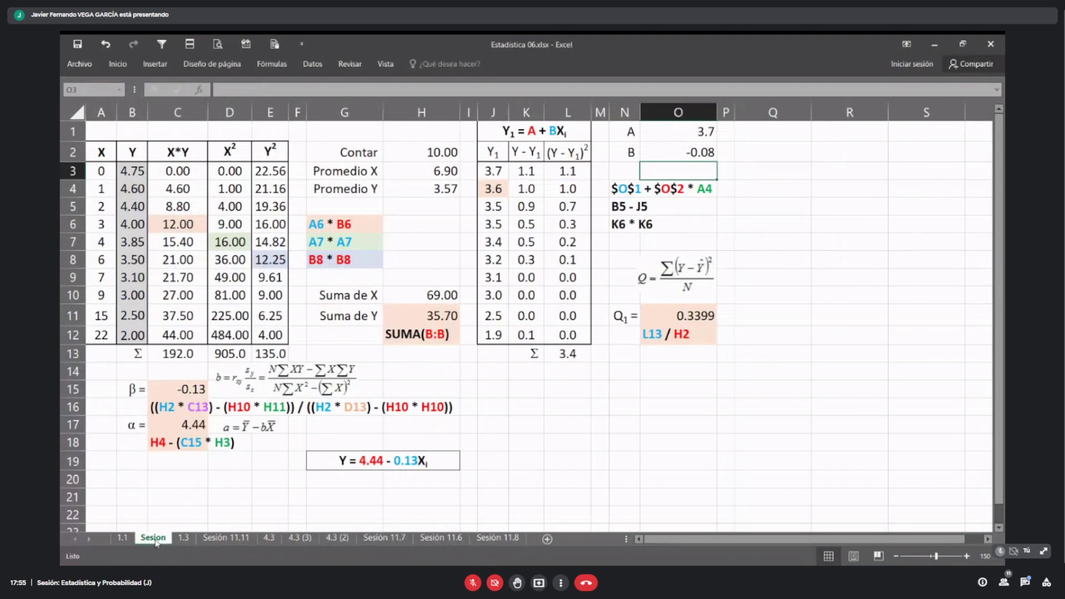
pyautogui.click(122, 539)
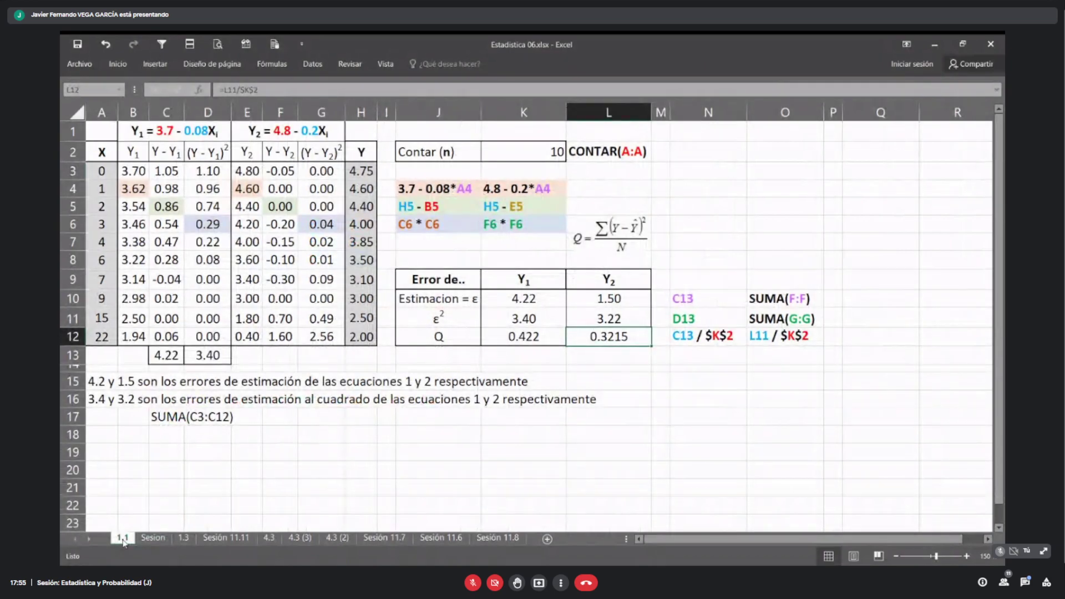
pyautogui.click(528, 341)
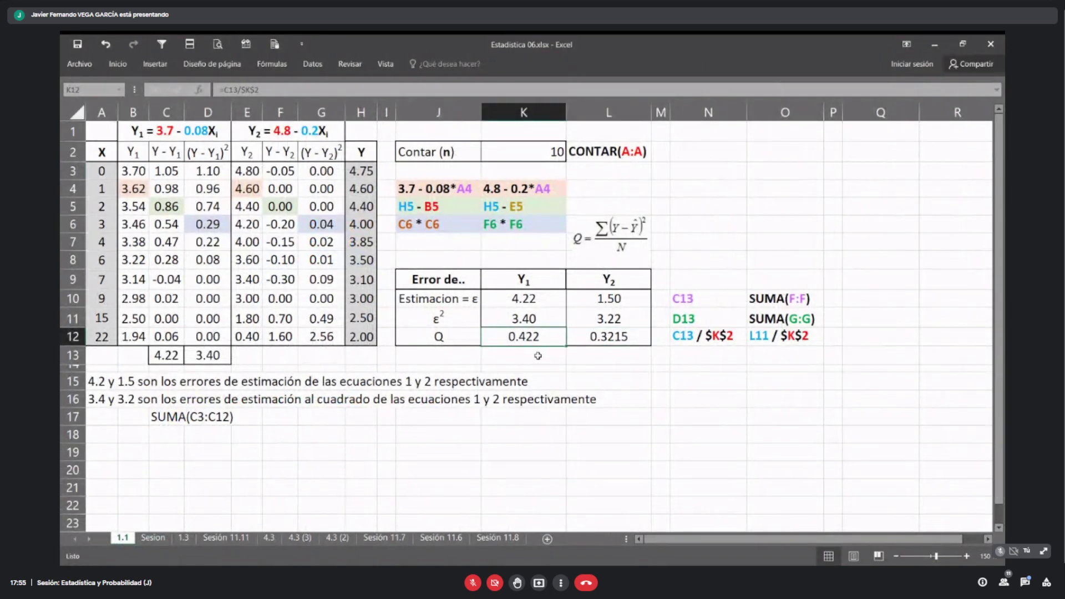
pyautogui.click(153, 538)
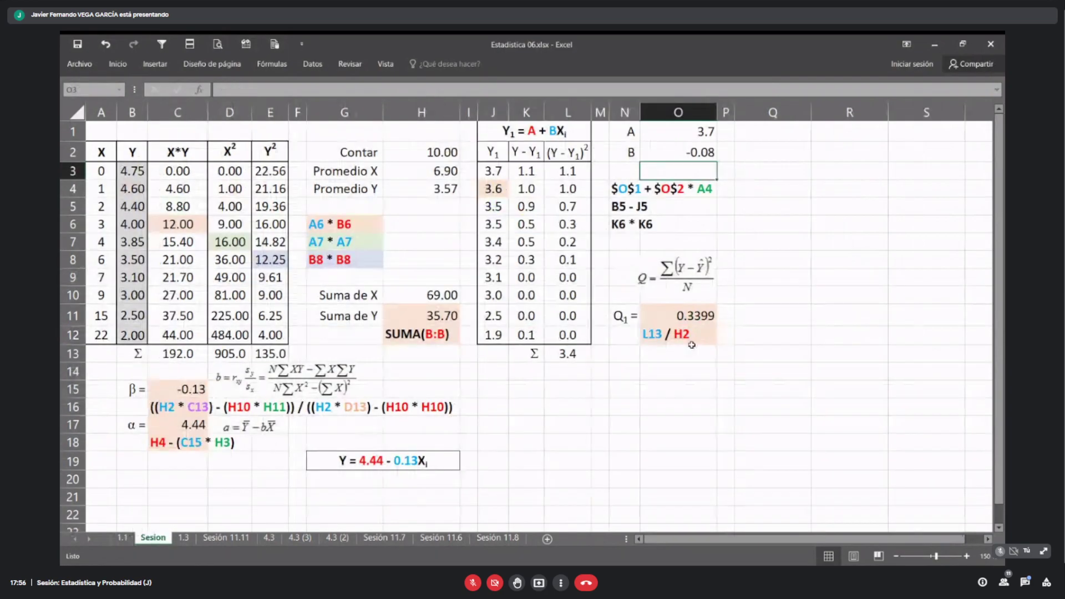
# Step: Examine the Q1 formula in O11 on Sesion and the sum of squared errors in L13 that it divides
pyautogui.click(698, 321)
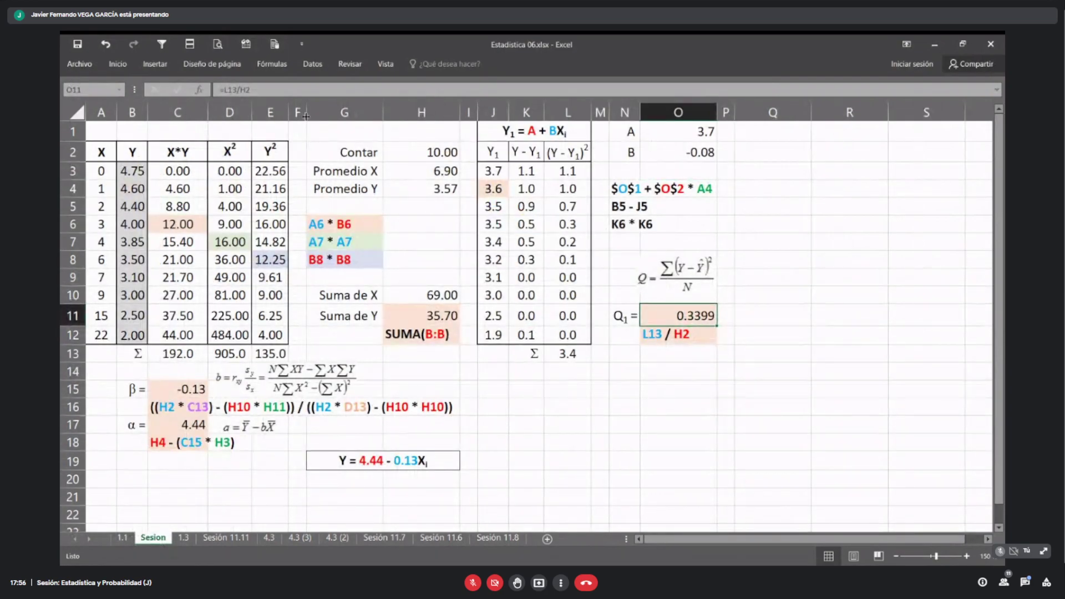
pyautogui.click(274, 89)
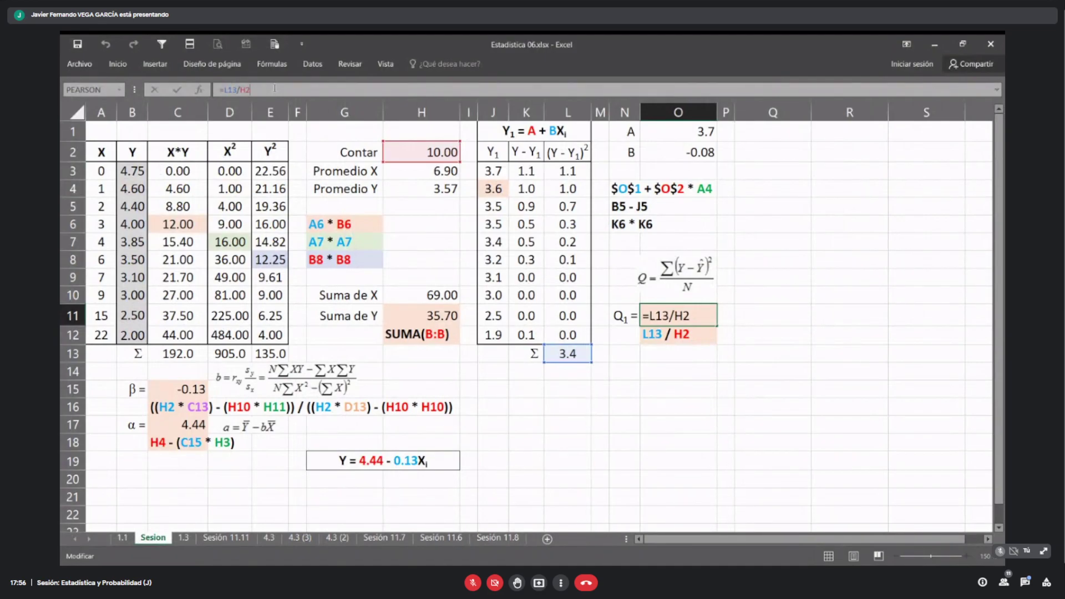
pyautogui.press('Escape')
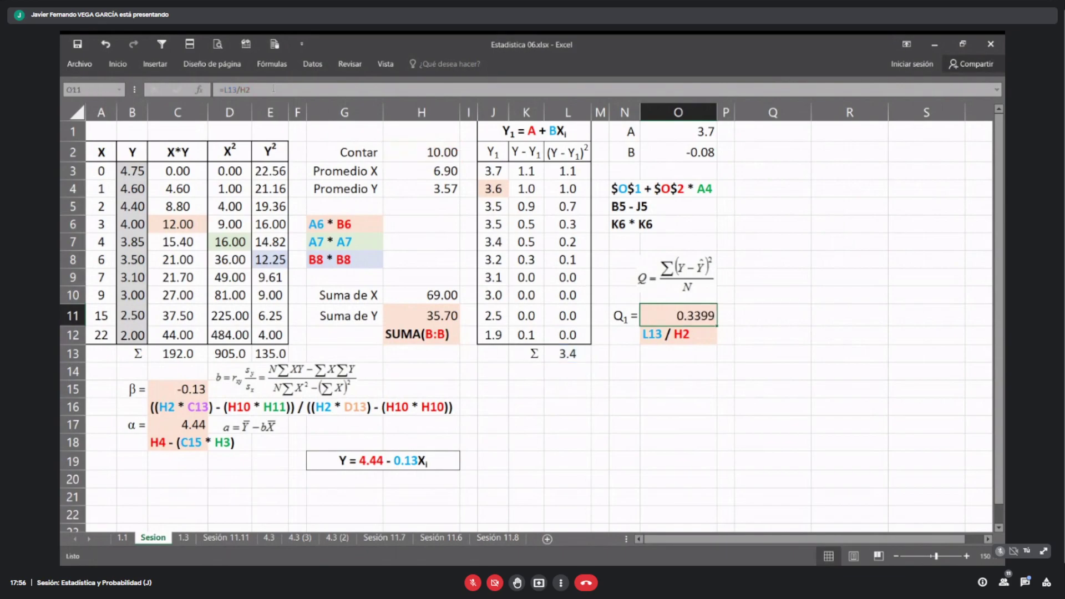
pyautogui.click(583, 357)
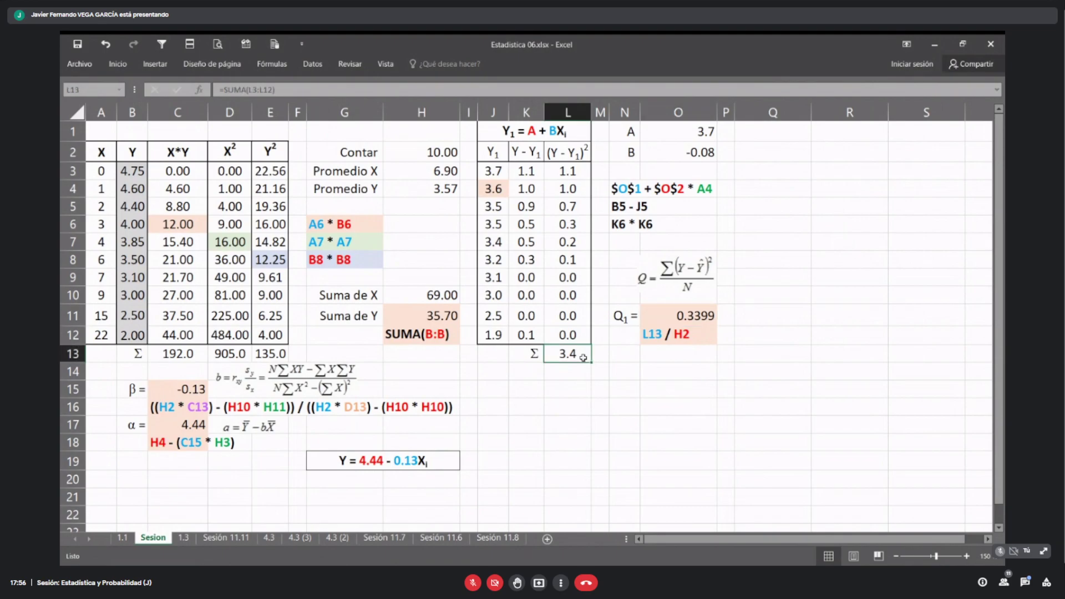
# Step: Examine which cells the Y1 squared error in K11 and the Y1 Q in K12 refer to on sheet 1.1
pyautogui.click(128, 541)
pyautogui.click(531, 318)
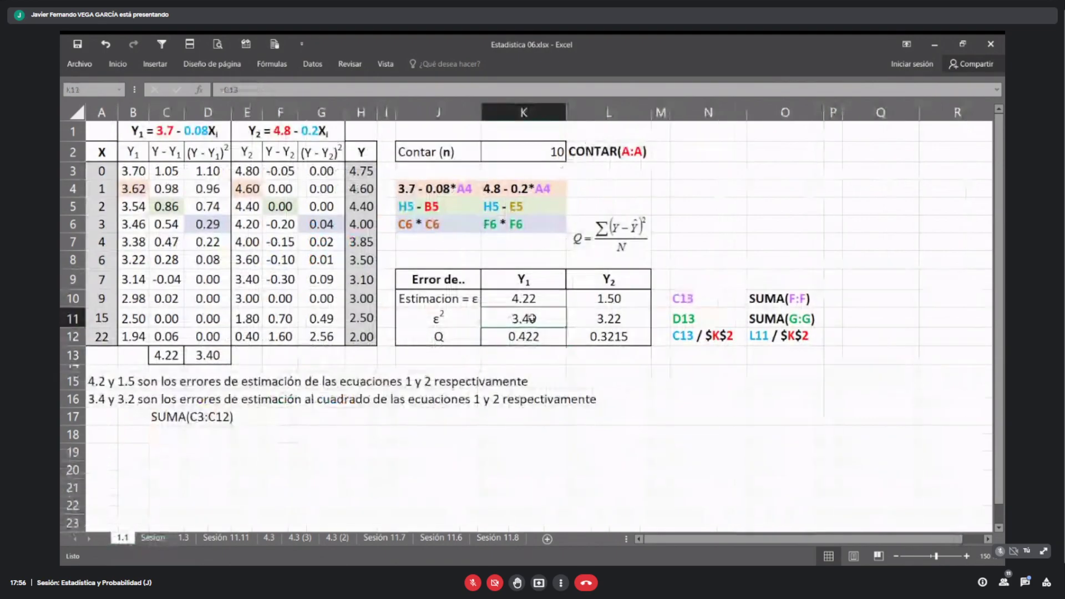
pyautogui.click(260, 92)
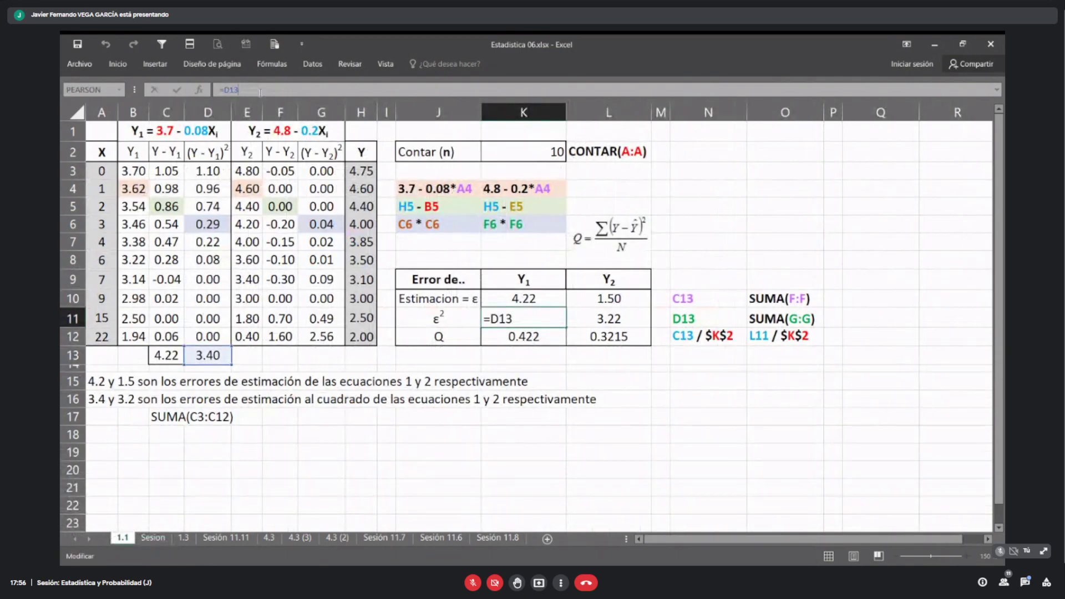
pyautogui.press('Escape')
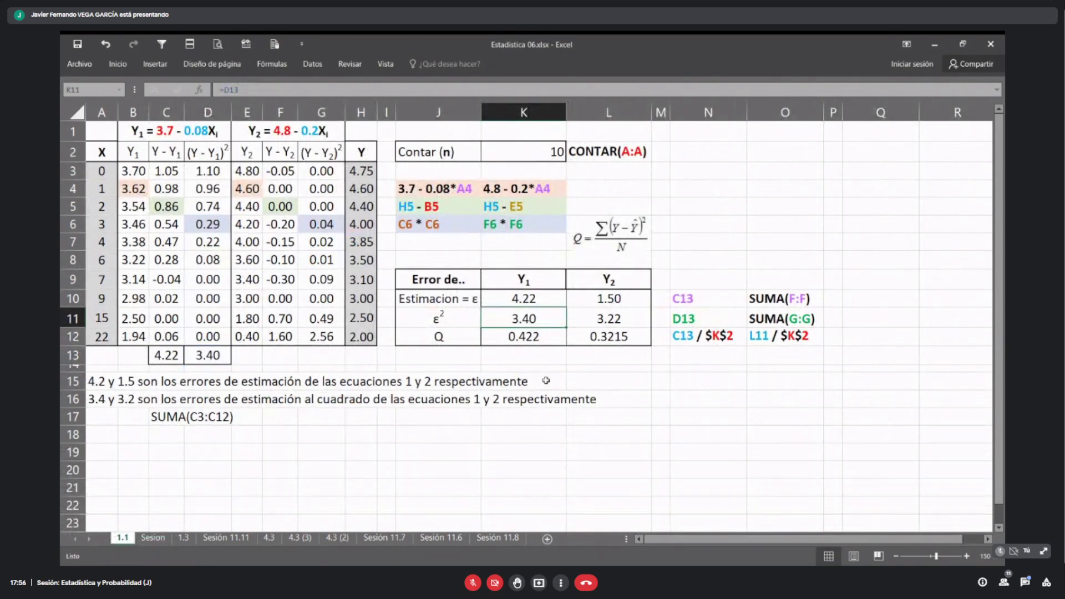
pyautogui.click(545, 337)
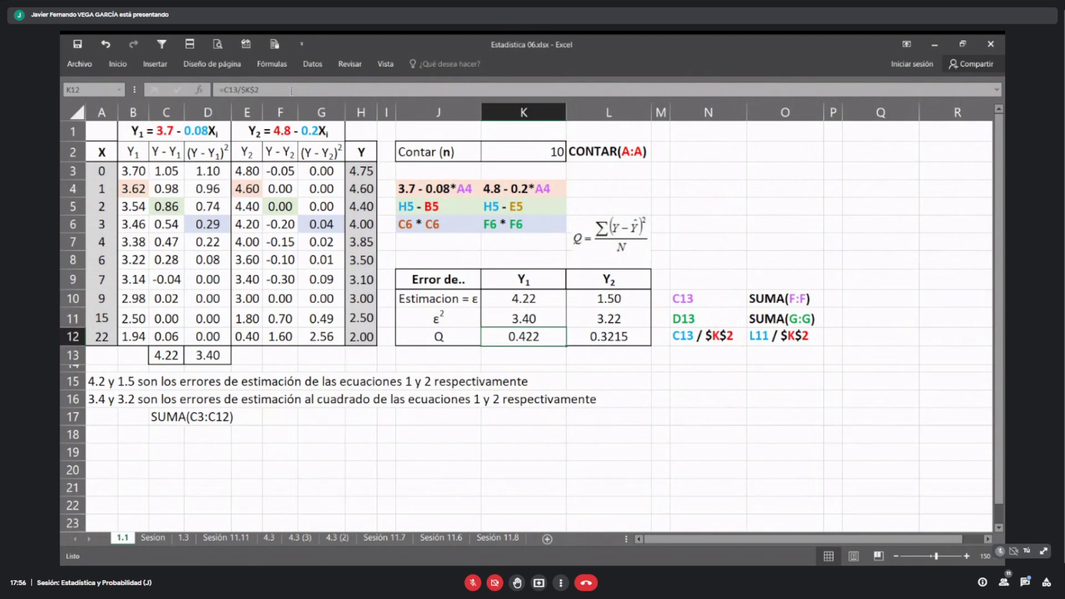
pyautogui.click(291, 90)
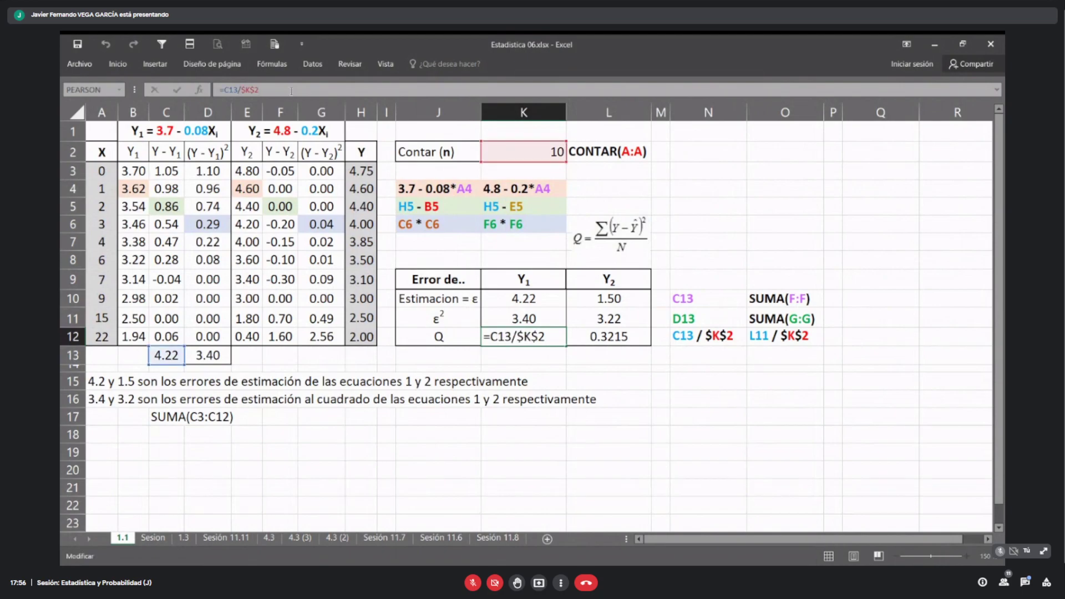
pyautogui.press('Escape')
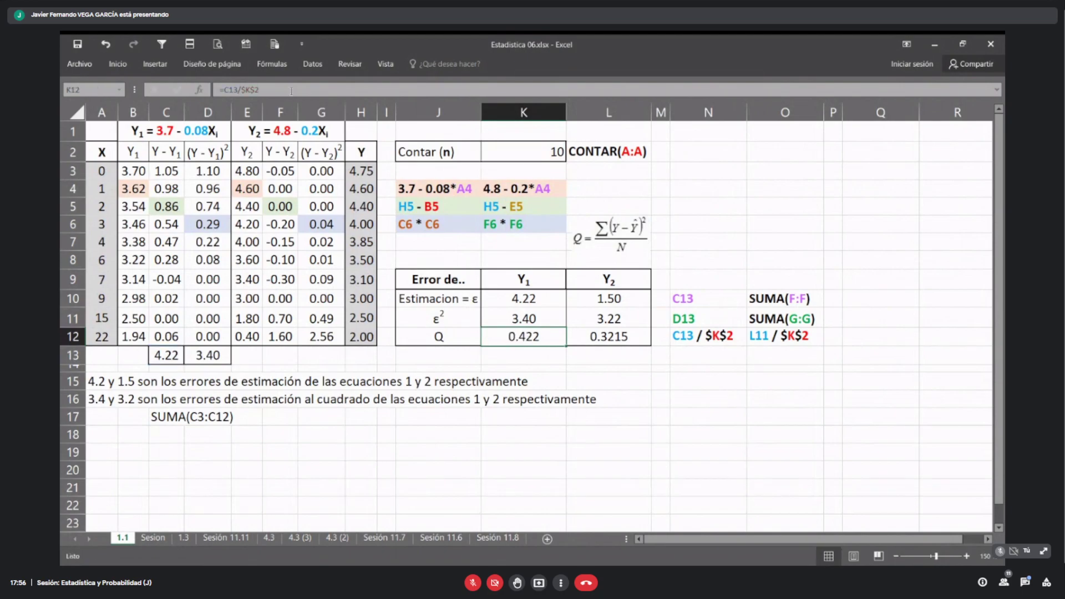
# Step: Compare the Q calculation on Sesion with the Y1 Q calculation on sheet 1.1 to locate the discrepancy
pyautogui.click(153, 538)
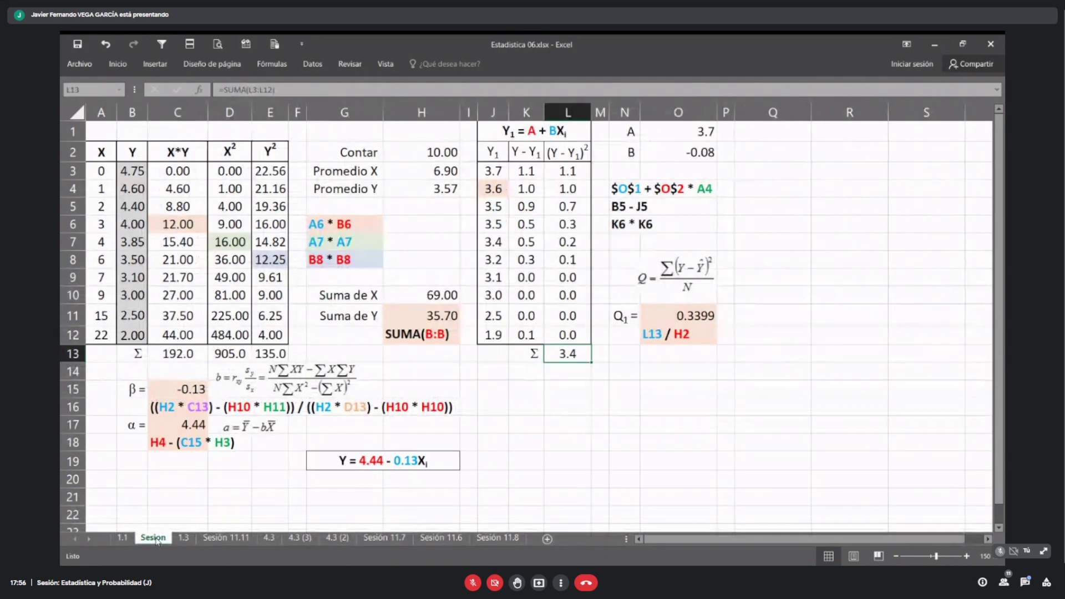
pyautogui.click(125, 539)
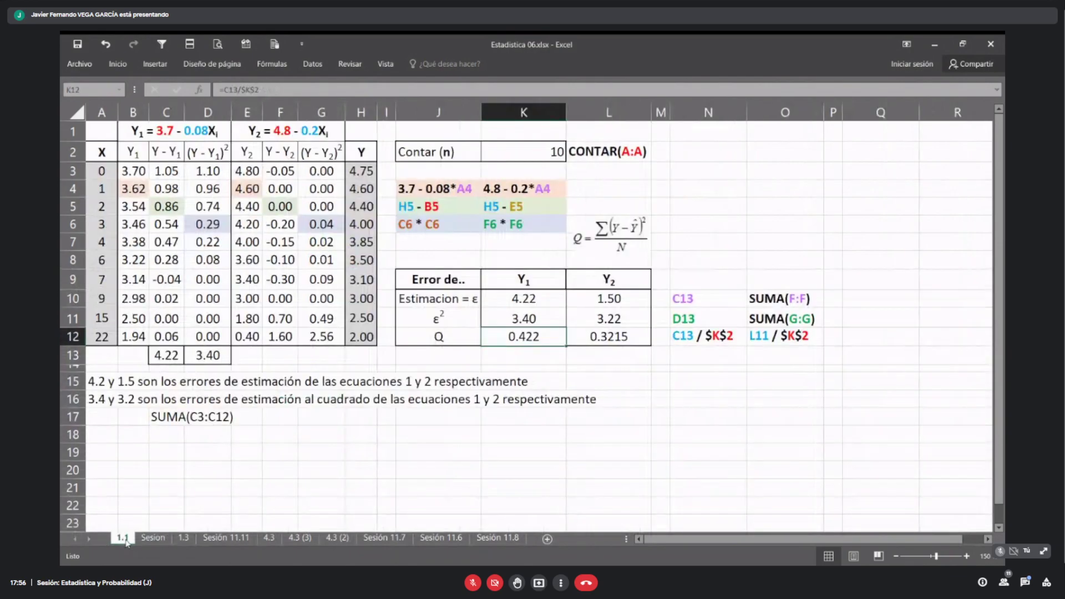
pyautogui.click(143, 540)
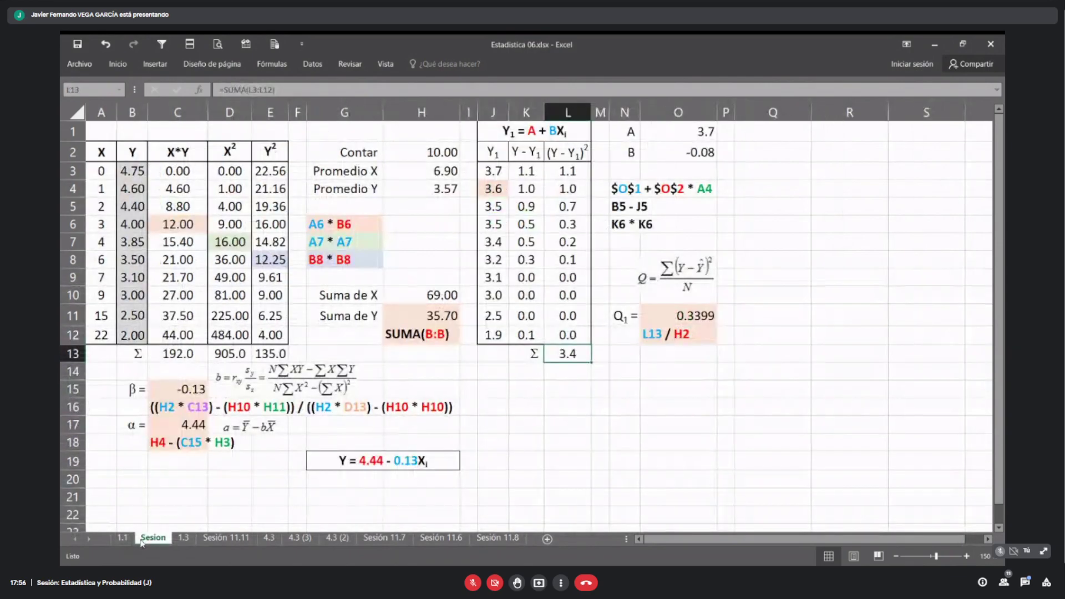
pyautogui.click(124, 539)
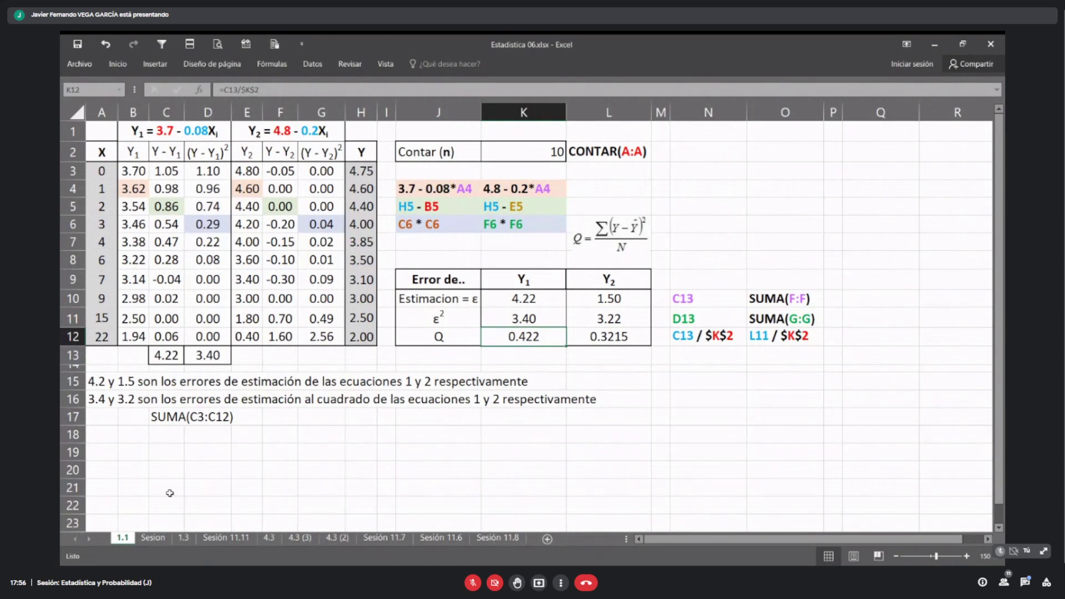
pyautogui.click(154, 538)
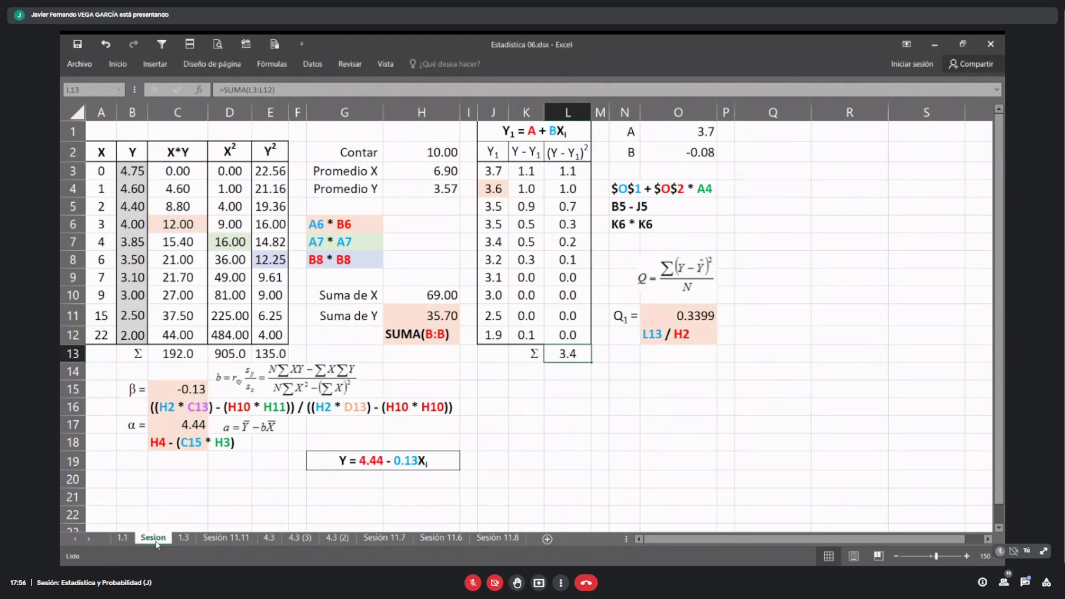
# Step: Correct the Y1 Q formula in K12 on sheet 1.1 to =D13/$K$2, using the squared-error sum
pyautogui.click(122, 537)
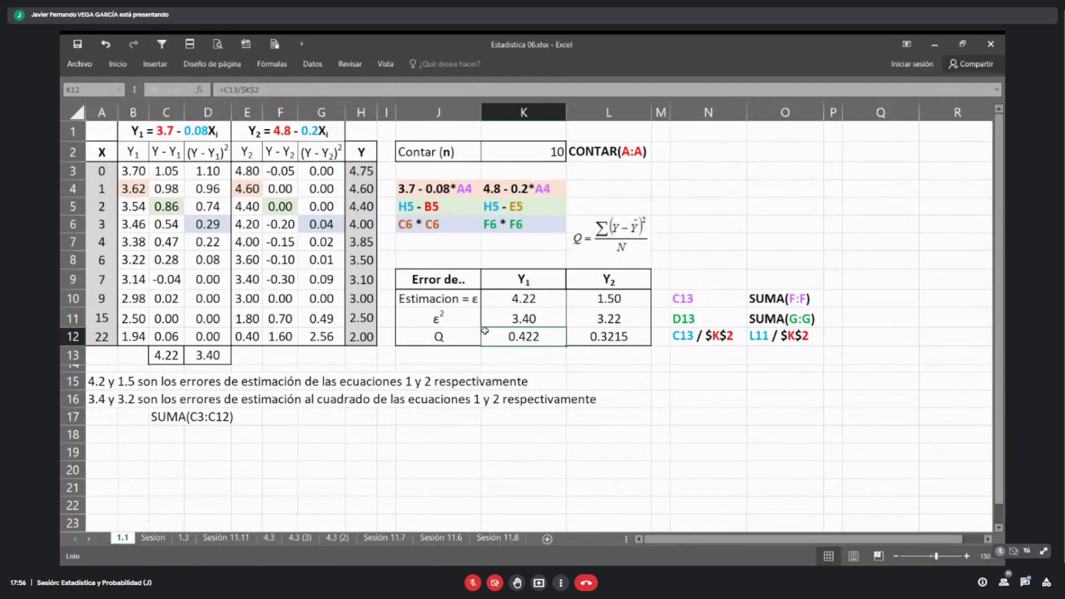
pyautogui.click(235, 90)
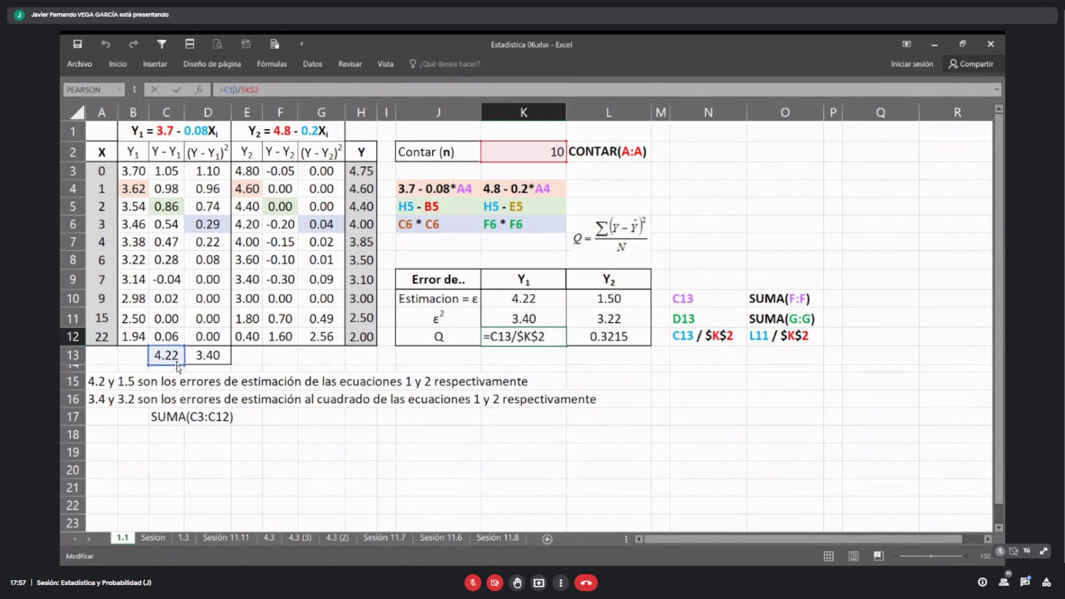
pyautogui.moveTo(178, 367); pyautogui.dragTo(206, 361)
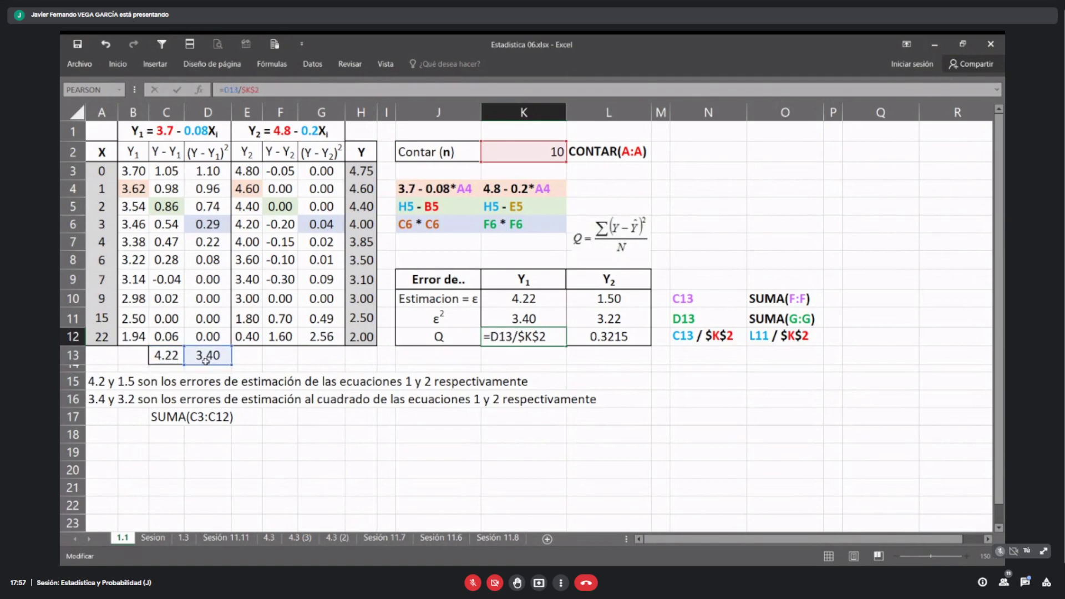
pyautogui.press('Return')
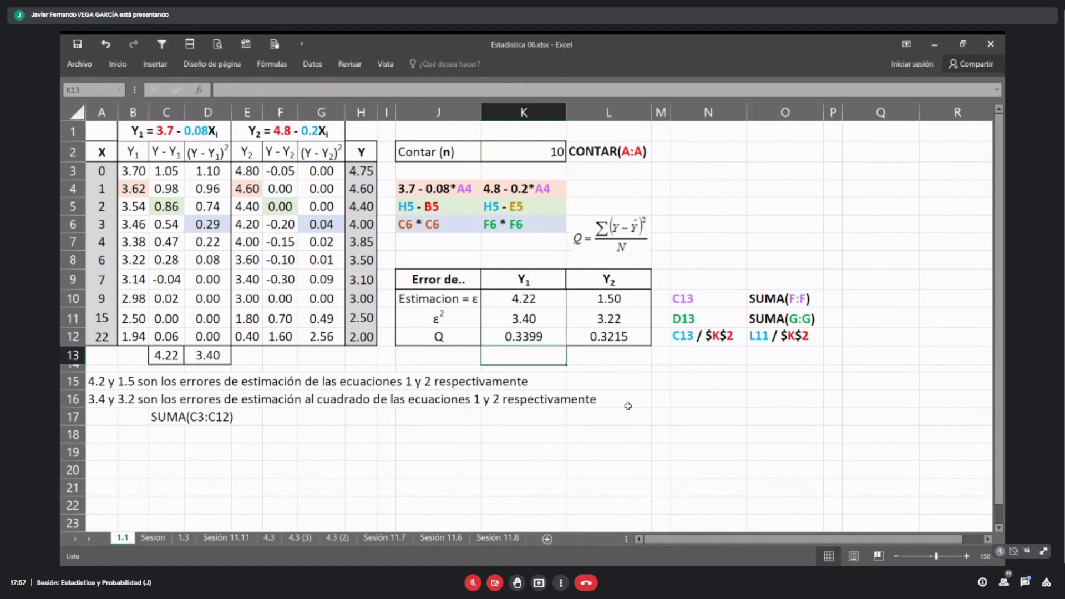
# Step: Check the Y1 Q formula in K12 on sheet 1.1 against the squared-error total in D13 and the count in K2
pyautogui.click(216, 359)
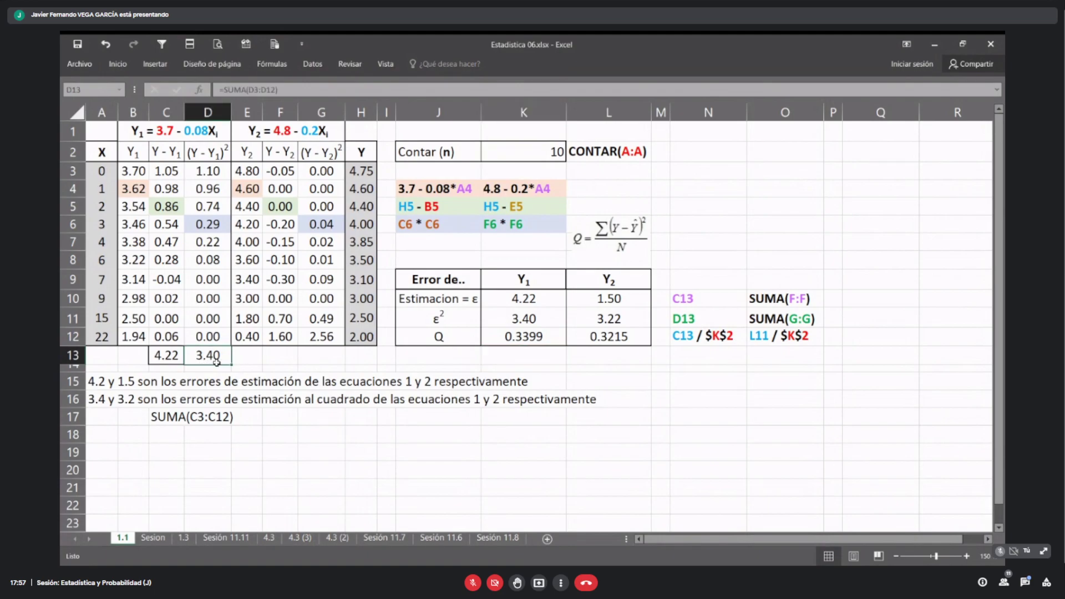
pyautogui.click(530, 336)
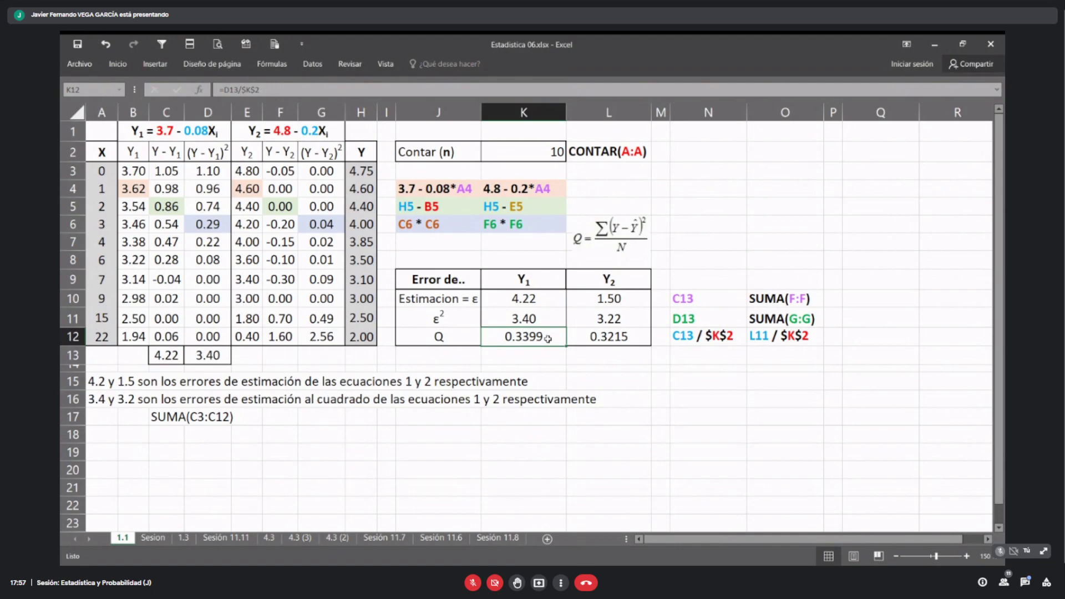
pyautogui.doubleClick(548, 338)
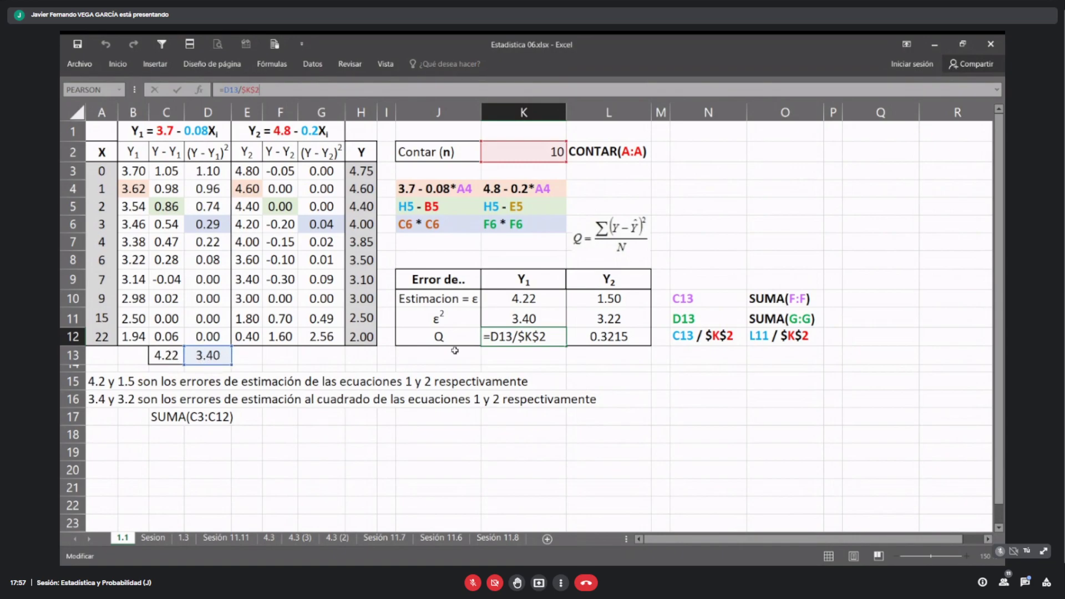
pyautogui.press('Return')
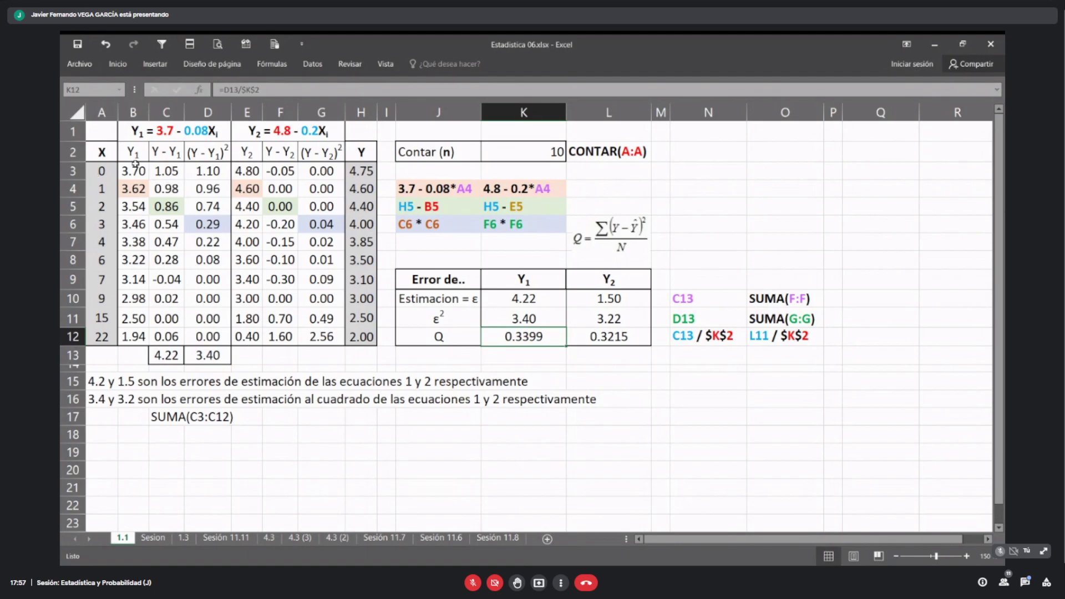
pyautogui.click(103, 134)
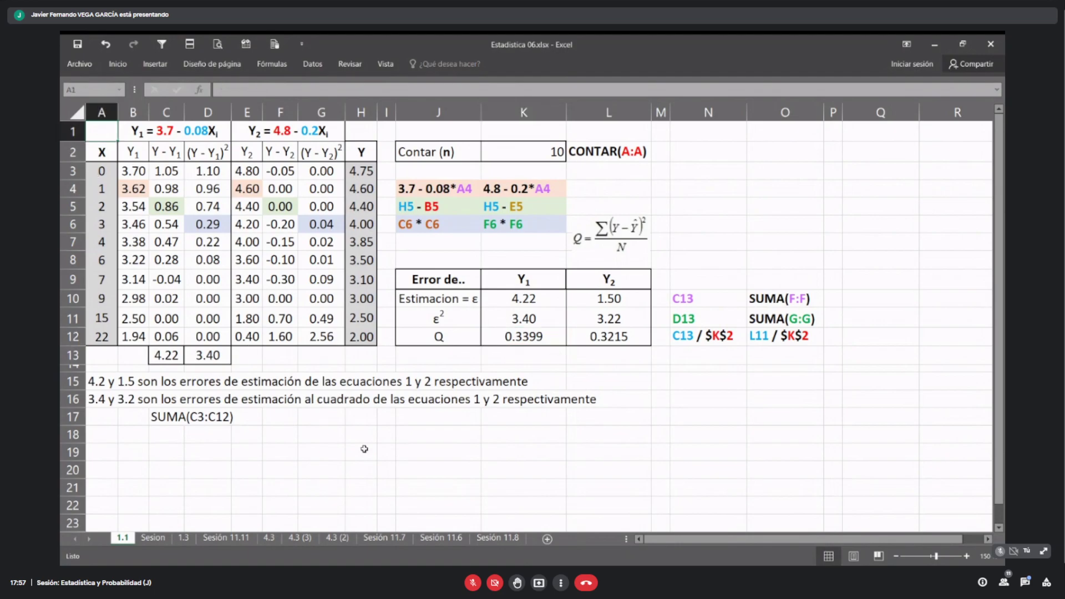
# Step: Apply the regression equation's coefficients to the Y1 table on Sesion, setting A in O1 to 4.44 and B in O2 to -0.13
pyautogui.click(153, 538)
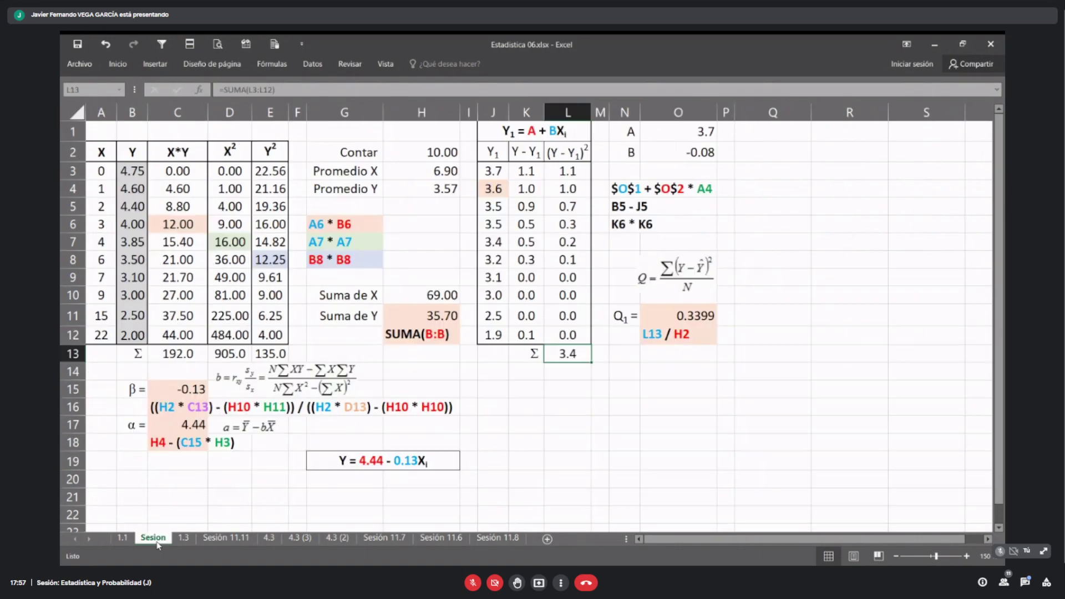
pyautogui.click(688, 317)
pyautogui.moveTo(499, 131); pyautogui.dragTo(555, 347)
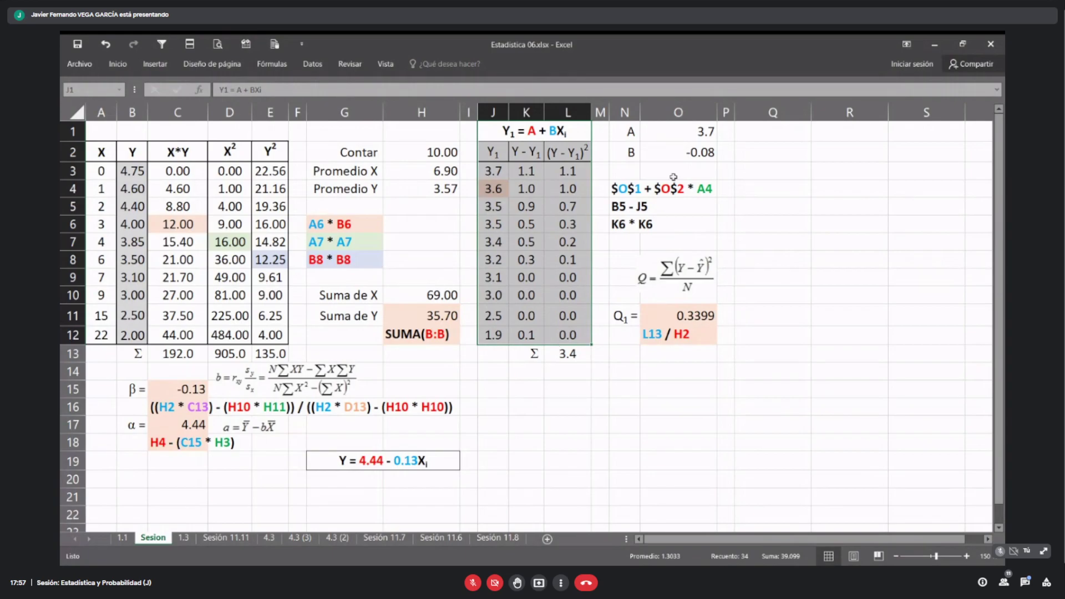
pyautogui.click(673, 158)
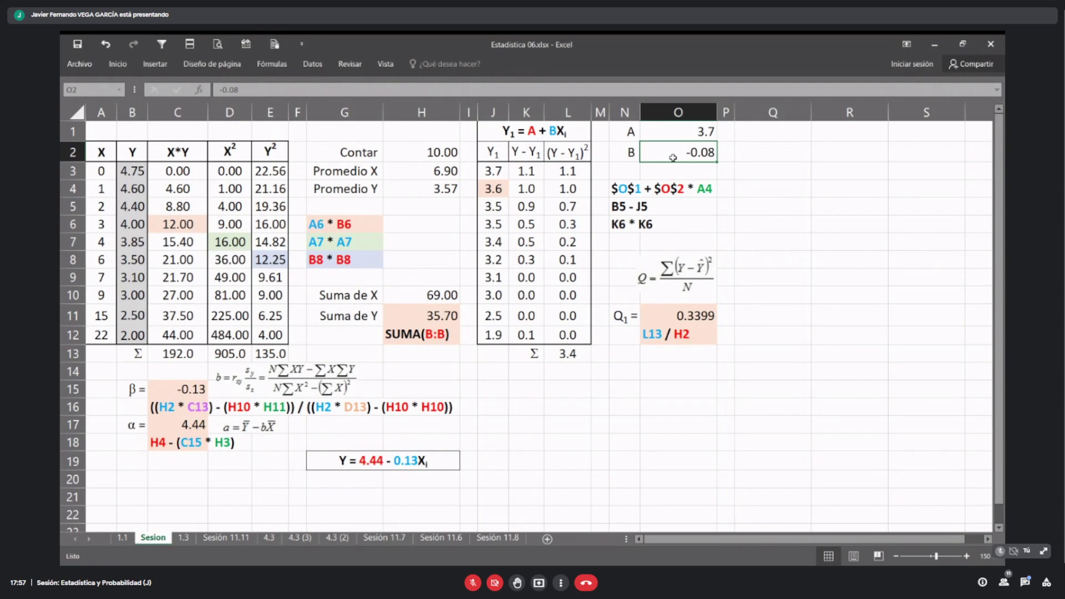
pyautogui.press('Up')
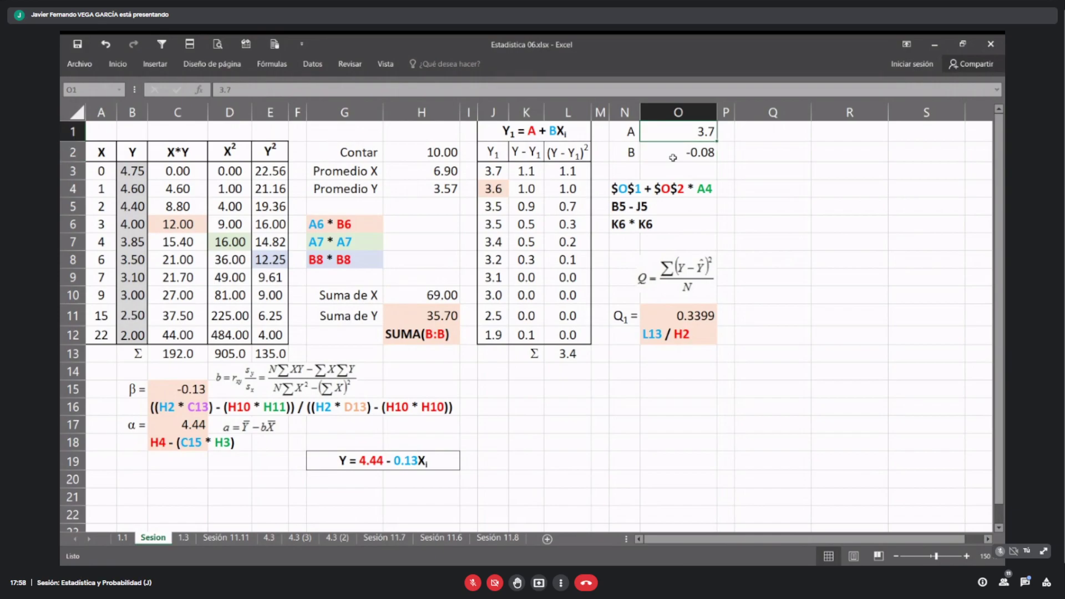
pyautogui.press('Down')
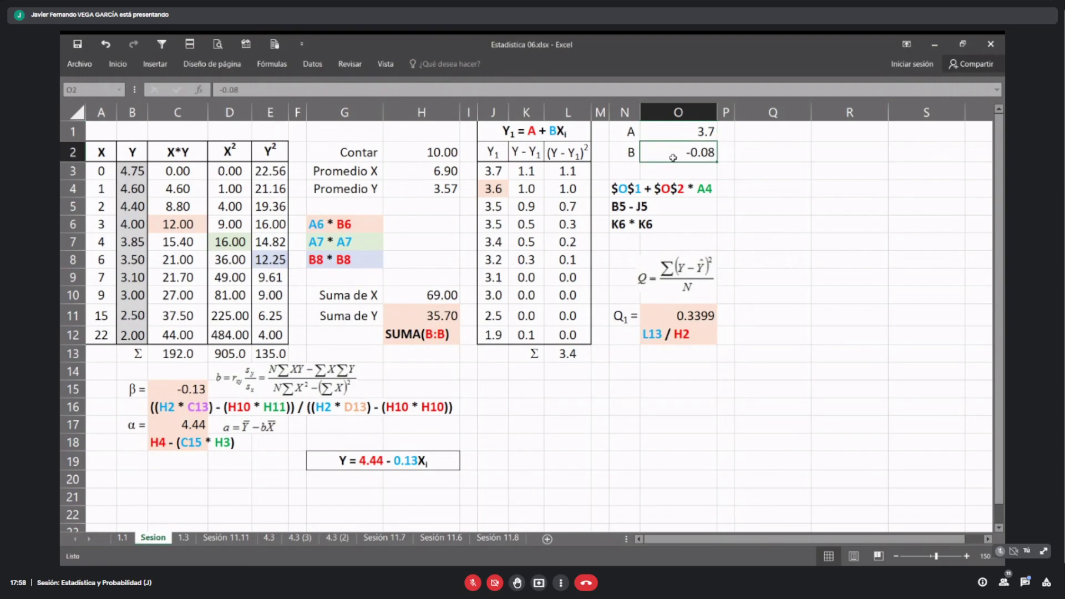
pyautogui.write('-0.13')
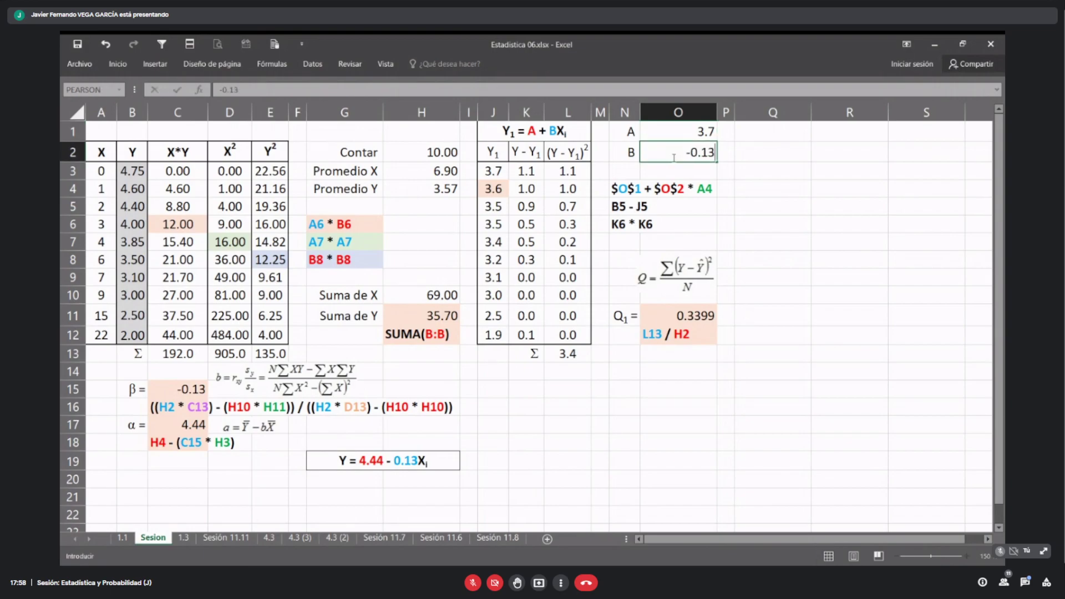
pyautogui.press('Up')
pyautogui.write('4.44')
pyautogui.press('Return')
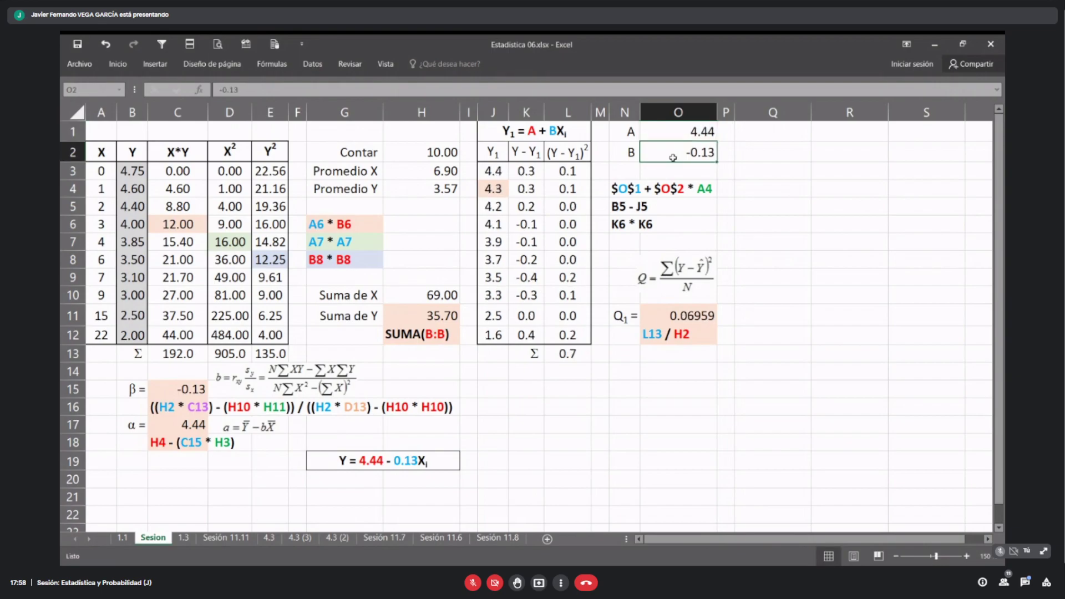
# Step: Compare Q1 on Sesion with both Q values on sheet 1.1, and multiply Q1 by 5 in O14 with =O11*5
pyautogui.click(122, 539)
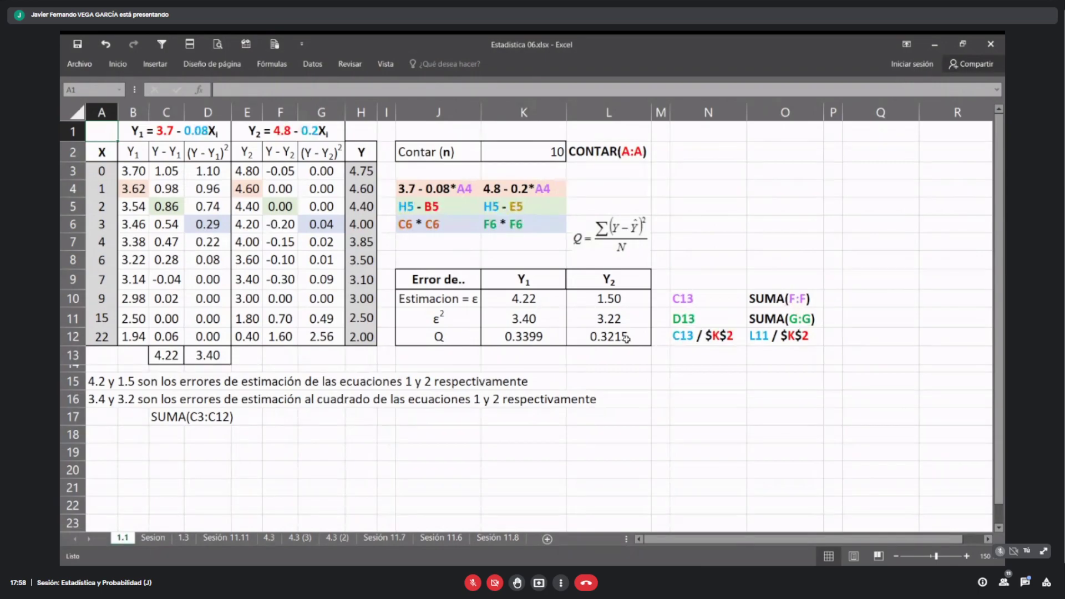
pyautogui.click(153, 538)
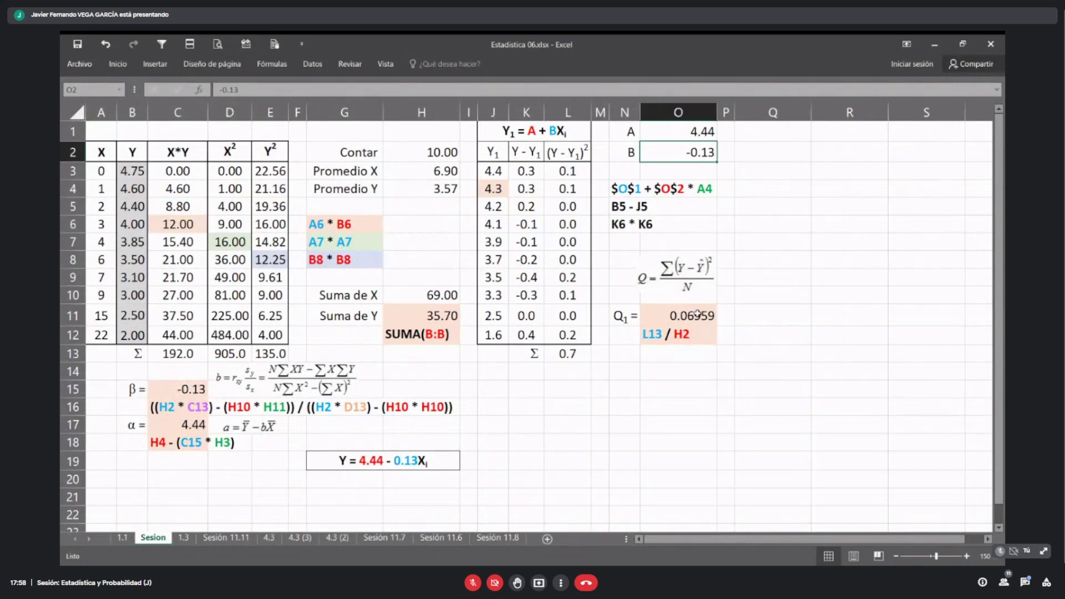
pyautogui.click(669, 370)
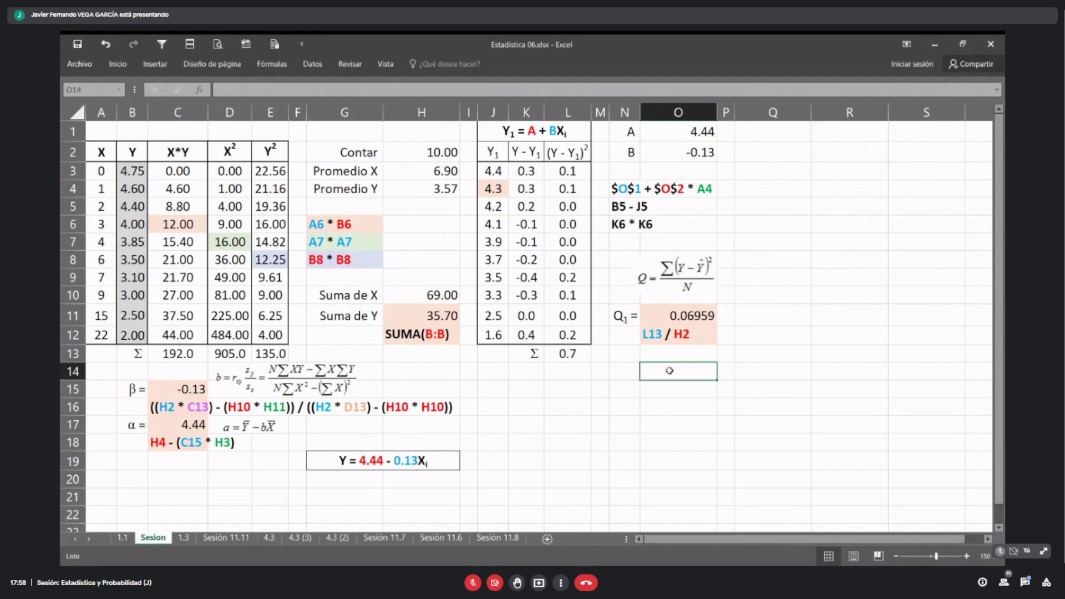
pyautogui.write('=')
pyautogui.press('Up')
pyautogui.press('Up')
pyautogui.press('Up')
pyautogui.write('*5')
pyautogui.press('Return')
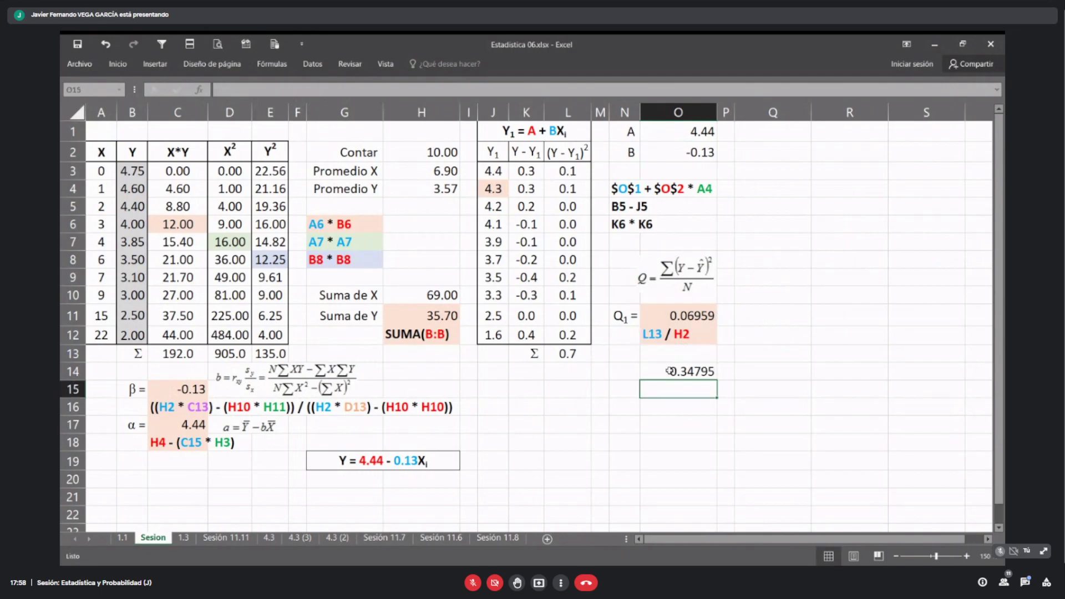
# Step: Compare the scaled Q1 in O14 on Sesion with both Q values on sheet 1.1, and clear O14
pyautogui.click(122, 538)
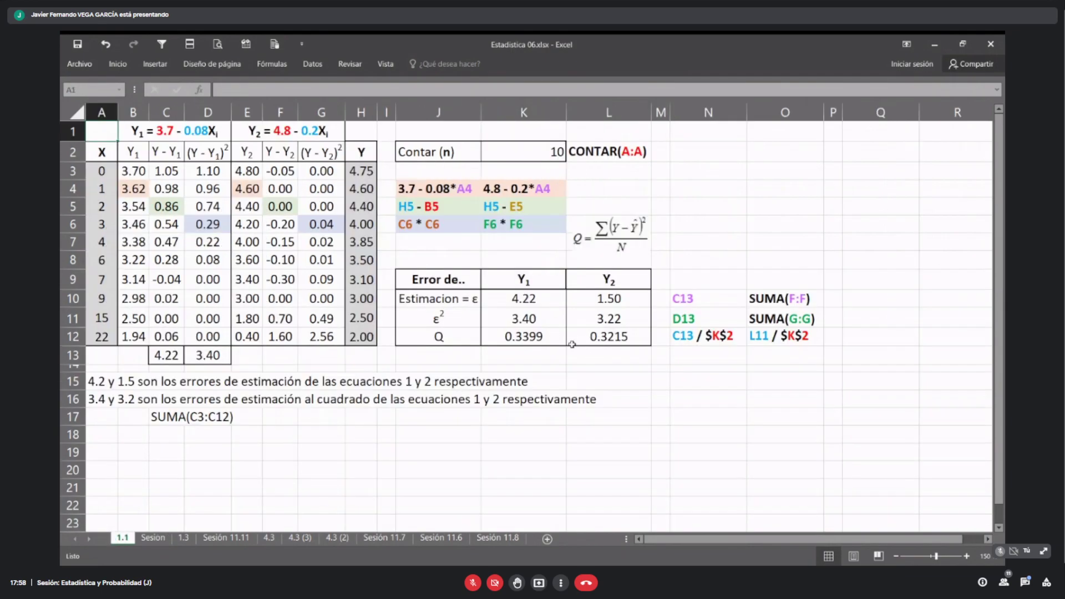
pyautogui.click(164, 539)
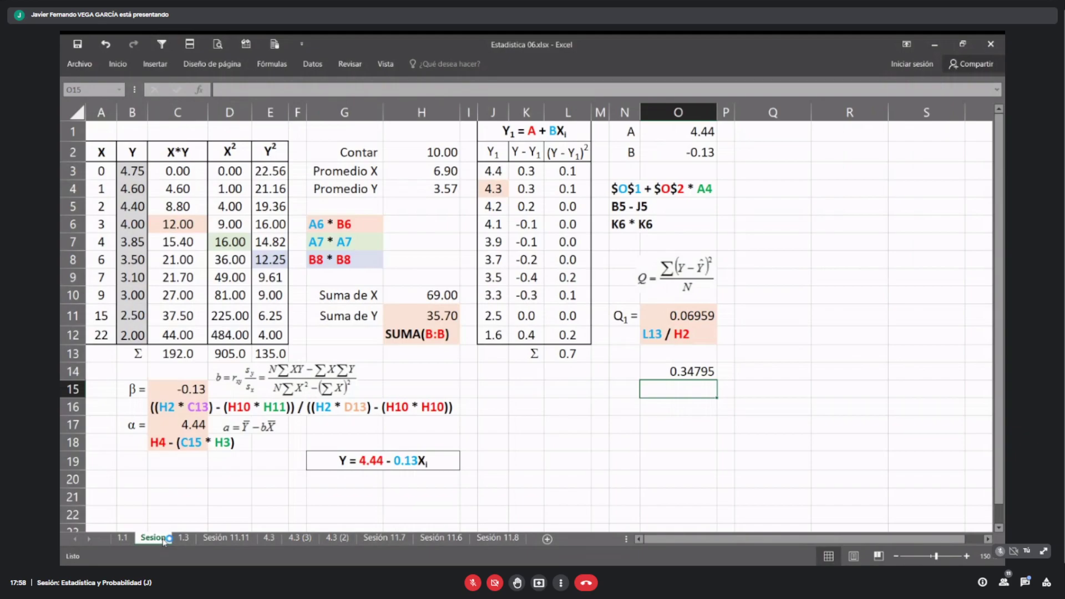
pyautogui.click(679, 391)
pyautogui.click(686, 370)
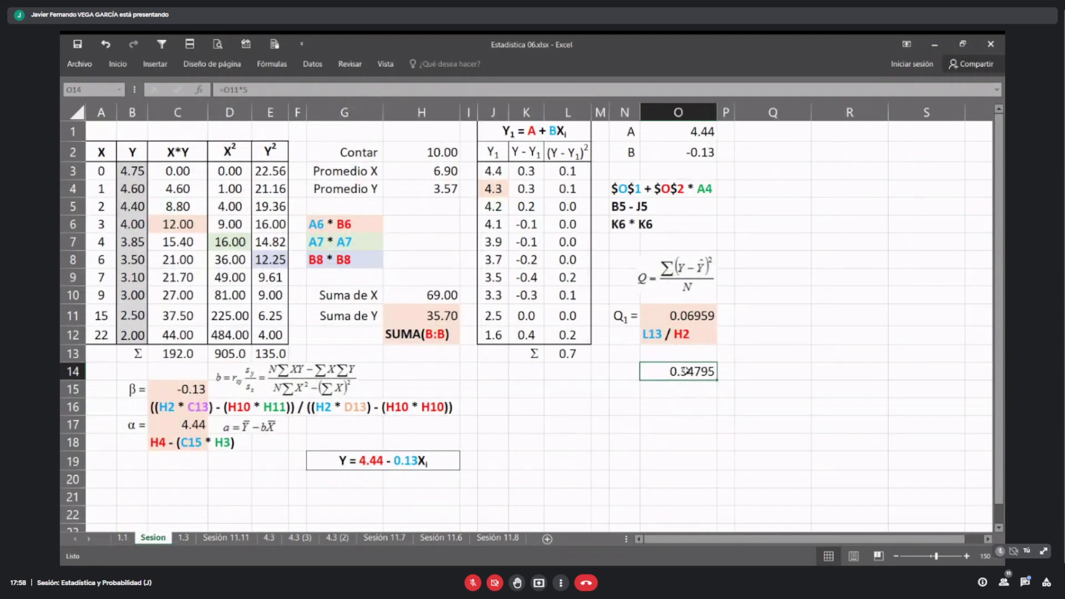
pyautogui.press('Delete')
# Step: Review coefficients A and B in O1:O2 on Sesion, check sheet 1.3 briefly, and return to cell A1 on Sesion
pyautogui.click(682, 149)
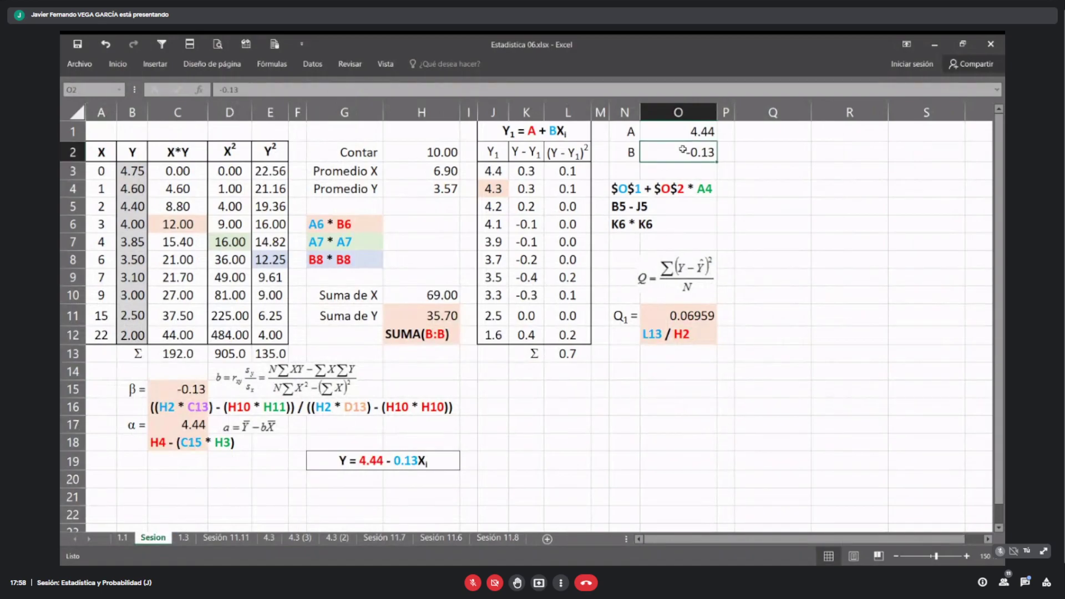
pyautogui.hotkey('shift', 'Up')
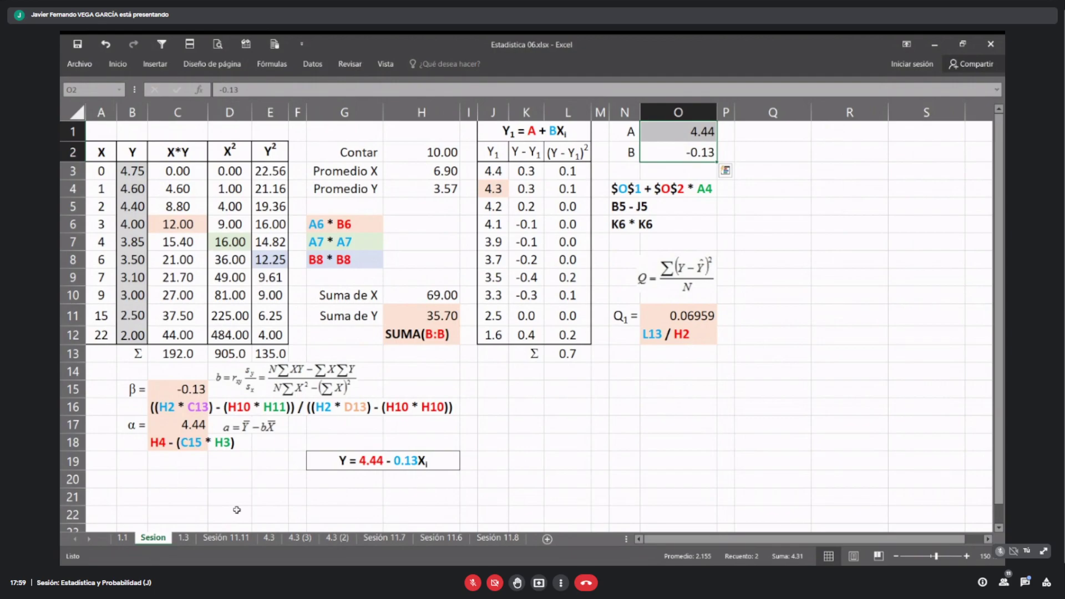
pyautogui.click(185, 538)
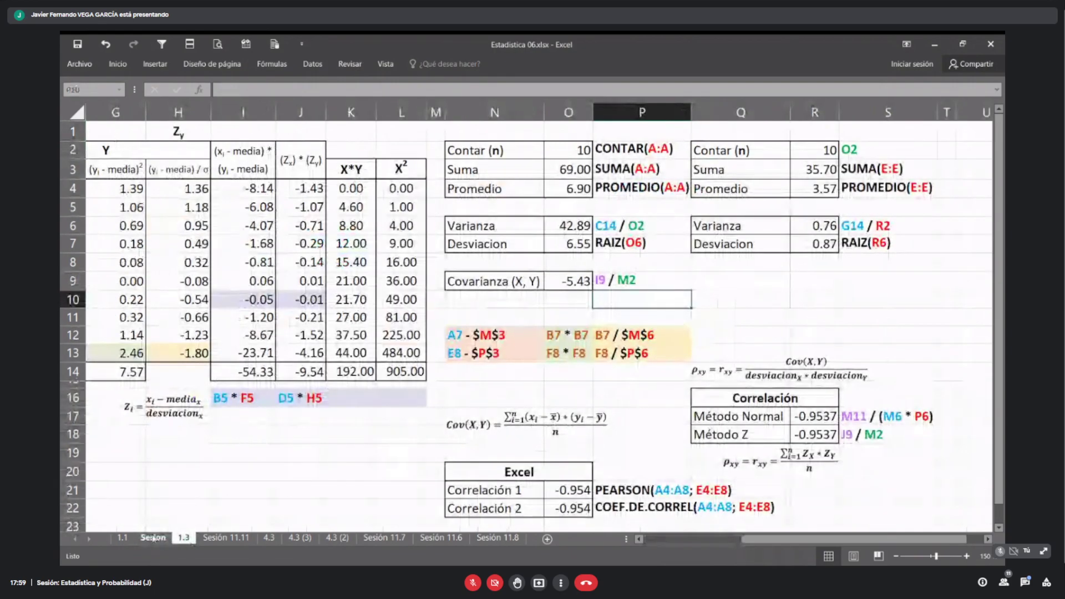
pyautogui.click(153, 538)
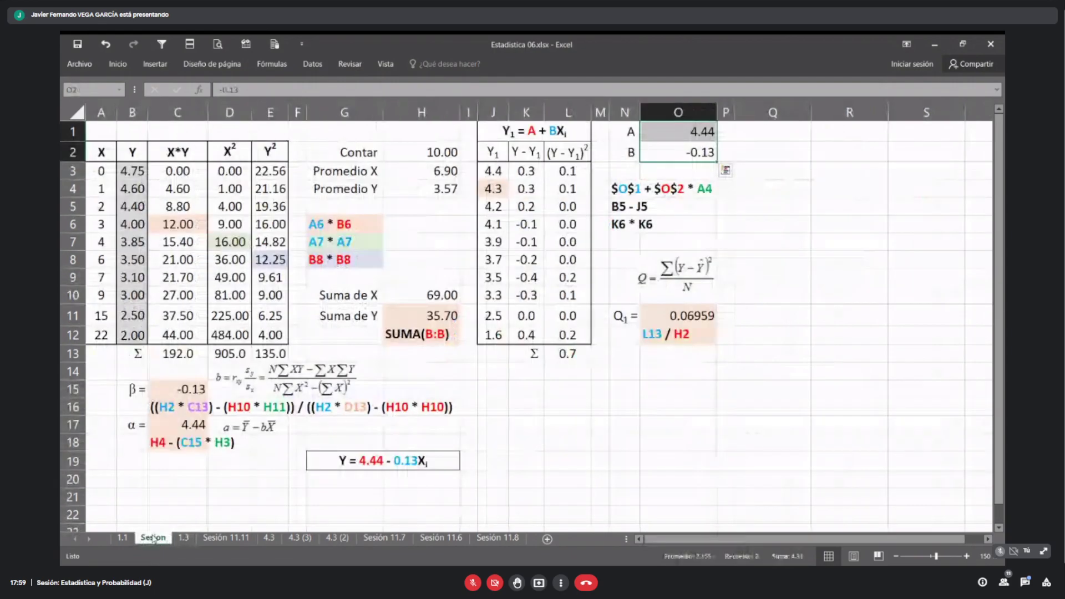
pyautogui.click(108, 129)
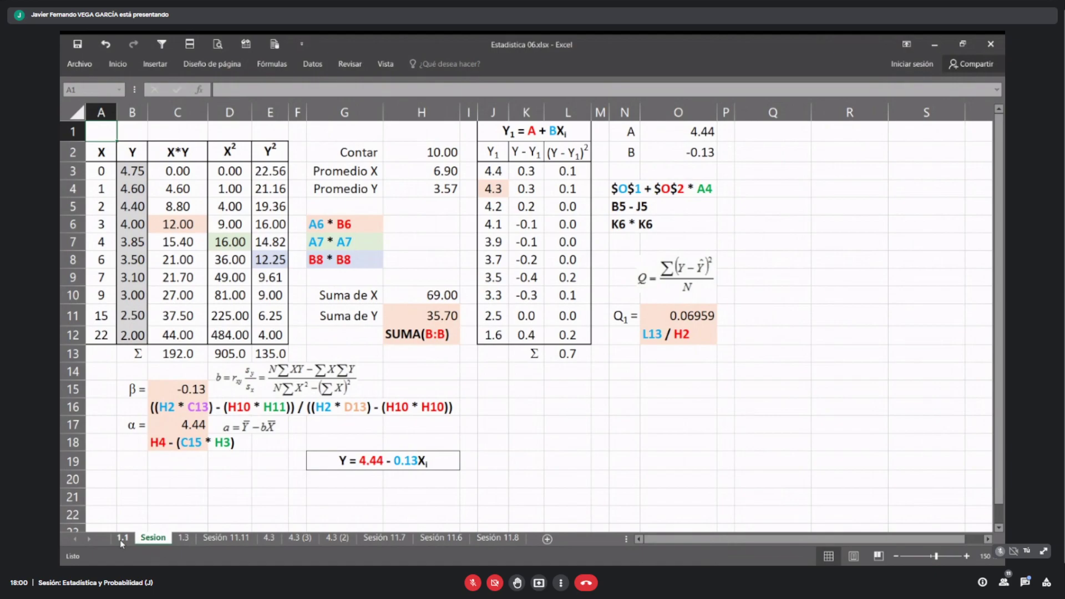
pyautogui.hotkey('alt', 'Tab')
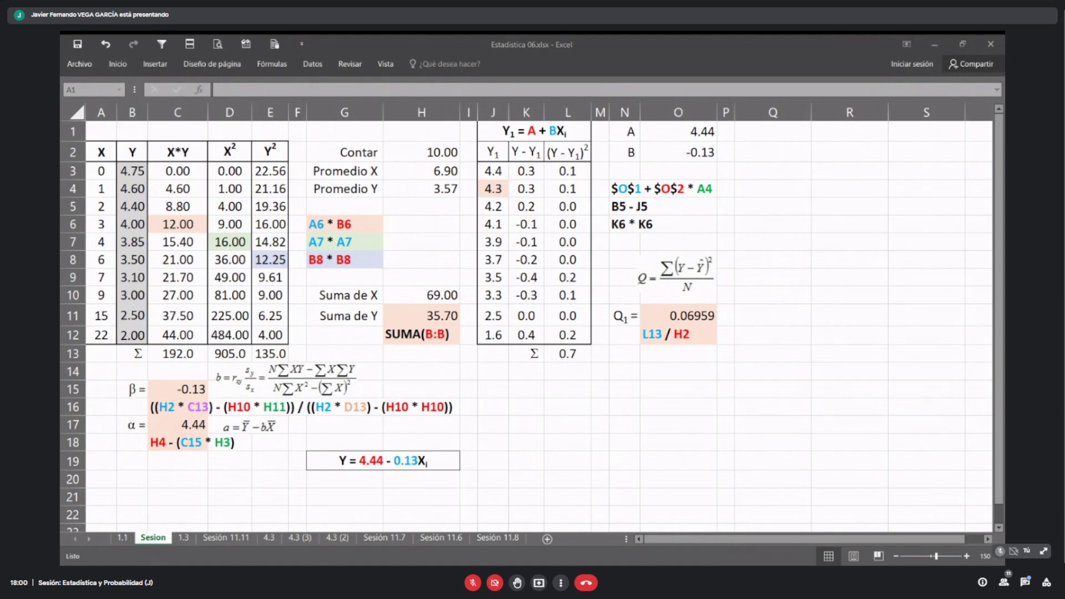